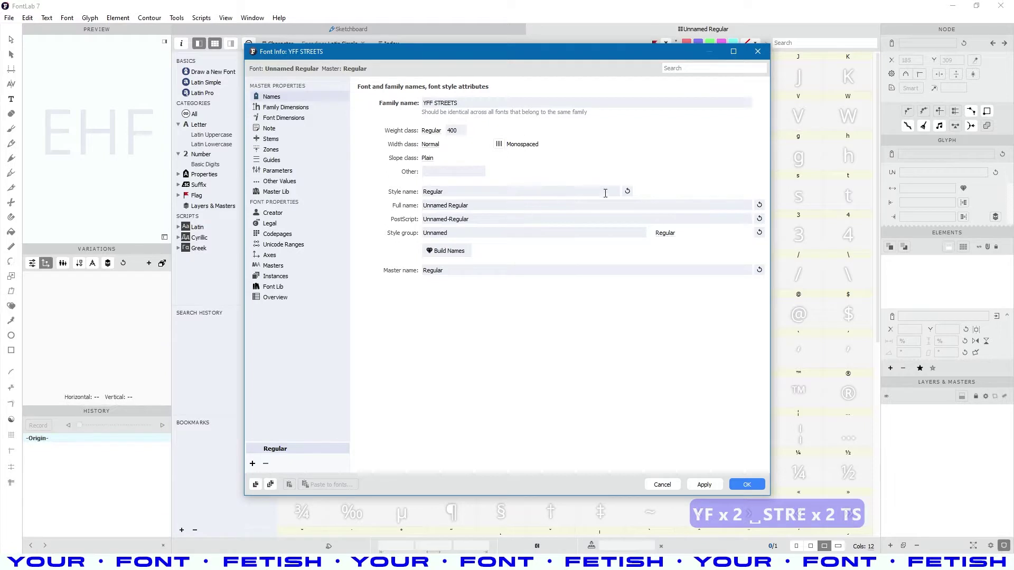
# Build the font's full, PostScript and style group names from the family name, and set the master name to RGLR.
pyautogui.click(447, 251)
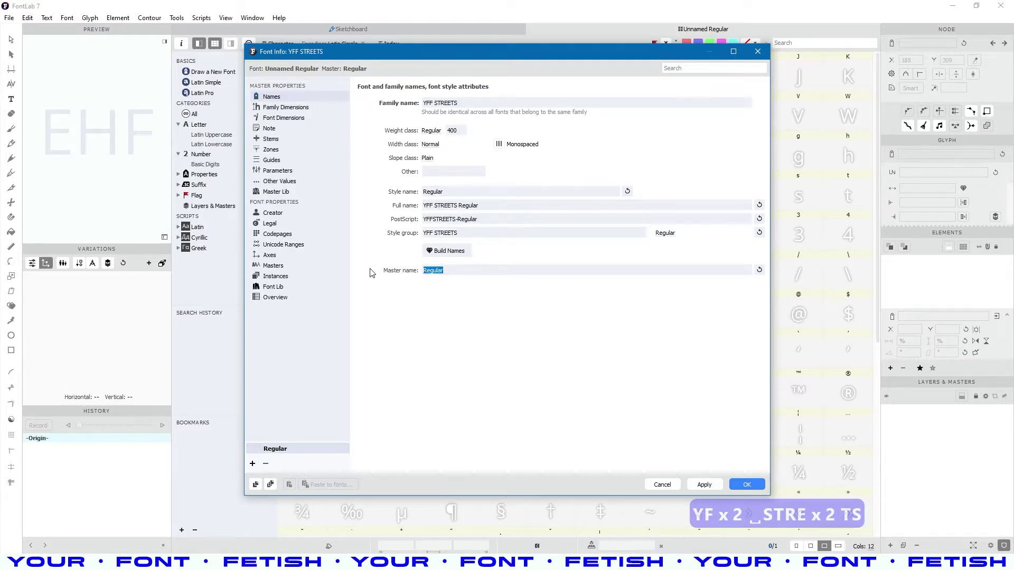
pyautogui.write('RGLR')
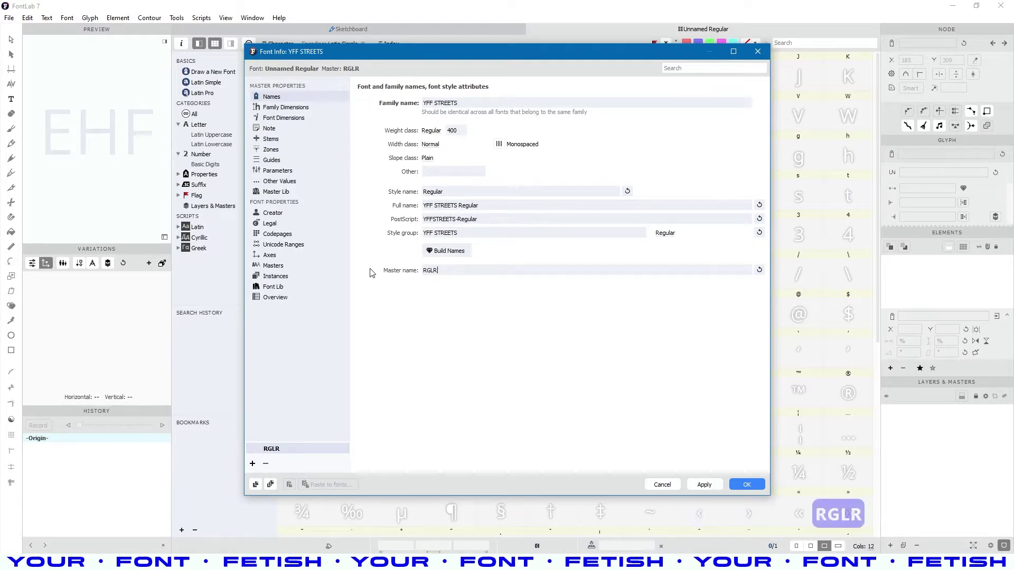
# Enter the designer's full name in the font's creator credits.
pyautogui.click(292, 108)
pyautogui.click(291, 119)
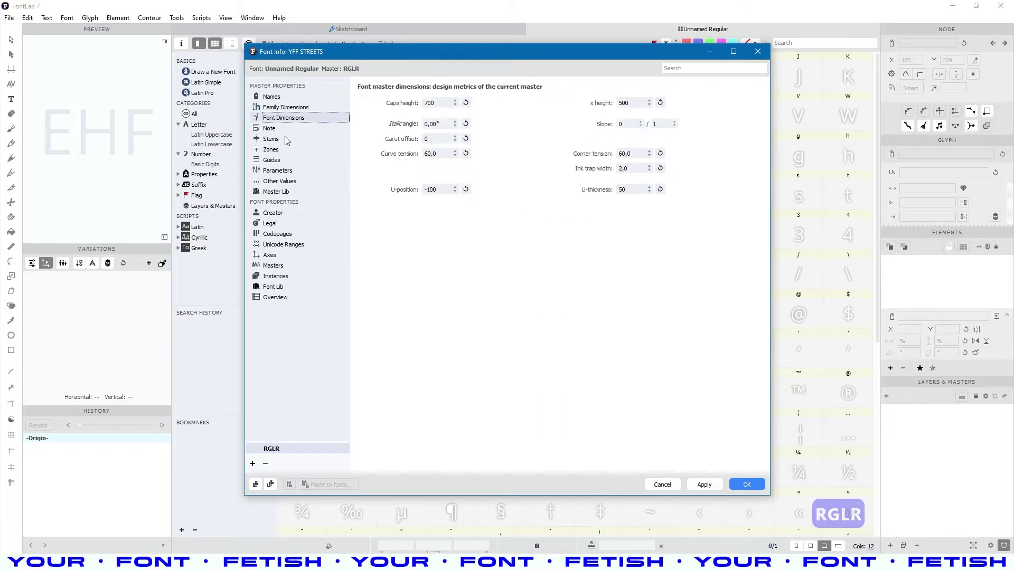
pyautogui.press('Down')
pyautogui.press('Down')
pyautogui.press('Down')
pyautogui.press('Down')
pyautogui.press('Down')
pyautogui.press('Down')
pyautogui.press('Down')
pyautogui.press('Down')
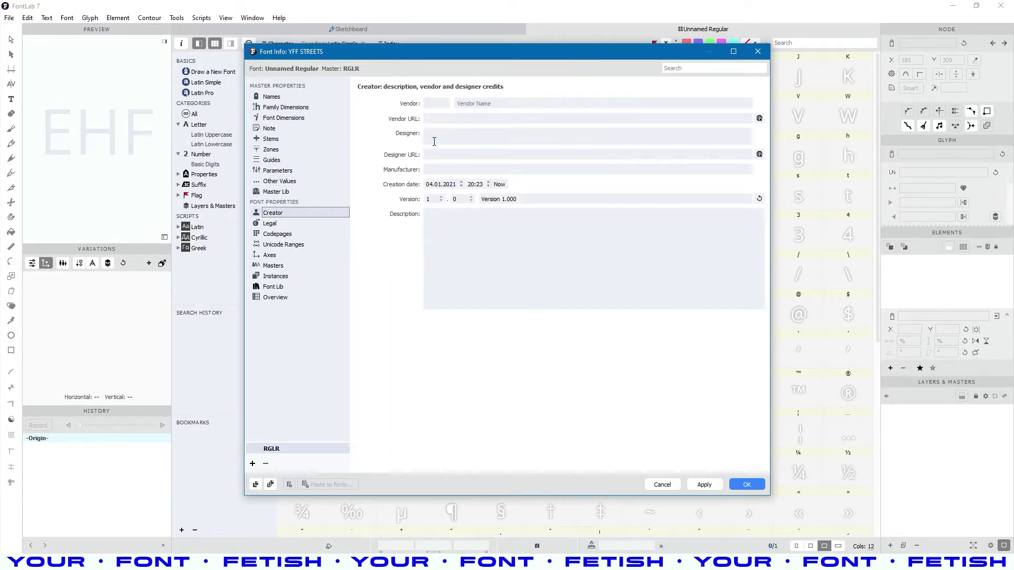
pyautogui.click(442, 138)
pyautogui.write('Alexander Kapusta')
# Copy the designer's Instagram profile address from the browser and paste it as the designer URL.
pyautogui.write('inst')
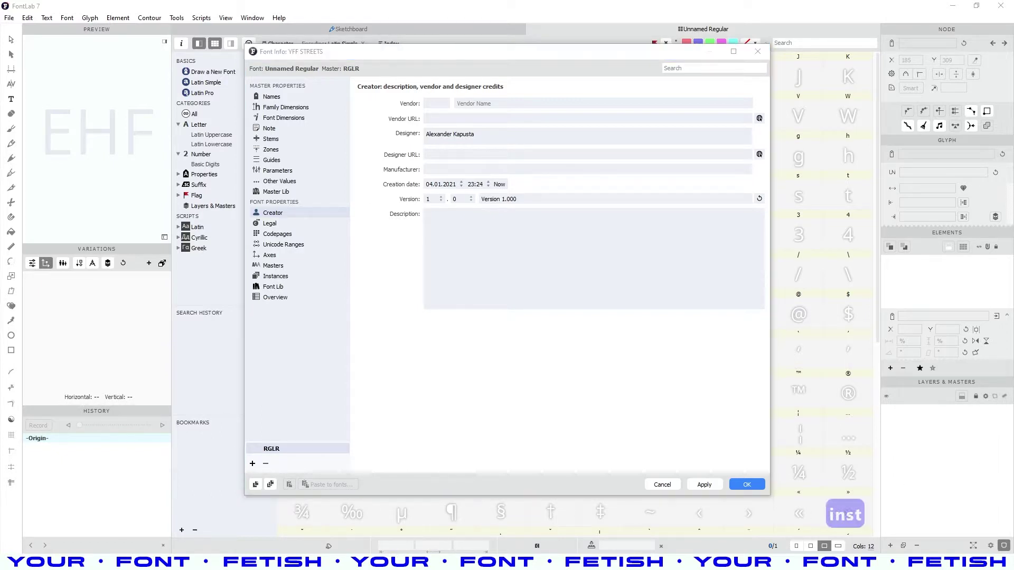
pyautogui.press('Return')
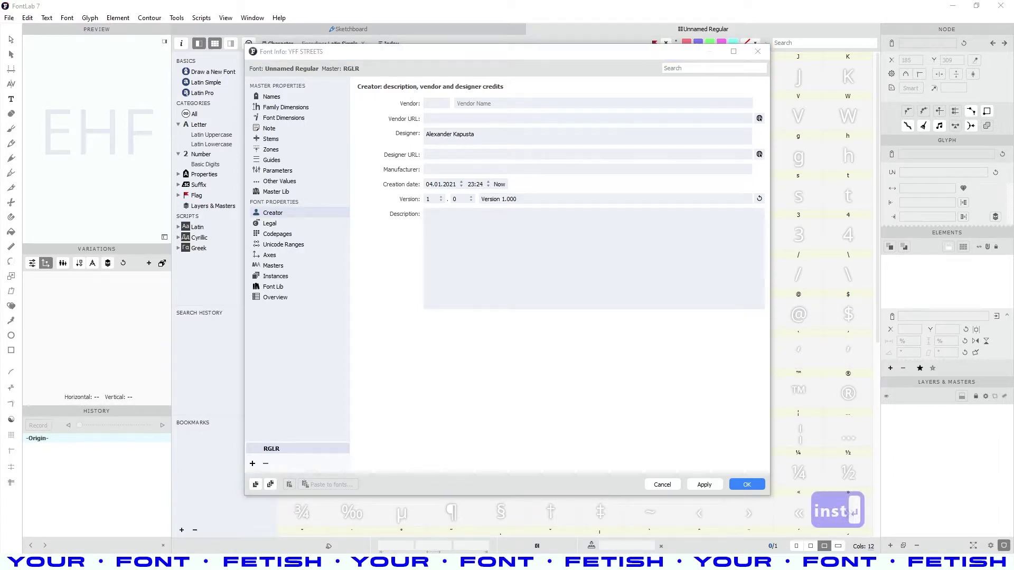
pyautogui.hotkey('ctrl', 'x')
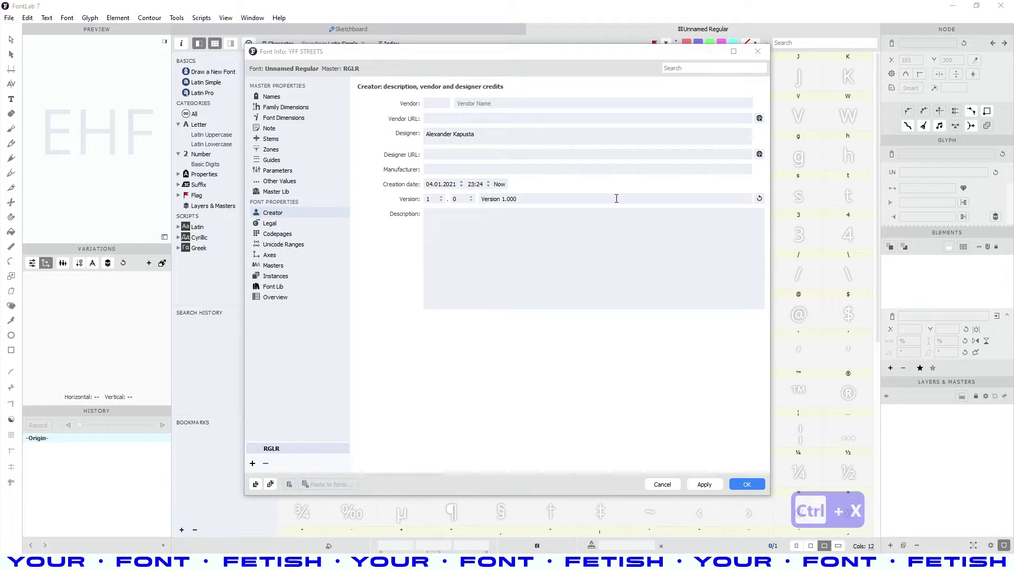
pyautogui.click(453, 155)
pyautogui.hotkey('ctrl', 'v')
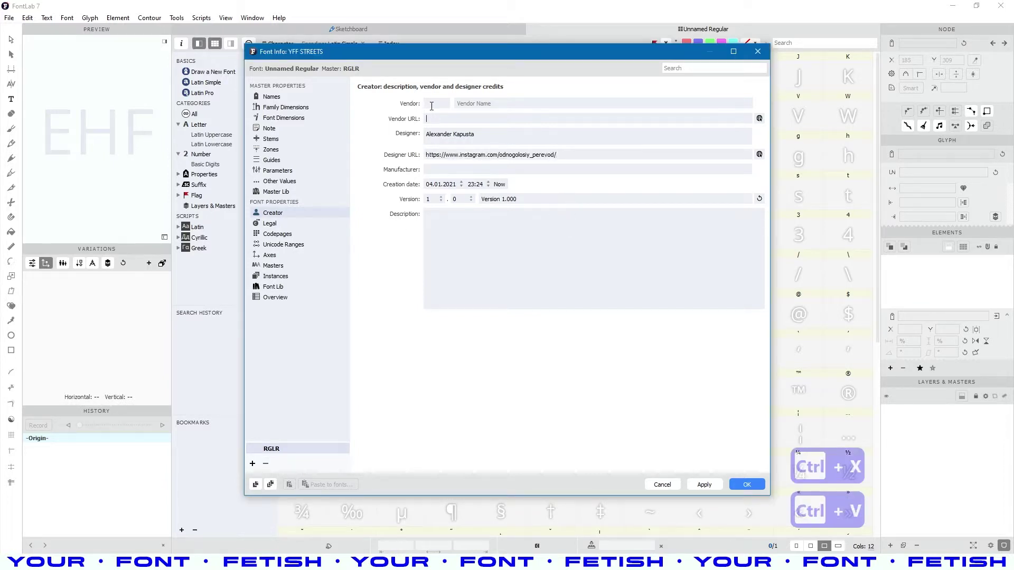
# Start the copyright notice in the font's legal information with the © symbol.
pyautogui.click(279, 224)
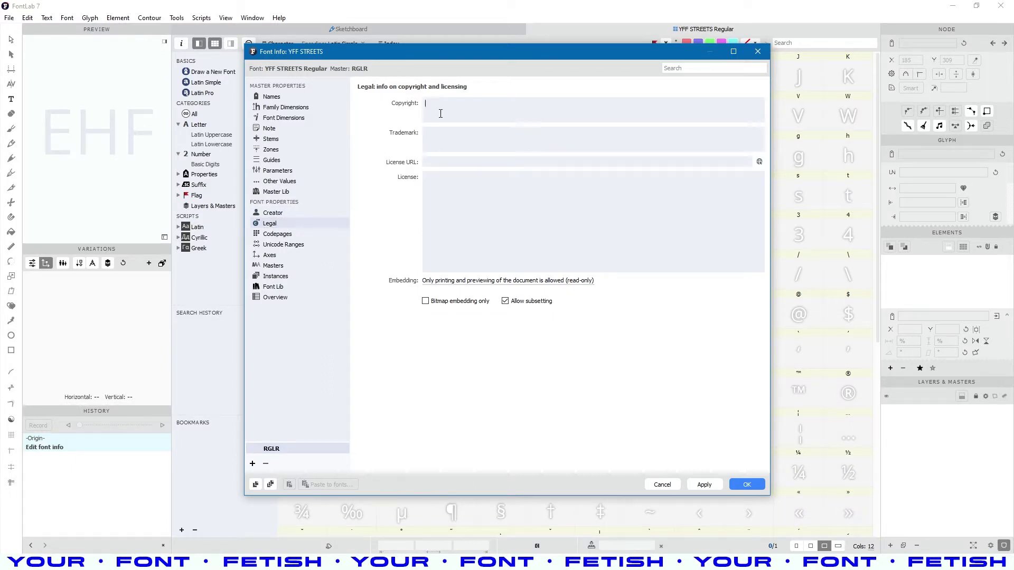
pyautogui.write('0169')
pyautogui.hotkey('ctrl', 'a')
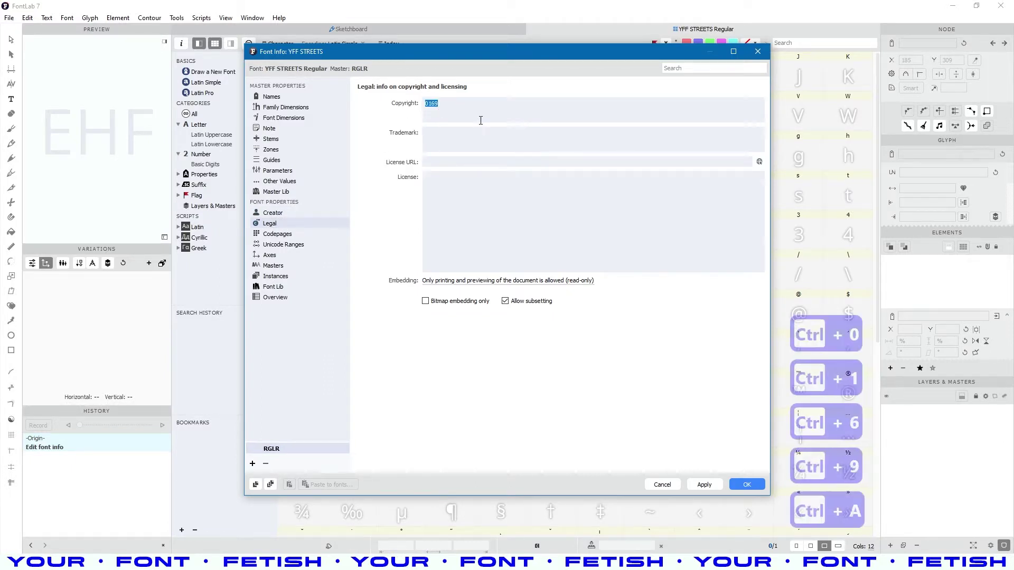
pyautogui.write('©')
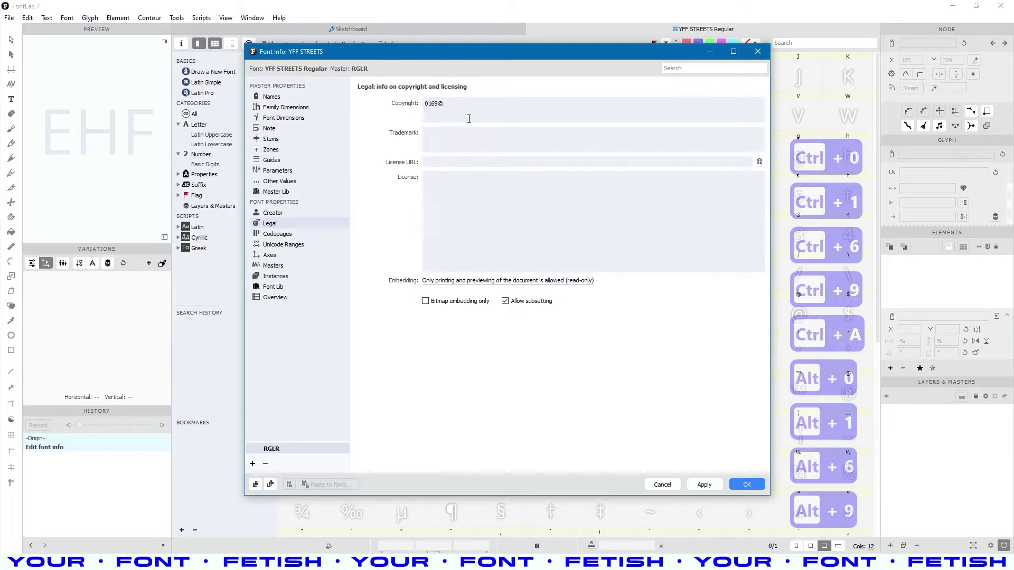
pyautogui.moveTo(438, 104); pyautogui.dragTo(389, 109)
pyautogui.press('BackSpace')
# Complete the copyright notice with the year 2021 and the designer's full name.
pyautogui.click(454, 104)
pyautogui.write('Ale')
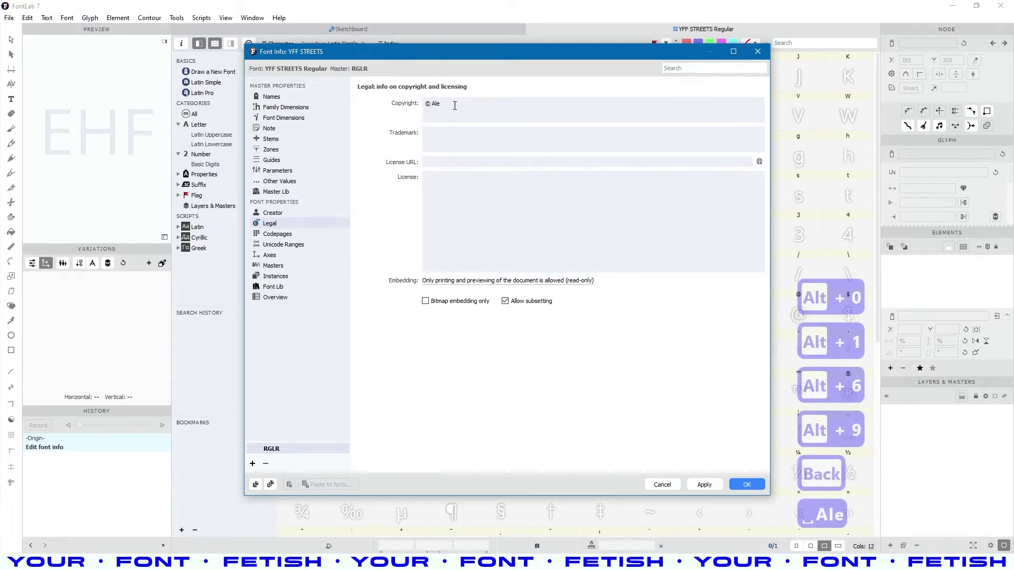
pyautogui.press('BackSpace')
pyautogui.press('BackSpace')
pyautogui.press('BackSpace')
pyautogui.write('2021 Alexander Kap')
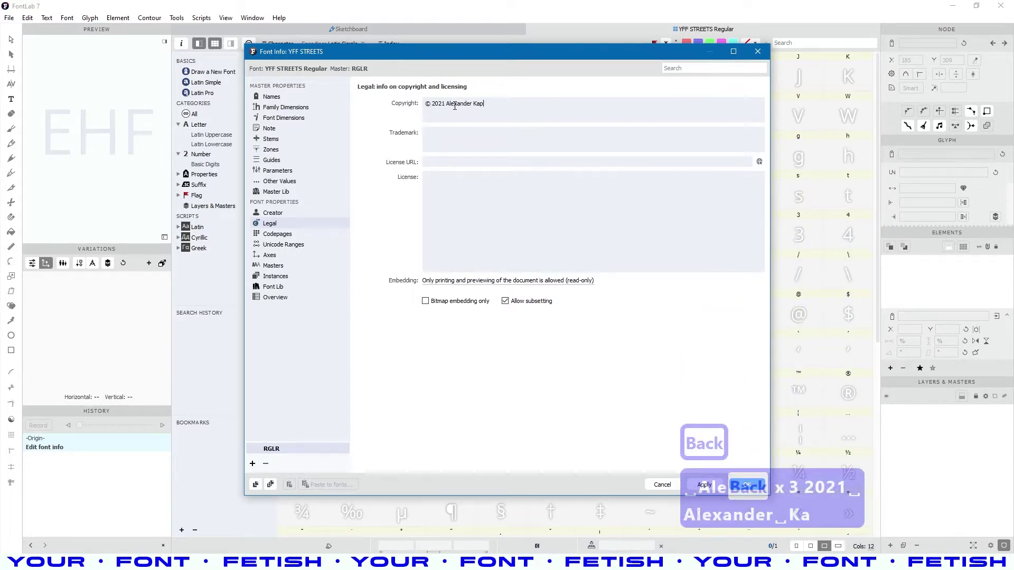
pyautogui.write('usta')
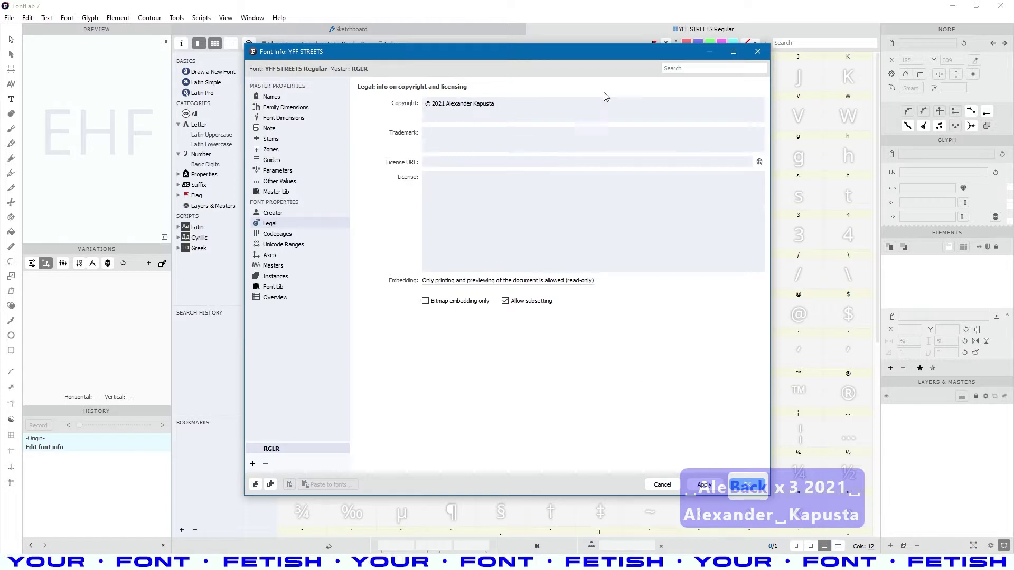
# Apply the font info, review the codepages, masters, font library, overview and names pages, and accept the settings.
pyautogui.moveTo(598, 54); pyautogui.dragTo(538, 46)
pyautogui.click(651, 477)
pyautogui.click(218, 226)
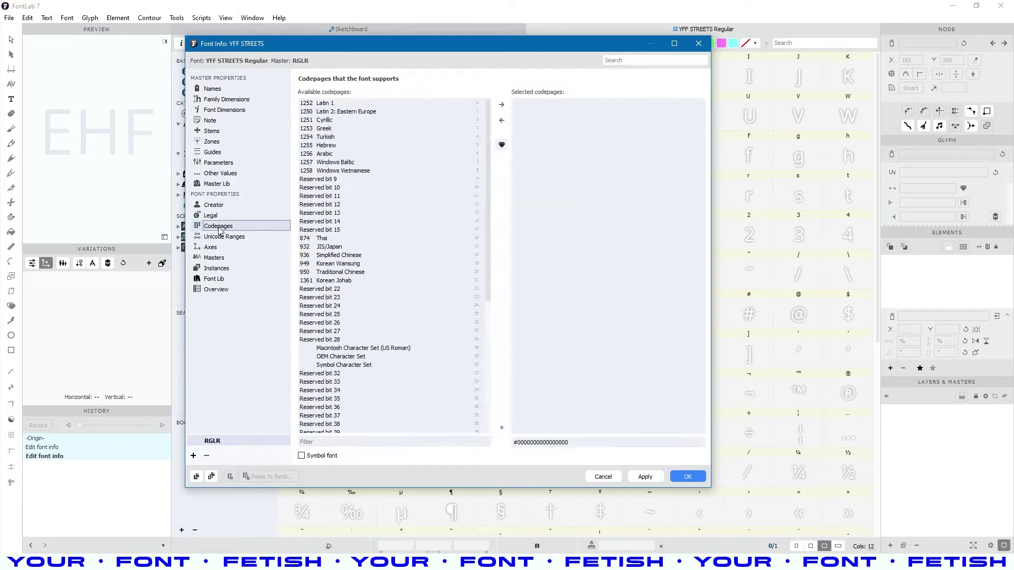
pyautogui.click(216, 257)
pyautogui.click(219, 277)
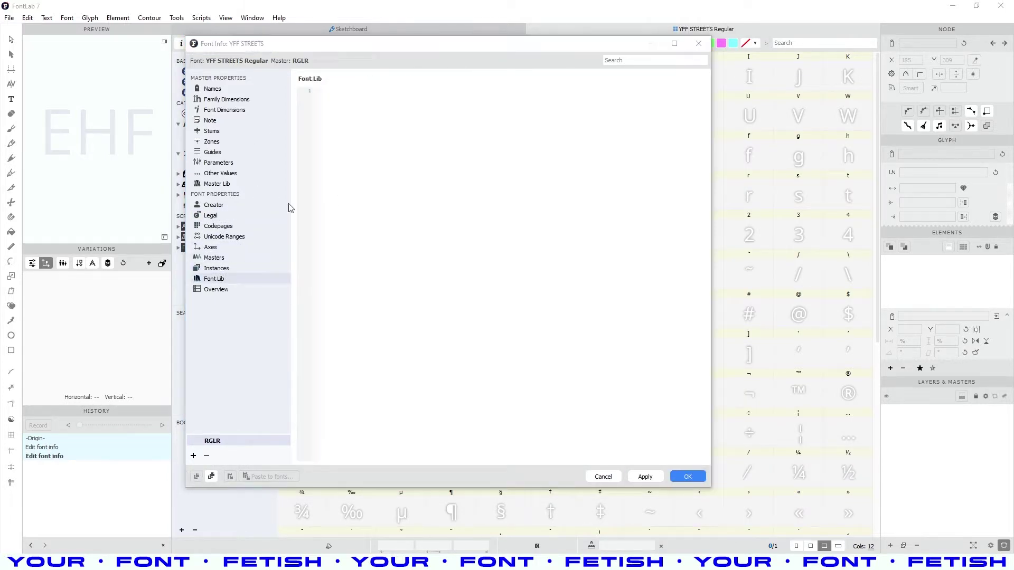
pyautogui.click(216, 291)
pyautogui.click(230, 89)
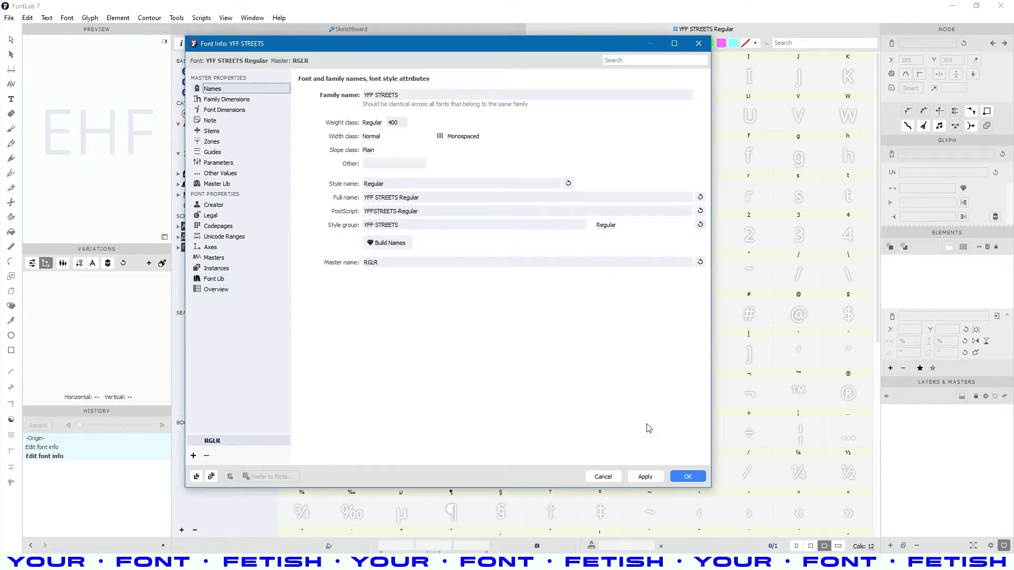
pyautogui.click(638, 479)
pyautogui.click(686, 477)
# Expand the Latin and Cyrillic scripts, examine the Basic Cyrillic character set, and return to the Latin Simple encoding.
pyautogui.click(446, 127)
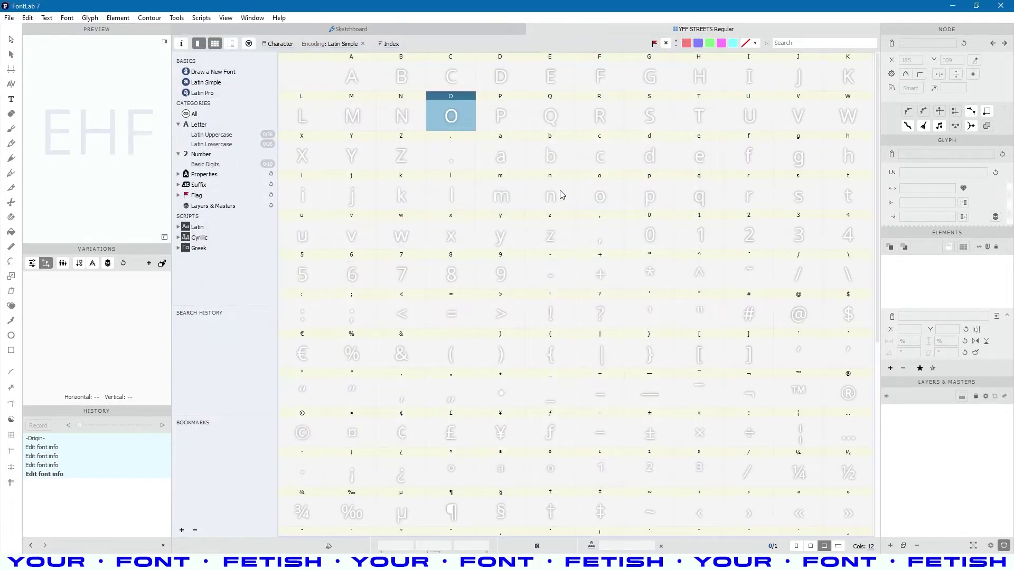
pyautogui.click(561, 190)
pyautogui.scroll(-3, 565, 190)
pyautogui.scroll(3, 564, 191)
pyautogui.click(178, 238)
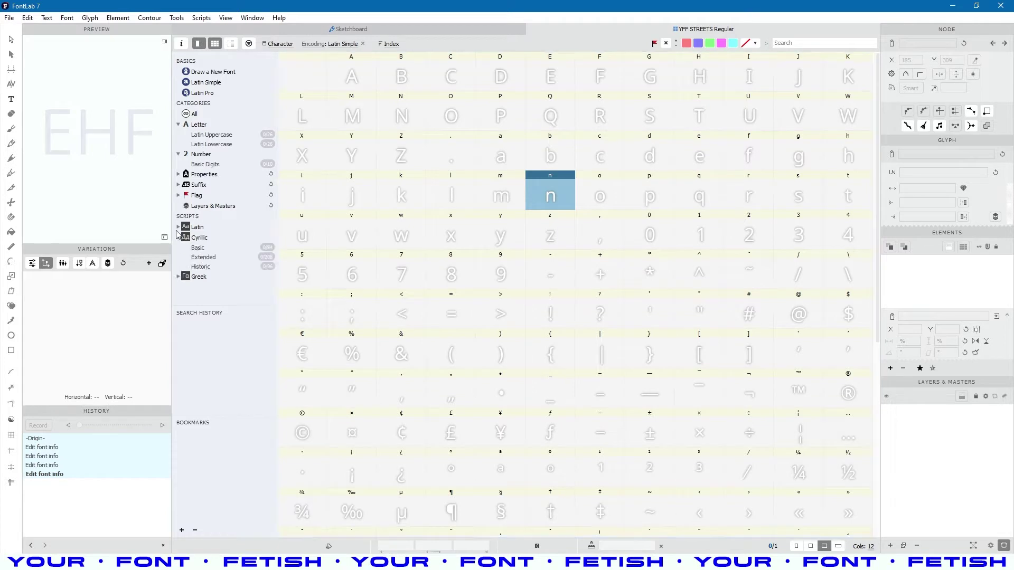
pyautogui.click(178, 227)
pyautogui.click(199, 237)
pyautogui.click(413, 206)
pyautogui.click(201, 295)
pyautogui.scroll(-1, 202, 198)
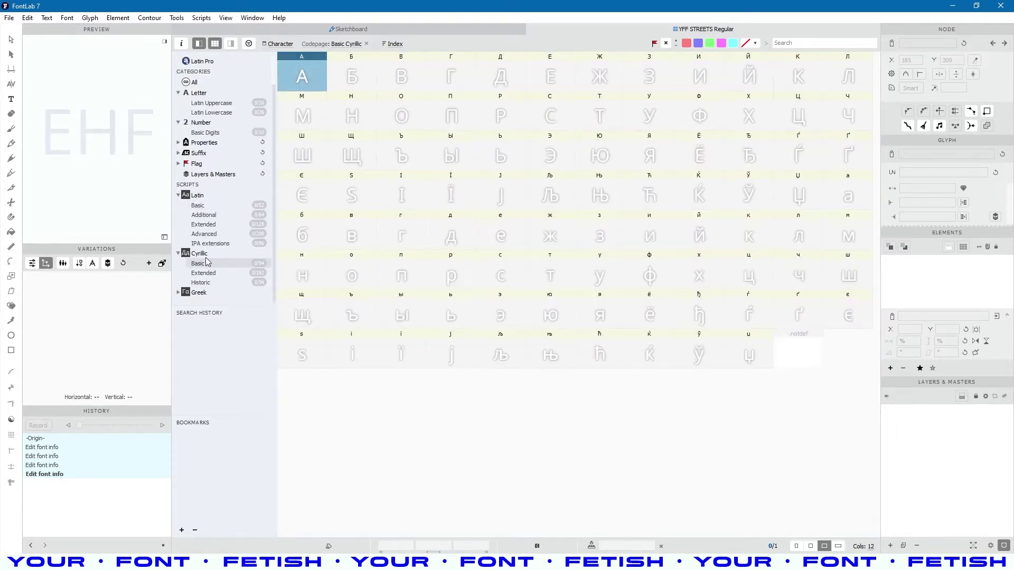
pyautogui.scroll(1, 199, 168)
pyautogui.click(206, 82)
pyautogui.click(401, 113)
pyautogui.click(501, 150)
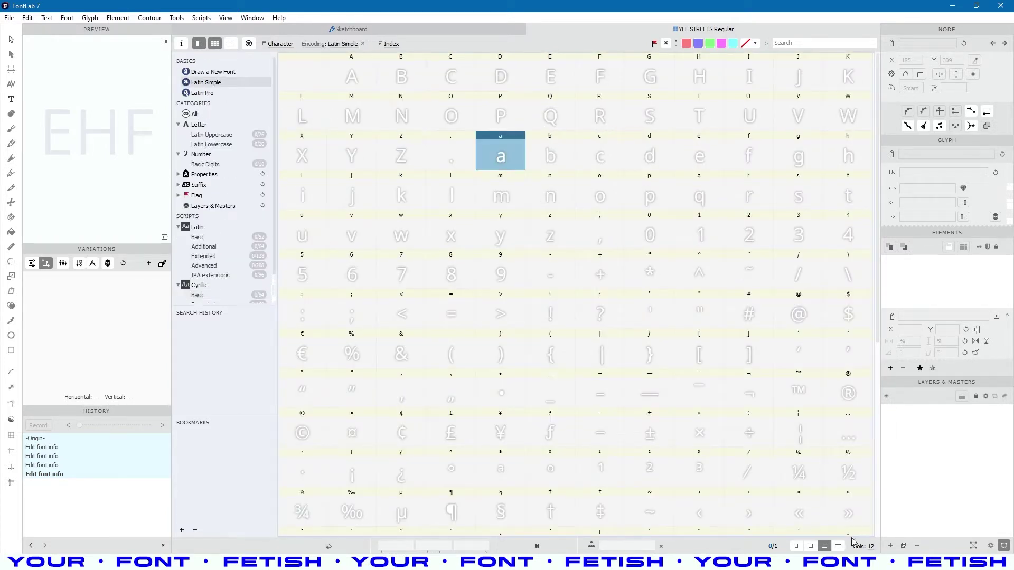
# Set the glyph grid to 10 columns with square cells.
pyautogui.click(871, 546)
pyautogui.click(878, 537)
pyautogui.click(871, 546)
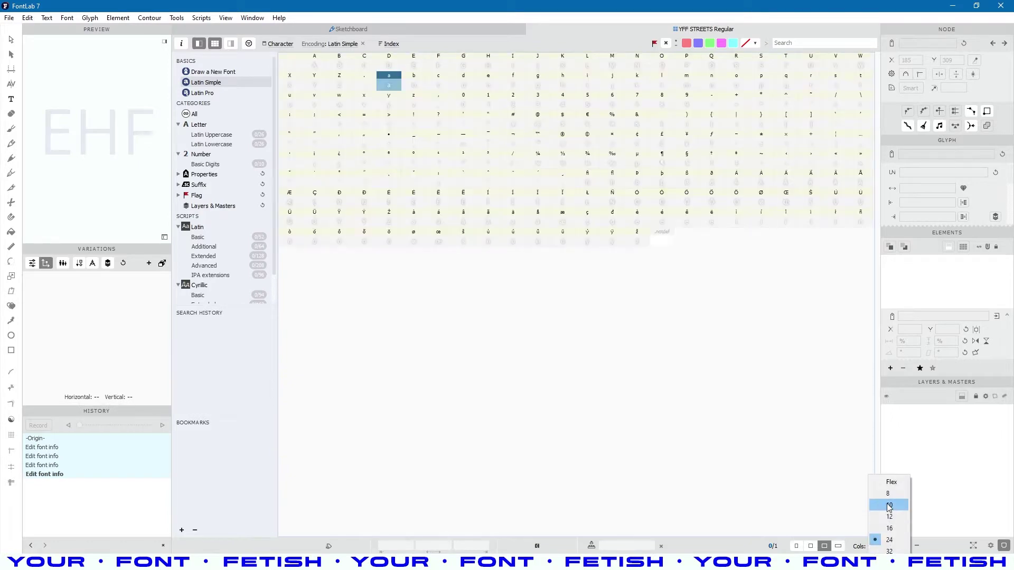
pyautogui.click(889, 507)
pyautogui.click(810, 546)
pyautogui.click(591, 183)
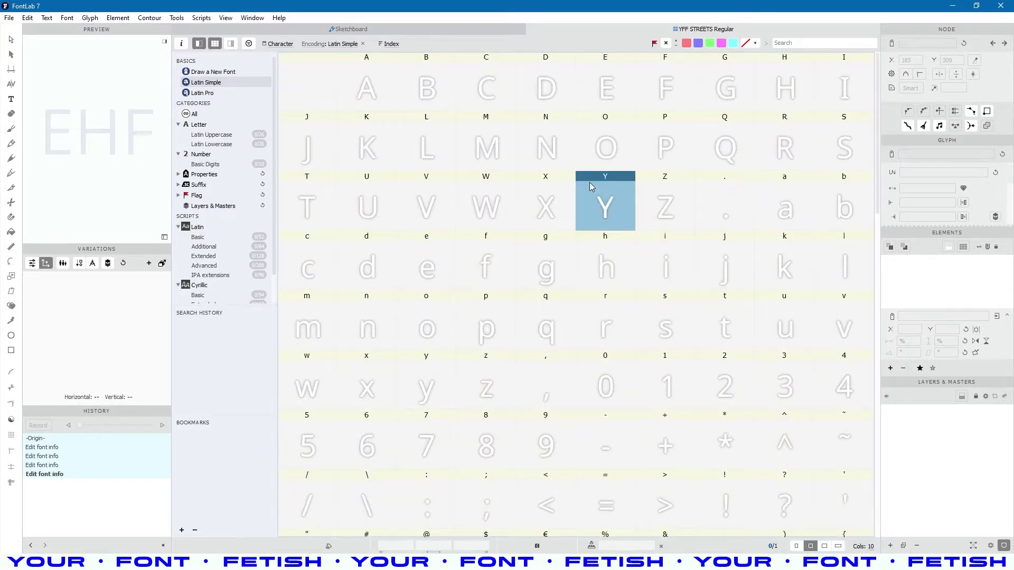
# Create empty glyphs for the digits 0 and 1 in the Latin Simple set.
pyautogui.click(718, 194)
pyautogui.scroll(-2, 609, 231)
pyautogui.click(617, 283)
pyautogui.doubleClick(623, 272)
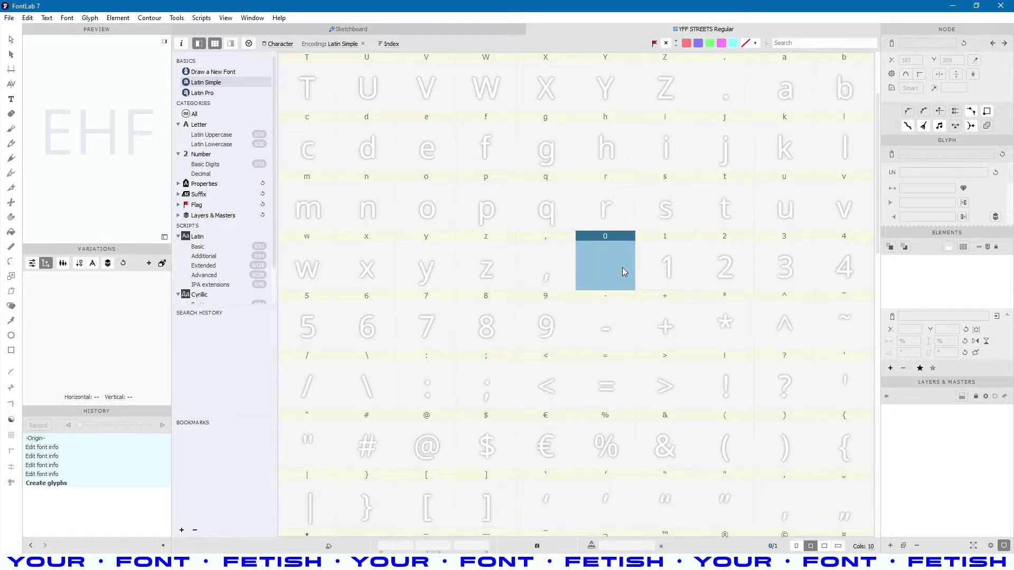
pyautogui.doubleClick(663, 276)
pyautogui.click(731, 284)
pyautogui.click(764, 273)
pyautogui.click(743, 268)
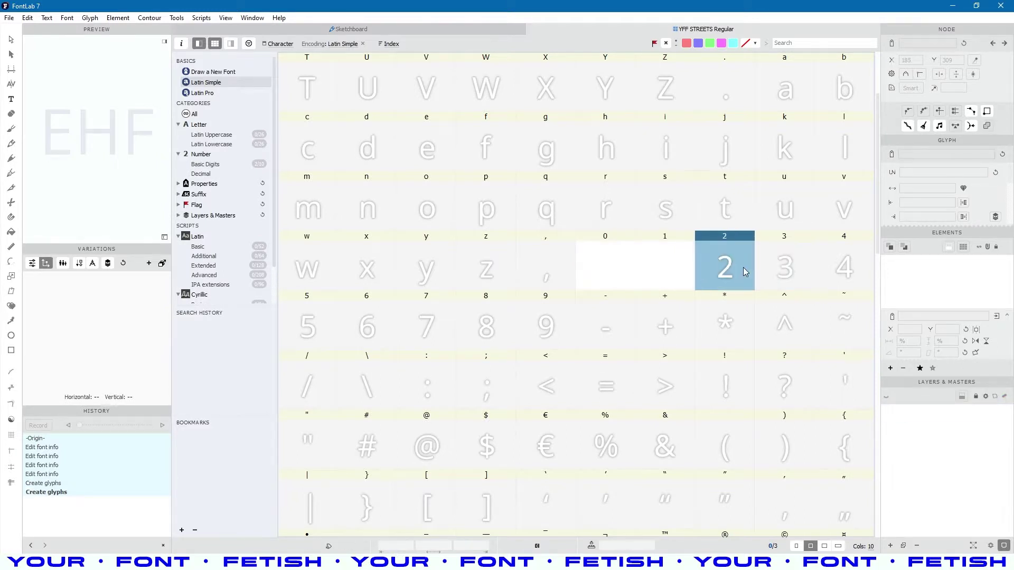
pyautogui.click(783, 273)
pyautogui.click(720, 270)
# Create the glyph for the digit 6 and open it in the glyph editor.
pyautogui.doubleClick(372, 333)
pyautogui.doubleClick(372, 333)
pyautogui.click(592, 31)
pyautogui.click(539, 263)
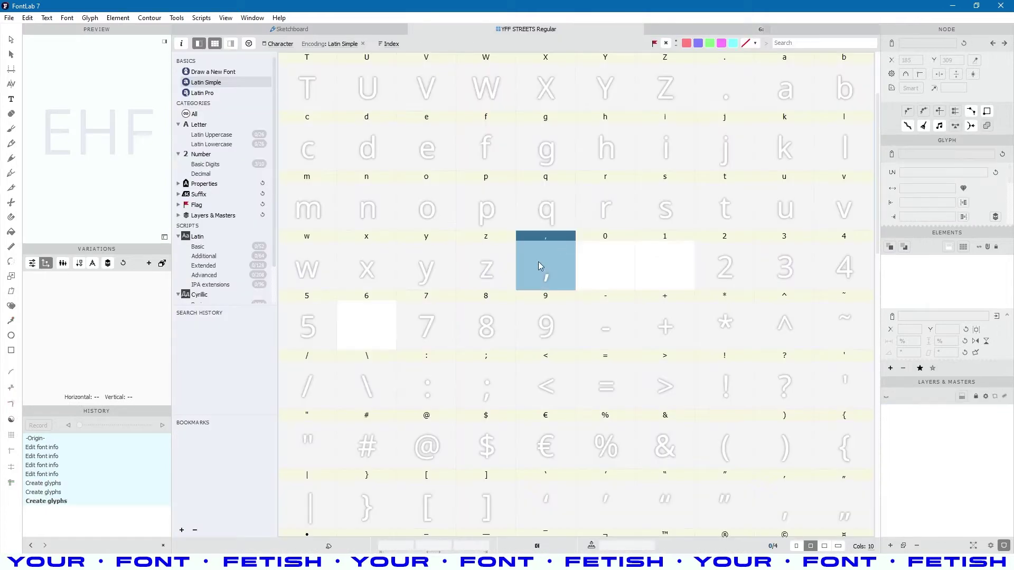
pyautogui.click(386, 311)
pyautogui.click(756, 31)
pyautogui.scroll(1, 627, 281)
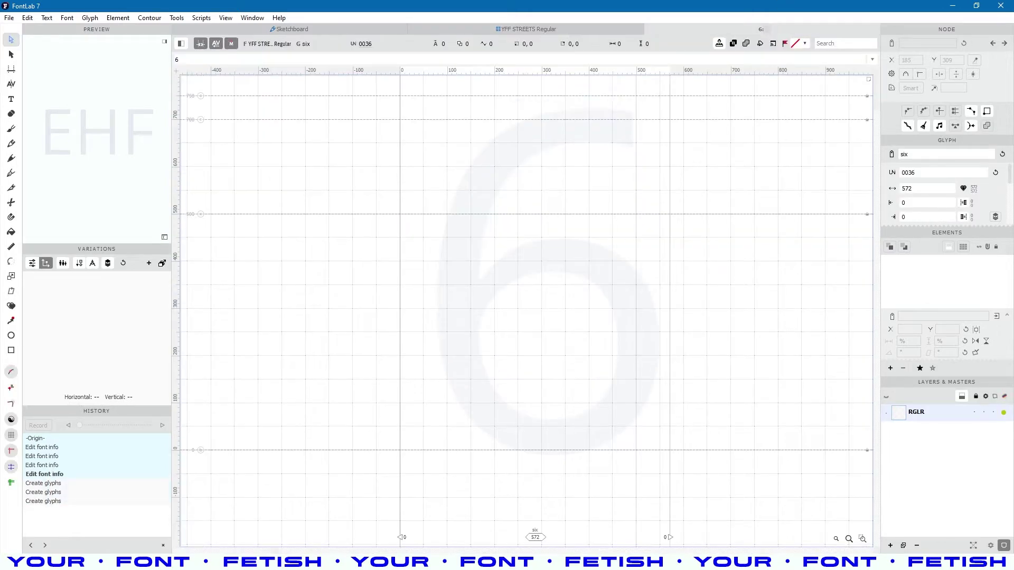
# Switch to FastStone Image Viewer and open the "6 9" folder of reference photos inside YFF STREETS\REF.
pyautogui.hotkey('alt', 'Tab')
pyautogui.click(206, 112)
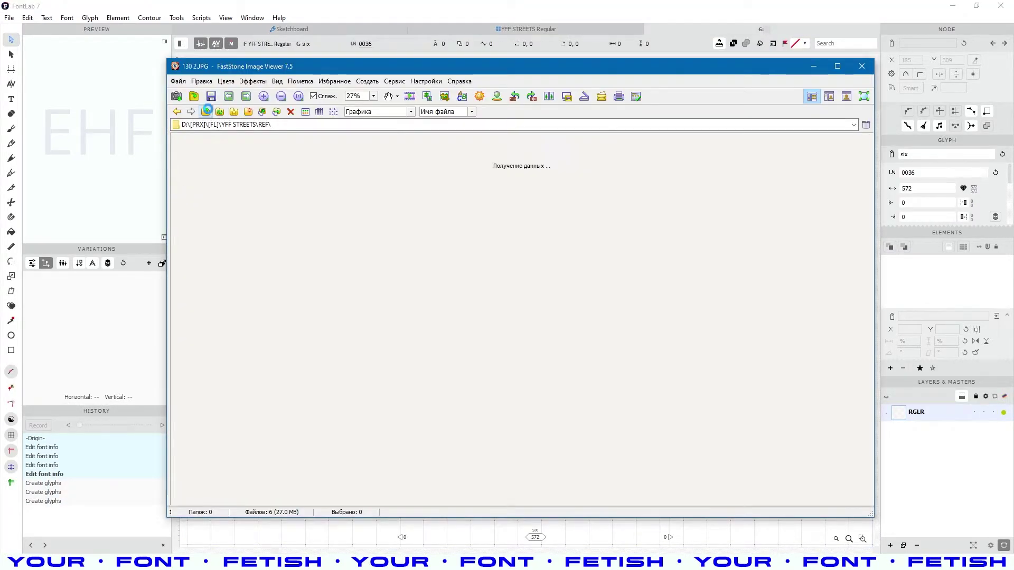
pyautogui.click(591, 179)
pyautogui.click(718, 177)
pyautogui.press('Return')
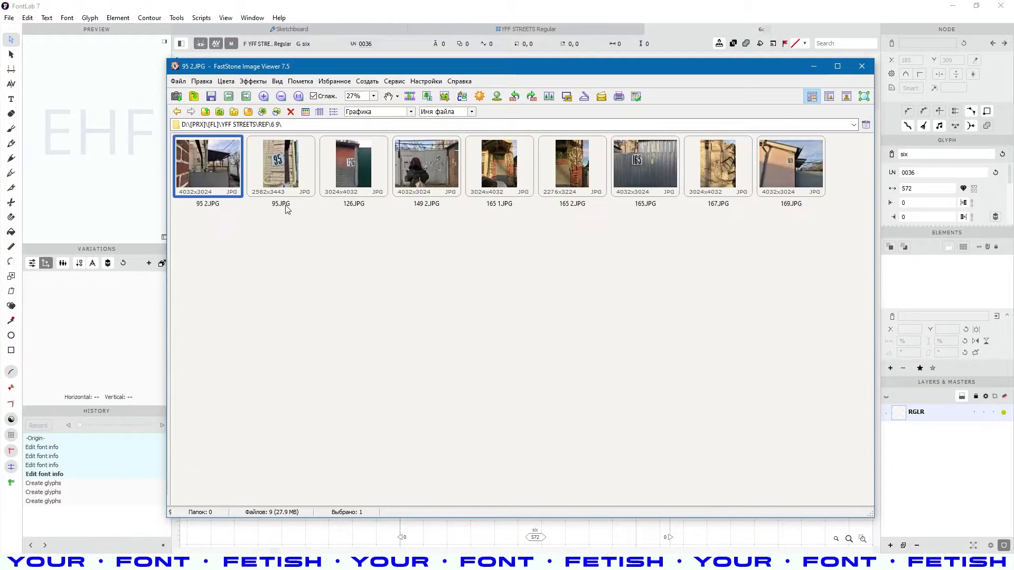
# View the reference photos from 95 2.JPG through 165.JPG and examine the digit shapes on the house-number plates up close.
pyautogui.press('Return')
pyautogui.moveTo(440, 273)
pyautogui.mouseDown()
pyautogui.moveTo(424, 270)
pyautogui.moveTo(433, 271)
pyautogui.mouseUp()
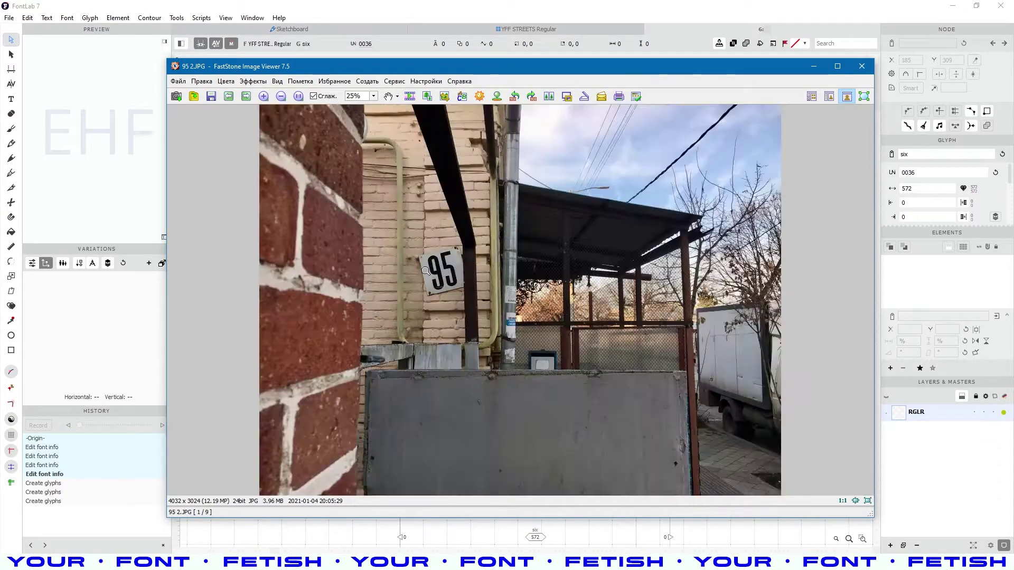
pyautogui.scroll(-2, 433, 271)
pyautogui.scroll(-1, 432, 271)
pyautogui.moveTo(625, 269); pyautogui.dragTo(652, 245)
pyautogui.moveTo(511, 339); pyautogui.dragTo(513, 338)
pyautogui.scroll(-1, 624, 310)
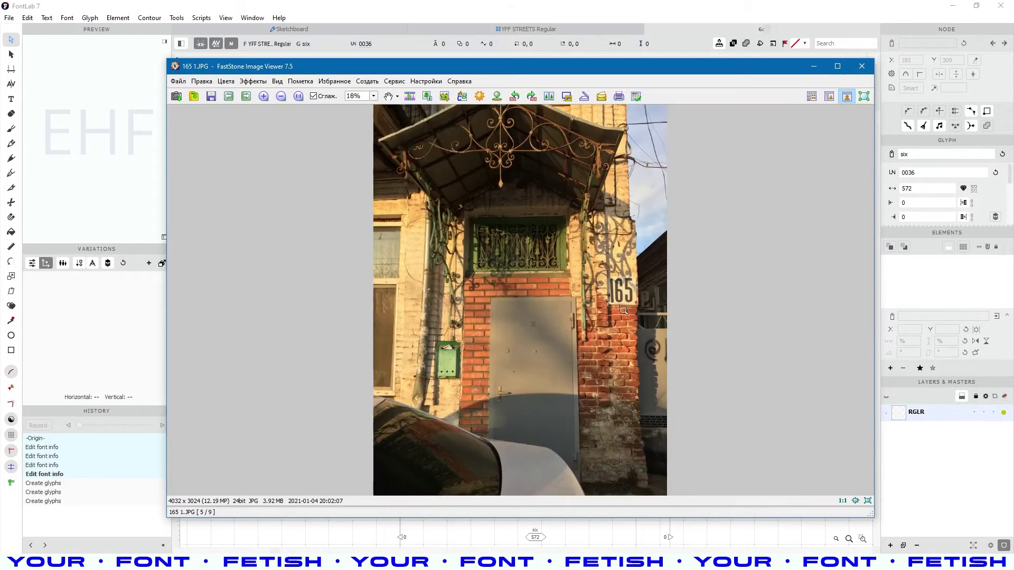
pyautogui.moveTo(621, 291); pyautogui.dragTo(645, 289)
pyautogui.scroll(-1, 645, 288)
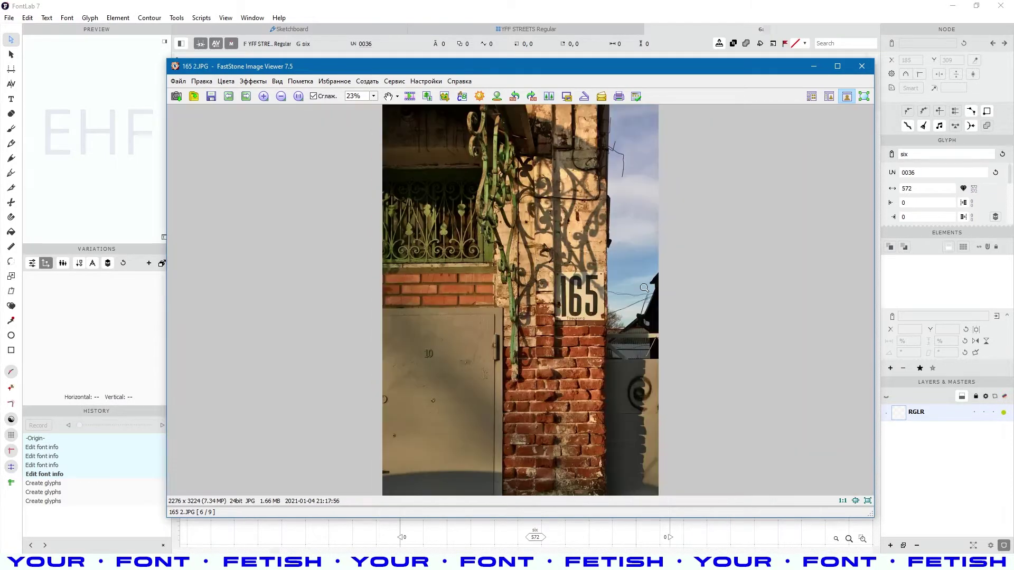
pyautogui.moveTo(581, 294); pyautogui.dragTo(584, 299)
pyautogui.scroll(-1, 584, 298)
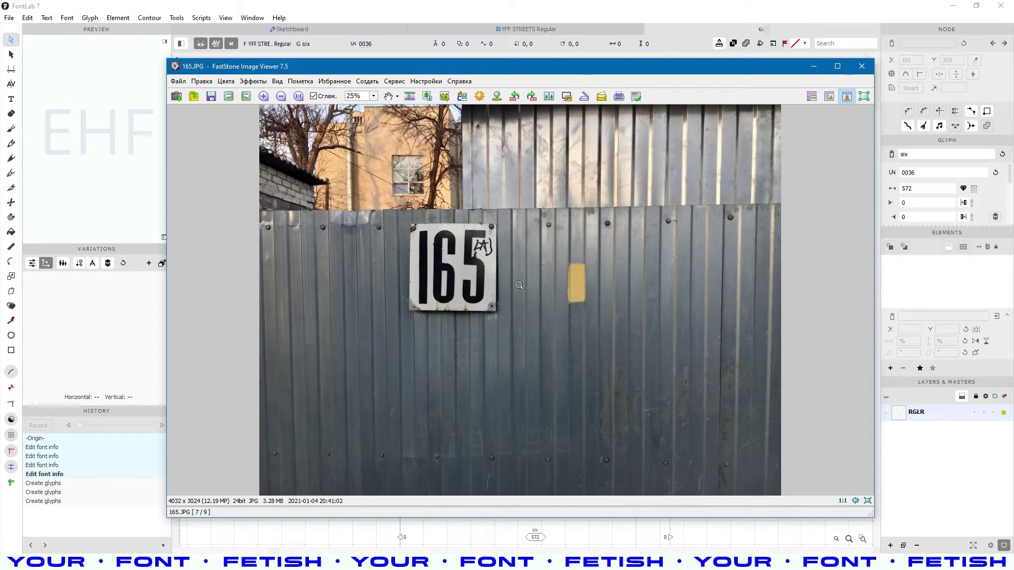
# Select a 201 × 617 pixel crop area around the 6 on the 165 plate and copy it to the clipboard.
pyautogui.click(444, 96)
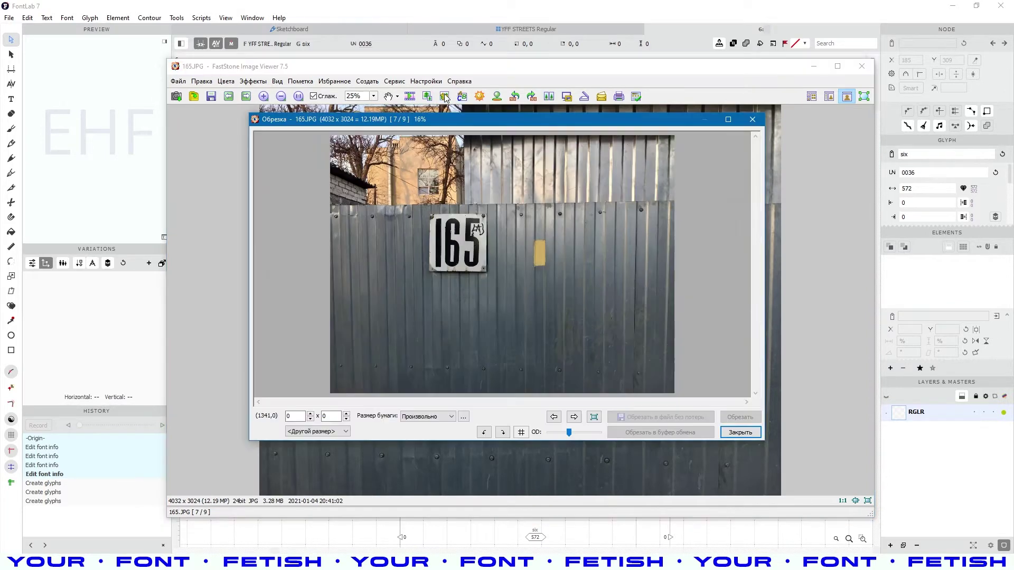
pyautogui.moveTo(755, 256); pyautogui.dragTo(755, 235)
pyautogui.moveTo(592, 402); pyautogui.dragTo(520, 403)
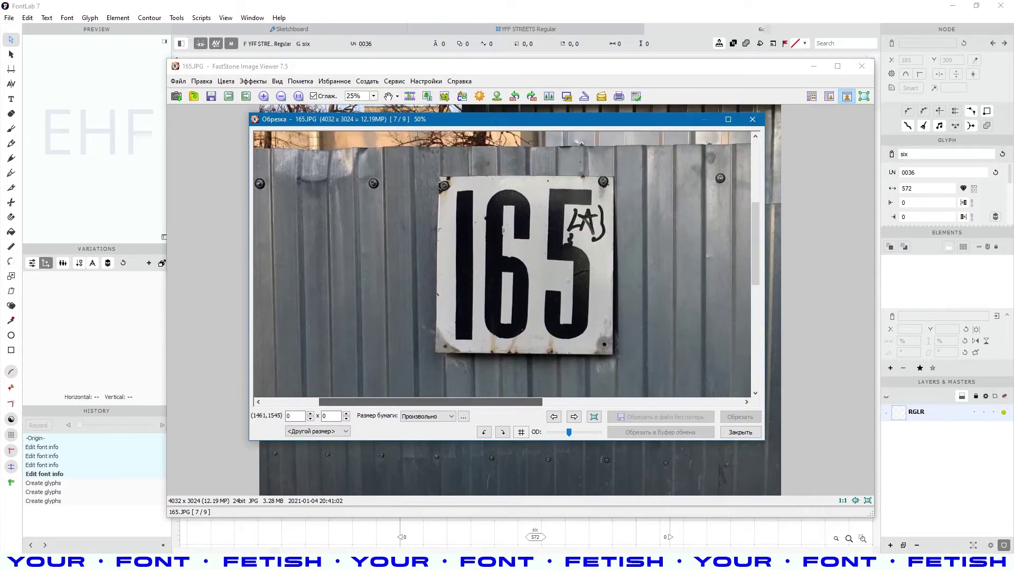
pyautogui.moveTo(480, 184); pyautogui.dragTo(533, 346)
pyautogui.hotkey('ctrl', 'c')
# Switch to FontLab, add a layer named REEEF to the six glyph and paste the copied photo into it.
pyautogui.click(590, 5)
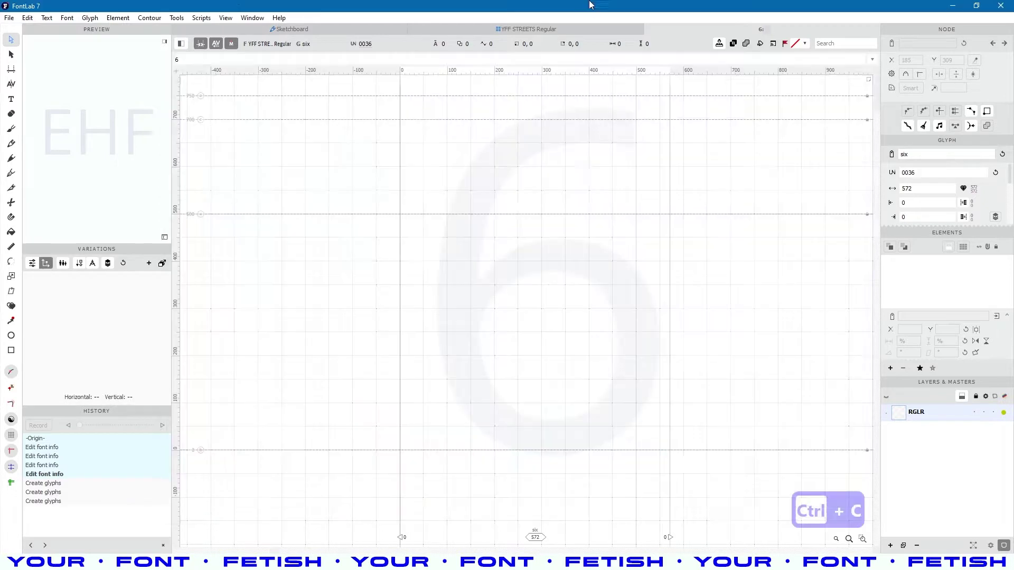
pyautogui.scroll(-3, 513, 259)
pyautogui.click(890, 546)
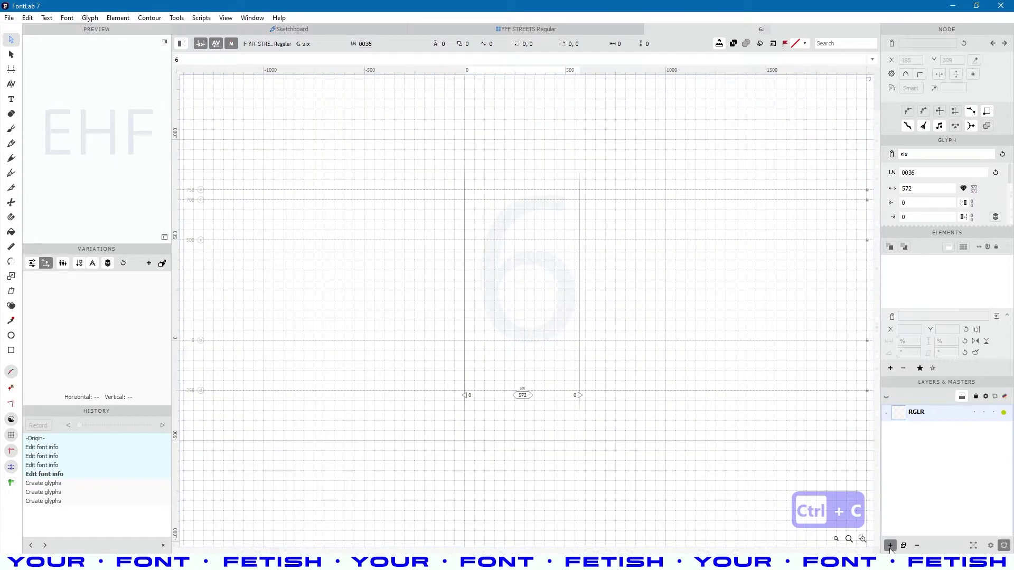
pyautogui.write('REEEF')
pyautogui.click(584, 369)
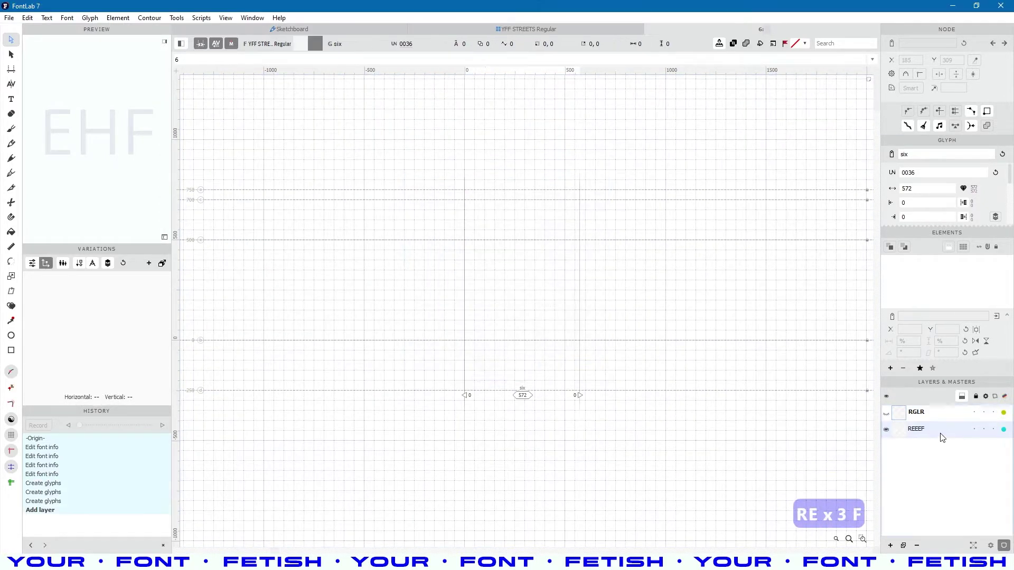
pyautogui.hotkey('ctrl', 'v')
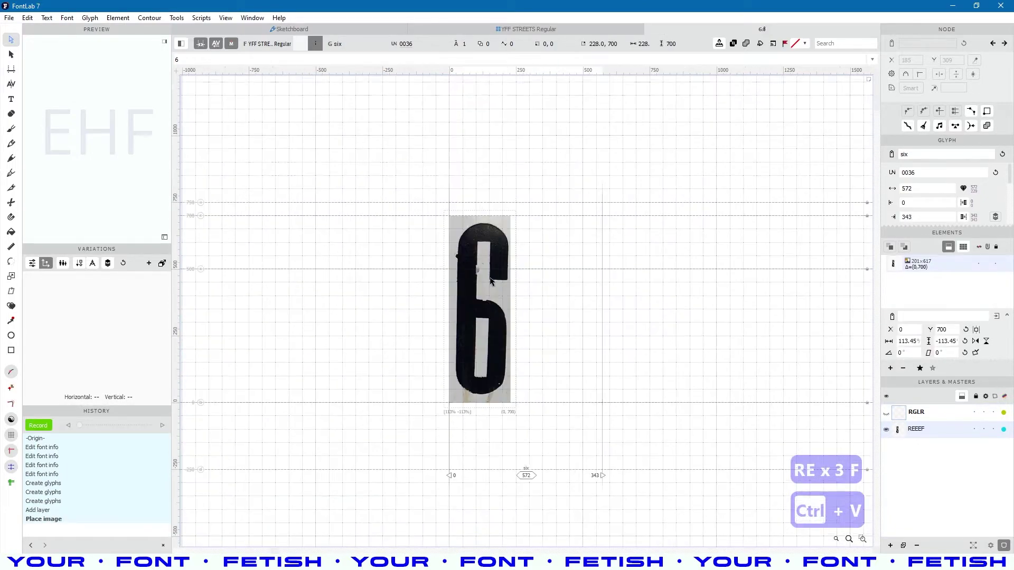
# Move the photo of the 6 to about X 53, Y 666 and rotate it about 1.83° to straighten the digit.
pyautogui.moveTo(482, 321); pyautogui.dragTo(501, 333)
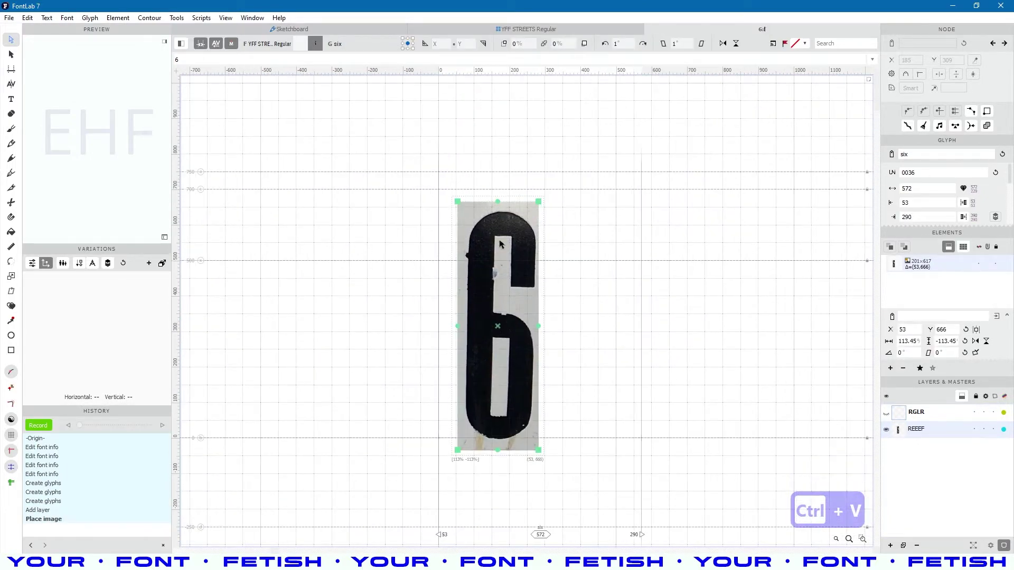
pyautogui.click(10, 261)
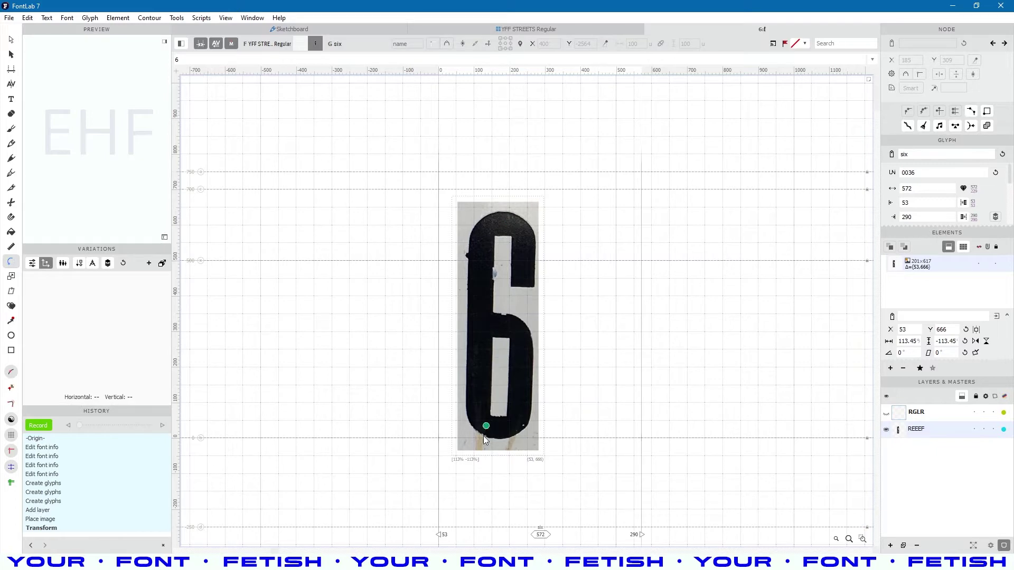
pyautogui.click(459, 451)
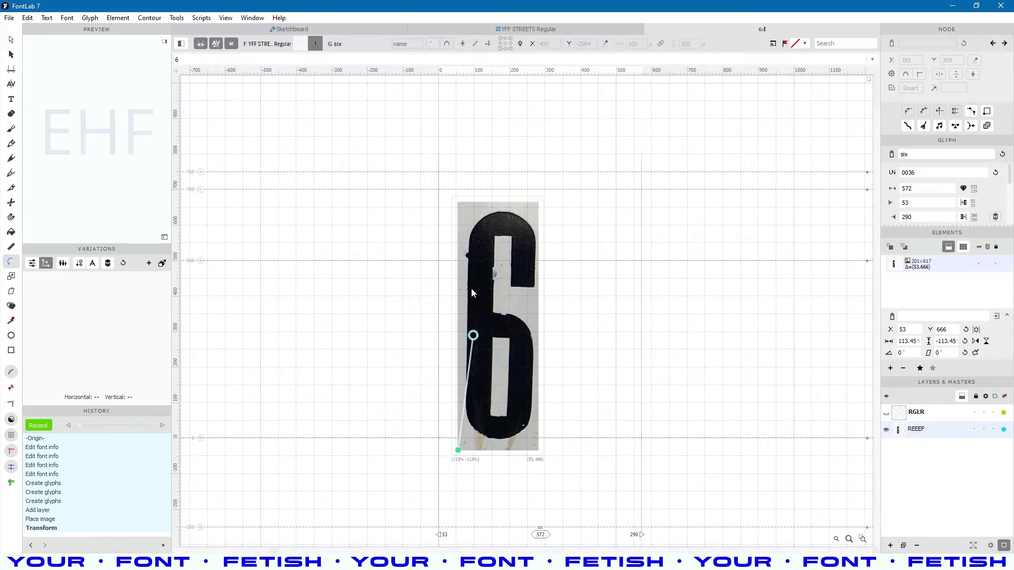
pyautogui.click(448, 122)
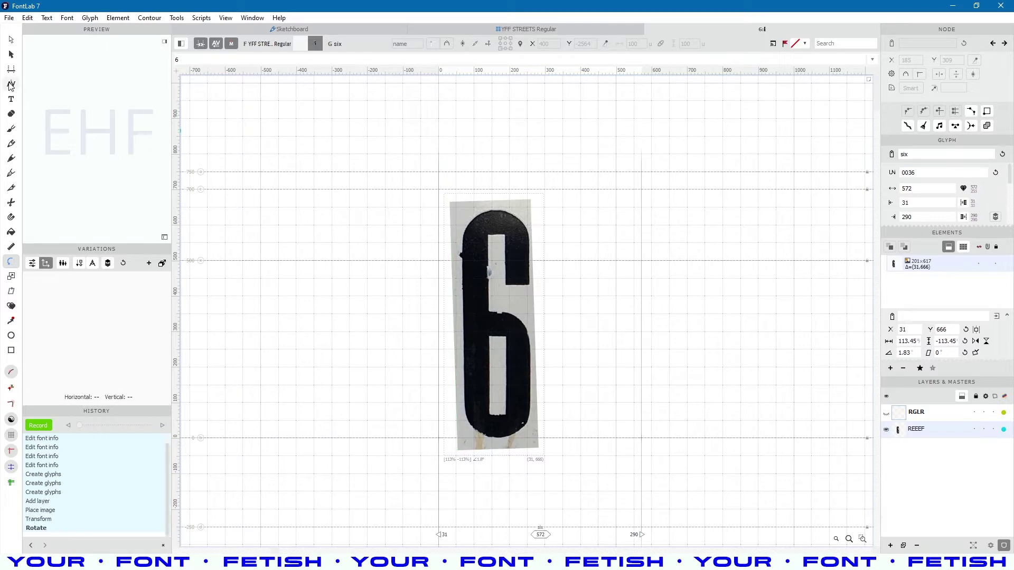
# Scale the photo up proportionally to about 125.73% from the bottom of the 6 so the digit reaches cap height.
pyautogui.click(14, 276)
pyautogui.moveTo(495, 437); pyautogui.dragTo(537, 132)
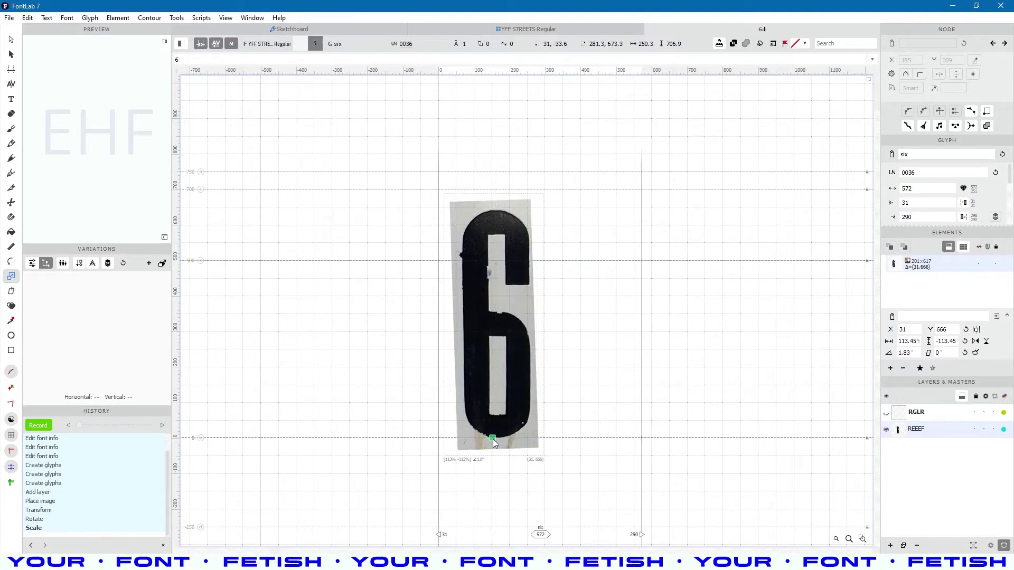
pyautogui.moveTo(494, 442)
pyautogui.mouseDown()
pyautogui.moveTo(511, 404)
pyautogui.moveTo(497, 428)
pyautogui.moveTo(507, 425)
pyautogui.moveTo(506, 436)
pyautogui.mouseUp()
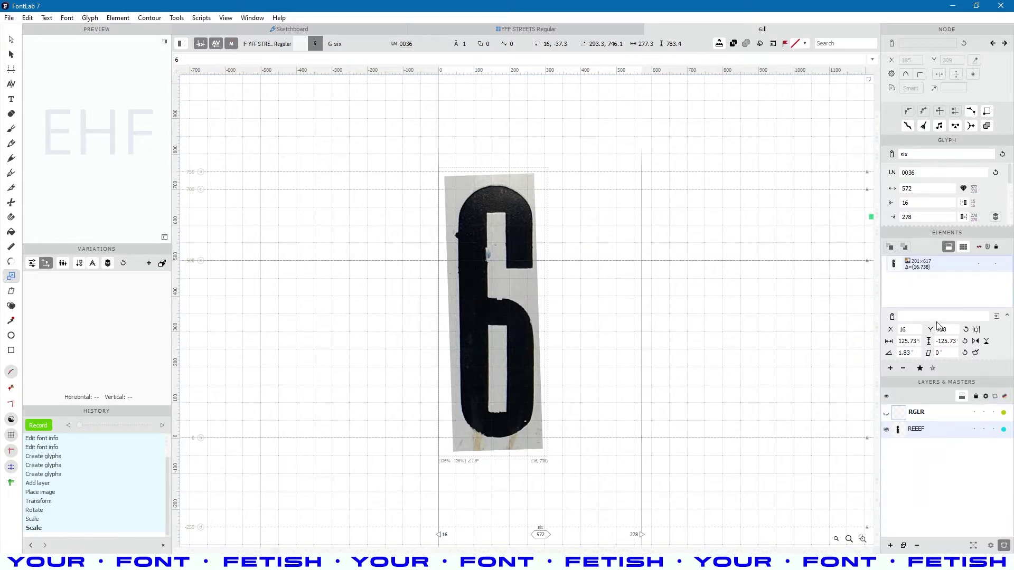
# Reduce the reference photo's opacity to 39% and replace the preview text with 6.
pyautogui.moveTo(941, 373); pyautogui.dragTo(943, 436)
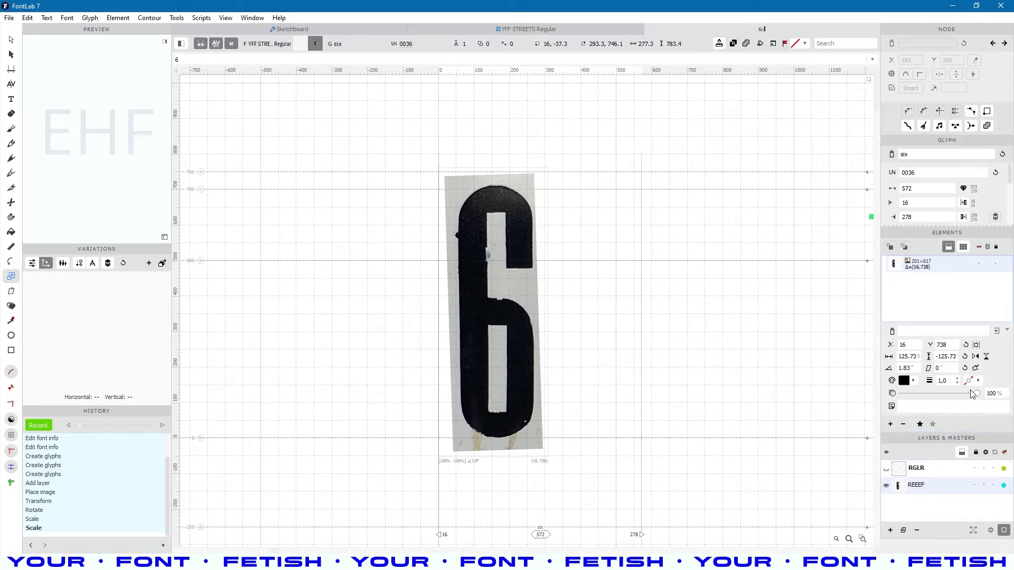
pyautogui.moveTo(976, 393); pyautogui.dragTo(930, 394)
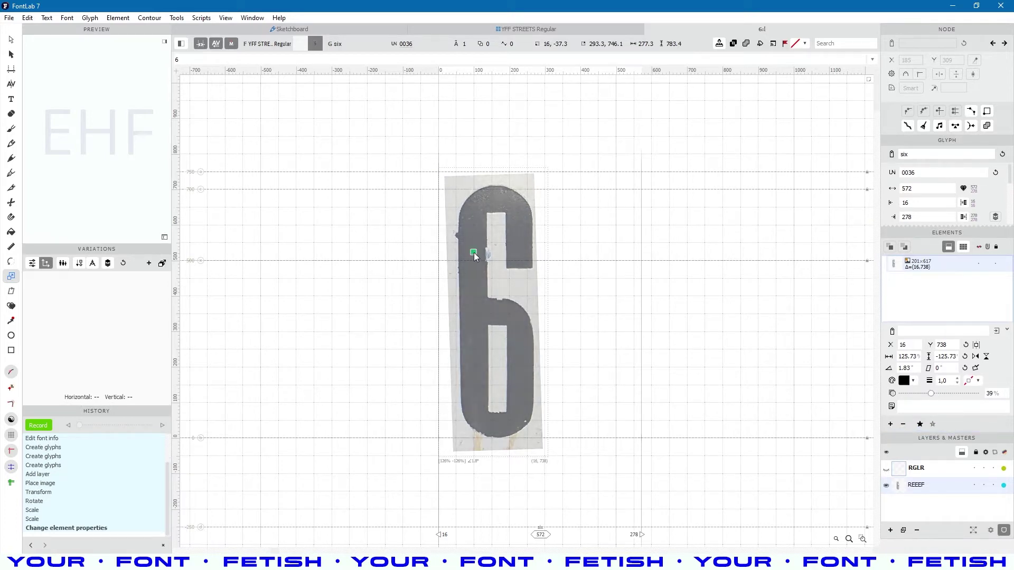
pyautogui.hotkey('ctrl', 'a')
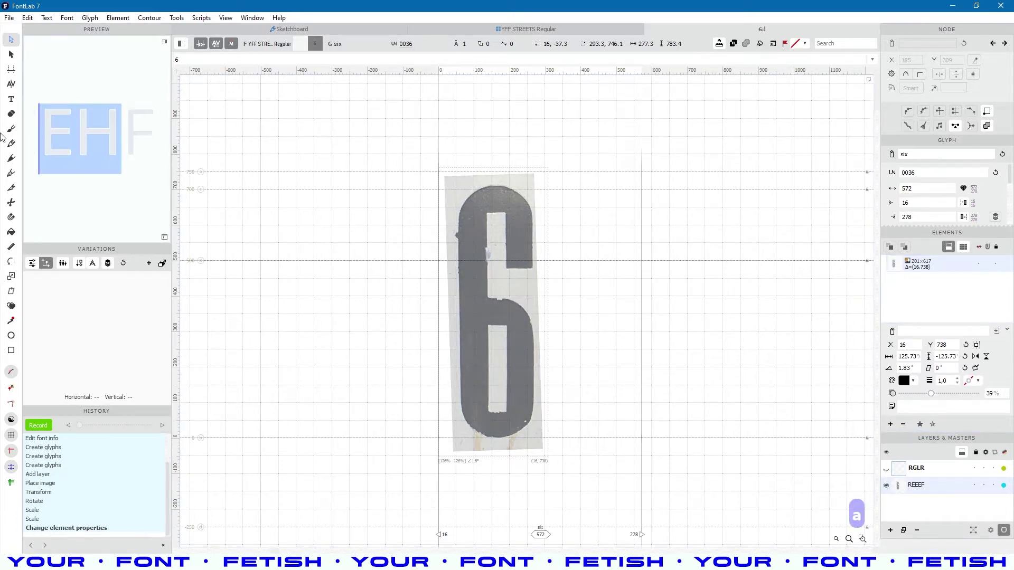
pyautogui.write('6')
# Place the photo's transformation centre at the top edge of the 6.
pyautogui.scroll(5, 489, 287)
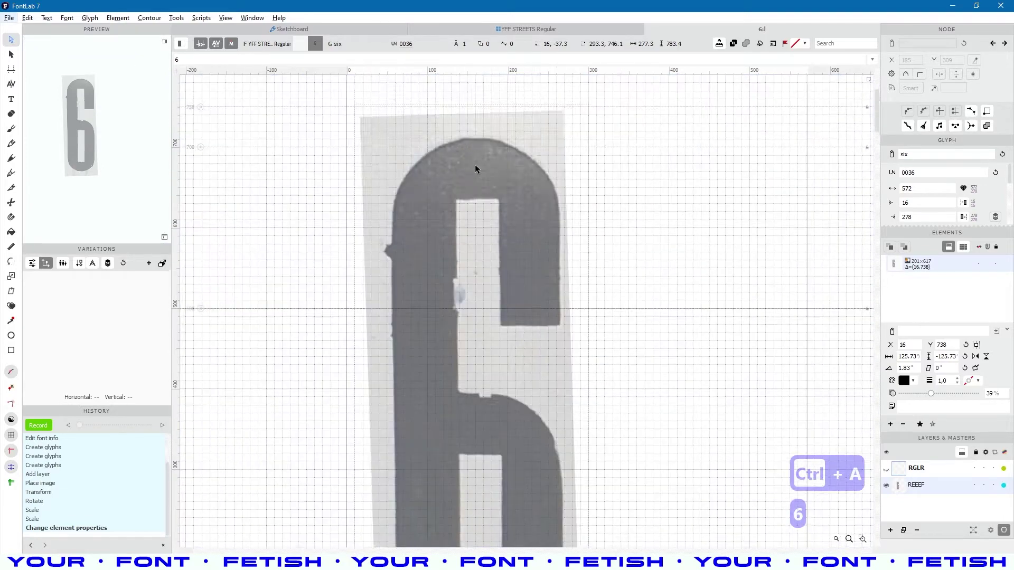
pyautogui.scroll(-10, 477, 211)
pyautogui.scroll(3, 476, 245)
pyautogui.click(475, 243)
pyautogui.scroll(-6, 369, 248)
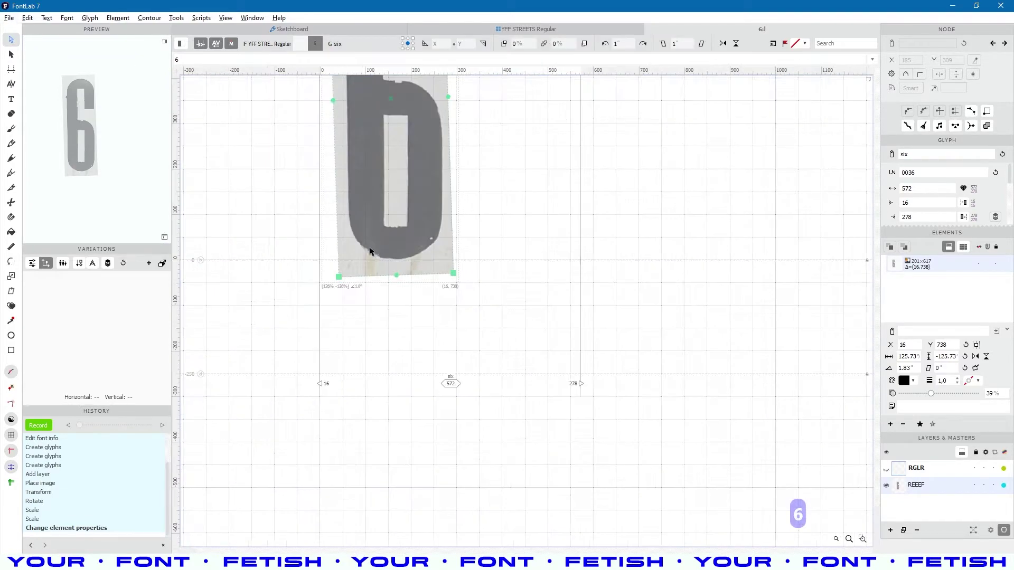
pyautogui.scroll(9, 386, 258)
pyautogui.click(473, 397)
pyautogui.scroll(-8, 471, 388)
pyautogui.scroll(6, 468, 315)
pyautogui.click(468, 315)
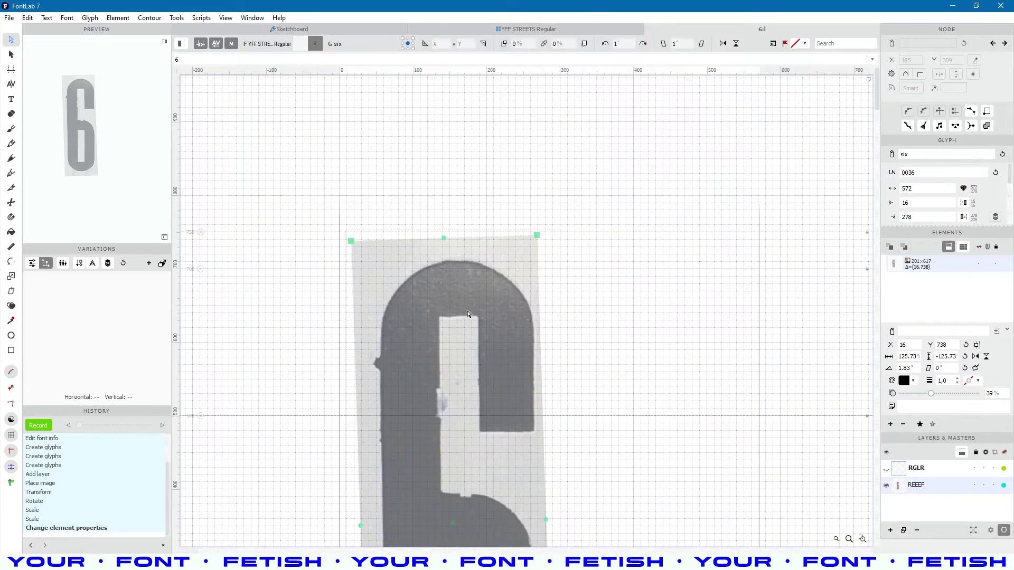
# Scale the photo proportionally to about 127.96% so the bottom curve of the 6 slightly overshoots the baseline.
pyautogui.scroll(-1, 468, 319)
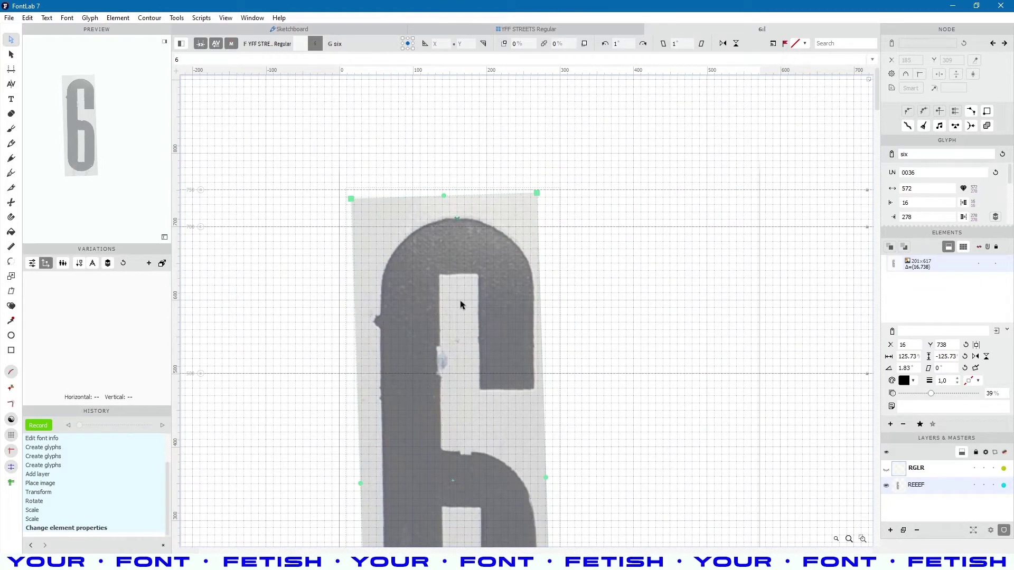
pyautogui.scroll(-5, 460, 327)
pyautogui.scroll(5, 459, 347)
pyautogui.moveTo(465, 407); pyautogui.dragTo(464, 439)
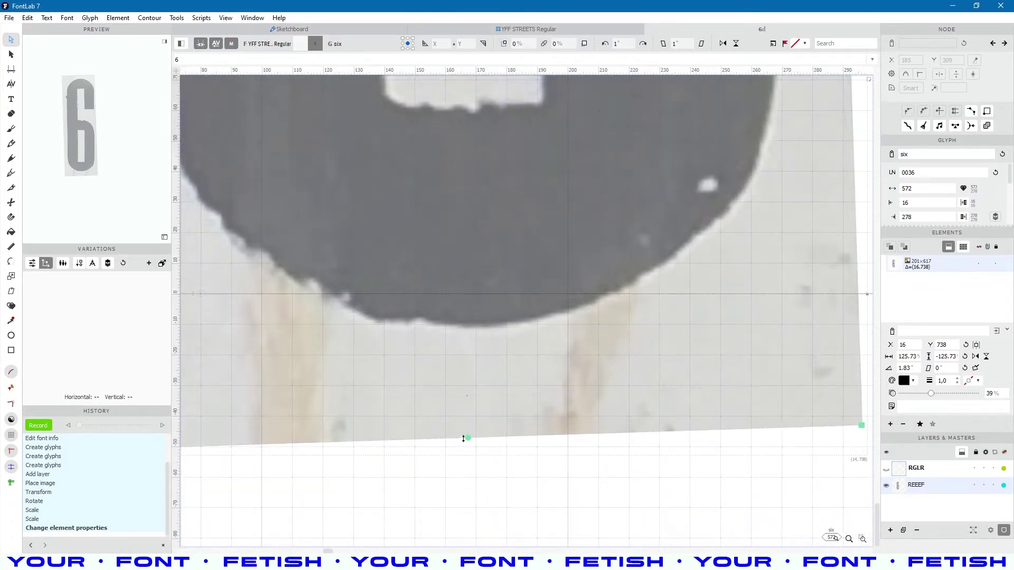
pyautogui.scroll(-9, 458, 251)
pyautogui.scroll(5, 453, 262)
pyautogui.scroll(6, 449, 259)
pyautogui.scroll(-5, 466, 229)
pyautogui.click(545, 272)
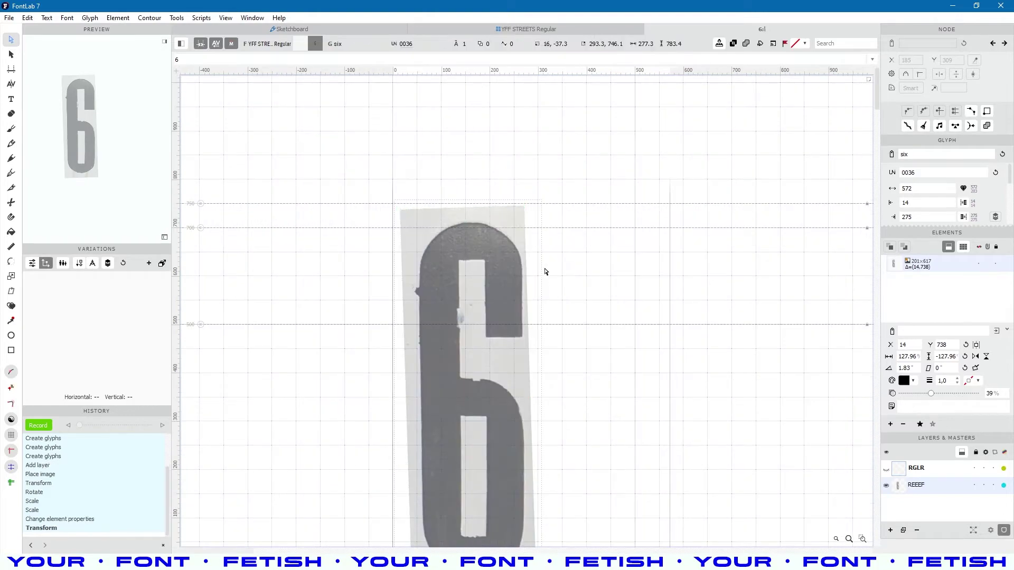
pyautogui.scroll(-3, 545, 272)
# Switch to FastStone Image Viewer, close the crop window and open the reference photo 95 2.JPG.
pyautogui.hotkey('alt', 'Tab')
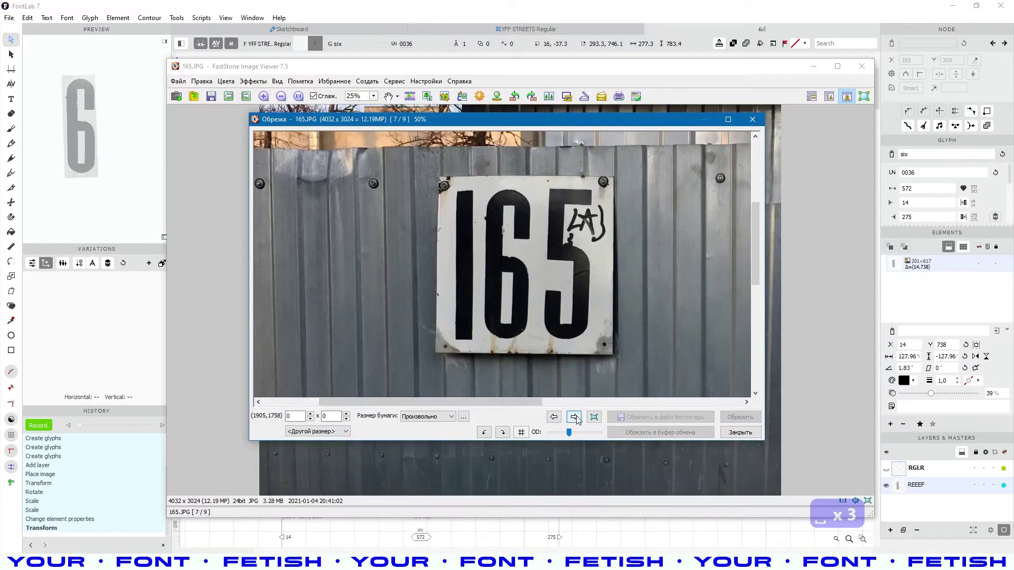
pyautogui.click(576, 416)
pyautogui.click(576, 416)
pyautogui.click(739, 432)
pyautogui.doubleClick(537, 280)
pyautogui.click(208, 160)
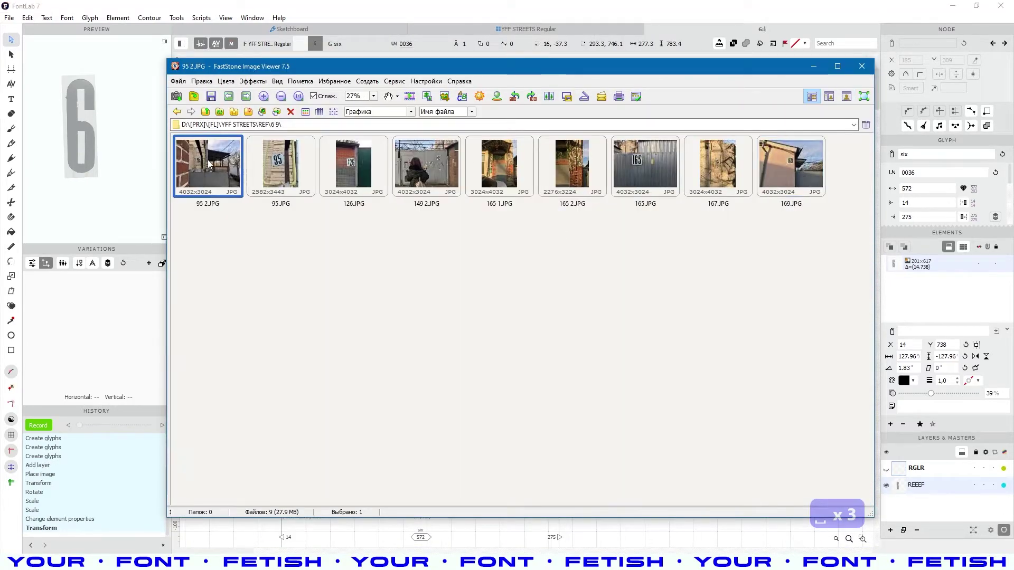
pyautogui.doubleClick(210, 164)
pyautogui.click(447, 274)
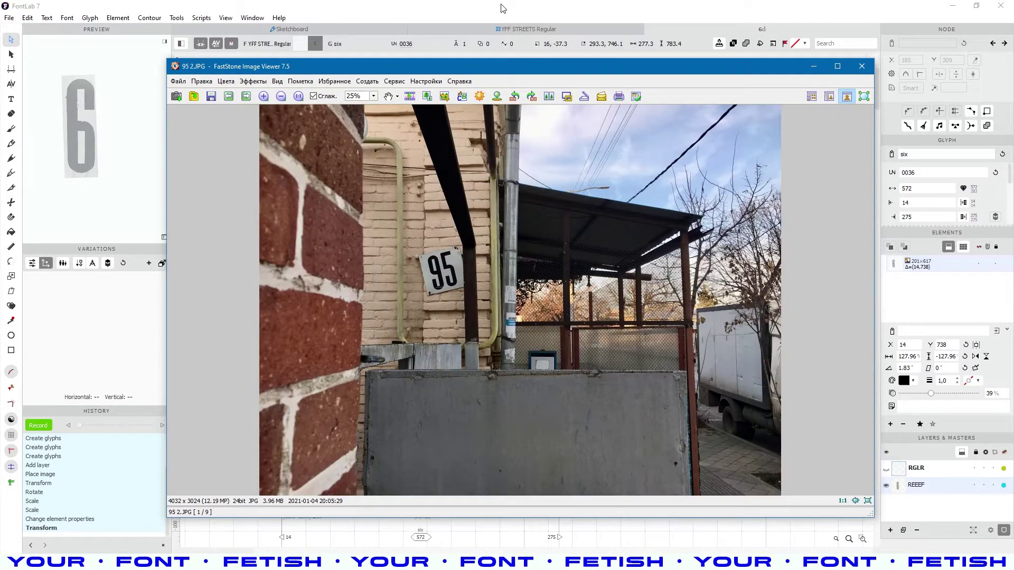
# Return to FontLab, add 9 after the 6 in the text line and create the glyph for the digit 9.
pyautogui.click(501, 7)
pyautogui.click(198, 59)
pyautogui.write('9')
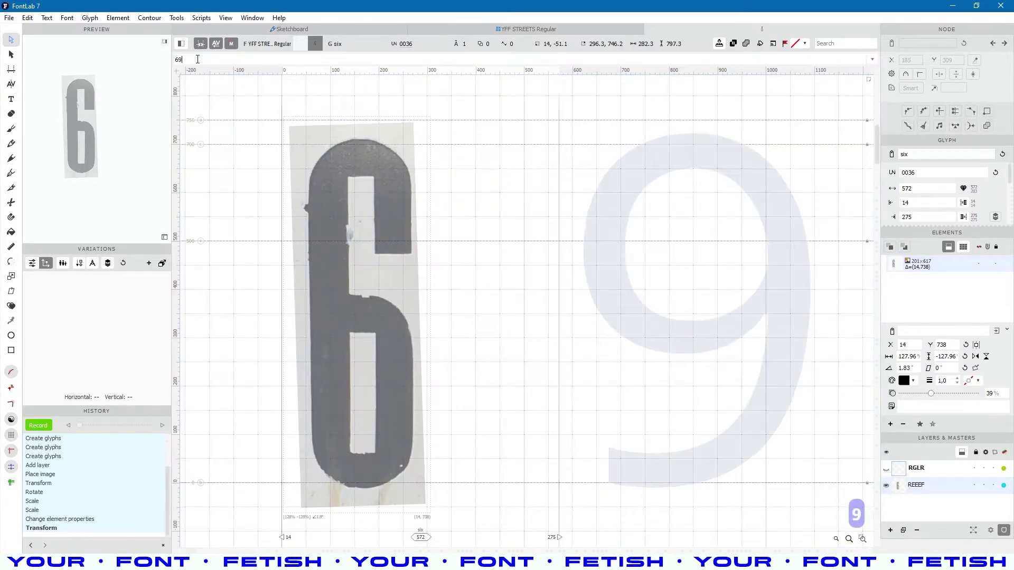
pyautogui.doubleClick(685, 385)
# Add a layer named REFD to the nine glyph only.
pyautogui.click(891, 530)
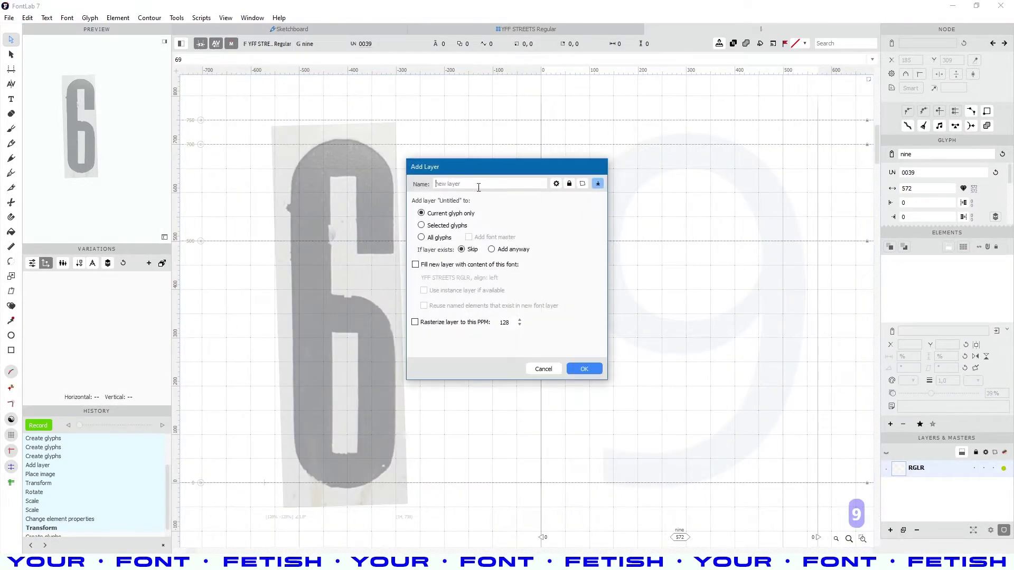
pyautogui.write('REFD')
pyautogui.click(584, 369)
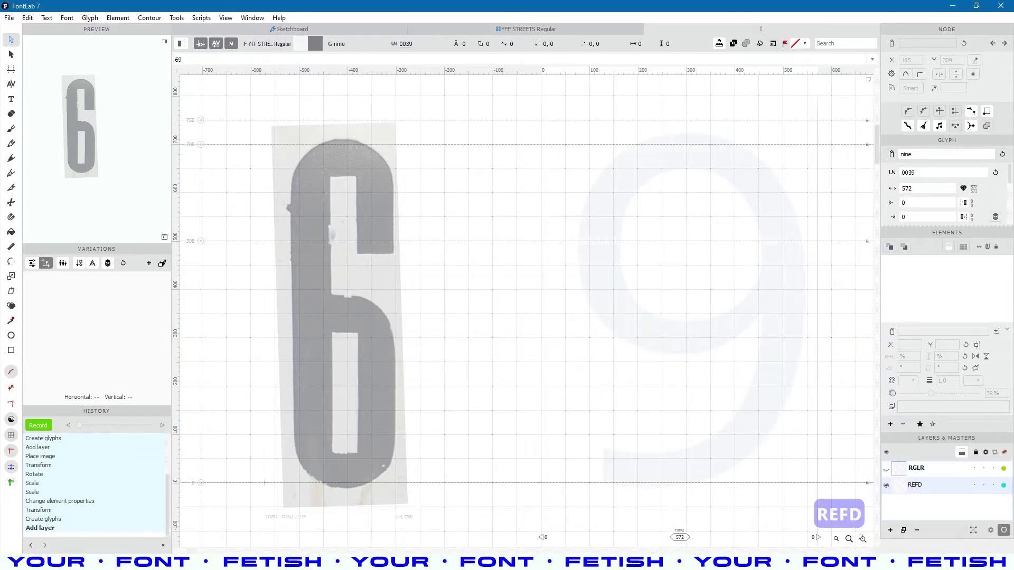
# Switch to FastStone Image Viewer, select a 165 × 314 pixel crop area around the 9 in 95 2.JPG and copy it.
pyautogui.click(630, 562)
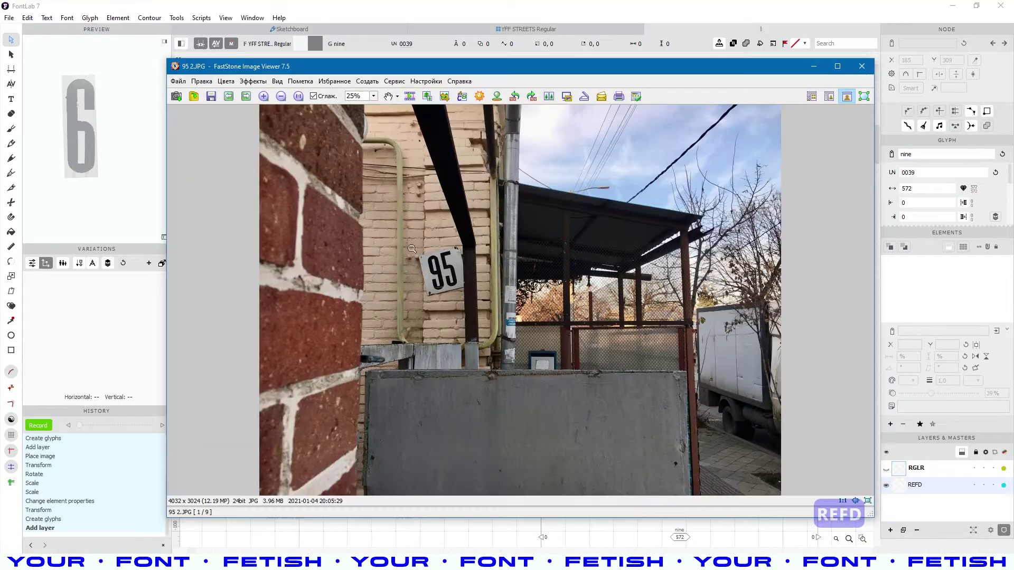
pyautogui.scroll(6, 384, 249)
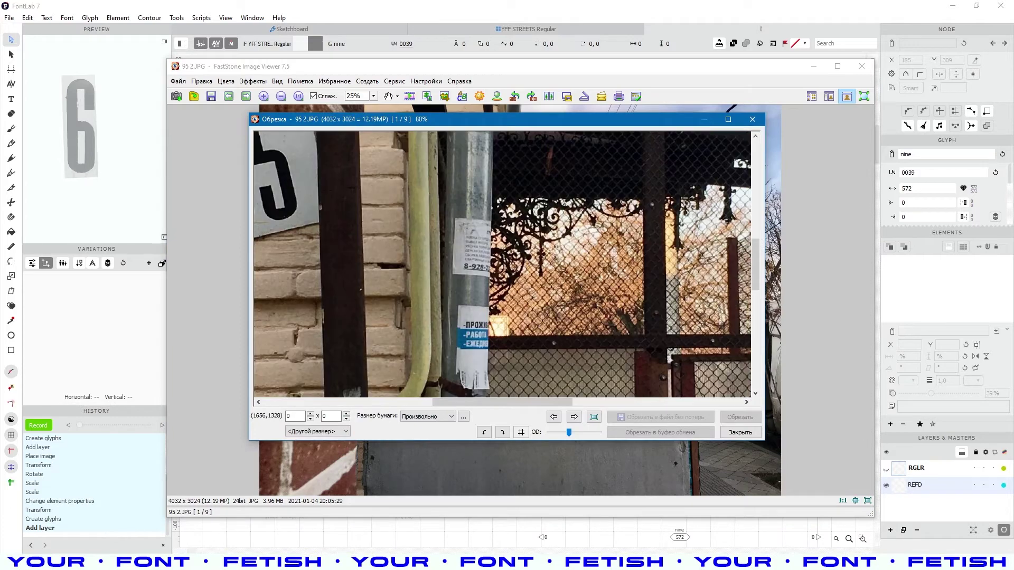
pyautogui.press('space')
pyautogui.scroll(5, 326, 204)
pyautogui.moveTo(308, 194)
pyautogui.mouseDown()
pyautogui.moveTo(376, 285)
pyautogui.moveTo(317, 214)
pyautogui.moveTo(321, 250)
pyautogui.mouseUp()
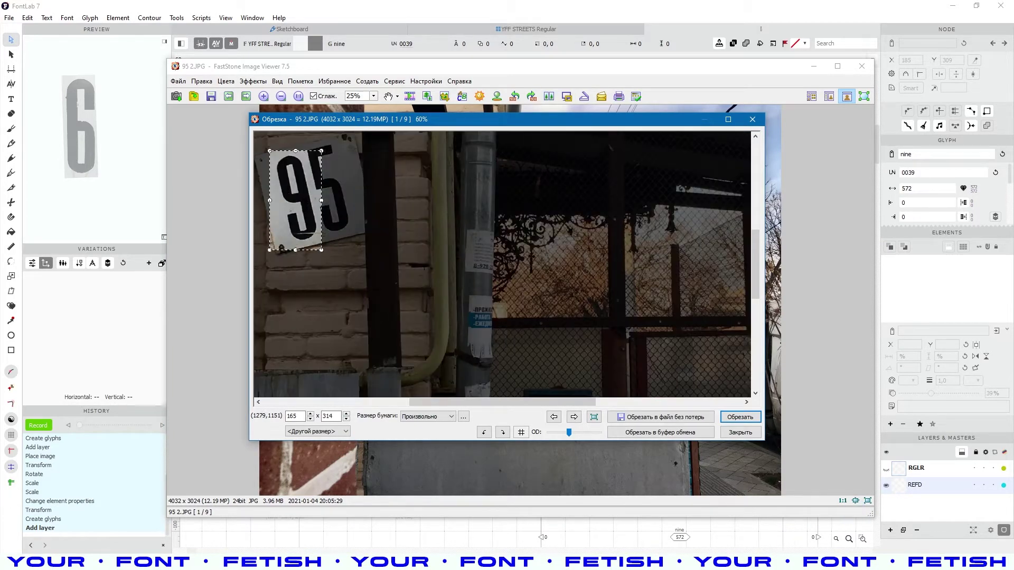
pyautogui.hotkey('ctrl', 'c')
# Return to FontLab, paste the copied photo of the 9 into the REFD layer and set its opacity to 49%.
pyautogui.click(621, 5)
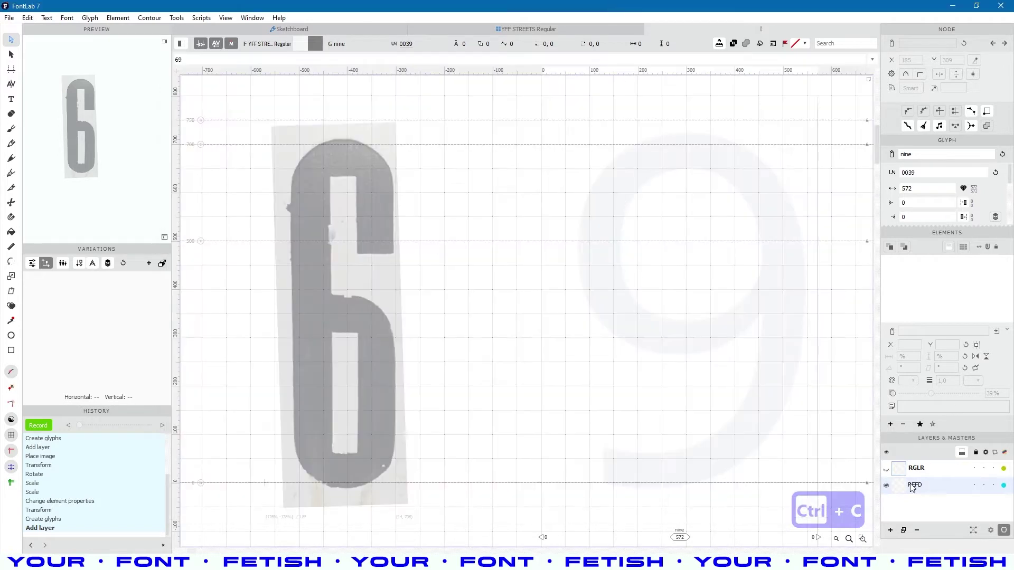
pyautogui.hotkey('ctrl', 'v')
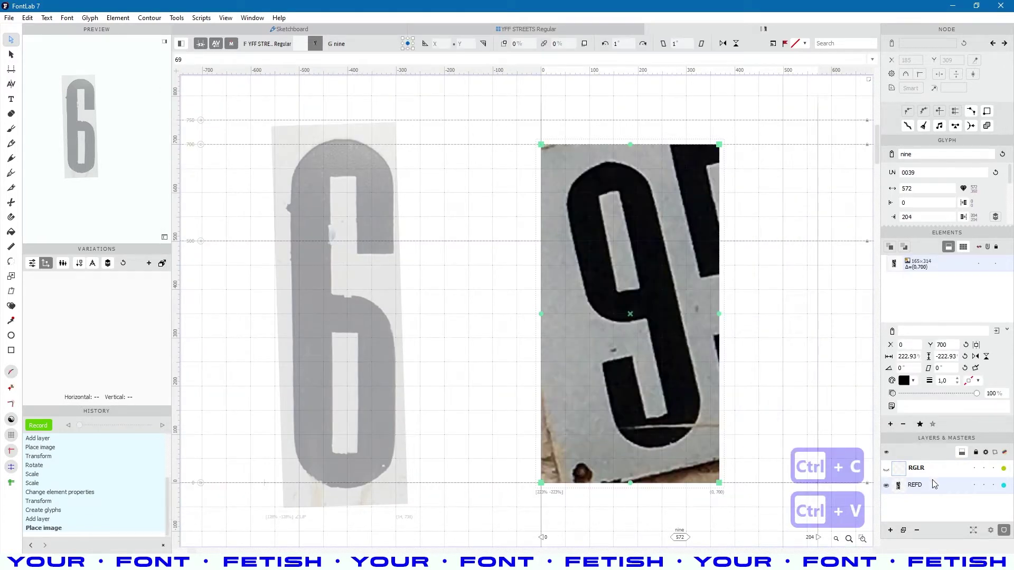
pyautogui.click(938, 393)
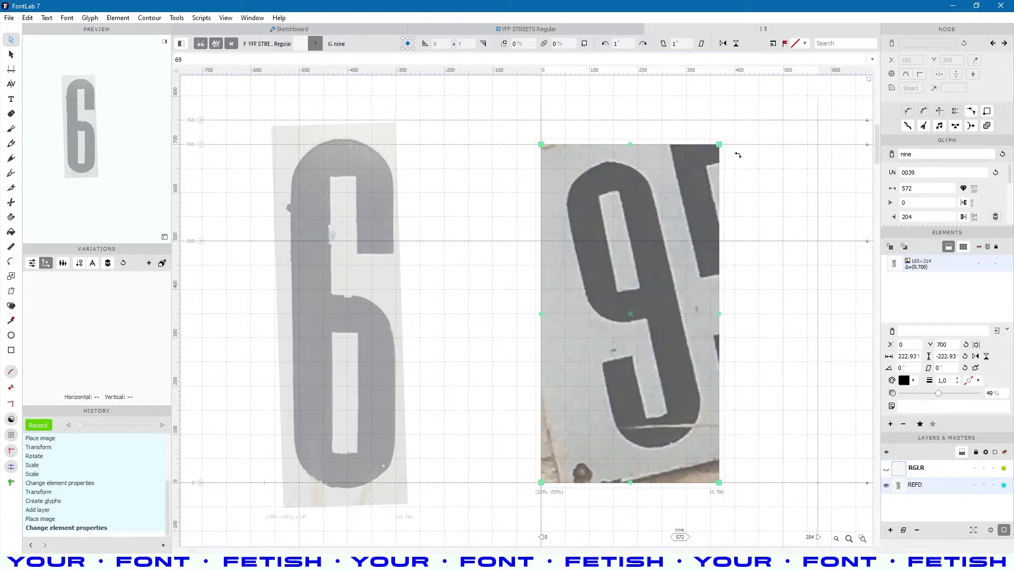
# Rotate the photo of the 9 to about -13.19° and move it to about X 91, Y 650, overshooting the baseline.
pyautogui.moveTo(723, 137); pyautogui.dragTo(754, 175)
pyautogui.scroll(3, 705, 227)
pyautogui.scroll(-4, 705, 231)
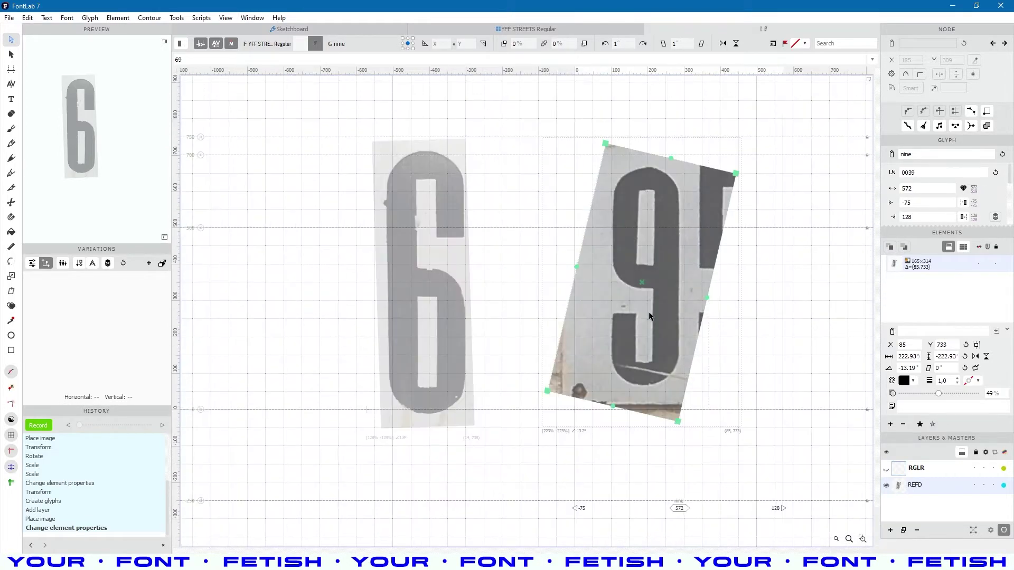
pyautogui.moveTo(657, 336); pyautogui.dragTo(659, 346)
pyautogui.scroll(5, 644, 449)
pyautogui.moveTo(655, 275); pyautogui.dragTo(650, 281)
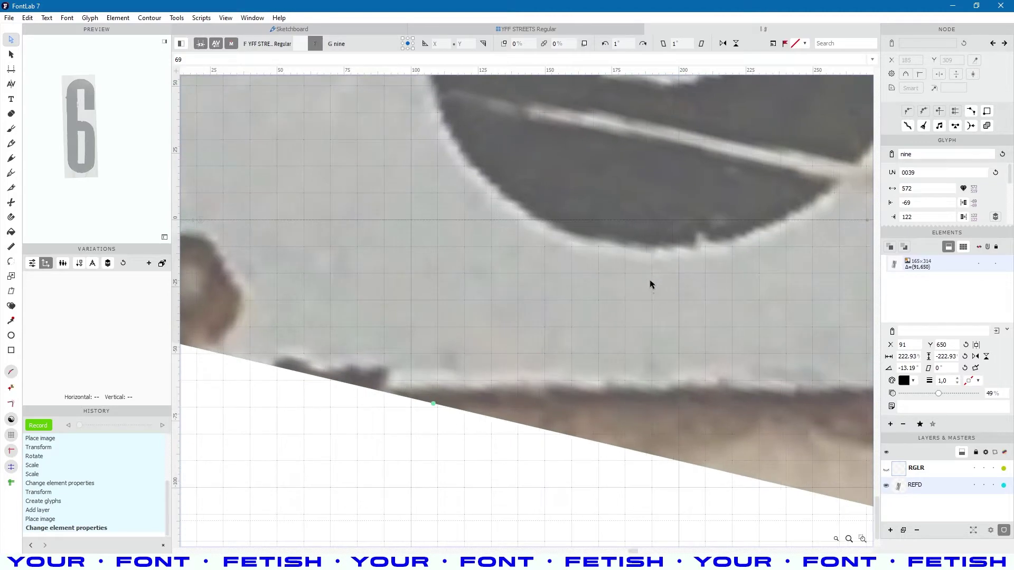
# Move the photo of the 9 to overshoot the baseline, and enlarge it proportionally until the digit reaches the 700 line, at X 82, Y 791.
pyautogui.scroll(-4, 649, 280)
pyautogui.click(649, 243)
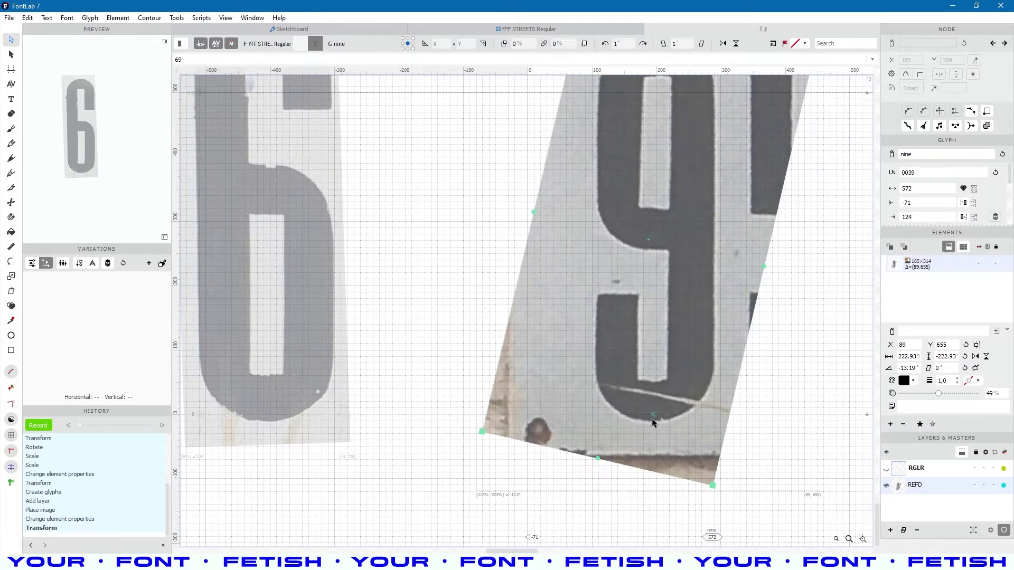
pyautogui.scroll(5, 691, 310)
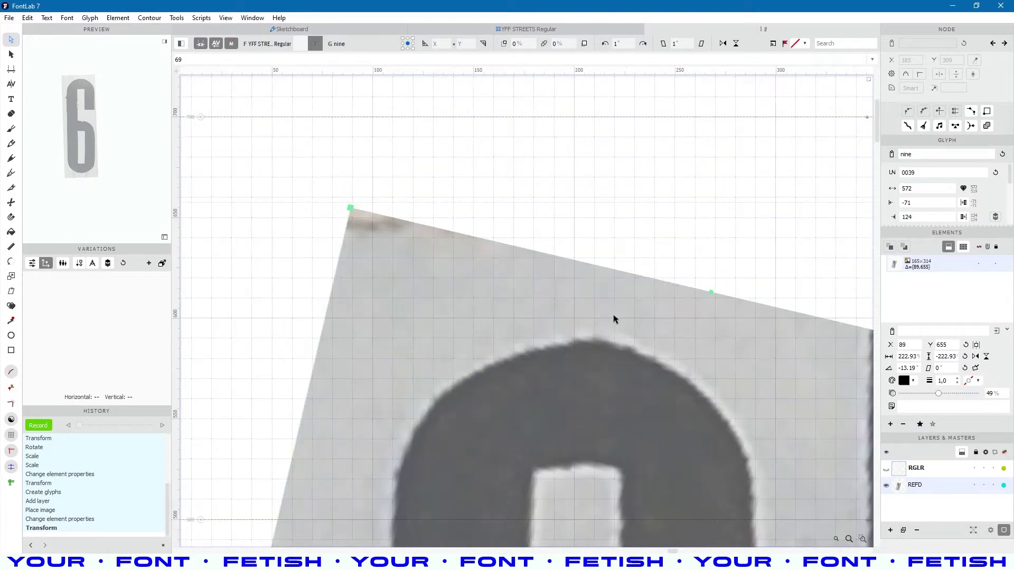
pyautogui.hotkey('ctrl', 't')
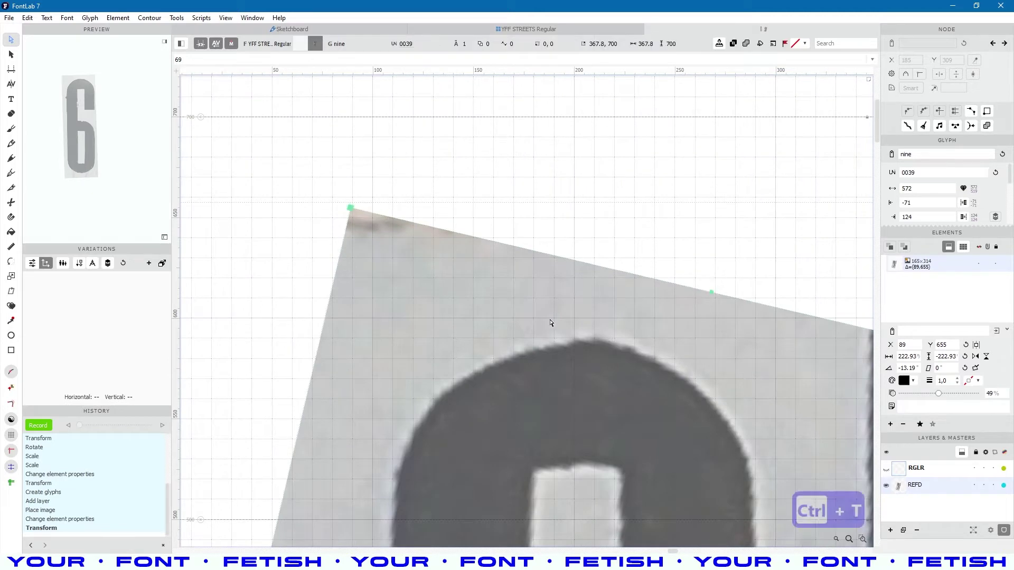
pyautogui.click(10, 55)
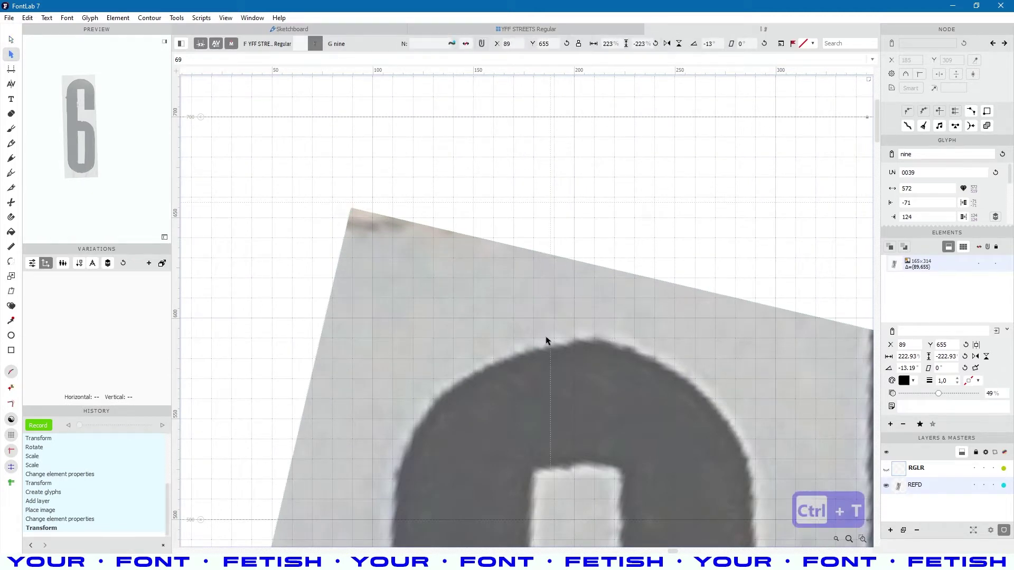
pyautogui.hotkey('ctrl', 't')
pyautogui.click(903, 272)
pyautogui.hotkey('ctrl', 't')
pyautogui.scroll(-2, 498, 296)
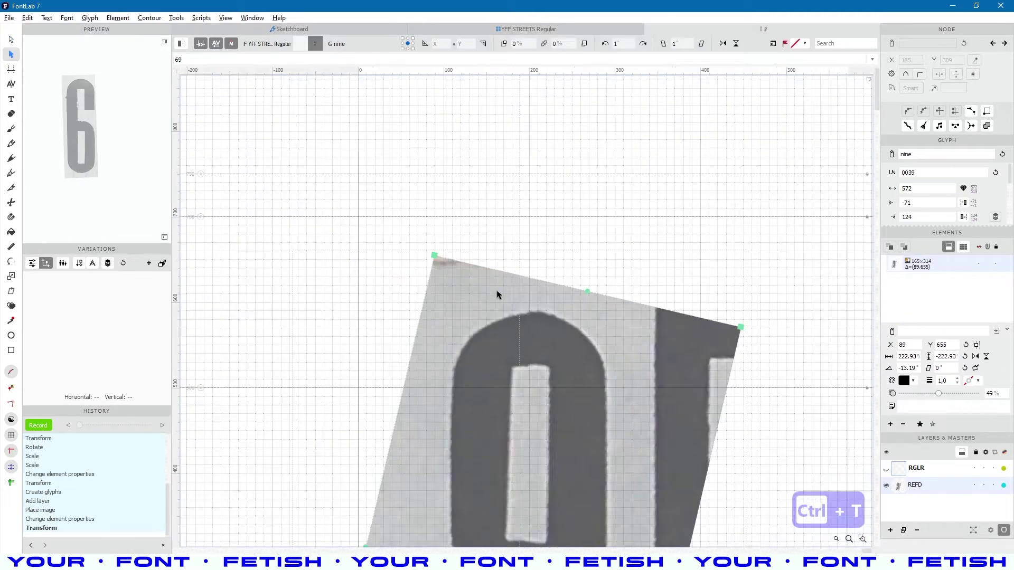
pyautogui.moveTo(588, 292); pyautogui.dragTo(612, 183)
pyautogui.scroll(-5, 539, 344)
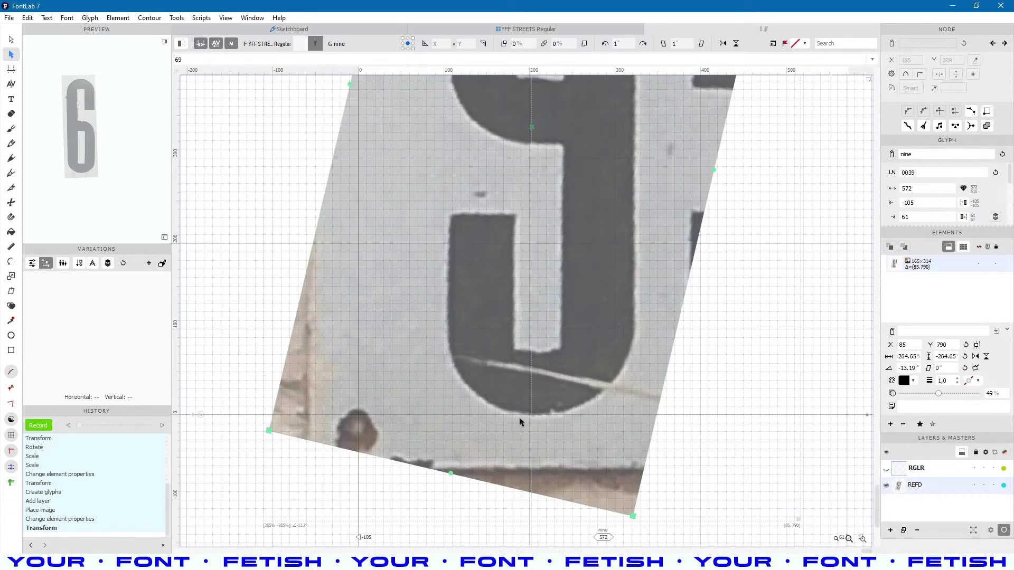
pyautogui.scroll(-4, 502, 302)
pyautogui.click(626, 390)
pyautogui.press('space')
pyautogui.moveTo(690, 283); pyautogui.dragTo(734, 345)
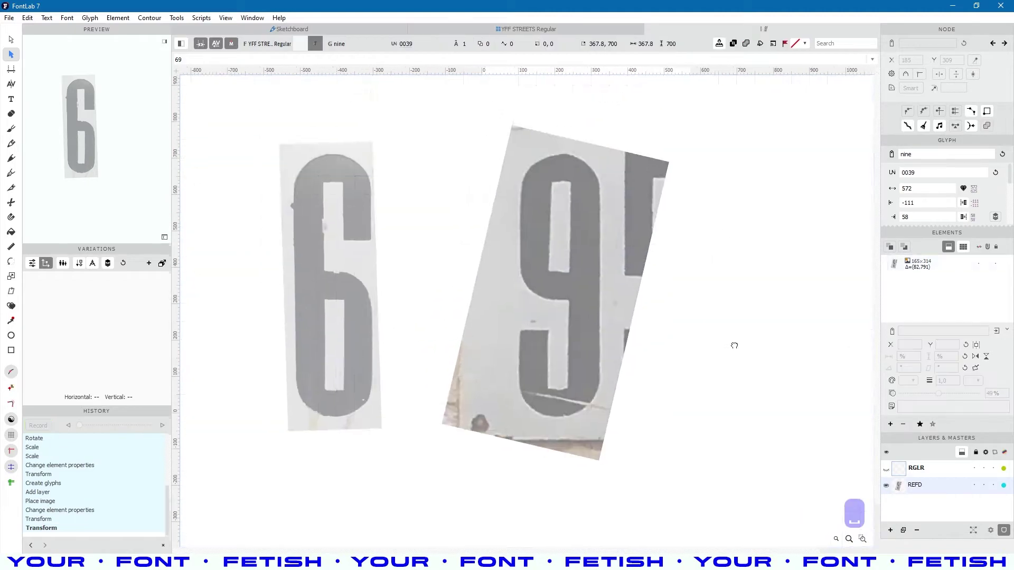
# Switch to FastStone Image Viewer, browse to 126.JPG in the crop window, select a 249 × 669 pixel area around the 6 and copy it.
pyautogui.hotkey('alt', 'Tab')
pyautogui.click(594, 395)
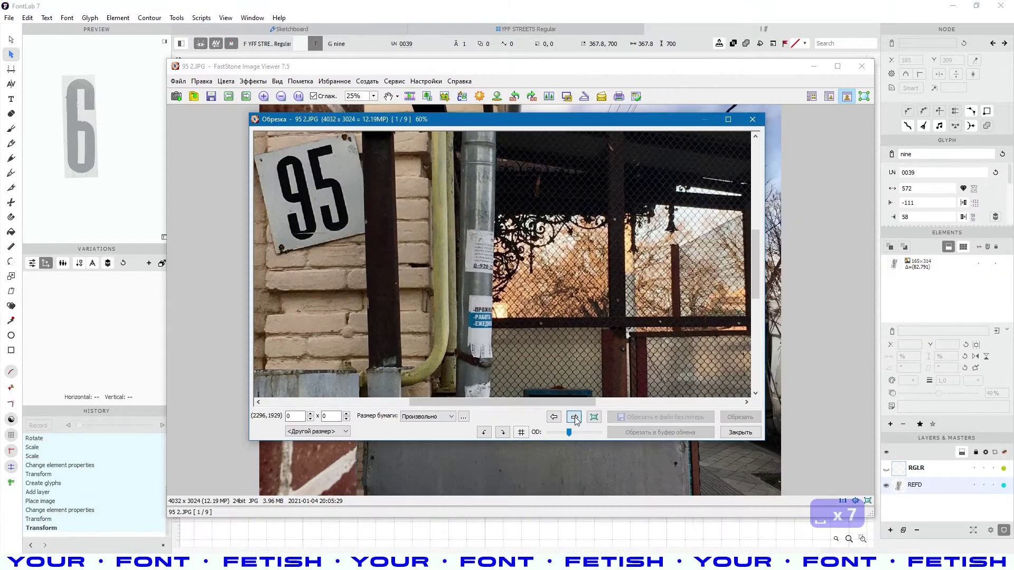
pyautogui.click(574, 417)
pyautogui.scroll(1, 458, 242)
pyautogui.scroll(4, 459, 243)
pyautogui.scroll(-1, 459, 243)
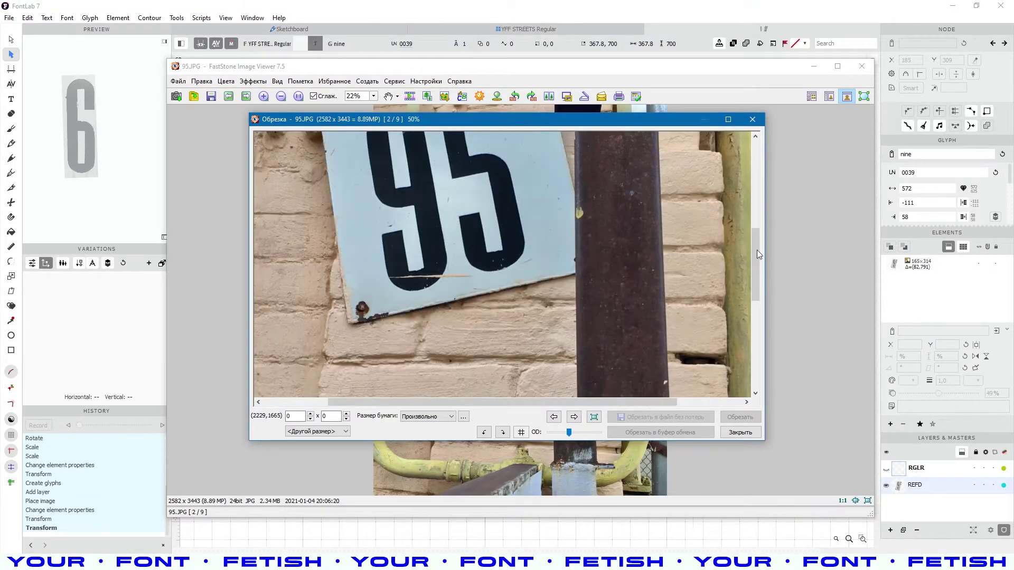
pyautogui.moveTo(757, 285)
pyautogui.mouseDown()
pyautogui.moveTo(760, 263)
pyautogui.moveTo(759, 276)
pyautogui.mouseUp()
pyautogui.click(574, 417)
pyautogui.scroll(3, 497, 229)
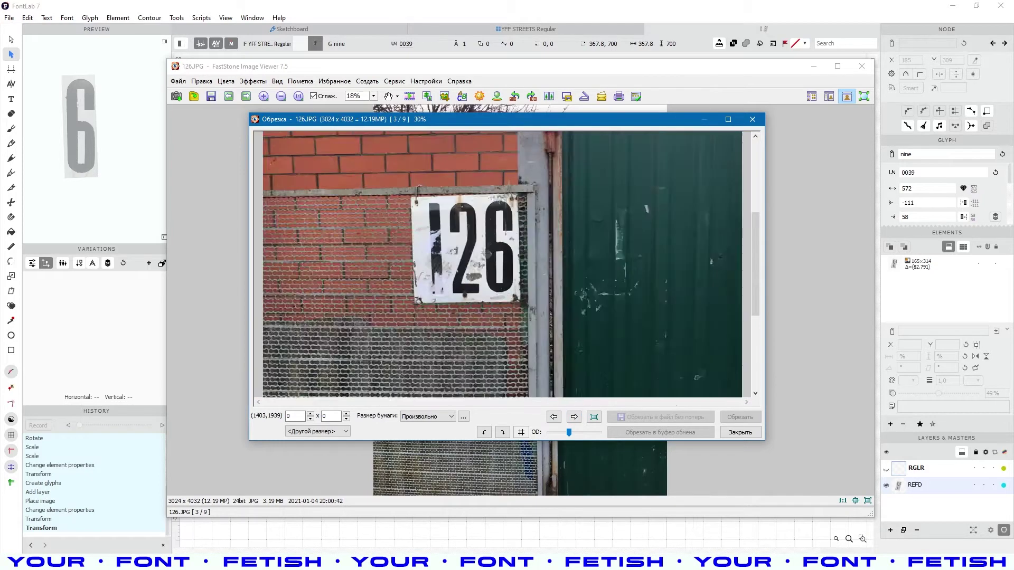
pyautogui.moveTo(512, 284); pyautogui.dragTo(530, 324)
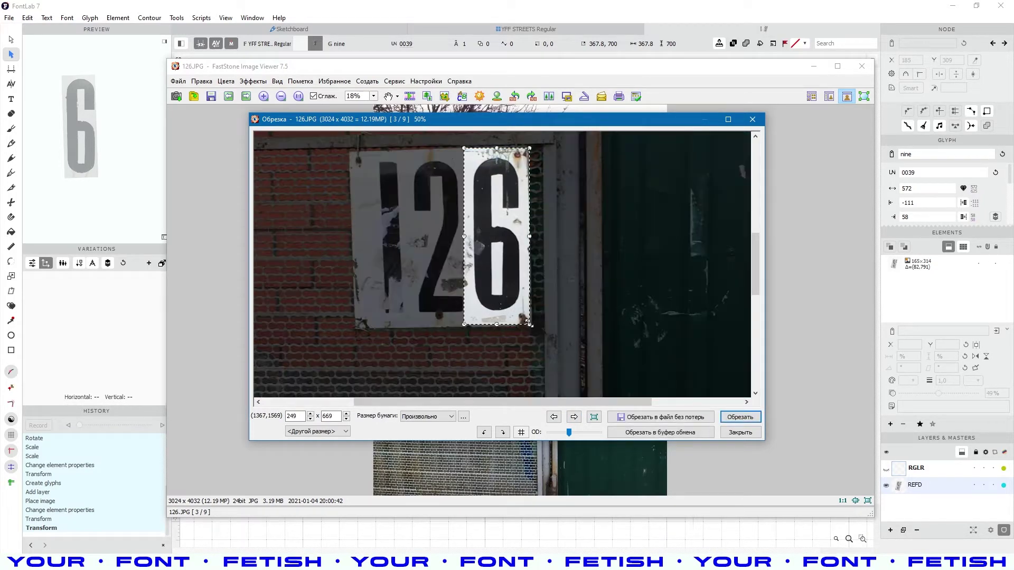
pyautogui.hotkey('ctrl', 'c')
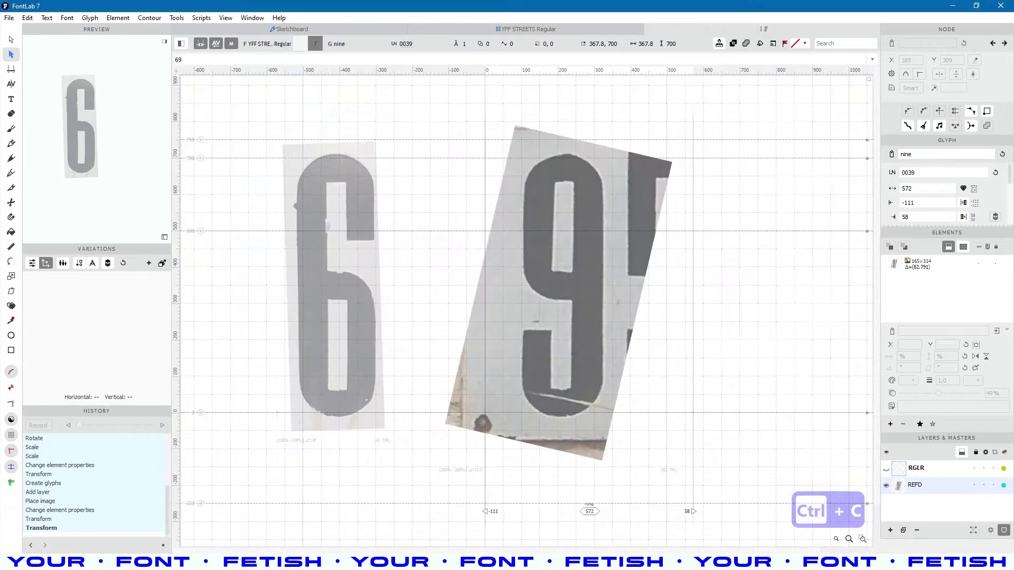
# Return to FontLab and extend the right sidebearing of the six glyph to an advance width of 1215.
pyautogui.doubleClick(414, 445)
pyautogui.press('a')
pyautogui.moveTo(484, 473); pyautogui.dragTo(719, 441)
# Paste the copied photo of the 6 beside the first 6 reference and move it to X 370, Y 635, slightly overshooting the baseline.
pyautogui.hotkey('ctrl', 'v')
pyautogui.moveTo(464, 370); pyautogui.dragTo(461, 405)
pyautogui.scroll(3, 457, 394)
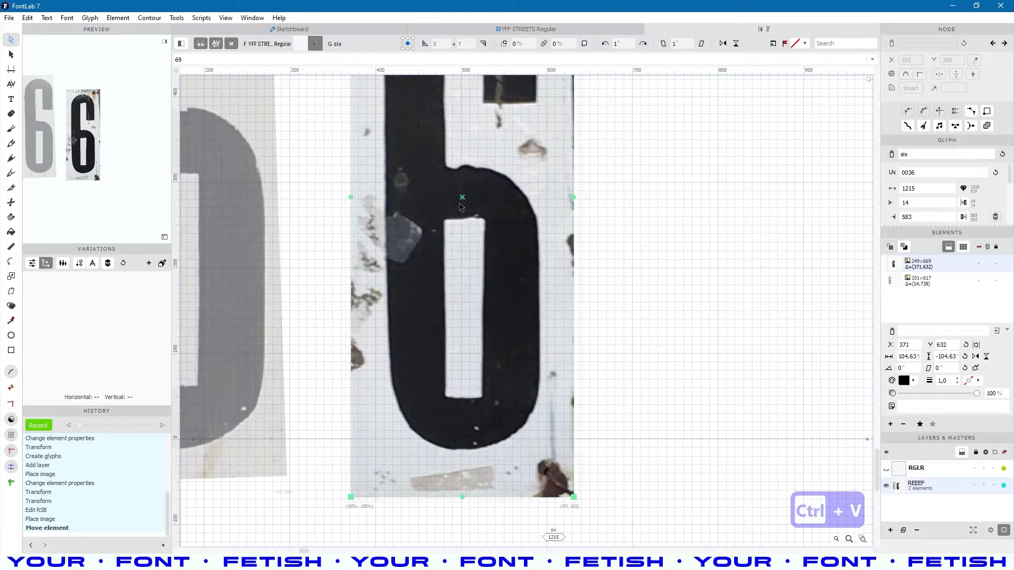
pyautogui.moveTo(459, 196)
pyautogui.mouseDown()
pyautogui.moveTo(469, 238)
pyautogui.moveTo(461, 196)
pyautogui.mouseUp()
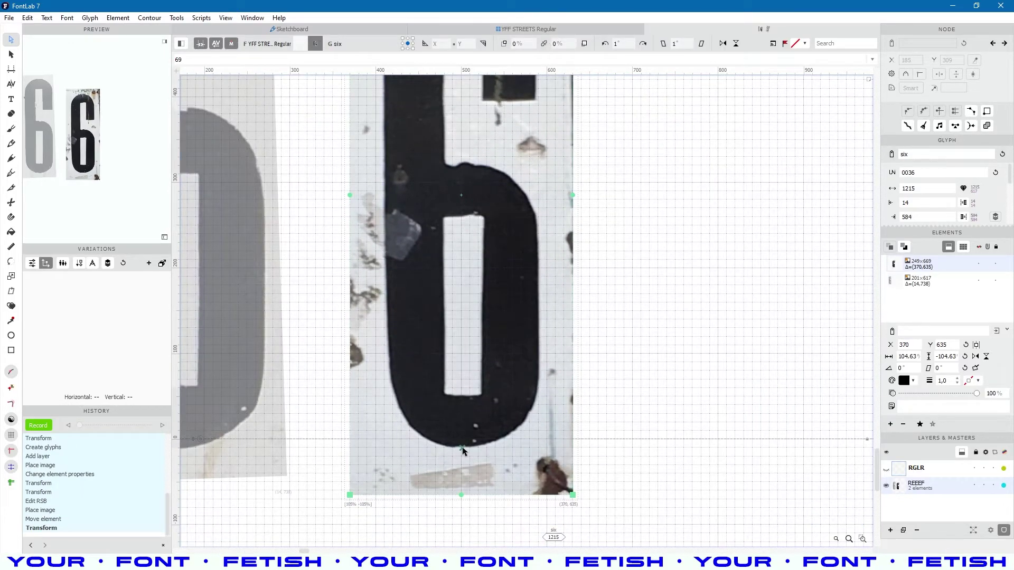
# Scale the pasted 6 photo proportionally to about 125.03%, matching the first 6 between the baseline and the 700 line.
pyautogui.scroll(5, 462, 451)
pyautogui.moveTo(461, 297); pyautogui.dragTo(461, 191)
pyautogui.scroll(-5, 461, 423)
pyautogui.scroll(-2, 460, 445)
pyautogui.scroll(3, 461, 461)
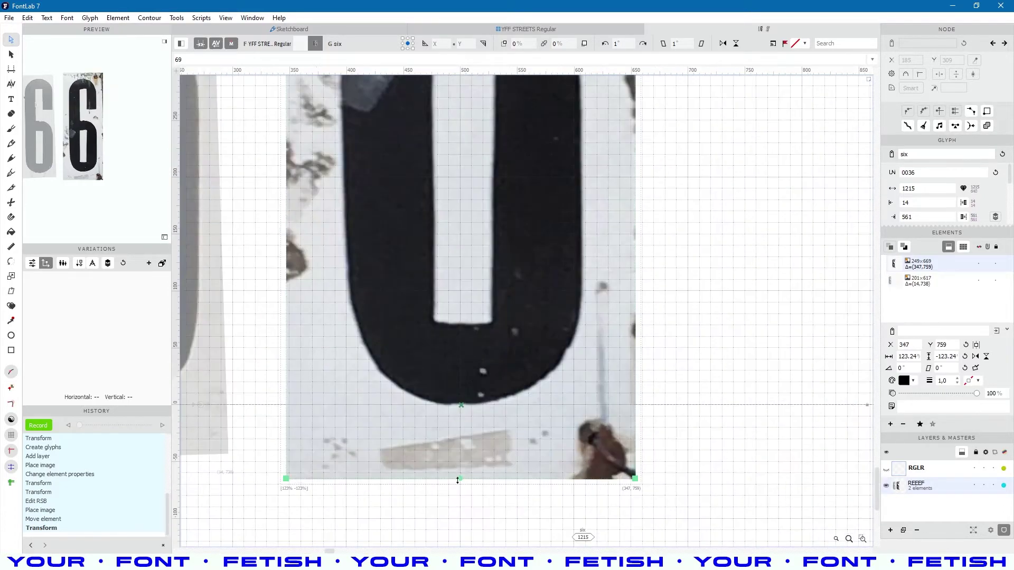
pyautogui.moveTo(460, 480); pyautogui.dragTo(461, 494)
pyautogui.scroll(-3, 462, 489)
pyautogui.scroll(1, 459, 317)
pyautogui.click(595, 356)
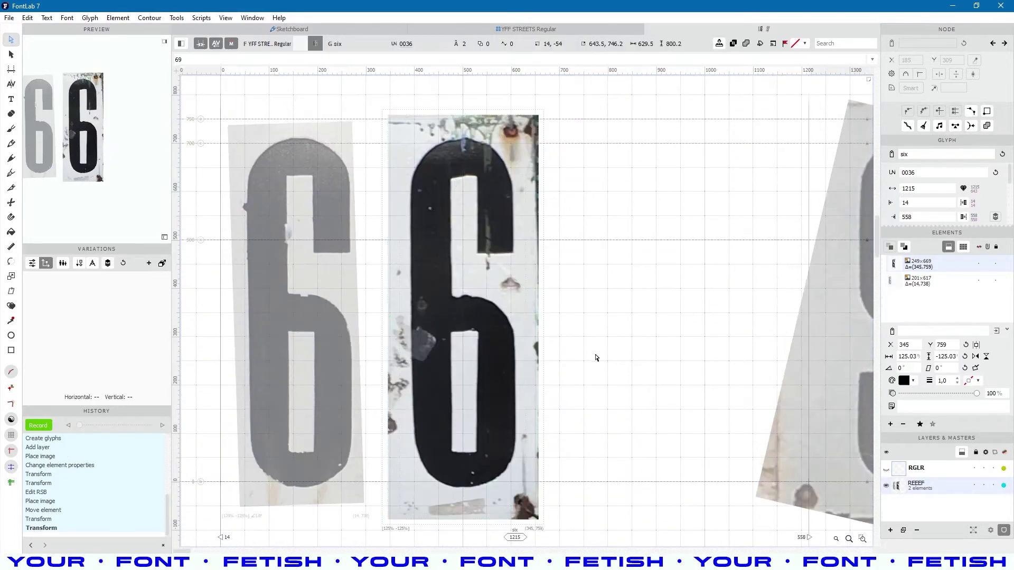
# Set the second 6 photo's opacity to 41% and extend the six glyph's right sidebearing to an advance width of 1556.
pyautogui.click(932, 393)
pyautogui.scroll(-3, 599, 328)
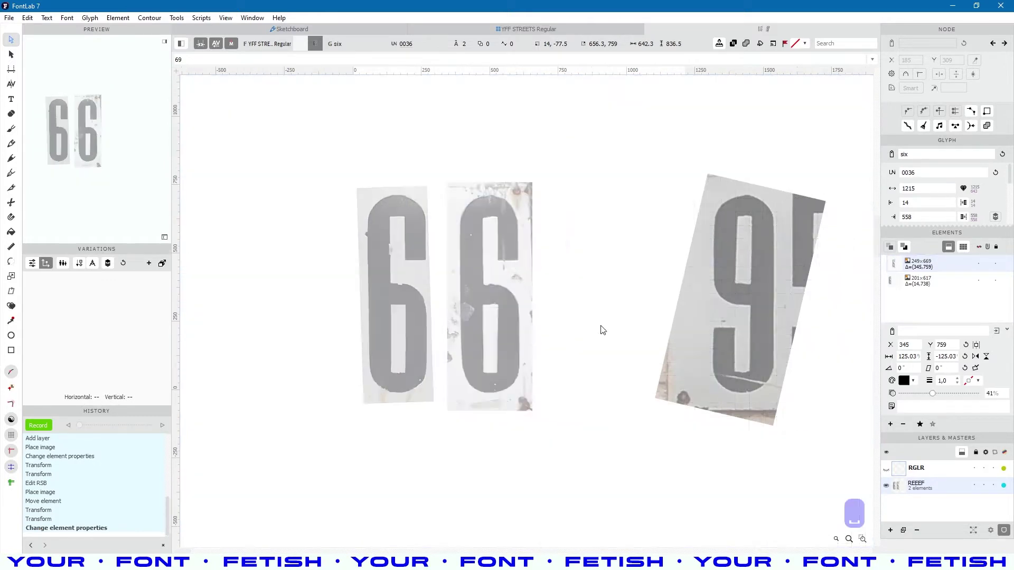
pyautogui.moveTo(606, 464); pyautogui.dragTo(700, 464)
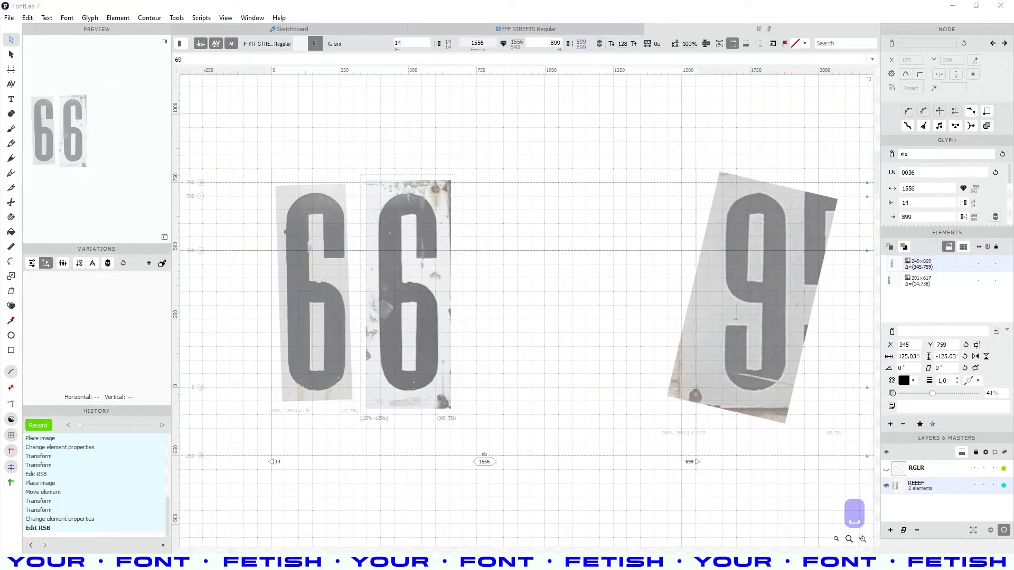
# Switch to FastStone Image Viewer, advance the crop window to 149 2.JPG and examine the 149 sign at 100% zoom.
pyautogui.hotkey('alt', 'Tab')
pyautogui.click(591, 343)
pyautogui.click(574, 418)
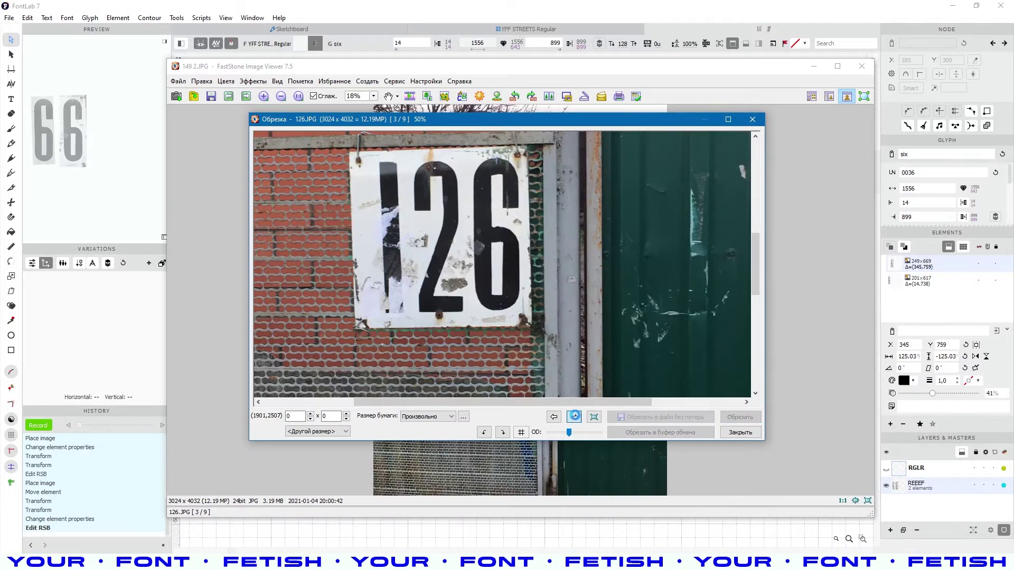
pyautogui.click(574, 417)
pyautogui.click(553, 417)
pyautogui.click(594, 417)
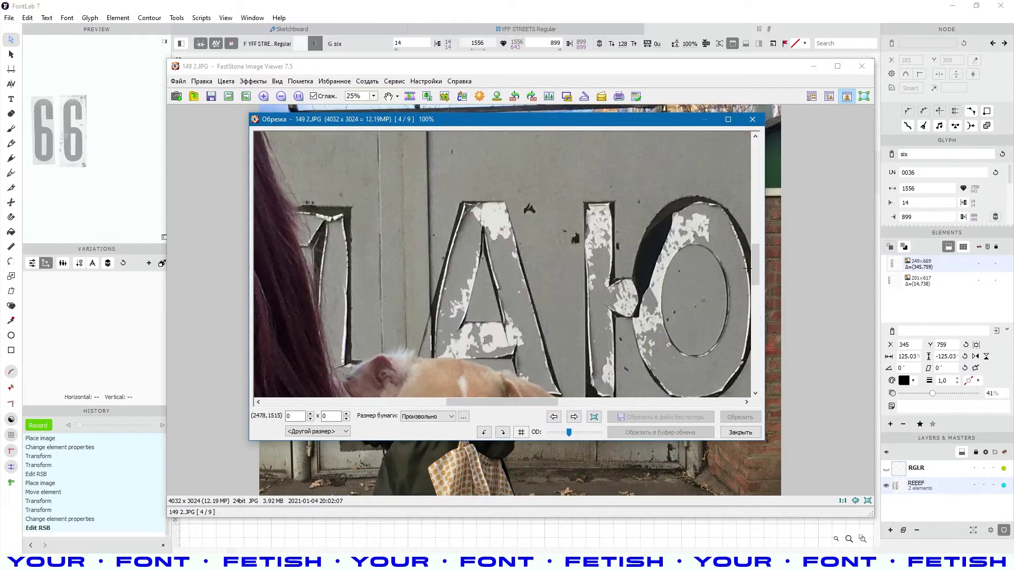
pyautogui.scroll(4, 603, 417)
pyautogui.moveTo(541, 402); pyautogui.dragTo(637, 400)
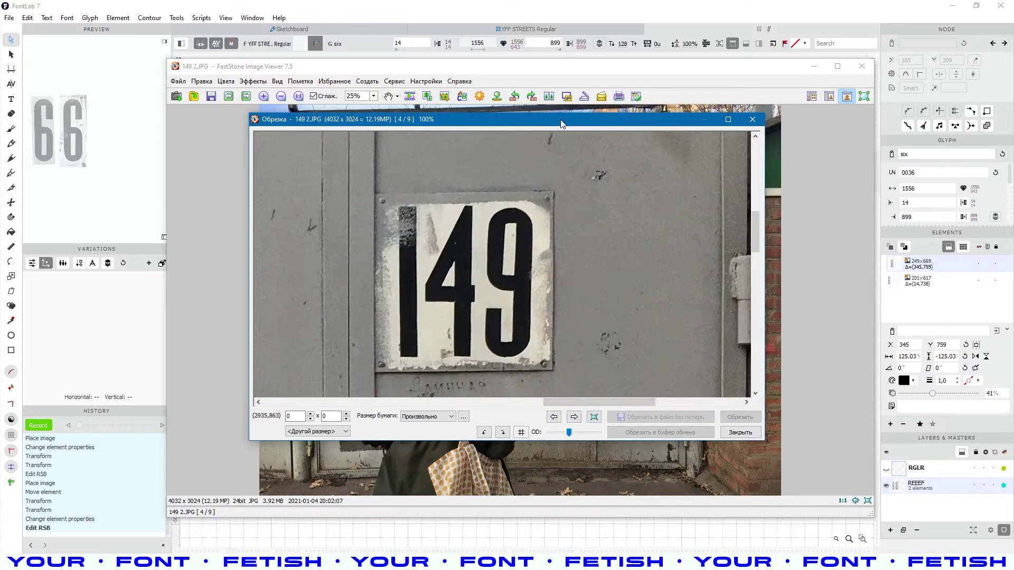
# Close the crop window and move the viewer beside the 9 reference to compare it with the 9 on the 149 sign.
pyautogui.moveTo(562, 124); pyautogui.dragTo(726, 242)
pyautogui.hotkey('alt', 'Tab')
pyautogui.hotkey('alt', 'Tab')
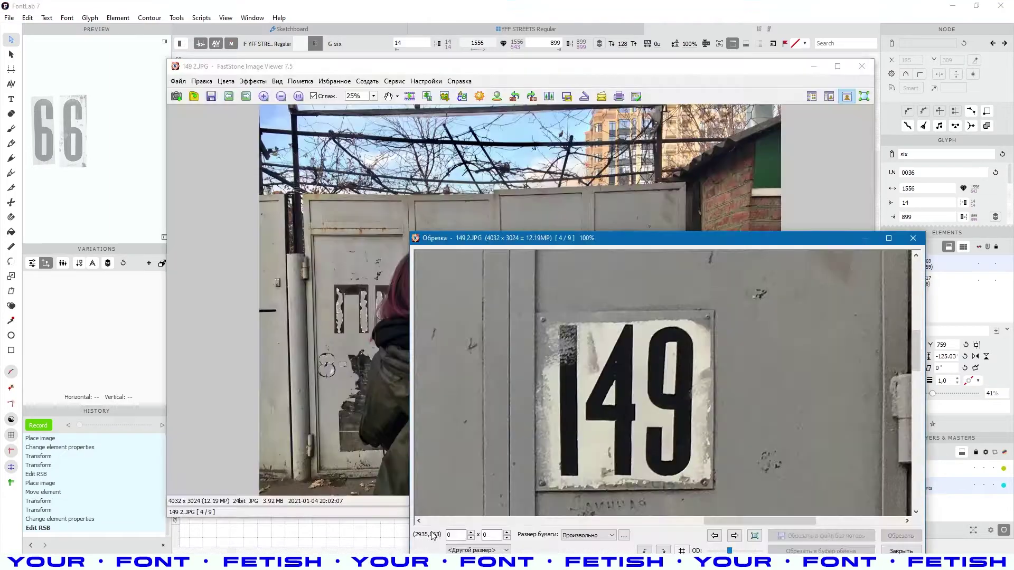
pyautogui.click(920, 241)
pyautogui.moveTo(725, 70); pyautogui.dragTo(521, 81)
pyautogui.scroll(4, 411, 258)
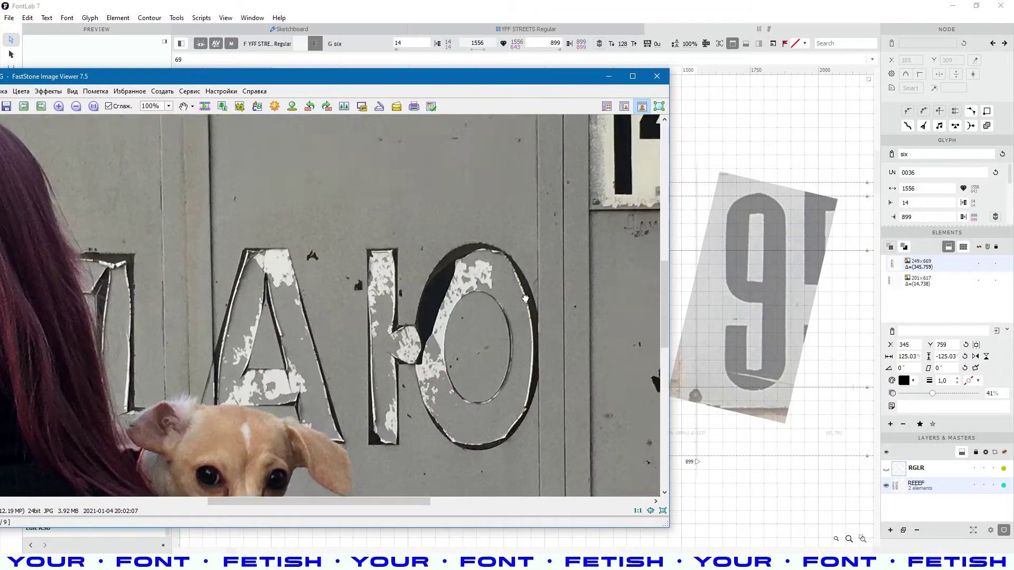
pyautogui.moveTo(621, 253); pyautogui.dragTo(570, 362)
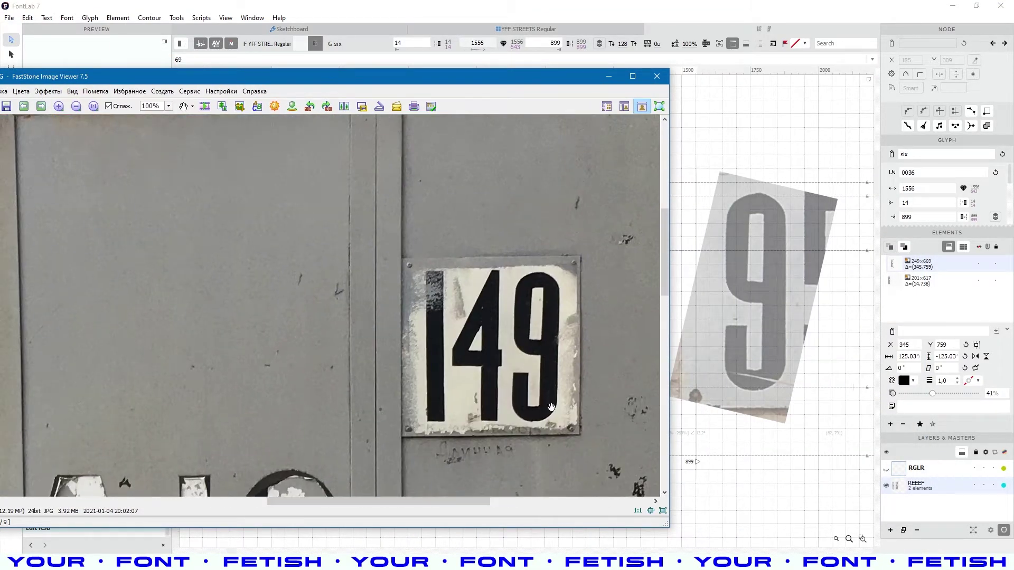
# Show 165 1.JPG at 150% zoom in a narrowed viewer window beside the two 6 references and compare the digit shapes.
pyautogui.scroll(-1, 540, 310)
pyautogui.click(411, 301)
pyautogui.moveTo(411, 301); pyautogui.dragTo(454, 371)
pyautogui.moveTo(386, 72); pyautogui.dragTo(845, 91)
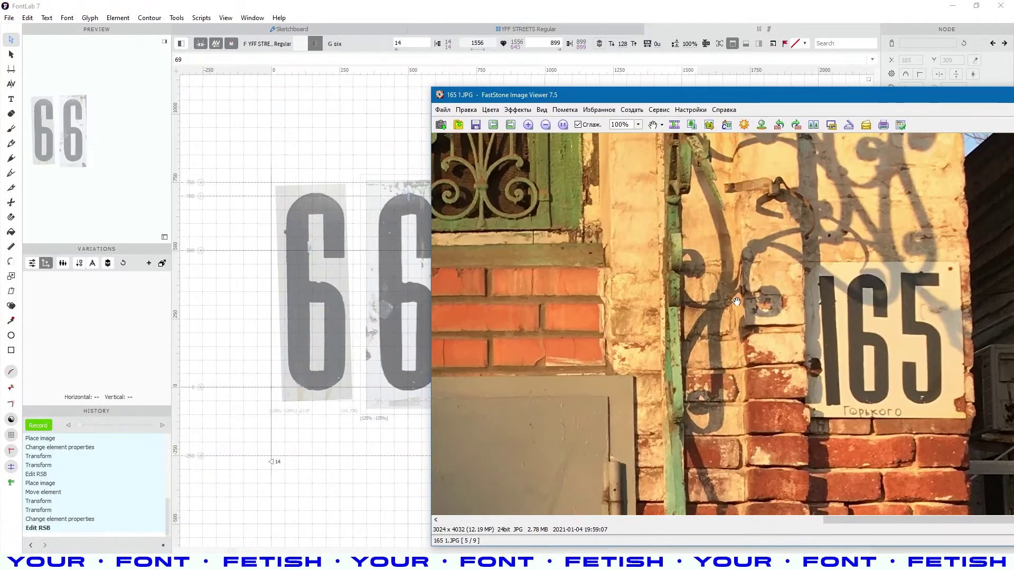
pyautogui.moveTo(1013, 337); pyautogui.dragTo(820, 337)
pyautogui.moveTo(717, 346); pyautogui.dragTo(437, 310)
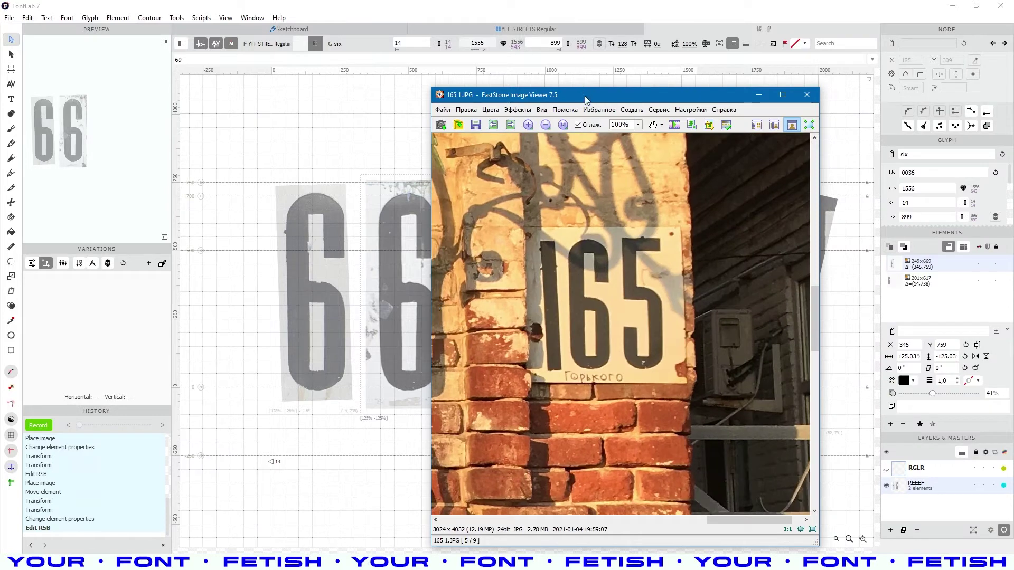
pyautogui.moveTo(586, 96); pyautogui.dragTo(622, 65)
pyautogui.press('+')
pyautogui.press('+')
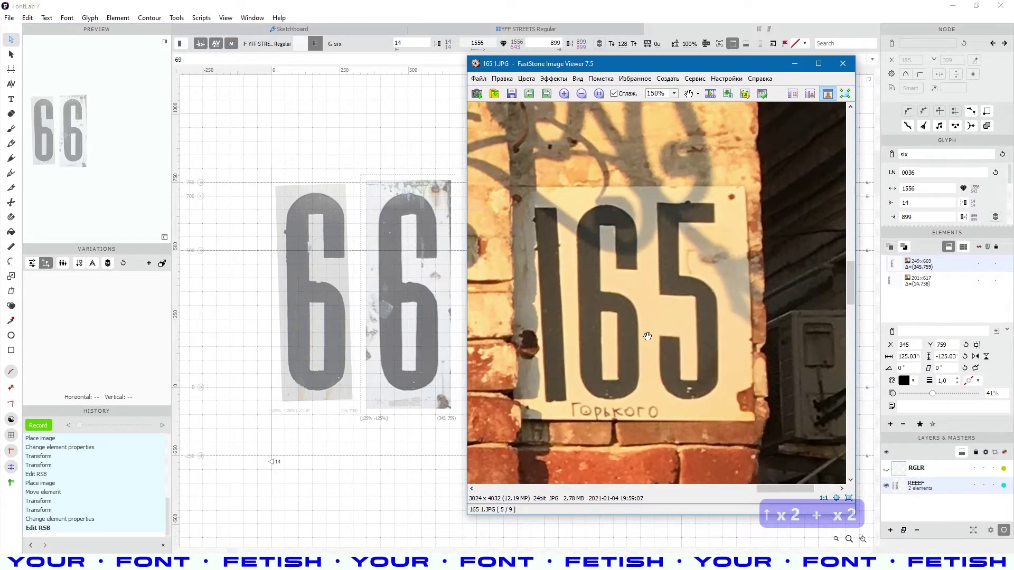
pyautogui.moveTo(647, 337); pyautogui.dragTo(636, 339)
# Browse to 165.JPG and examine the 6 on its sign at 100% zoom against the references.
pyautogui.scroll(-1, 650, 336)
pyautogui.scroll(1, 708, 317)
pyautogui.scroll(-2, 732, 306)
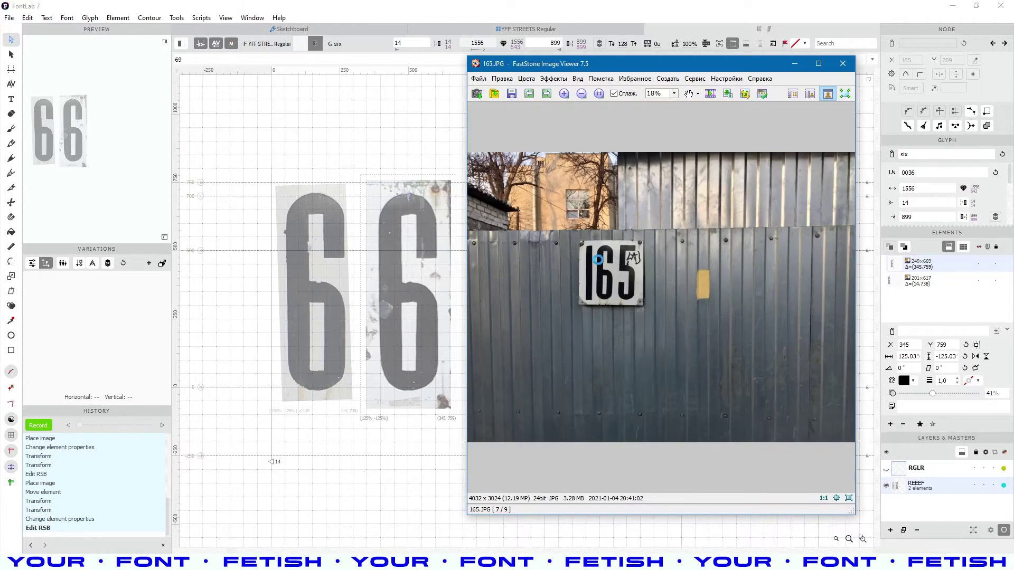
pyautogui.click(598, 260)
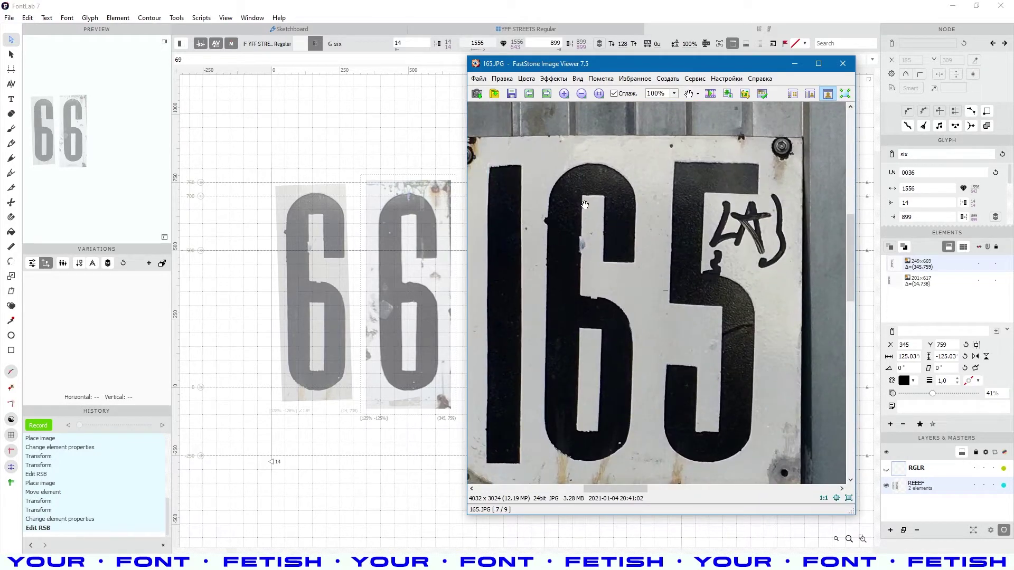
# Browse to 167.JPG, select a 124 × 351 pixel crop area around the 6 on the sign and copy it.
pyautogui.scroll(-1, 661, 311)
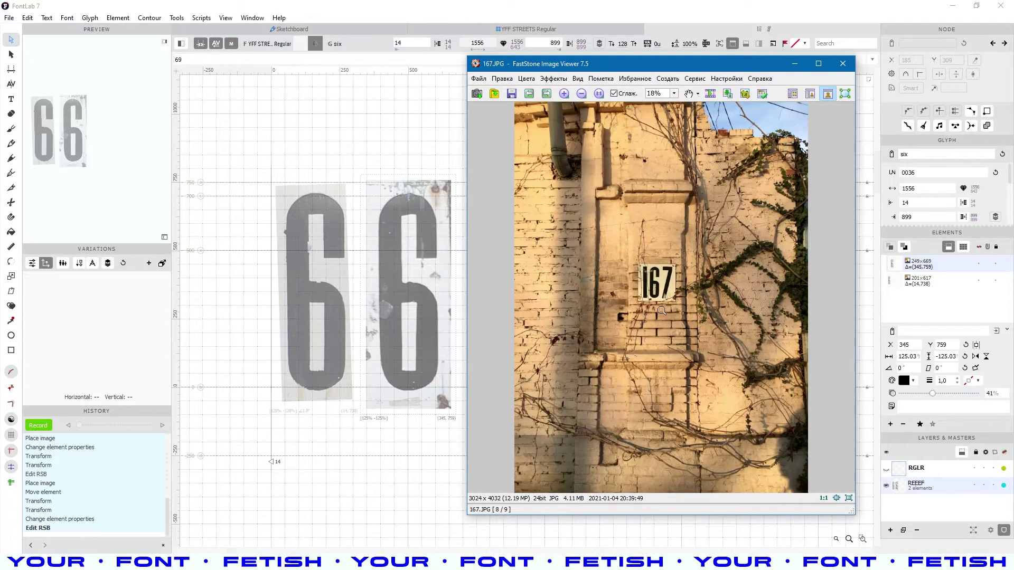
pyautogui.click(667, 272)
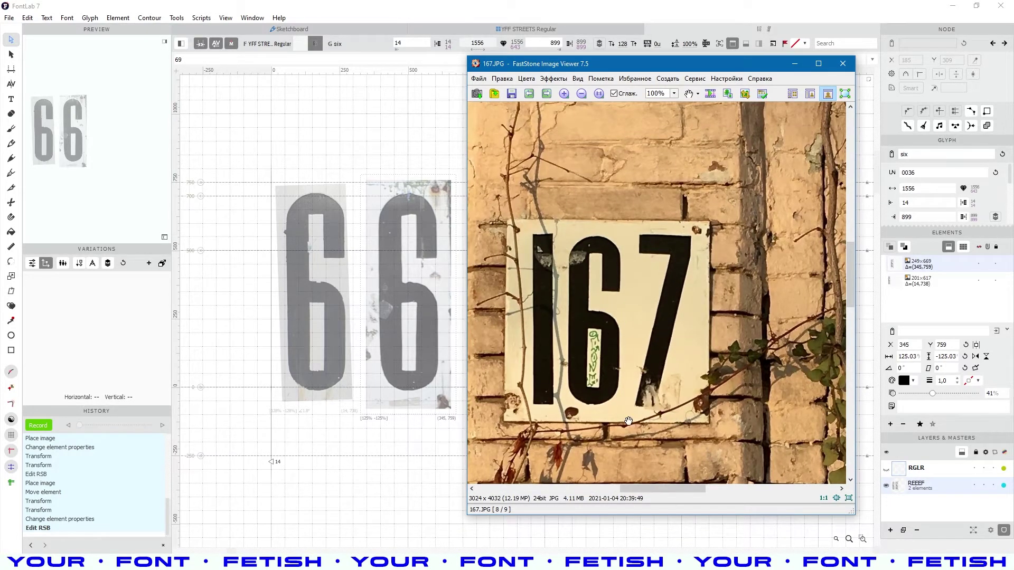
pyautogui.click(745, 94)
pyautogui.scroll(5, 499, 248)
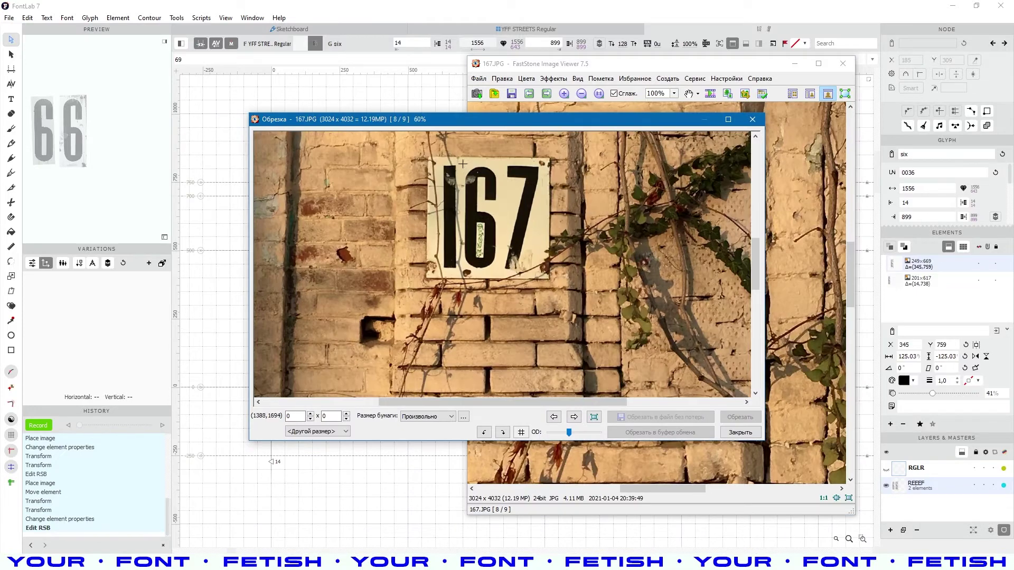
pyautogui.moveTo(461, 161); pyautogui.dragTo(499, 269)
pyautogui.hotkey('ctrl', 'c')
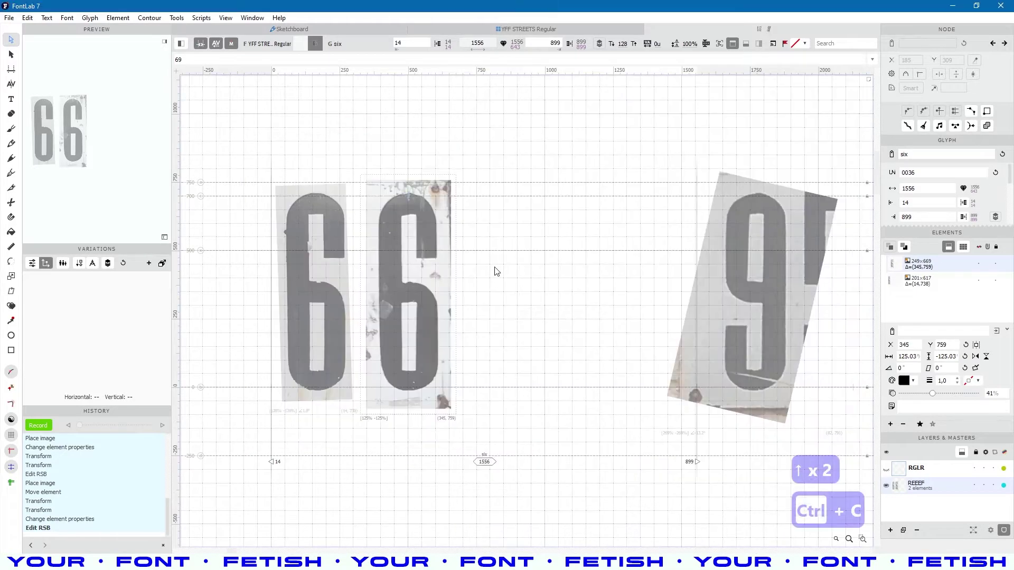
# Return to FontLab, paste the copied photo of the 6 into the six glyph and move it to X 798, Y 680.
pyautogui.hotkey('ctrl', 'v')
pyautogui.moveTo(338, 335); pyautogui.dragTo(556, 342)
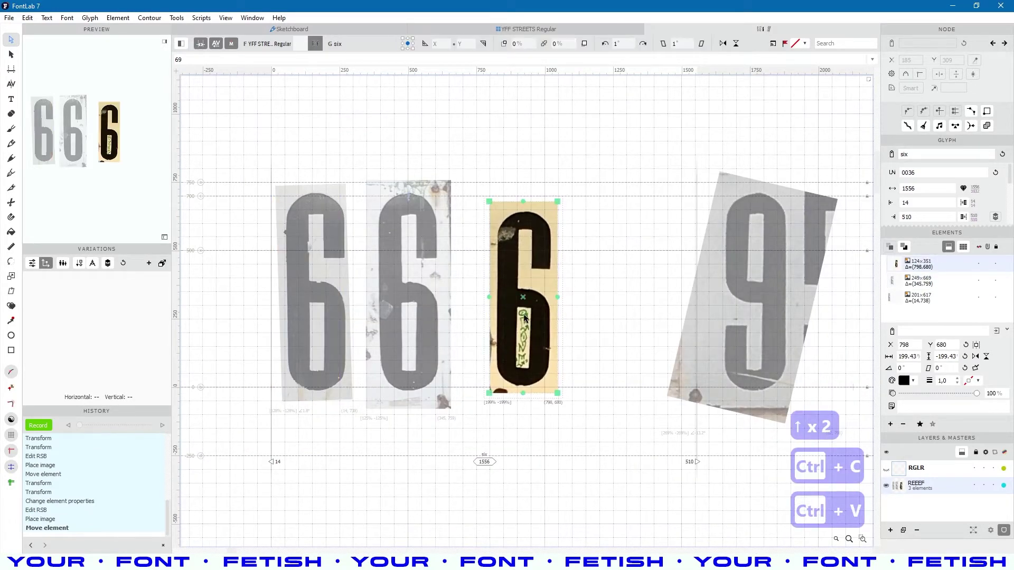
# Set the rotation increment to 0.1° and reduce the opacity of the yellow 6 photo to 56%.
pyautogui.scroll(3, 538, 224)
pyautogui.scroll(4, 489, 162)
pyautogui.click(621, 42)
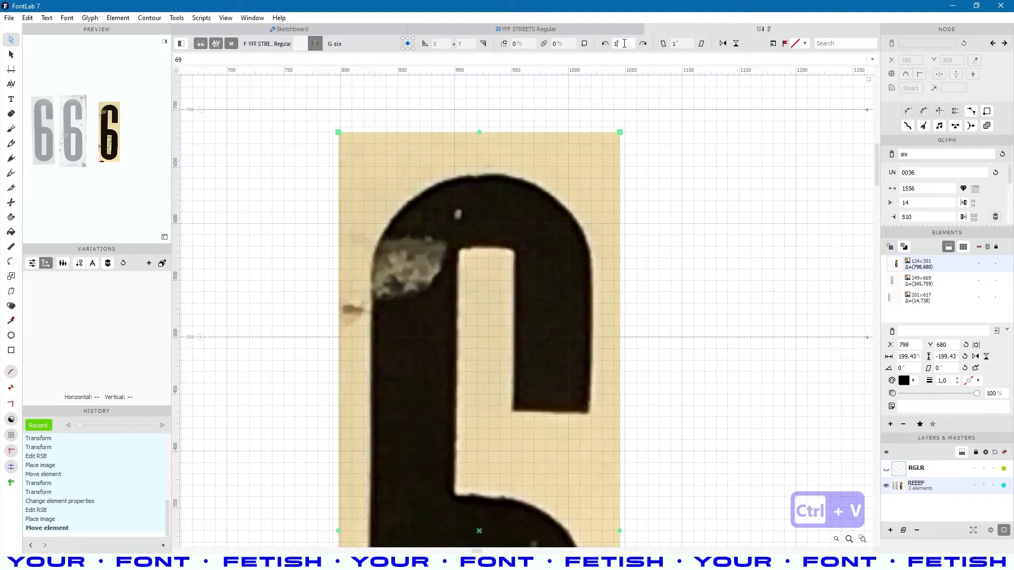
pyautogui.moveTo(624, 43); pyautogui.dragTo(611, 45)
pyautogui.write('0.1')
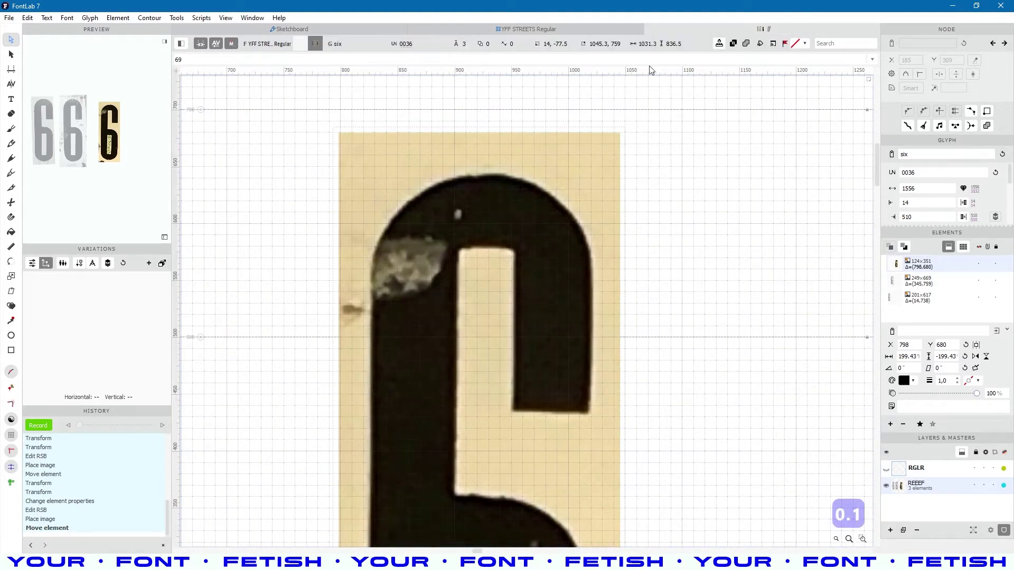
pyautogui.click(944, 394)
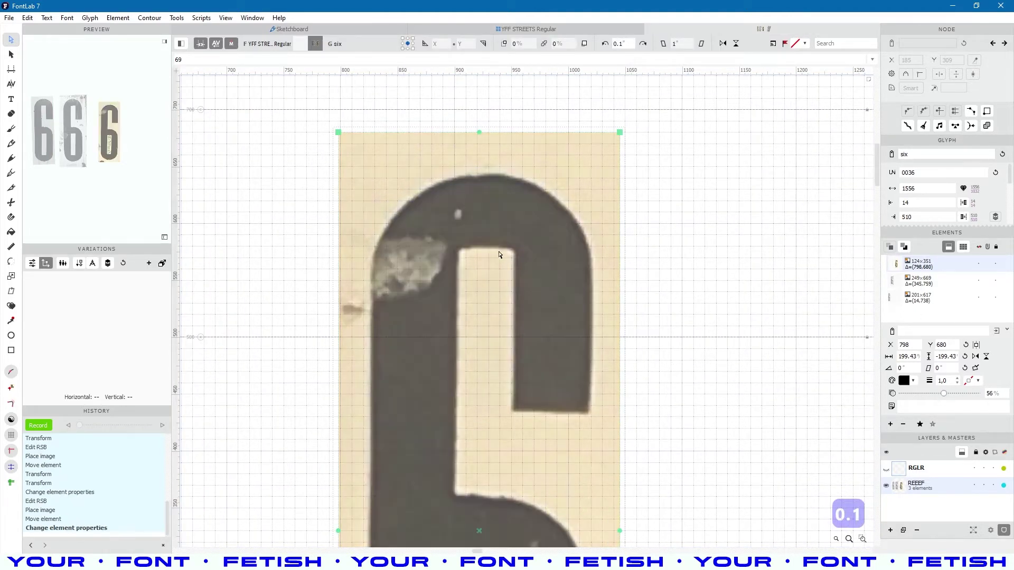
# Rotate the yellow 6 photo in 0.1° increments to an angle of 0.5° so its stems stand upright.
pyautogui.scroll(-2, 499, 251)
pyautogui.scroll(2, 497, 238)
pyautogui.scroll(-2, 486, 216)
pyautogui.scroll(1, 481, 219)
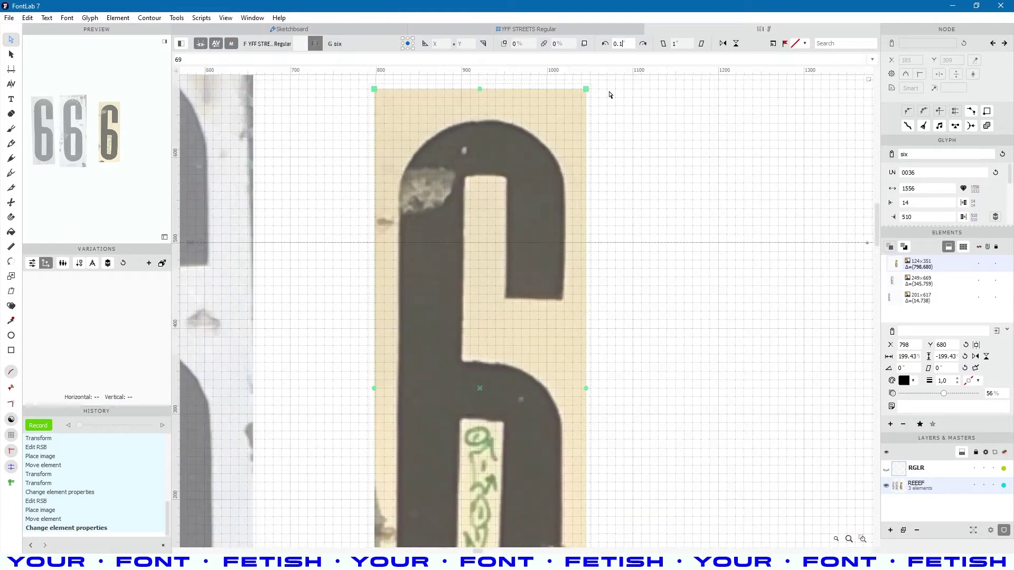
pyautogui.click(606, 44)
pyautogui.click(607, 45)
pyautogui.click(642, 46)
pyautogui.click(642, 45)
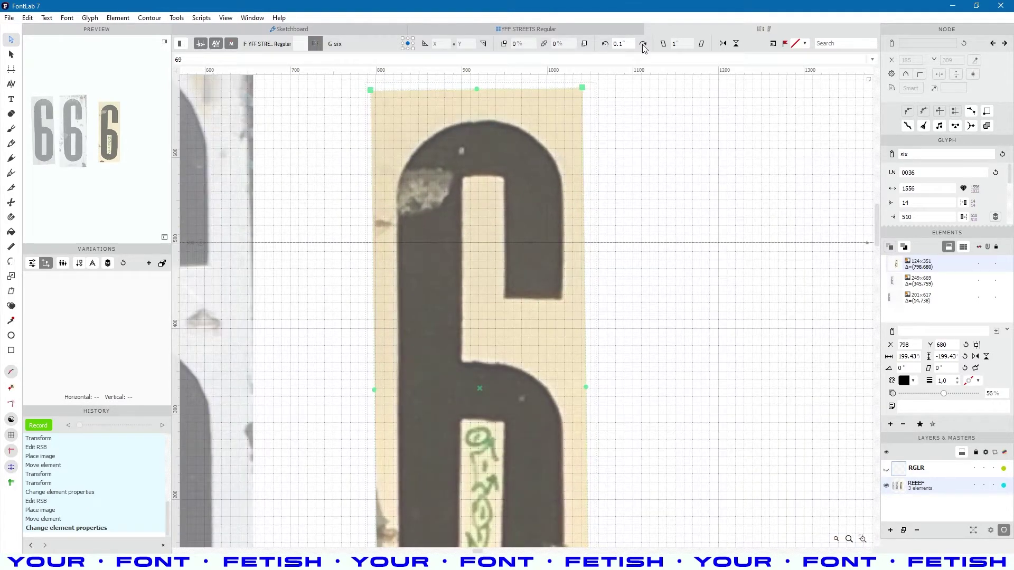
pyautogui.scroll(-3, 569, 192)
pyautogui.click(645, 46)
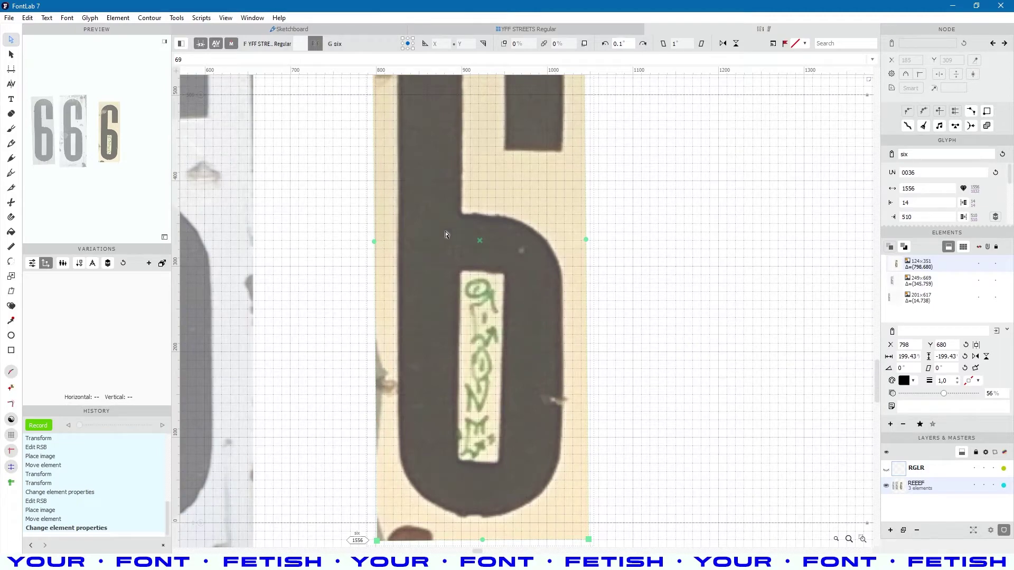
# Move the yellow 6 photo close beside the second 6 reference, to X 685, Y 657.
pyautogui.scroll(-3, 445, 235)
pyautogui.press('Return')
pyautogui.moveTo(466, 334); pyautogui.dragTo(412, 345)
pyautogui.scroll(3, 424, 297)
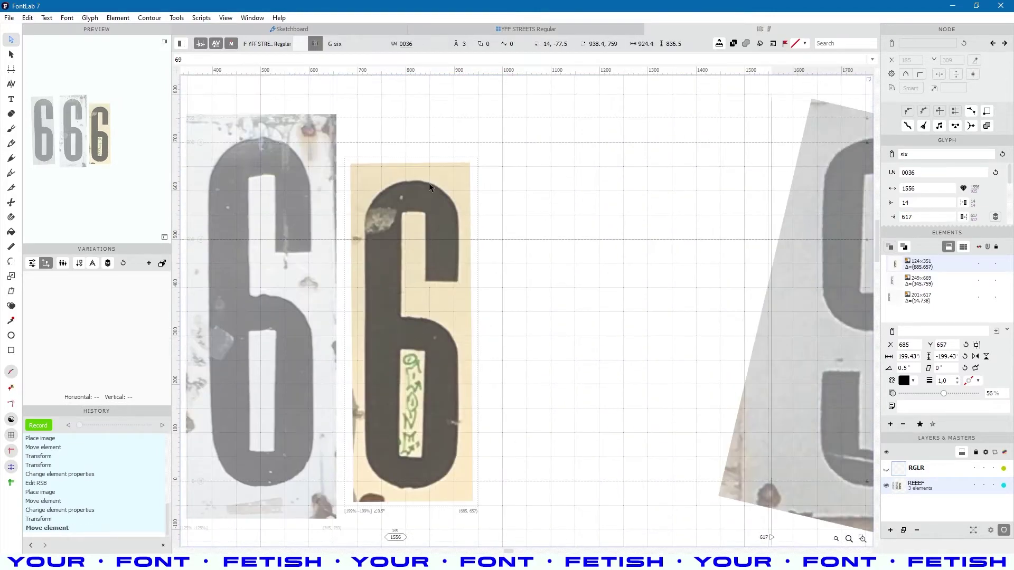
# Scale the yellow 6 photo to 225.24%, align it to the reference height at X 684, Y 748, and set its opacity to 50%.
pyautogui.hotkey('ctrl', 't')
pyautogui.moveTo(469, 163); pyautogui.dragTo(486, 149)
pyautogui.scroll(5, 419, 401)
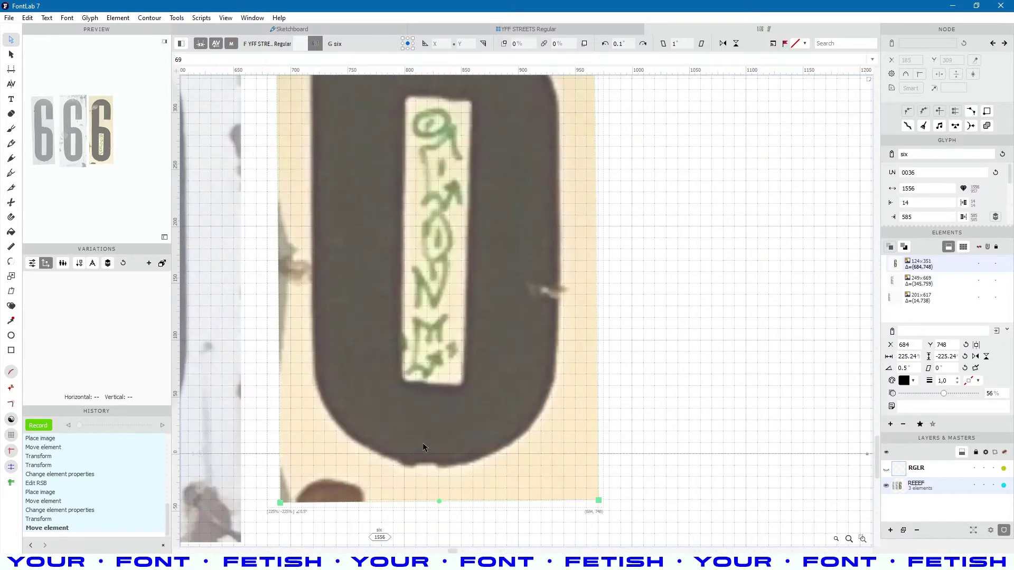
pyautogui.scroll(10, 423, 447)
pyautogui.scroll(-7, 652, 365)
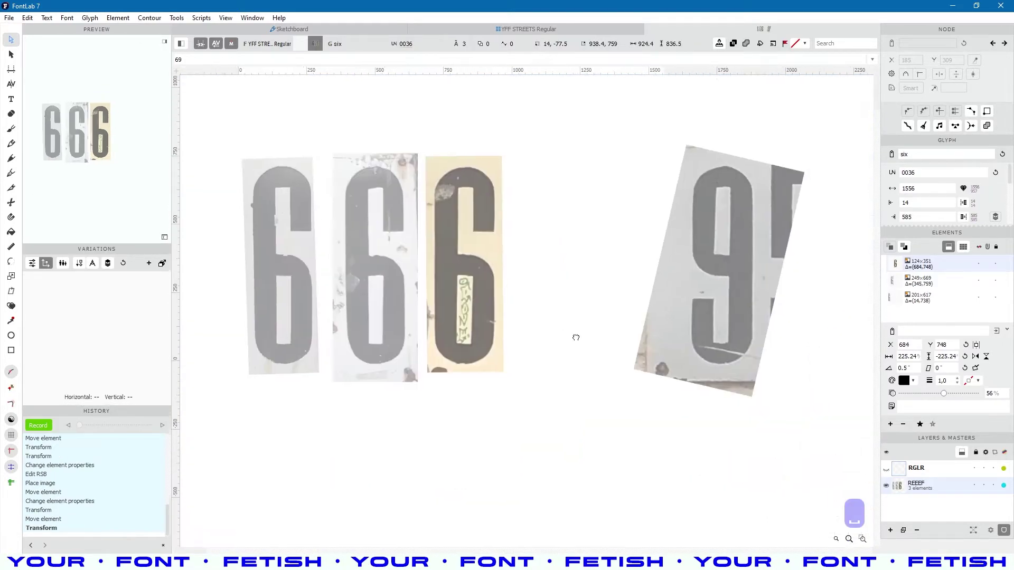
pyautogui.moveTo(940, 394); pyautogui.dragTo(938, 395)
# Switch to FastStone Image Viewer, advance to 169.JPG, close the crop window and compare the sign at 100% zoom with the three 6 references.
pyautogui.hotkey('alt', 'Tab')
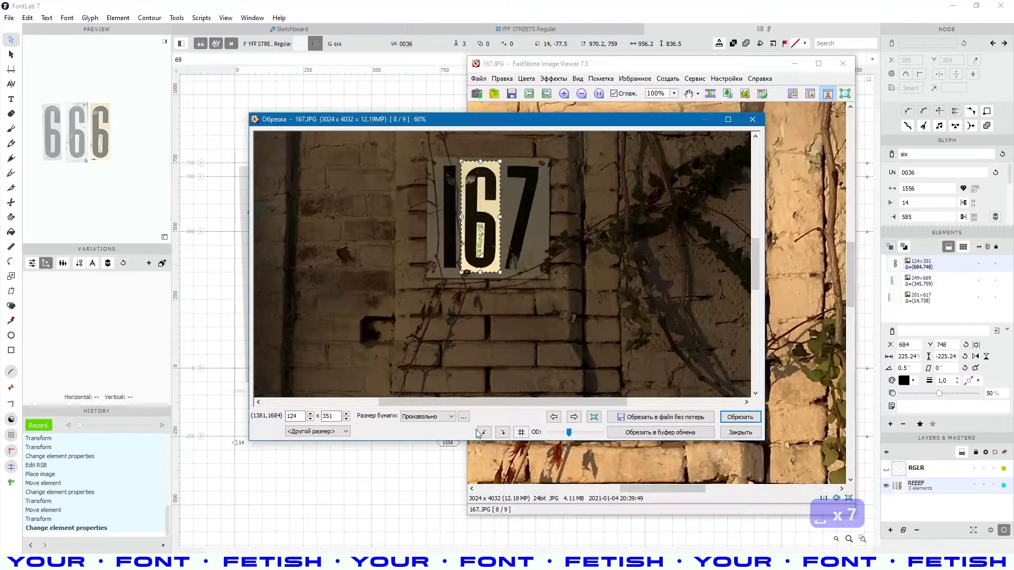
pyautogui.click(587, 377)
pyautogui.click(575, 417)
pyautogui.scroll(5, 581, 295)
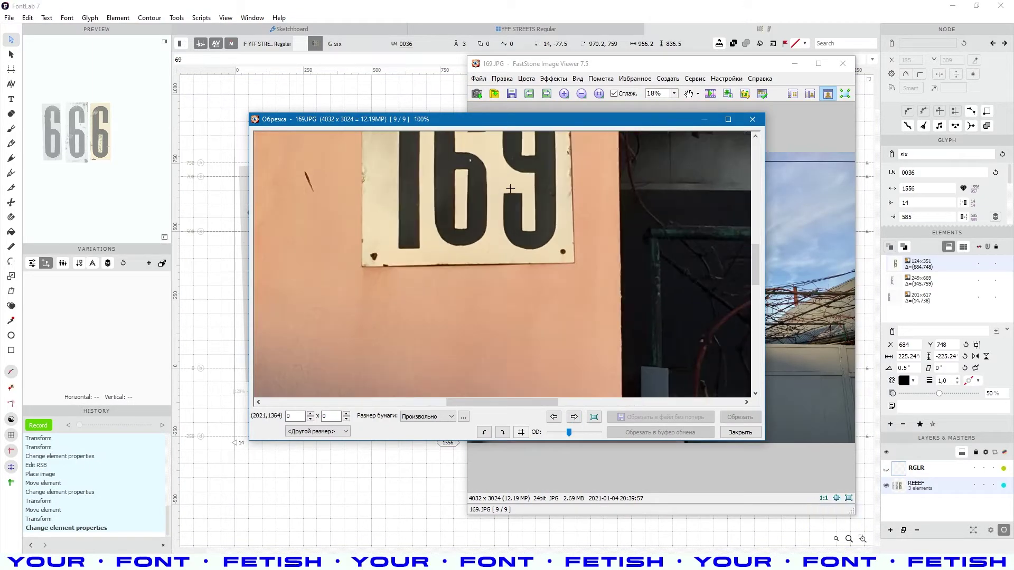
pyautogui.moveTo(755, 271)
pyautogui.mouseDown()
pyautogui.moveTo(756, 236)
pyautogui.moveTo(756, 256)
pyautogui.mouseUp()
pyautogui.click(758, 121)
pyautogui.click(650, 272)
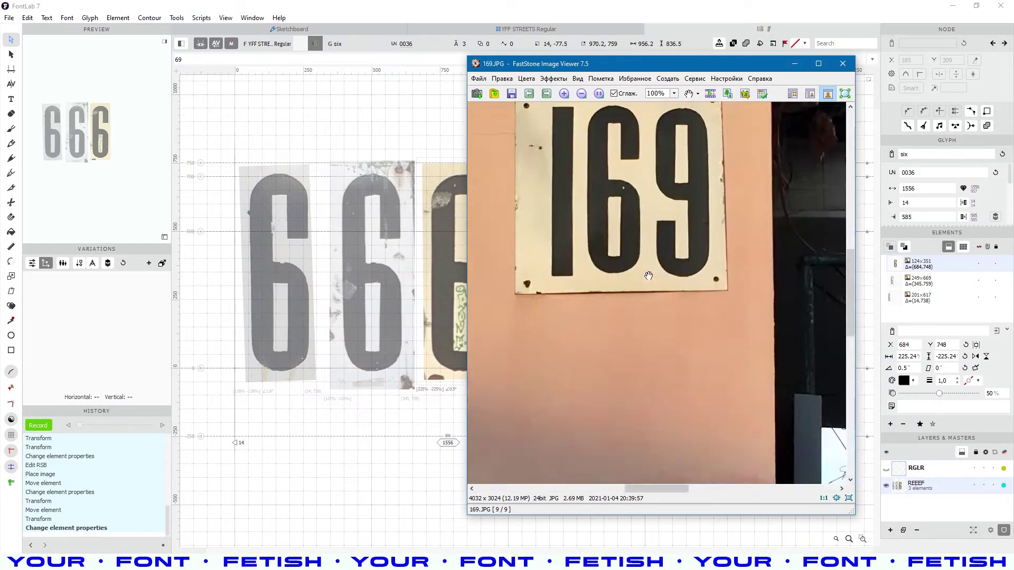
pyautogui.moveTo(649, 273); pyautogui.dragTo(672, 385)
pyautogui.moveTo(600, 62); pyautogui.dragTo(690, 47)
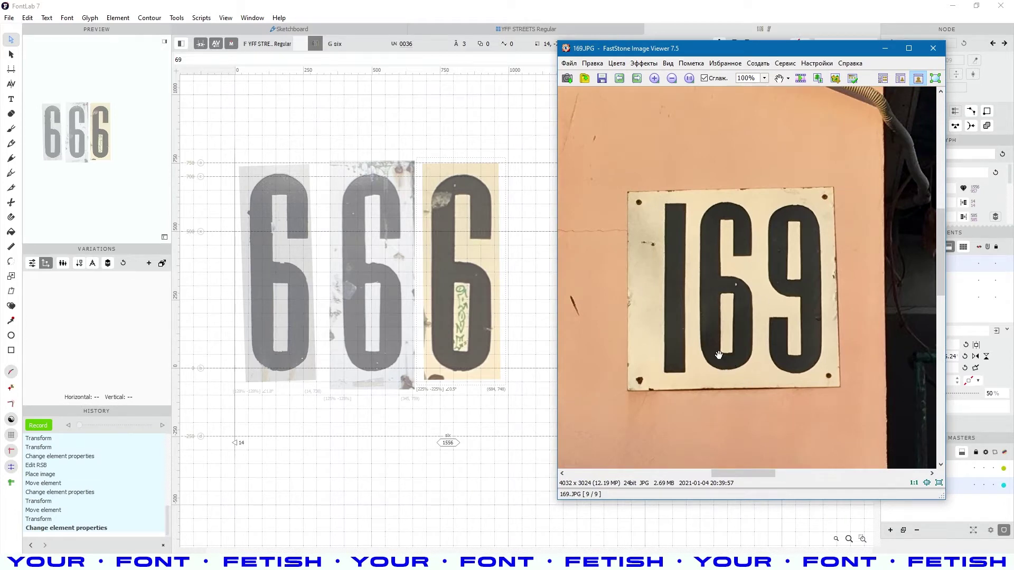
# Return to FontLab and reduce the right sidebearing of the six glyph to 79, giving an advance width of 1050.
pyautogui.hotkey('alt', 'Tab')
pyautogui.moveTo(738, 304); pyautogui.dragTo(599, 303)
pyautogui.click(598, 304)
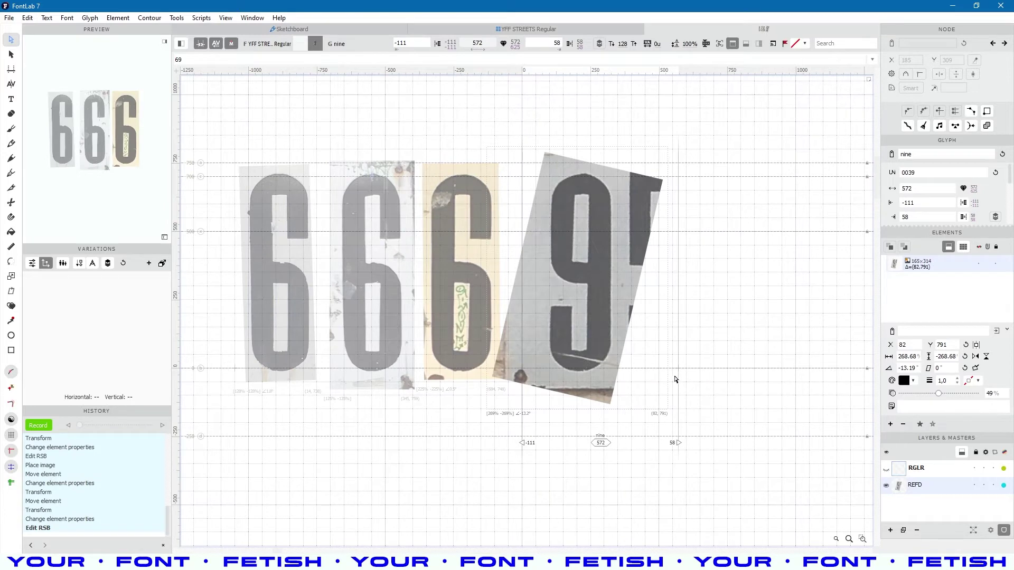
# Delete the zero and one glyphs in the YFF STREETS Regular font overview.
pyautogui.click(588, 29)
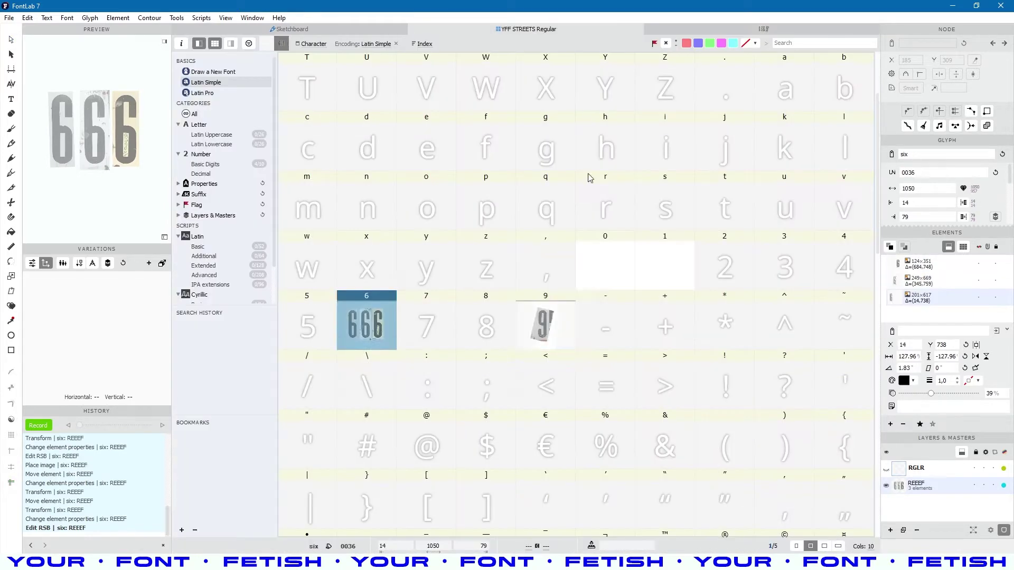
pyautogui.click(532, 312)
pyautogui.moveTo(602, 267); pyautogui.dragTo(673, 257)
pyautogui.press('Delete')
pyautogui.click(615, 345)
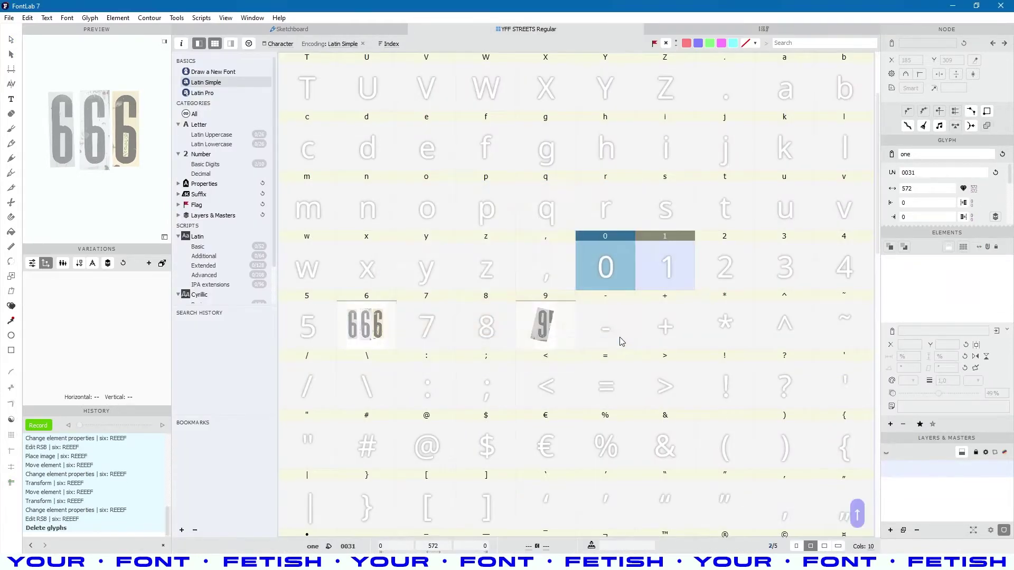
pyautogui.click(436, 274)
# Start saving the font under a new name and create a VFC subfolder inside the YFF STREETS folder.
pyautogui.click(9, 17)
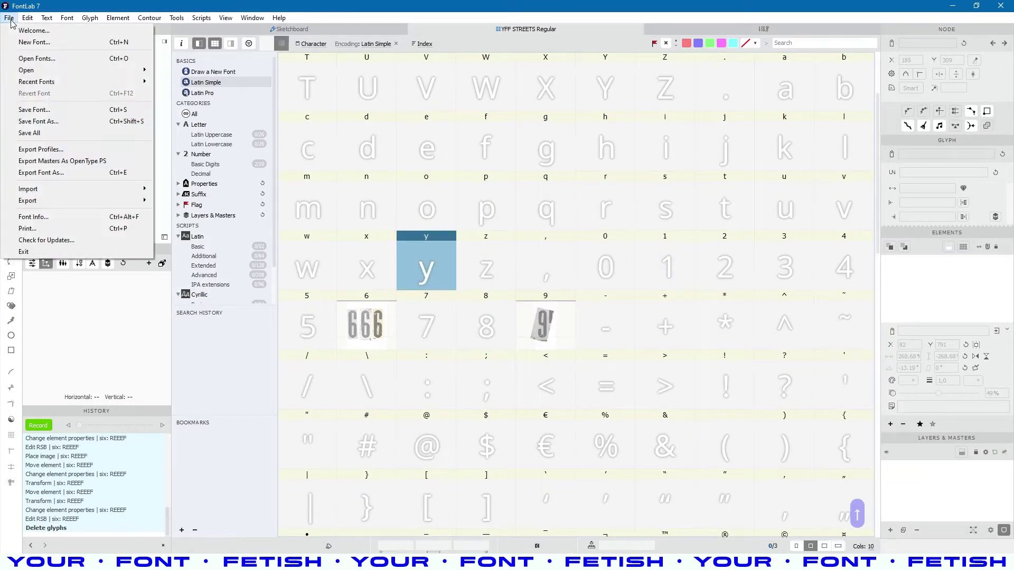
pyautogui.click(46, 123)
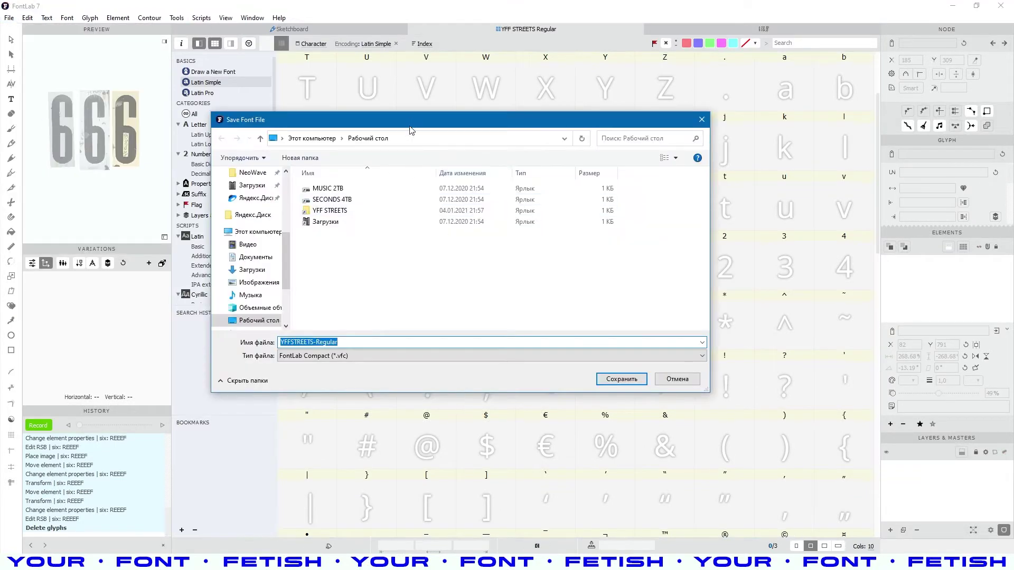
pyautogui.doubleClick(330, 210)
pyautogui.rightClick(331, 228)
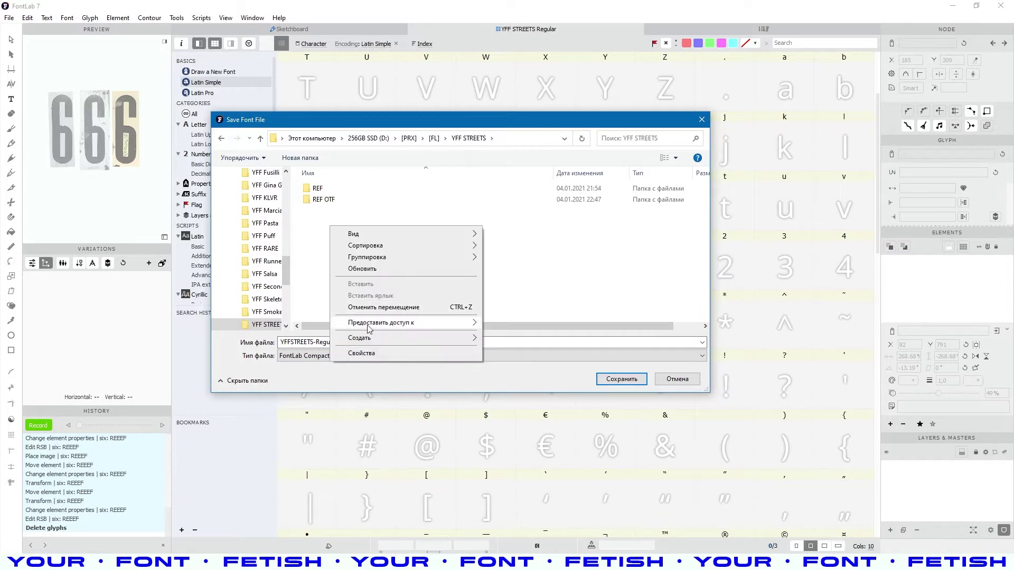
pyautogui.moveTo(412, 338)
pyautogui.click(517, 341)
pyautogui.write('VFC')
pyautogui.press('Return')
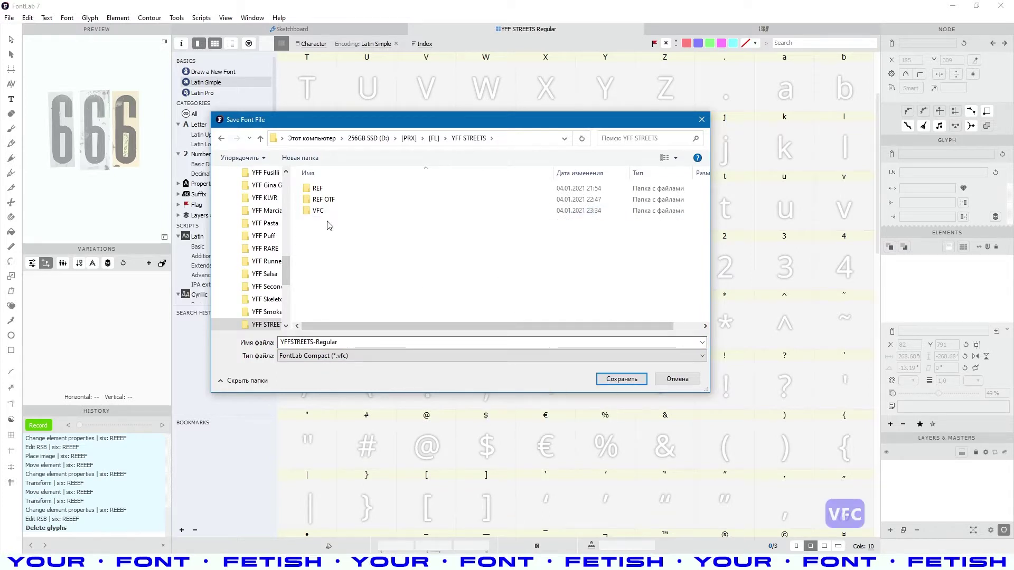
pyautogui.press('Return')
pyautogui.click(290, 344)
pyautogui.moveTo(315, 342); pyautogui.dragTo(398, 345)
pyautogui.press('BackSpace')
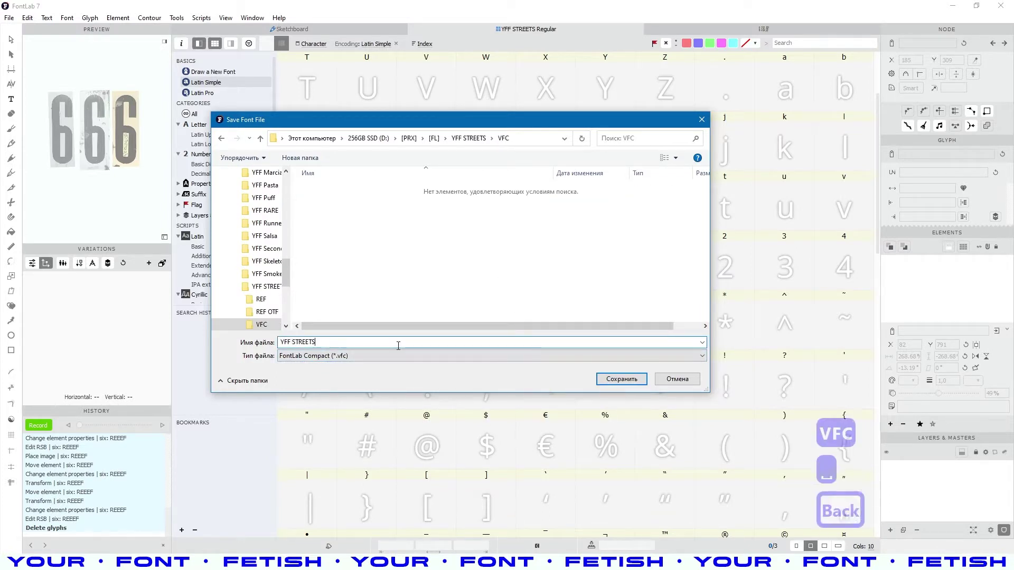
pyautogui.write('2021-01-')
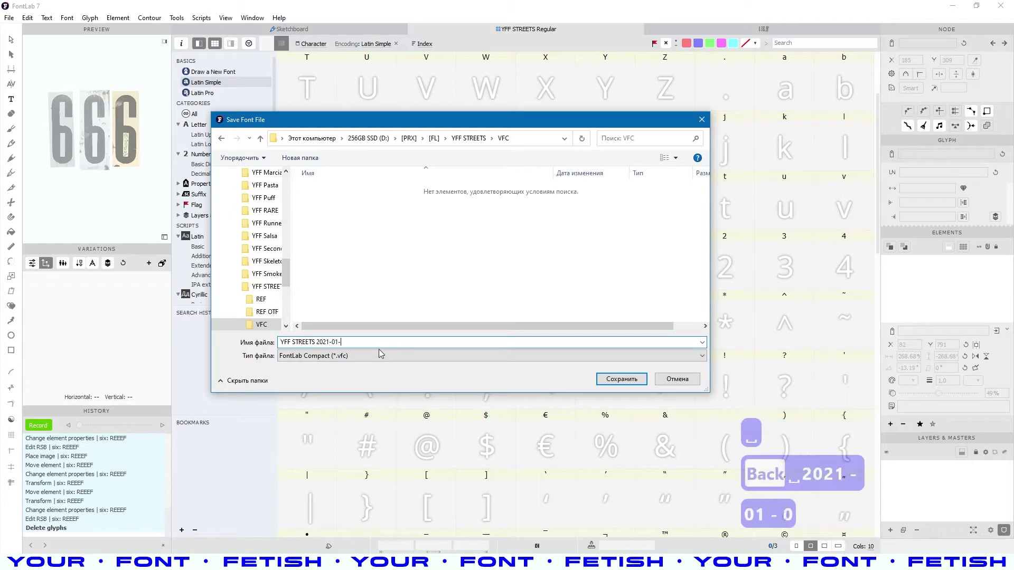
pyautogui.write('04 ')
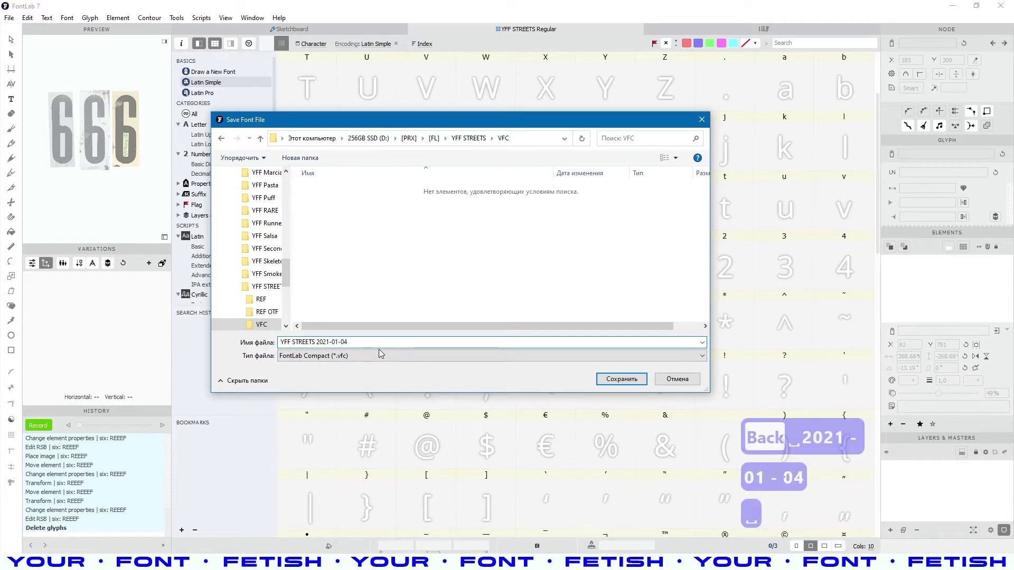
pyautogui.write('23-30')
pyautogui.click(617, 379)
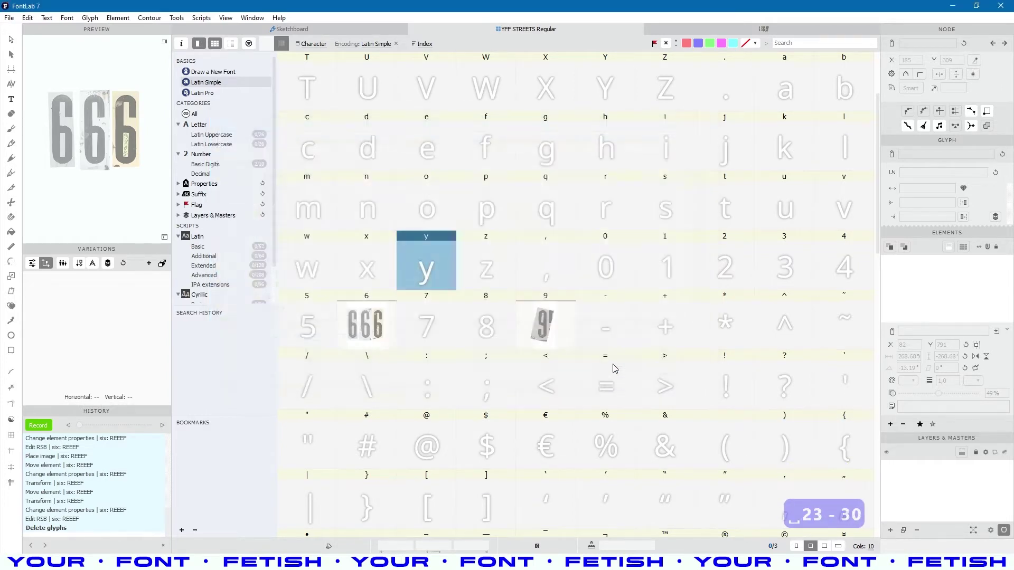
pyautogui.click(572, 316)
pyautogui.click(393, 329)
pyautogui.click(550, 222)
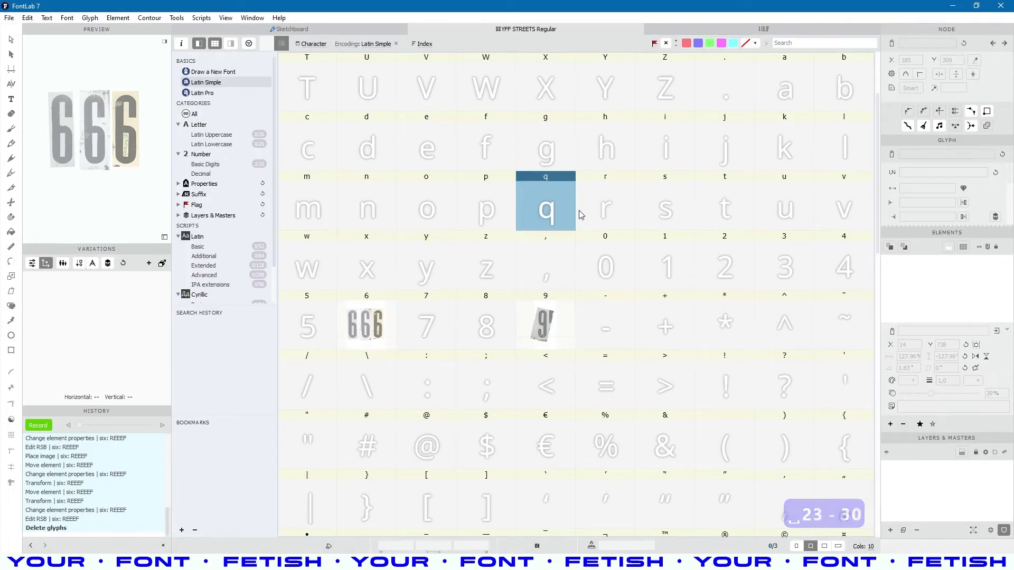
pyautogui.scroll(-3, 584, 218)
pyautogui.scroll(4, 584, 217)
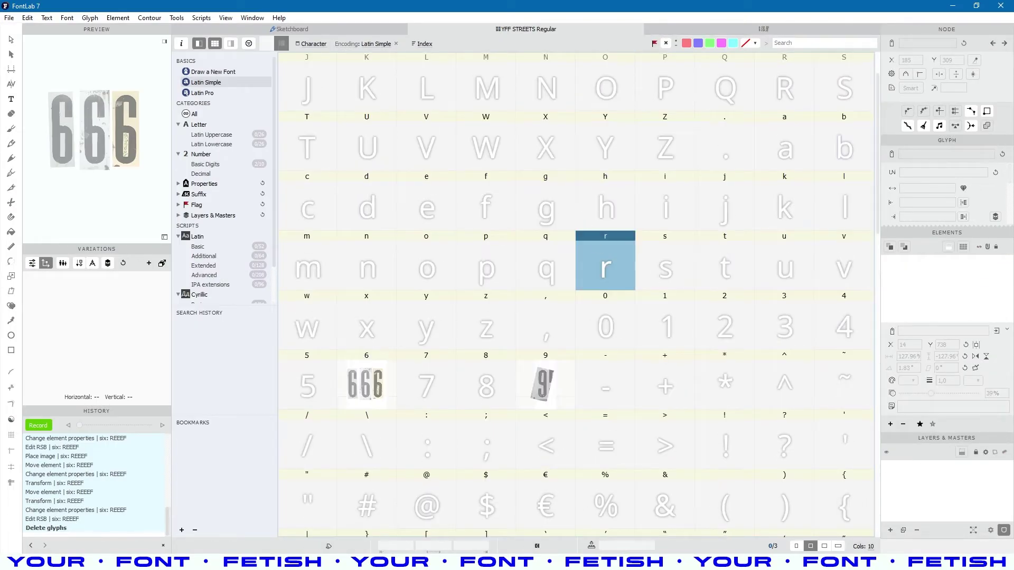
# Switch to FastStone Image Viewer, go up to the REF folder and open its subfolder 8.
pyautogui.hotkey('alt', 'Tab')
pyautogui.moveTo(732, 50); pyautogui.dragTo(627, 67)
pyautogui.click(495, 112)
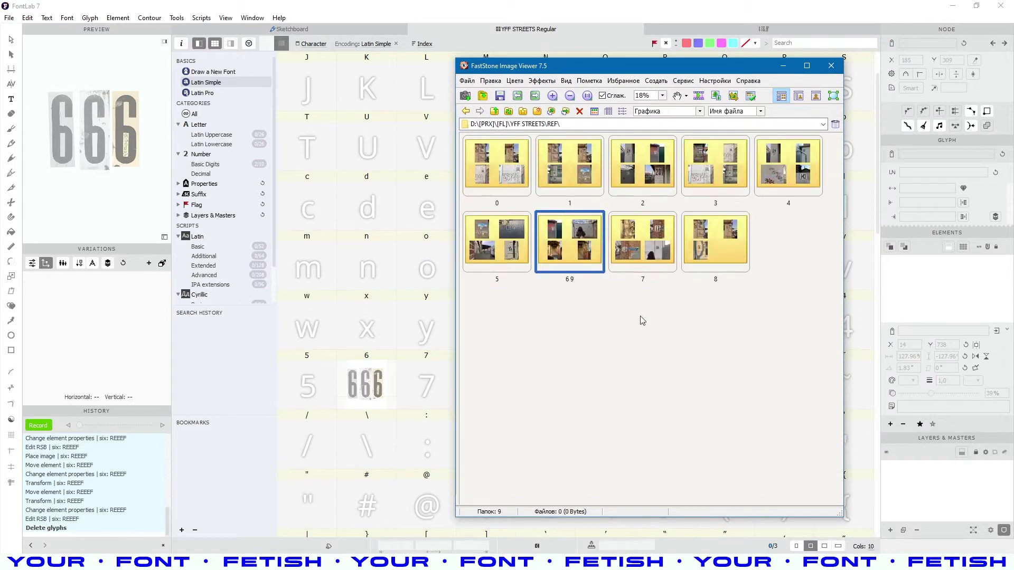
pyautogui.click(632, 259)
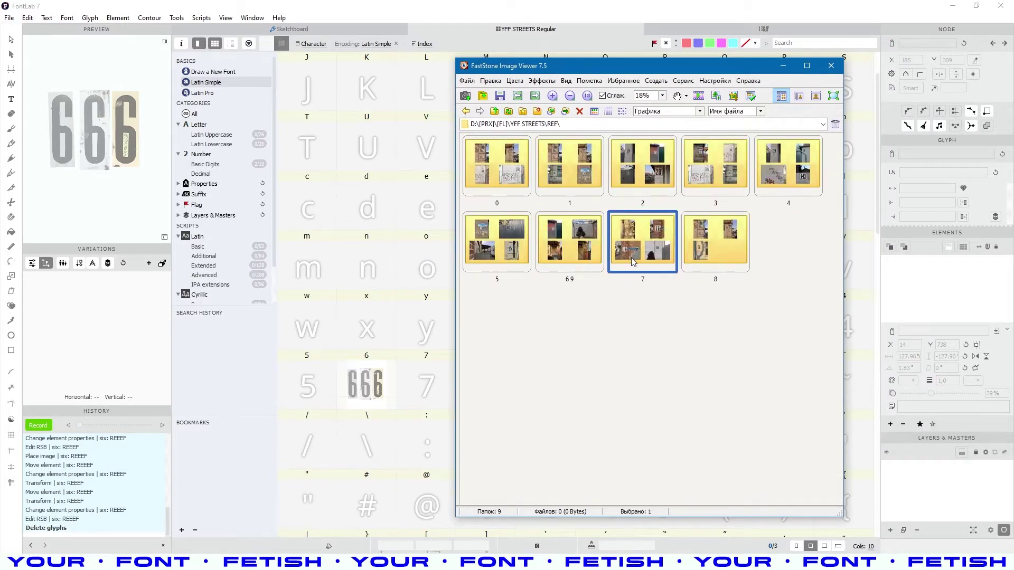
pyautogui.click(721, 235)
pyautogui.doubleClick(715, 269)
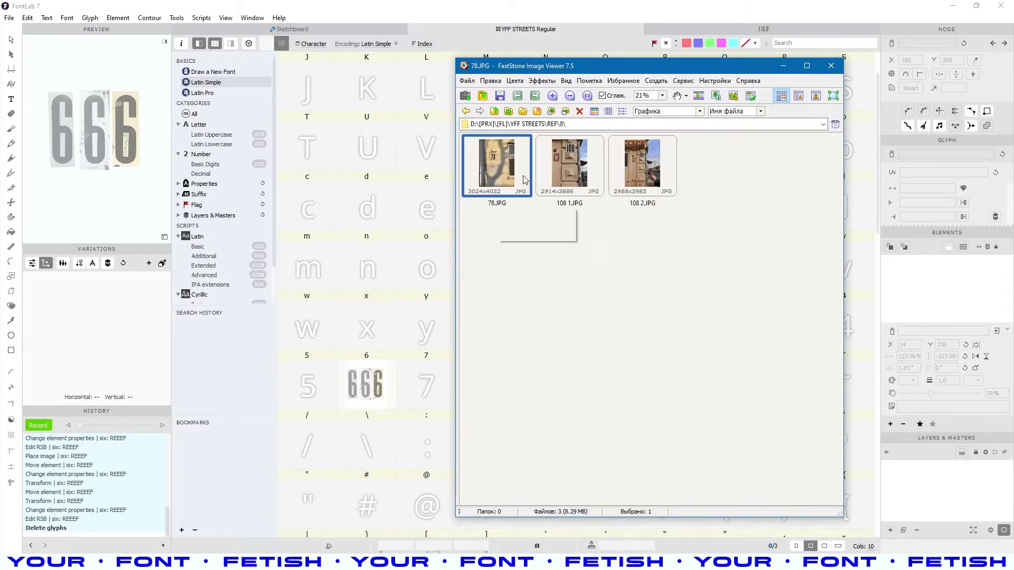
# Look through 78.JPG, 108 1.JPG and 108 2.JPG, and examine the 8 on the 108 2.JPG sign at 100% zoom.
pyautogui.doubleClick(520, 175)
pyautogui.scroll(-1, 619, 236)
pyautogui.doubleClick(619, 237)
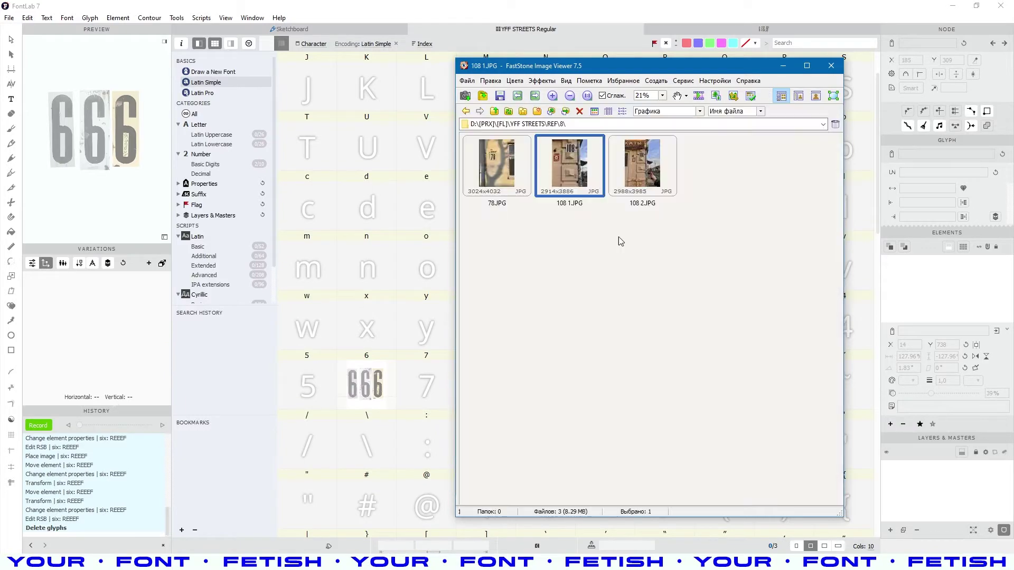
pyautogui.doubleClick(575, 182)
pyautogui.scroll(-1, 684, 174)
pyautogui.scroll(1, 660, 227)
pyautogui.scroll(-1, 673, 209)
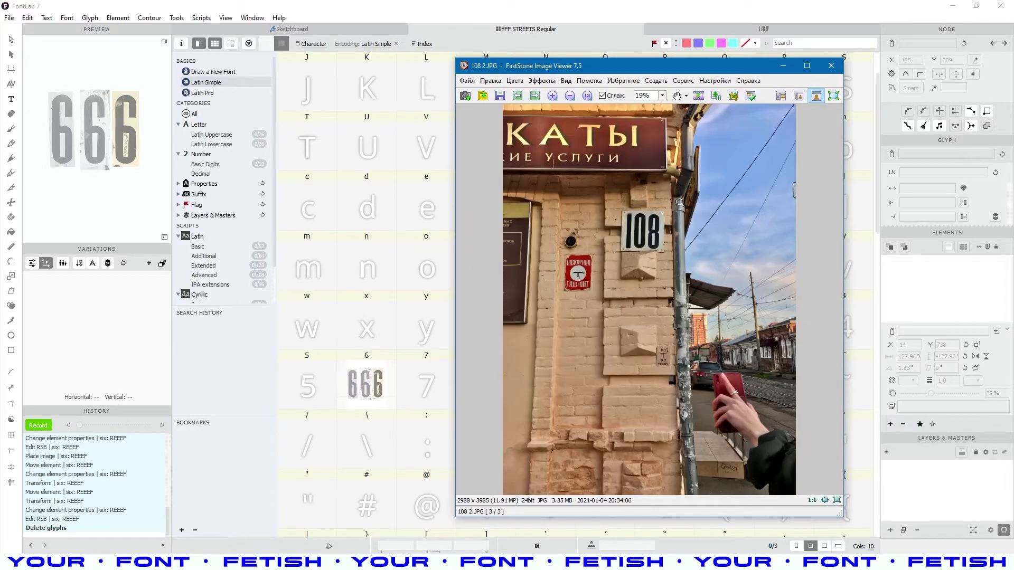
pyautogui.moveTo(676, 224); pyautogui.dragTo(643, 367)
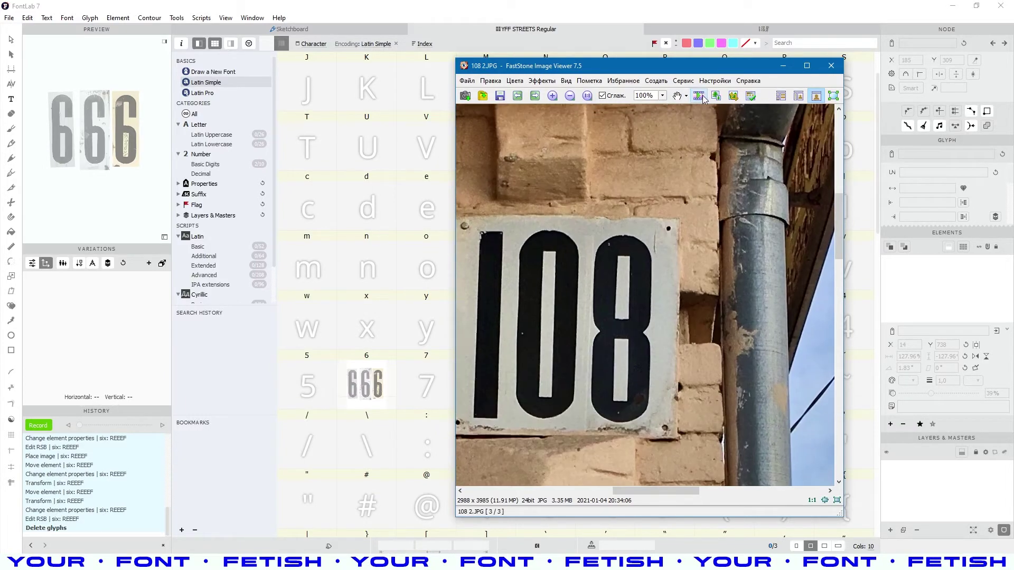
# Select a crop area of about 143 × 390 pixels around the 8 in 108 2.JPG, copy it and return to FontLab's font overview.
pyautogui.click(733, 96)
pyautogui.scroll(5, 634, 237)
pyautogui.moveTo(755, 264); pyautogui.dragTo(755, 213)
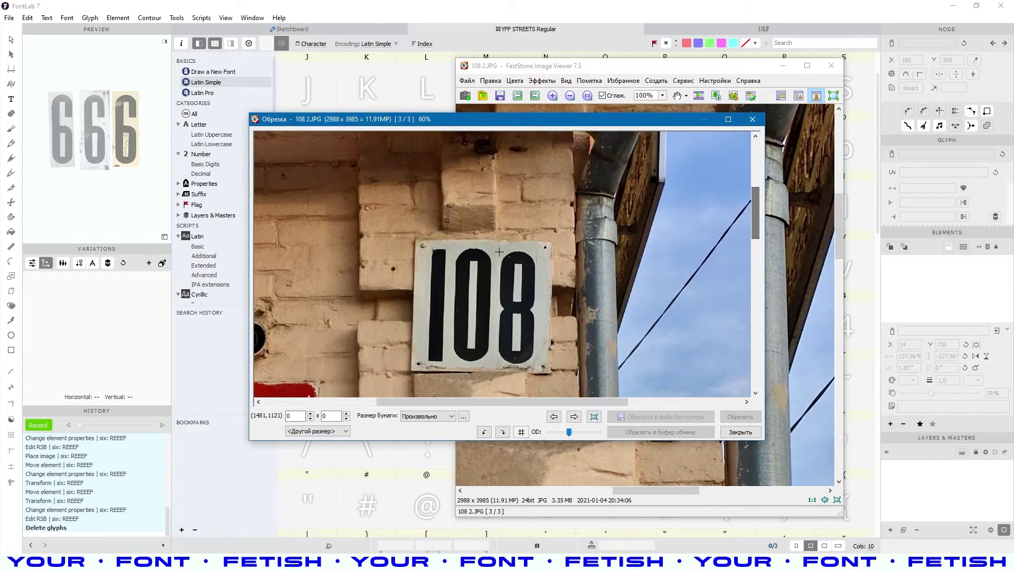
pyautogui.scroll(2, 499, 253)
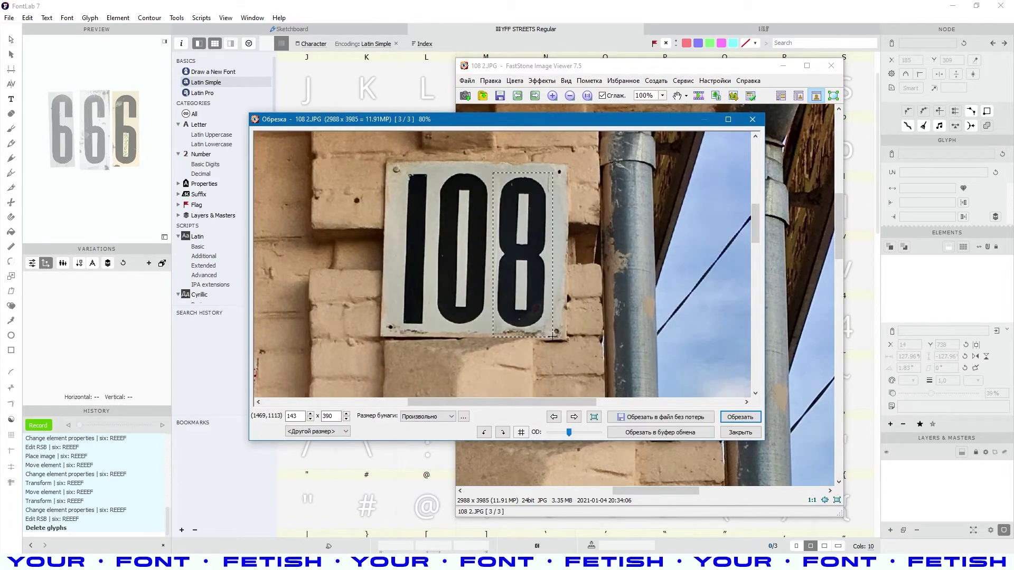
pyautogui.hotkey('ctrl', 'c')
pyautogui.click(770, 56)
pyautogui.click(675, 291)
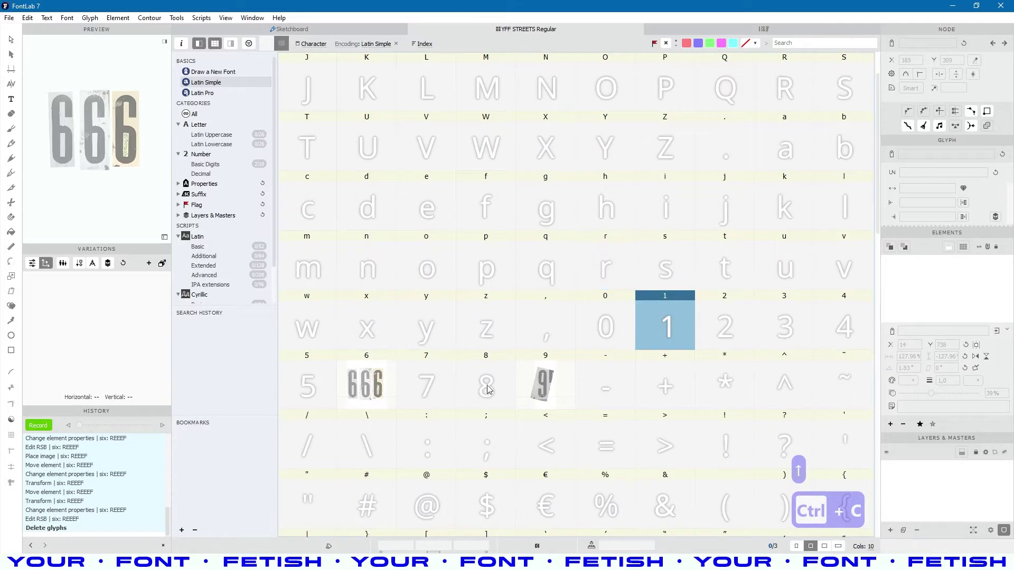
# Open the glyph 8 and add a new layer named REF to this glyph only.
pyautogui.doubleClick(486, 383)
pyautogui.hotkey('ctrl', 'v')
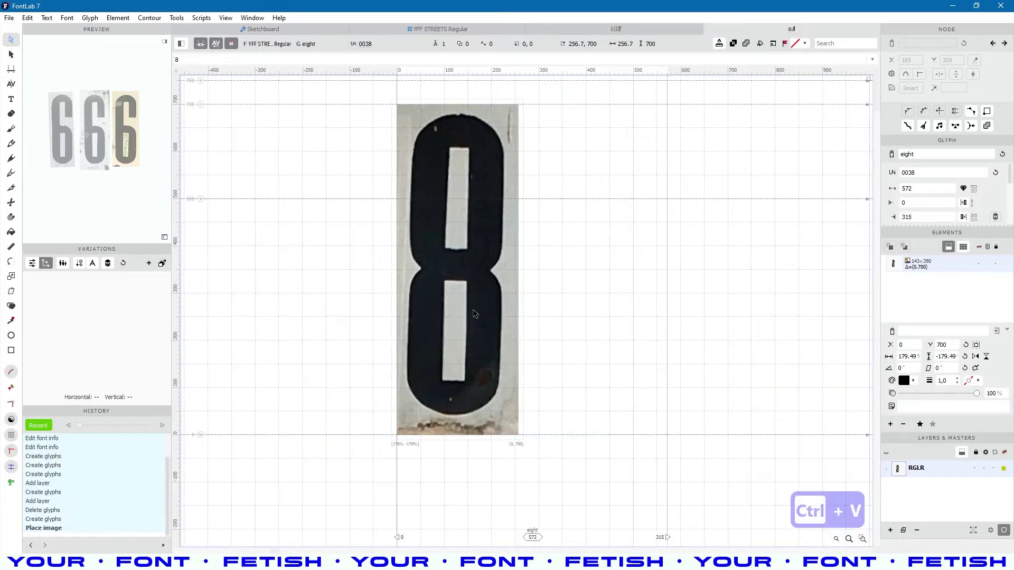
pyautogui.hotkey('ctrl', 'z')
pyautogui.click(41, 522)
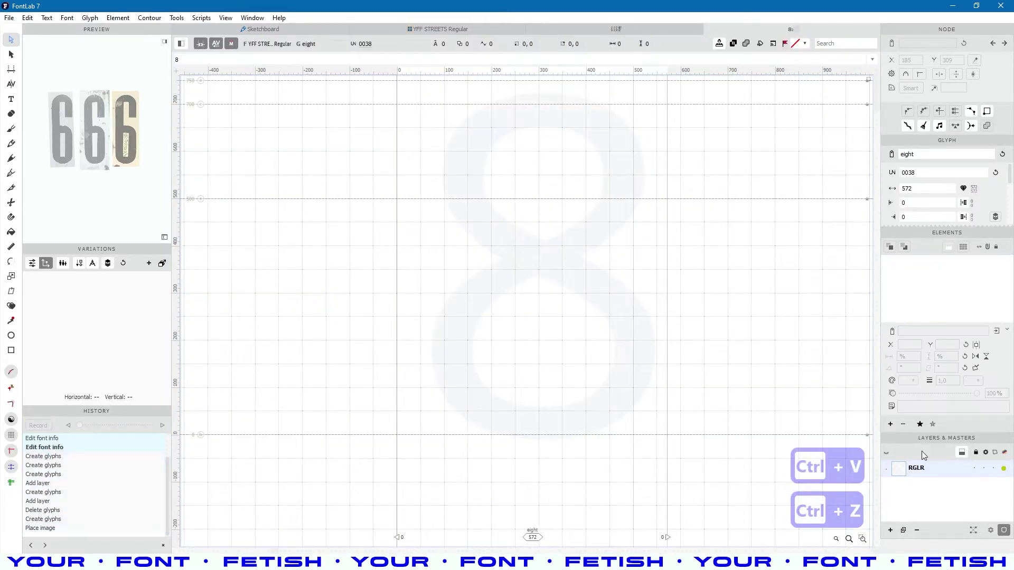
pyautogui.click(891, 531)
pyautogui.write('REF')
pyautogui.click(582, 368)
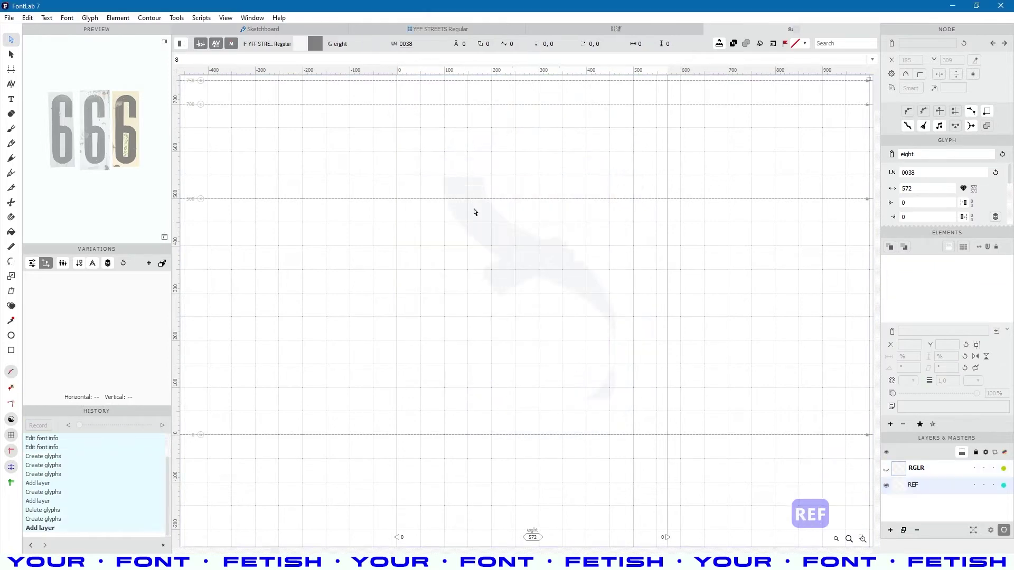
# Paste the copied 8 photo into the REF layer and lower its opacity to 53%.
pyautogui.hotkey('ctrl', 'v')
pyautogui.click(481, 213)
pyautogui.click(952, 394)
pyautogui.click(597, 191)
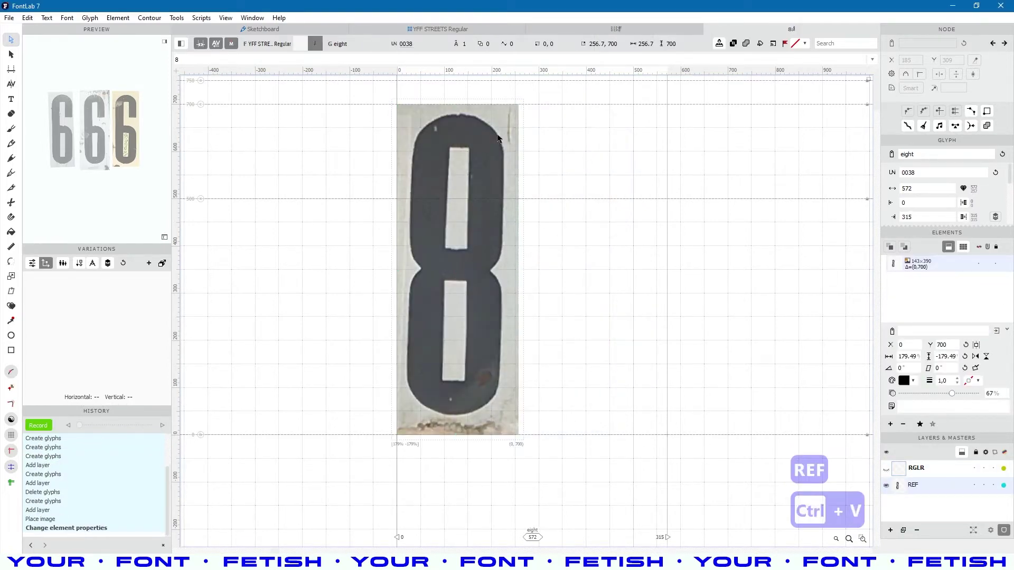
pyautogui.click(942, 394)
# Straighten the 8 photo by rotating it counter-clockwise in 0.1° increments to 1.4°.
pyautogui.scroll(1, 459, 198)
pyautogui.doubleClick(457, 194)
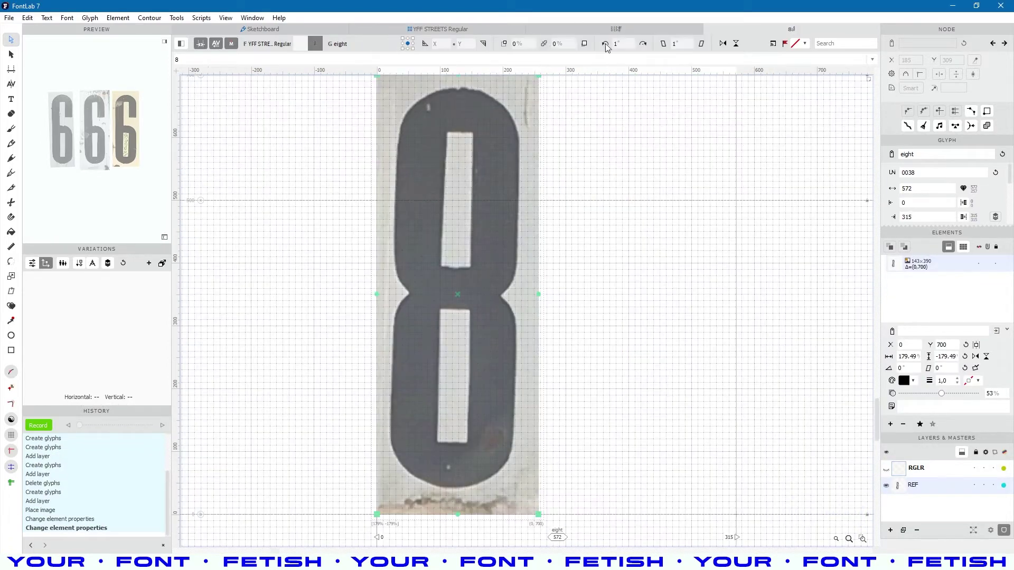
pyautogui.moveTo(620, 44); pyautogui.dragTo(609, 42)
pyautogui.click(608, 47)
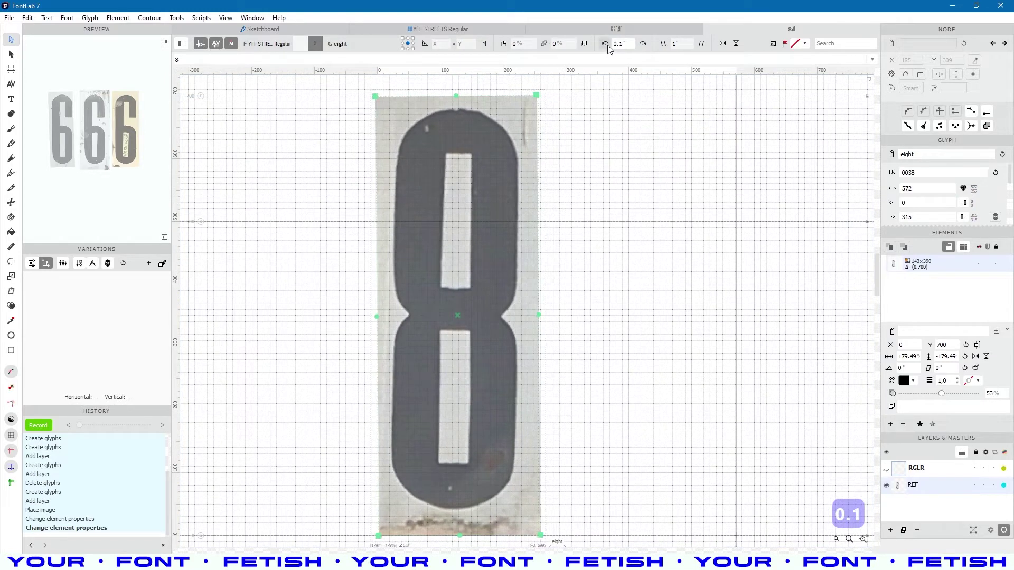
pyautogui.click(608, 46)
pyautogui.click(608, 46)
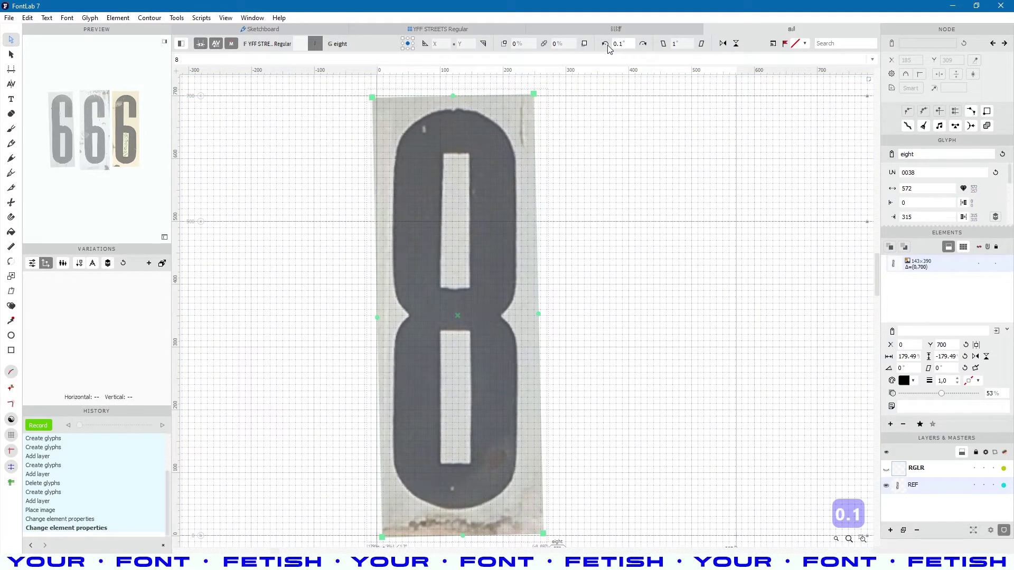
pyautogui.click(608, 45)
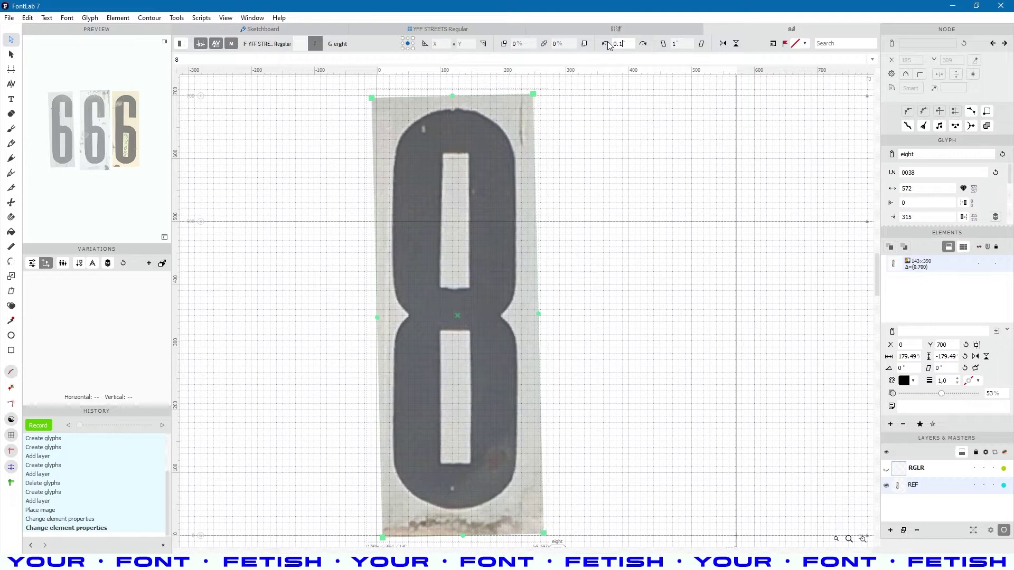
pyautogui.click(611, 171)
# Enlarge the 8 photo proportionally in small percentage steps to 200.63%.
pyautogui.scroll(-1, 460, 243)
pyautogui.click(544, 182)
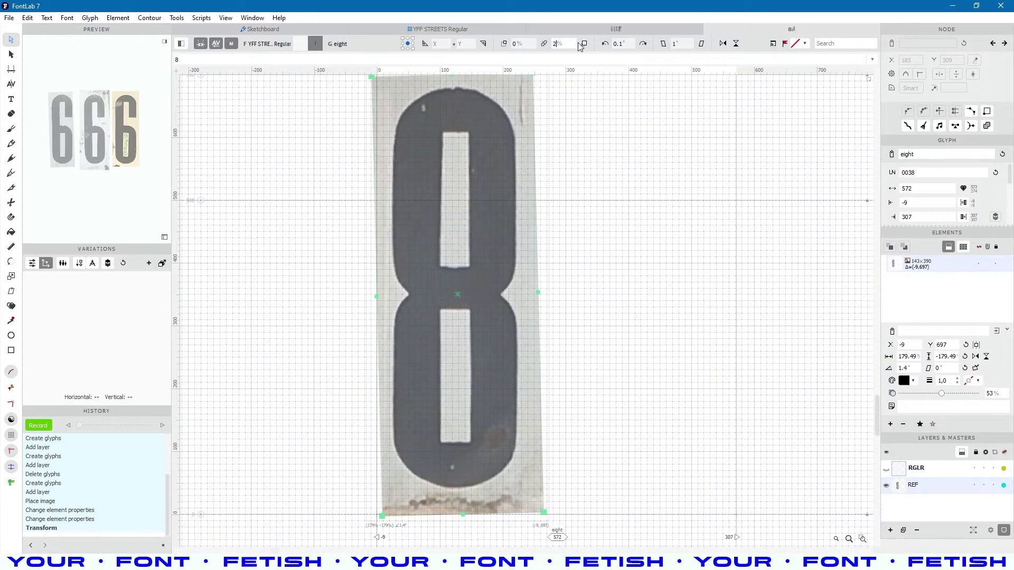
pyautogui.click(522, 43)
pyautogui.press('Up')
pyautogui.click(454, 29)
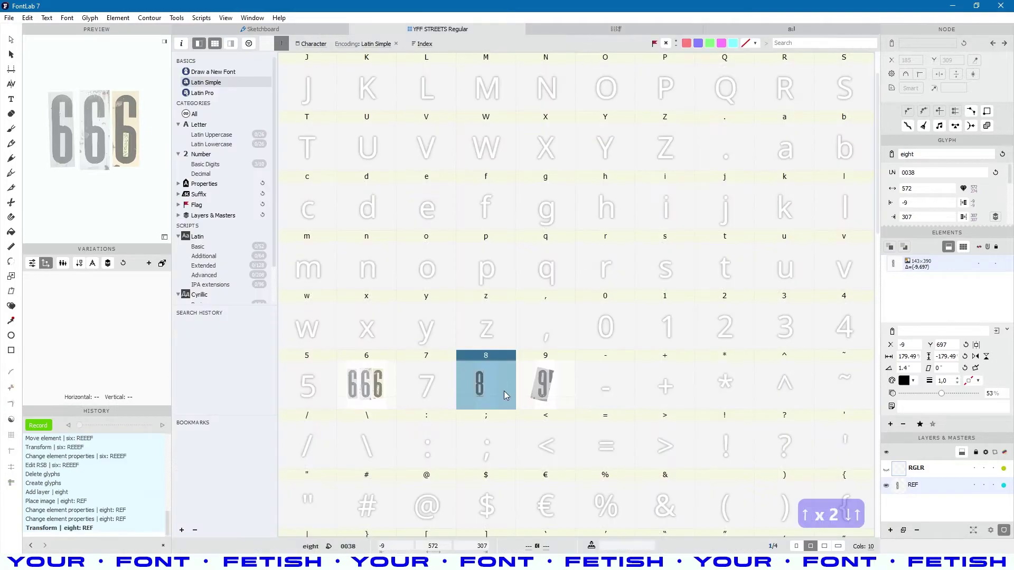
pyautogui.click(725, 29)
pyautogui.scroll(2, 492, 224)
pyautogui.scroll(-2, 464, 167)
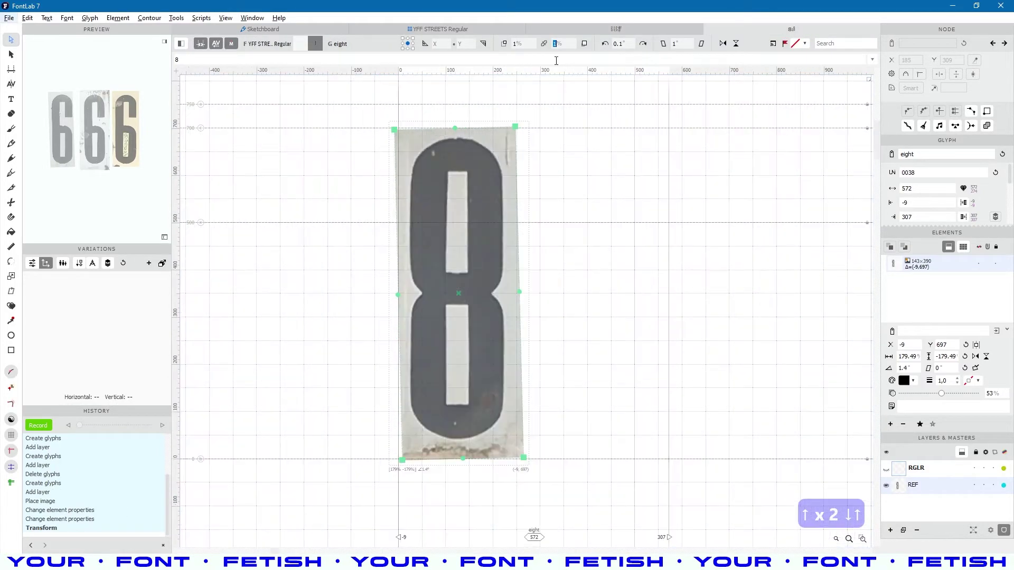
pyautogui.click(583, 46)
pyautogui.click(584, 45)
pyautogui.click(584, 45)
pyautogui.click(583, 46)
pyautogui.click(583, 45)
# Move the enlarged 8 photo so the digit sits between the baseline and the 700 line.
pyautogui.moveTo(461, 255); pyautogui.dragTo(470, 255)
pyautogui.scroll(4, 457, 451)
pyautogui.scroll(-6, 461, 433)
pyautogui.scroll(6, 467, 288)
pyautogui.scroll(-5, 443, 311)
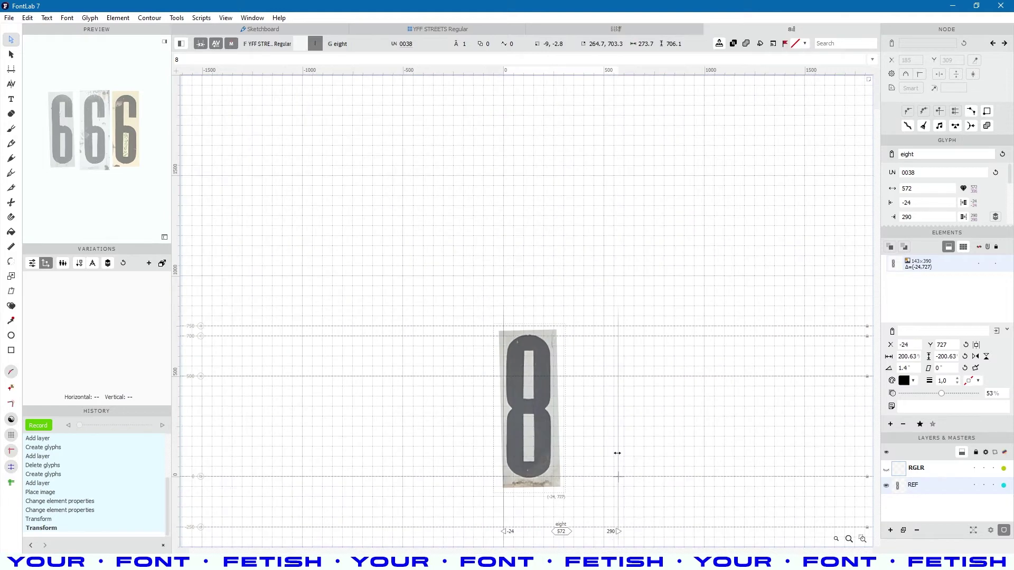
# Switch to FastStone Image Viewer, leave the crop view and open 78.JPG at 100% zoom.
pyautogui.hotkey('alt', 'Tab')
pyautogui.press('Escape')
pyautogui.press('Escape')
pyautogui.press('Escape')
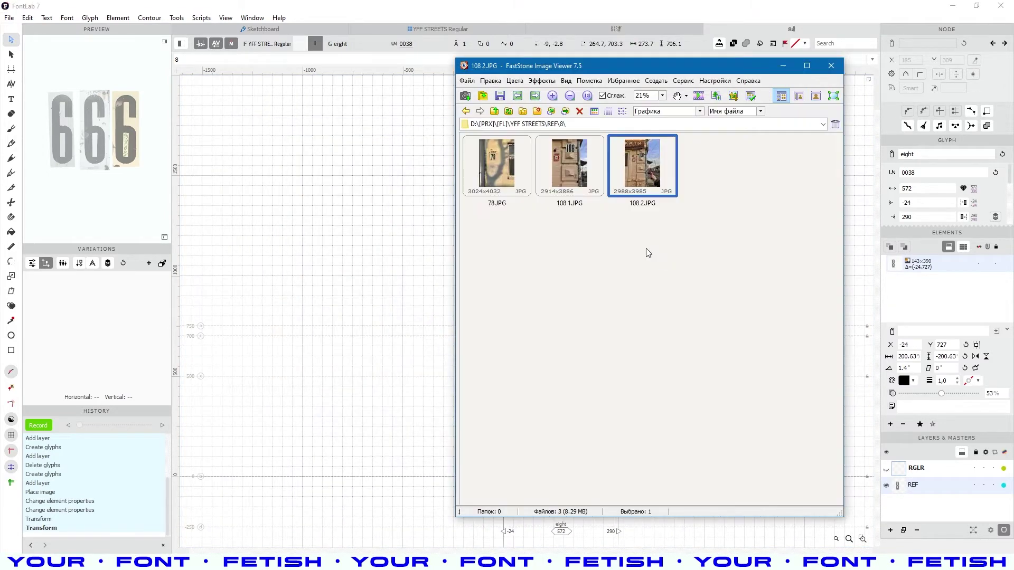
pyautogui.click(498, 160)
pyautogui.doubleClick(499, 160)
pyautogui.click(638, 245)
pyautogui.press('a')
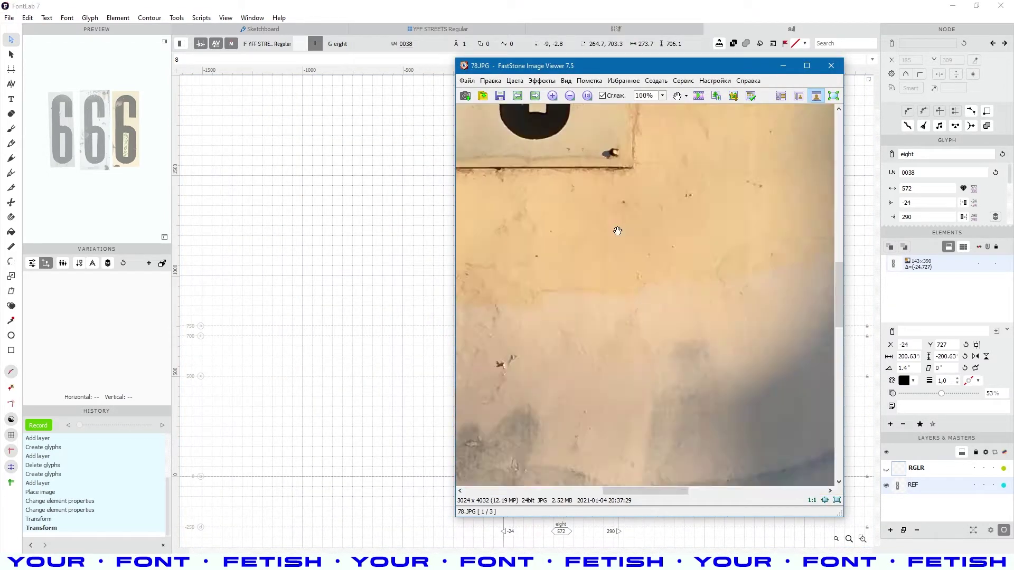
pyautogui.moveTo(616, 227); pyautogui.dragTo(696, 489)
# Place the viewer beside the glyph and compare the 8 in 78.JPG at 100% zoom with the placed reference.
pyautogui.moveTo(640, 64); pyautogui.dragTo(266, 132)
pyautogui.scroll(-2, 316, 253)
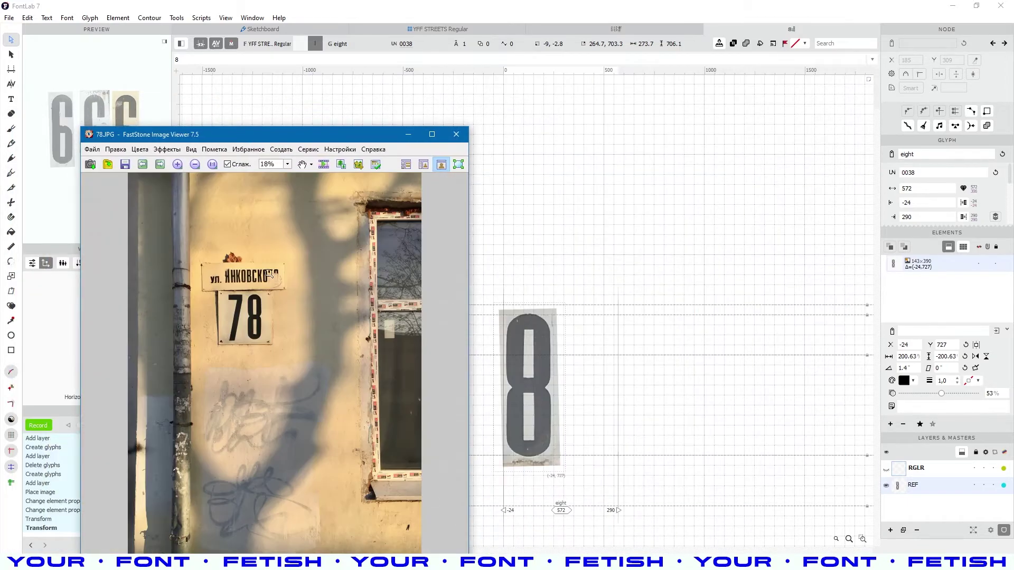
pyautogui.scroll(-2, 552, 362)
pyautogui.scroll(4, 532, 344)
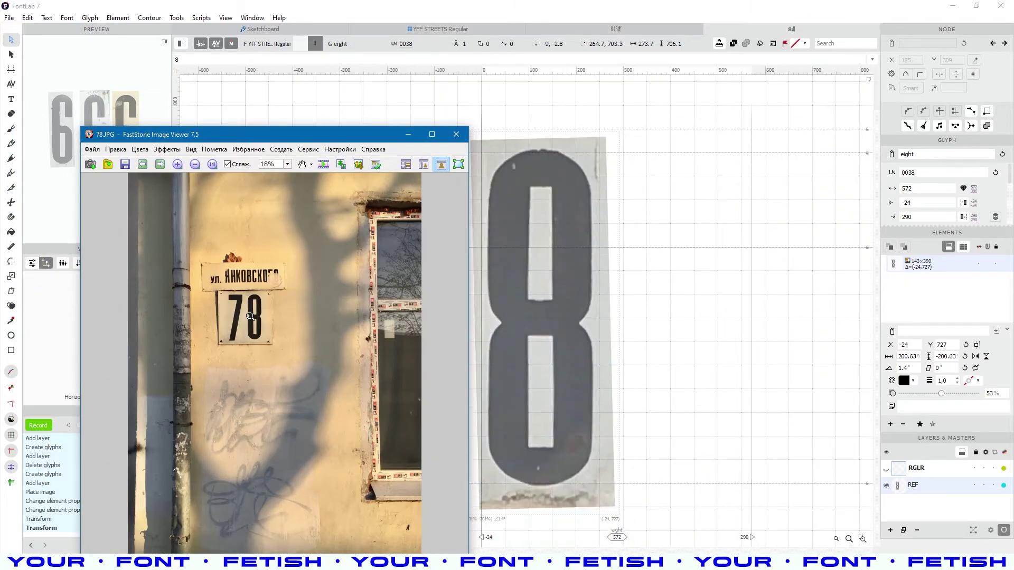
pyautogui.click(249, 313)
pyautogui.moveTo(293, 304); pyautogui.dragTo(308, 324)
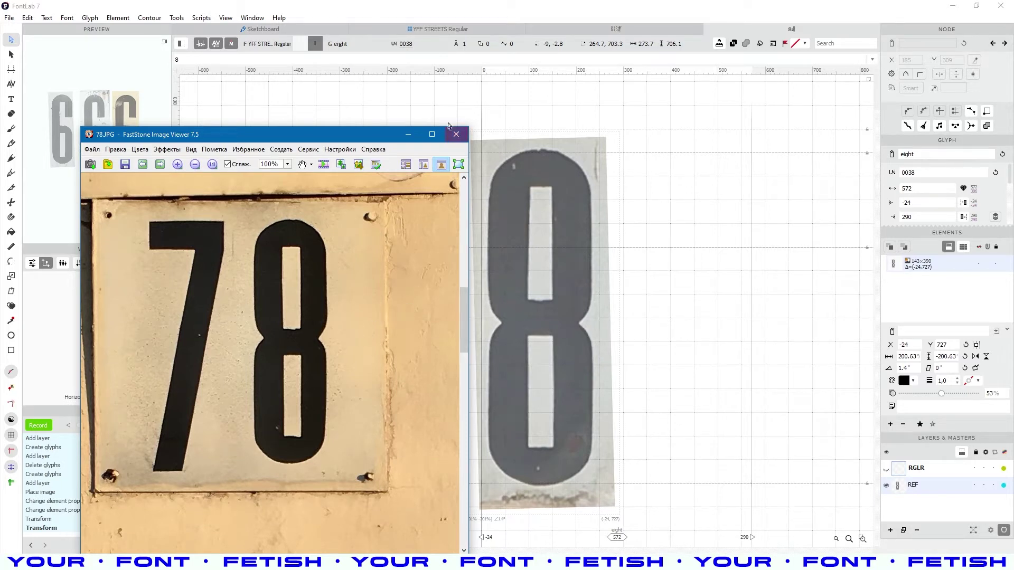
# Close the 78.JPG view, go up to the REF folder and open its subfolder 7.
pyautogui.doubleClick(221, 243)
pyautogui.click(162, 181)
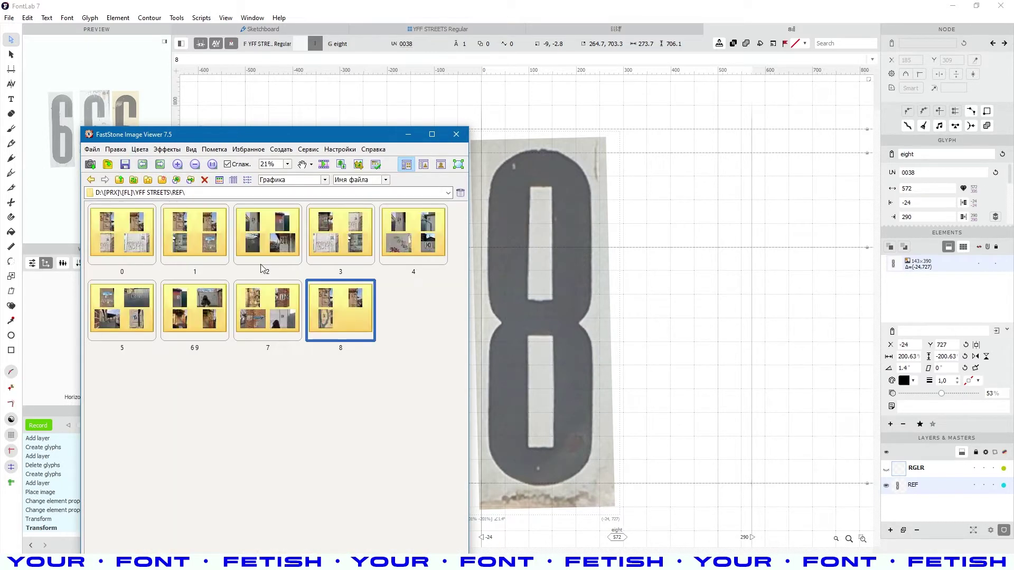
pyautogui.click(273, 306)
pyautogui.doubleClick(275, 304)
# Return to FontLab, pull the 8's right sidebearing in close to the photo, then close the glyph tabs and save the font.
pyautogui.click(750, 344)
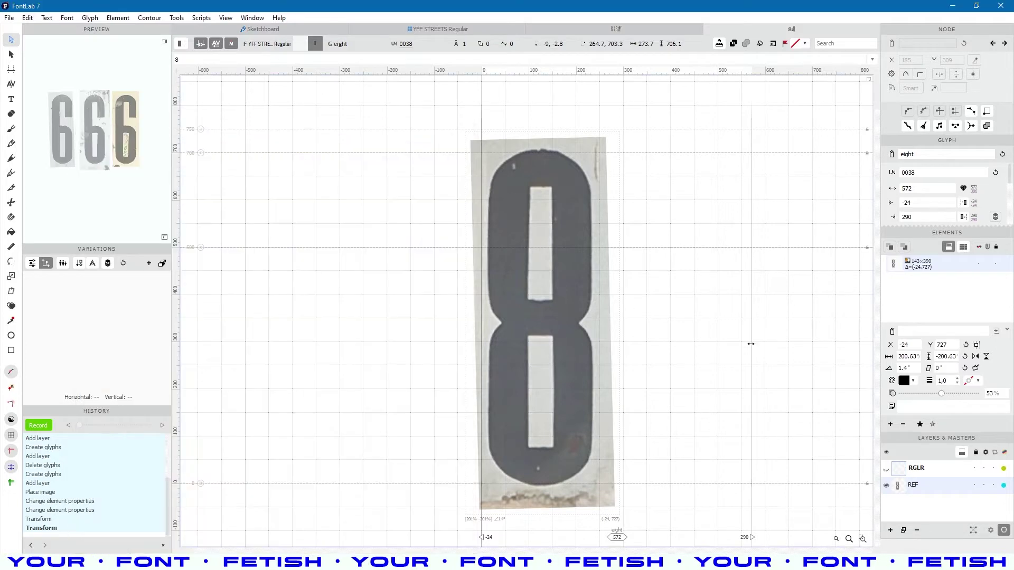
pyautogui.moveTo(751, 344); pyautogui.dragTo(628, 356)
pyautogui.scroll(-4, 692, 288)
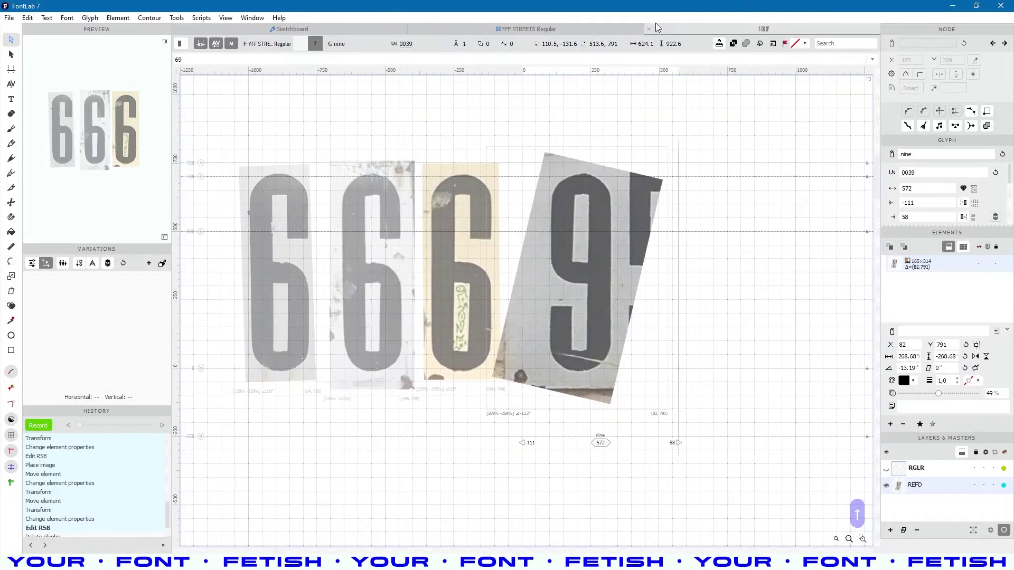
pyautogui.hotkey('ctrl', 'w')
pyautogui.hotkey('ctrl', 's')
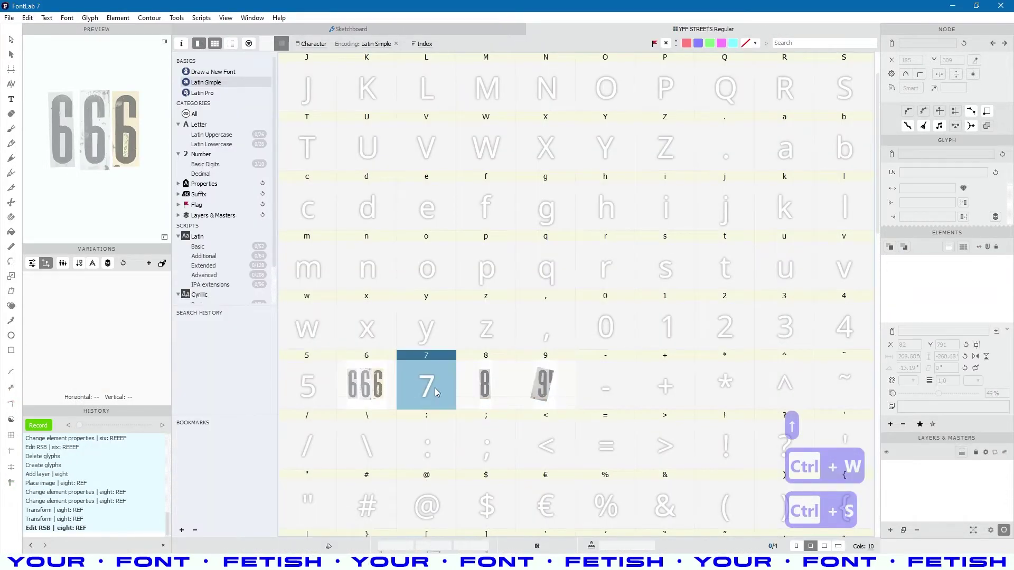
# Open the glyph 7 and add a new layer named REF to it.
pyautogui.doubleClick(425, 382)
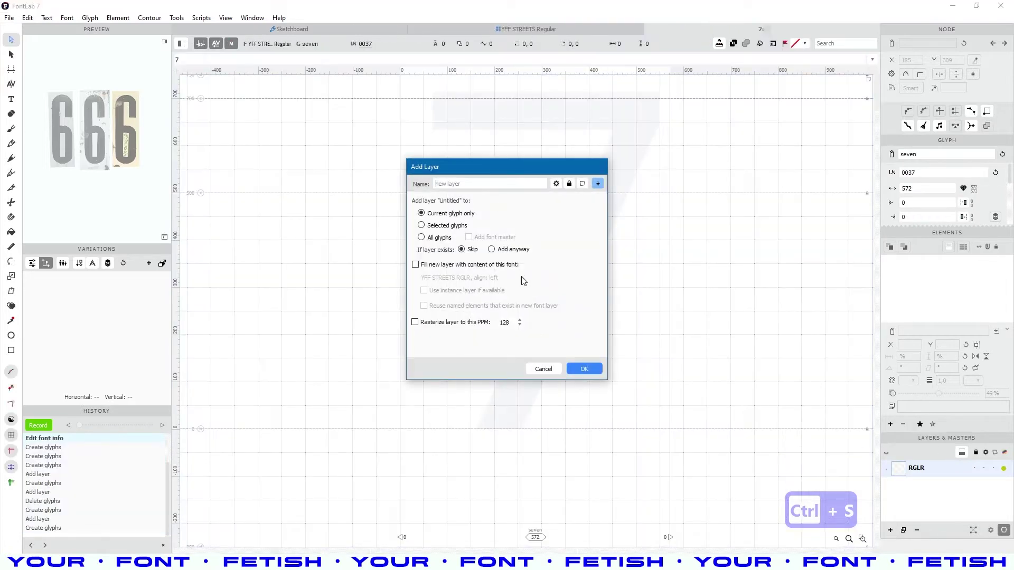
pyautogui.write('REF')
pyautogui.press('Return')
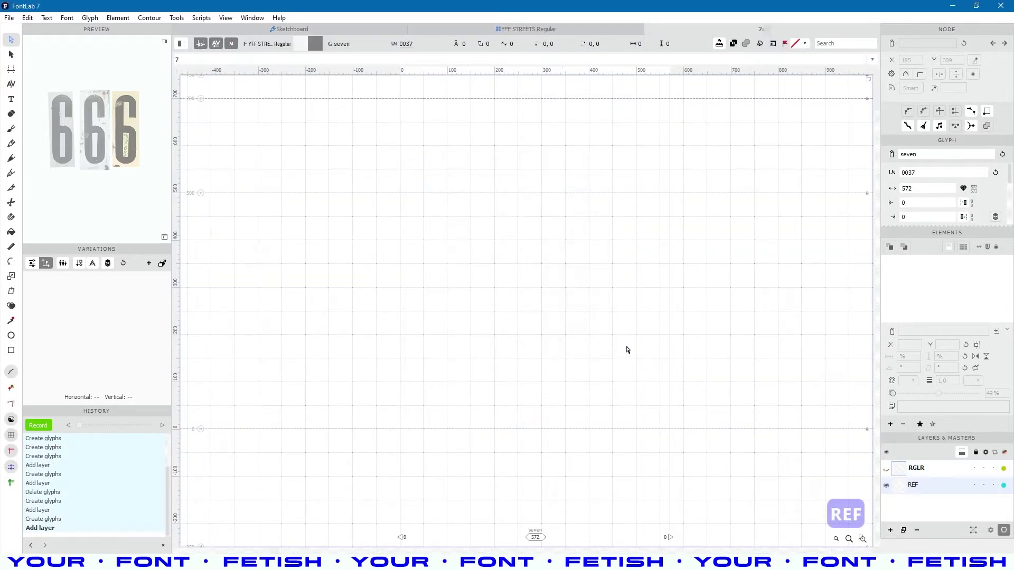
# Switch to FastStone Image Viewer, browse 17 1.JPG and 17 2.JPG, and examine the 7 in 17 1.JPG at 50% zoom.
pyautogui.hotkey('alt', 'Tab')
pyautogui.moveTo(337, 138); pyautogui.dragTo(294, 111)
pyautogui.doubleClick(156, 207)
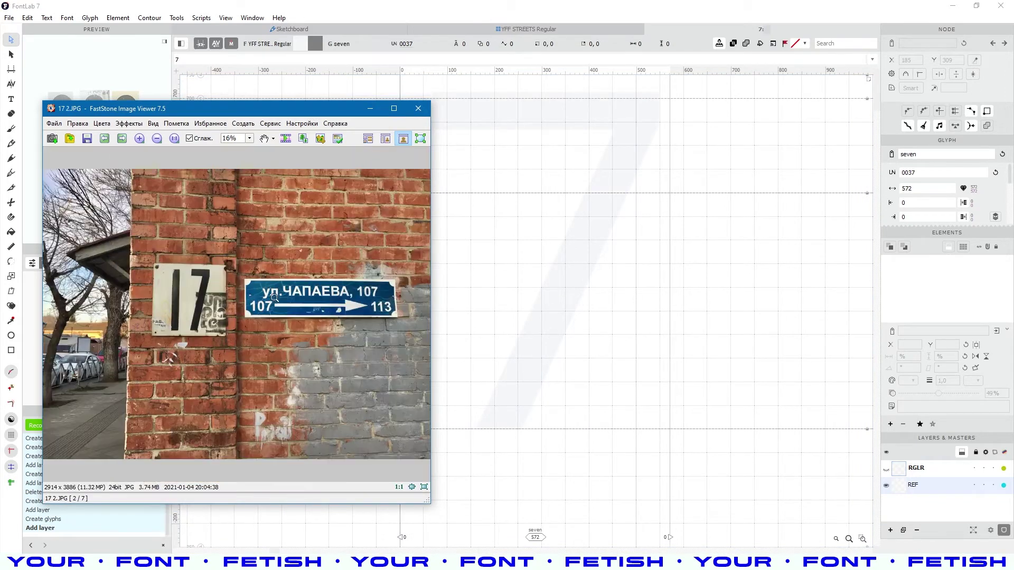
pyautogui.scroll(1, 250, 287)
pyautogui.scroll(-1, 229, 264)
pyautogui.scroll(1, 193, 274)
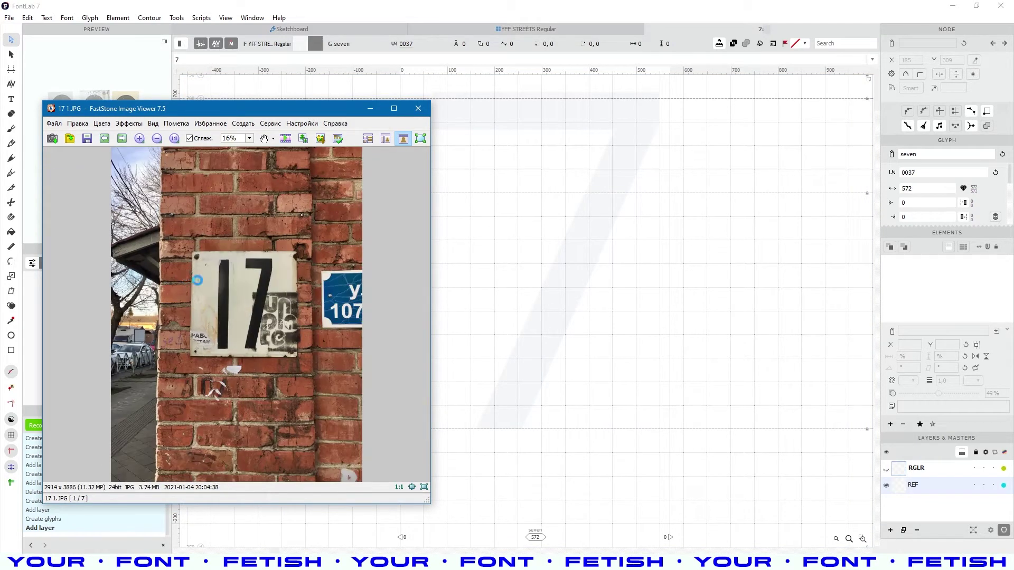
pyautogui.click(238, 311)
pyautogui.moveTo(338, 109); pyautogui.dragTo(339, 66)
pyautogui.press('-')
pyautogui.press('-')
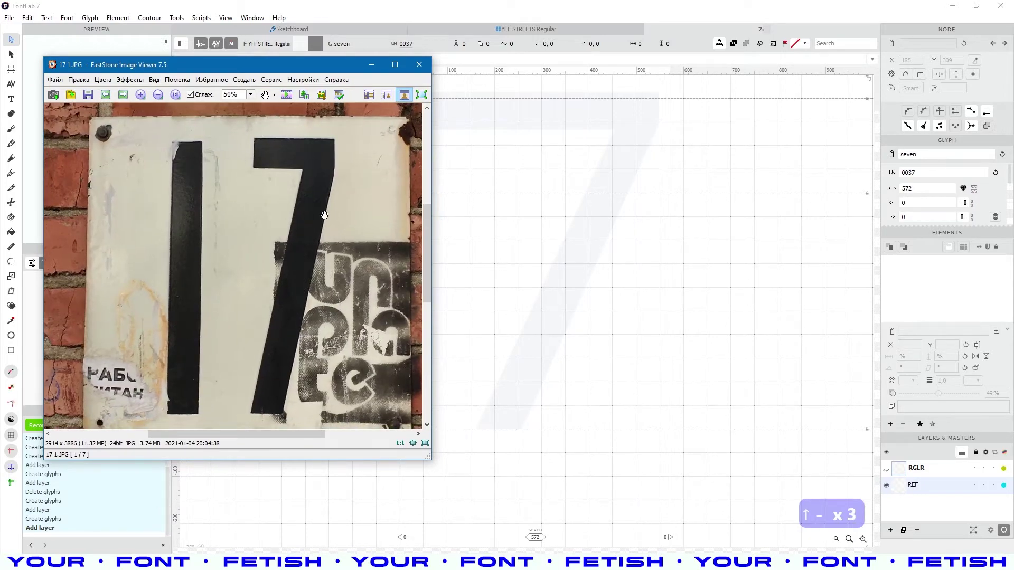
# Examine the 7 on the signs in 72.JPG and 78.JPG at 100% zoom.
pyautogui.scroll(-2, 324, 215)
pyautogui.click(237, 172)
pyautogui.moveTo(237, 172); pyautogui.dragTo(220, 368)
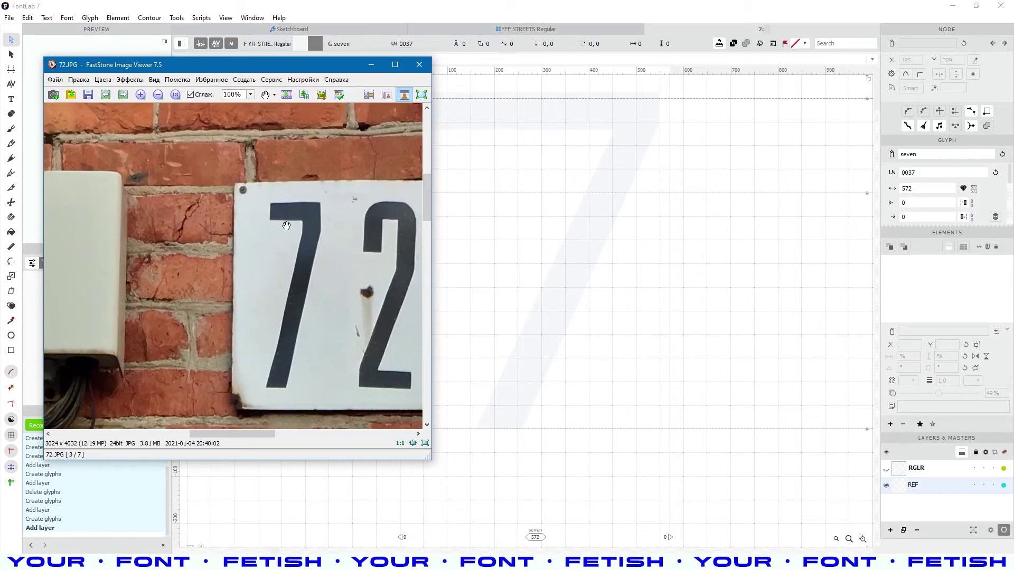
pyautogui.scroll(-1, 308, 234)
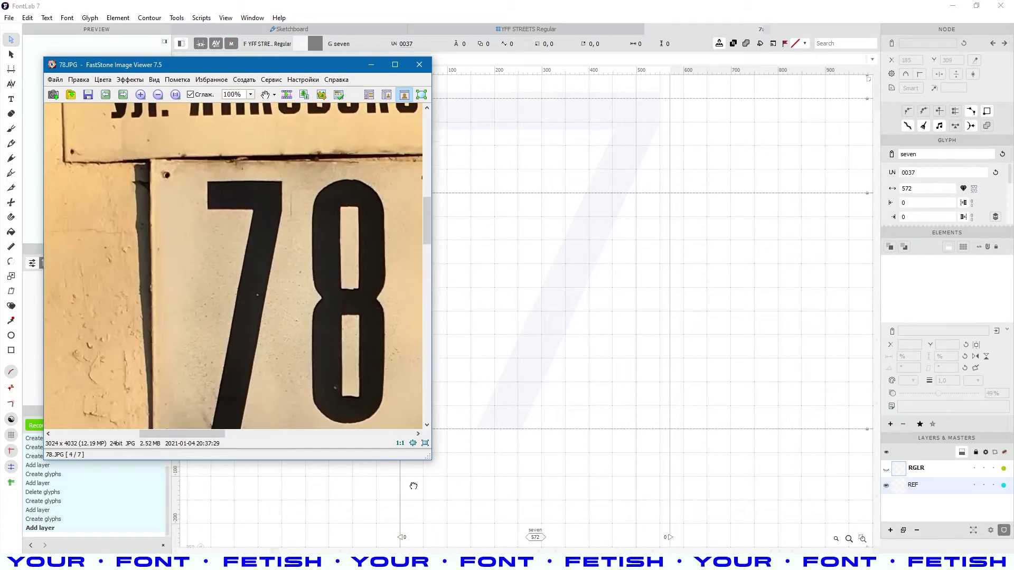
# Select a crop area of about 191 × 499 pixels around the 7 in 78.JPG, copy it and return to FontLab.
pyautogui.click(322, 95)
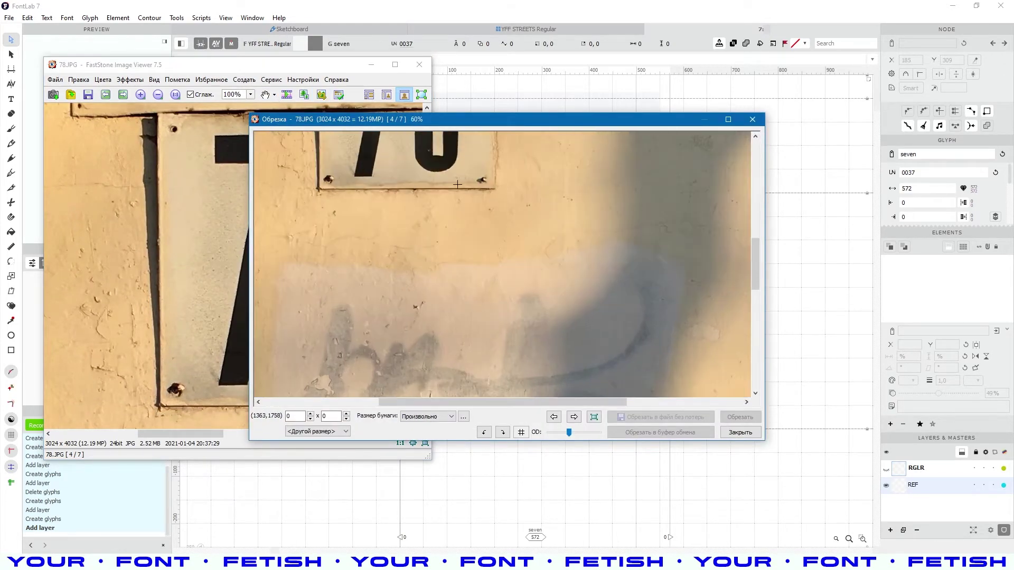
pyautogui.moveTo(757, 275); pyautogui.dragTo(757, 231)
pyautogui.scroll(-1, 581, 243)
pyautogui.moveTo(370, 250); pyautogui.dragTo(420, 381)
pyautogui.hotkey('ctrl', 'c')
pyautogui.press('Up')
pyautogui.press('Up')
pyautogui.hotkey('alt', 'Tab')
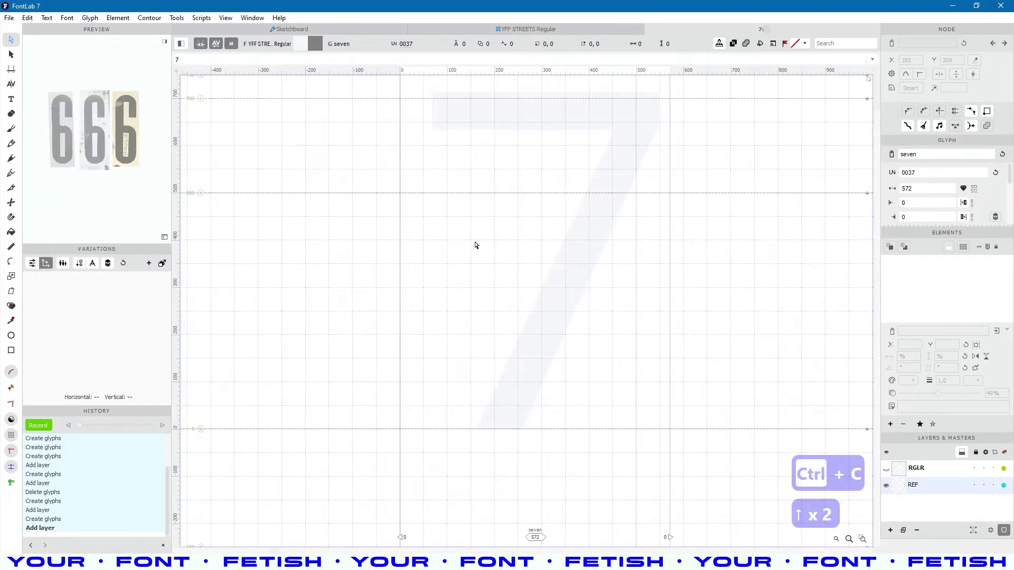
# Paste the 7 photo into the REF layer and scale it to 148.23% so the digit spans the baseline to the 700 line.
pyautogui.hotkey('ctrl', 'v')
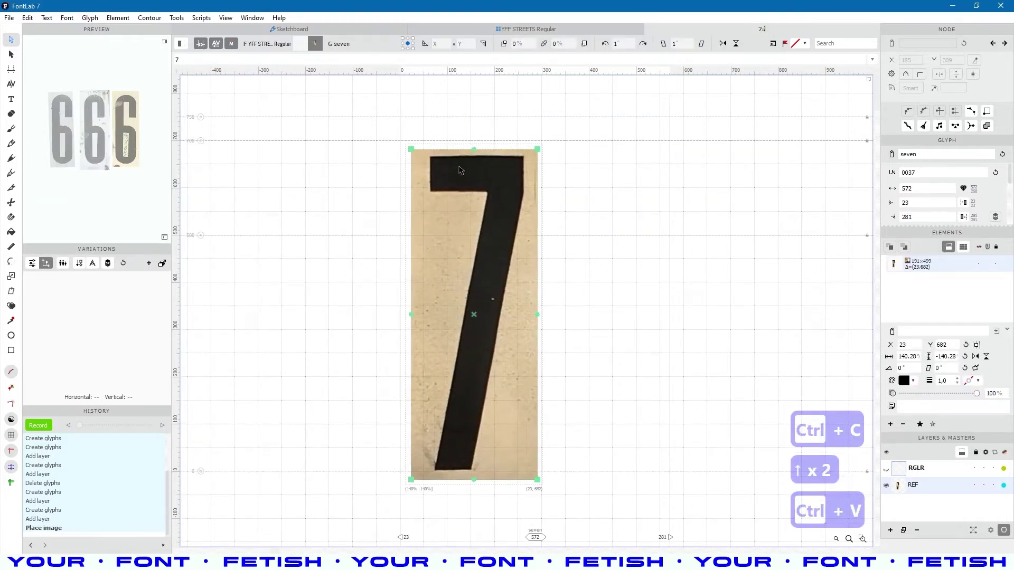
pyautogui.moveTo(473, 148); pyautogui.dragTo(473, 132)
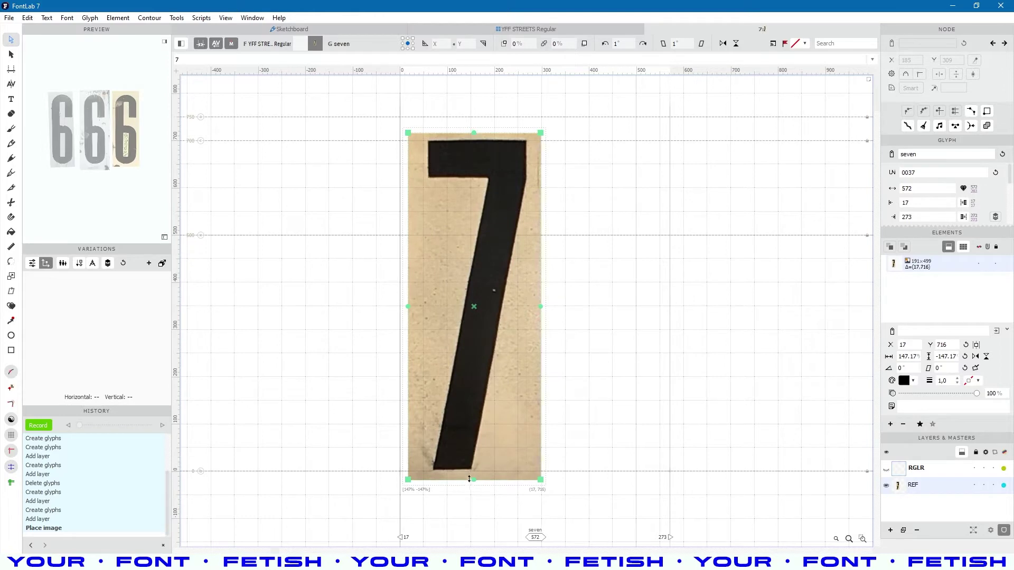
pyautogui.moveTo(469, 478); pyautogui.dragTo(470, 483)
# Rotate the 7 photo in 0.1° increments to -0.4° and lower its opacity to 47%.
pyautogui.moveTo(623, 46); pyautogui.dragTo(585, 53)
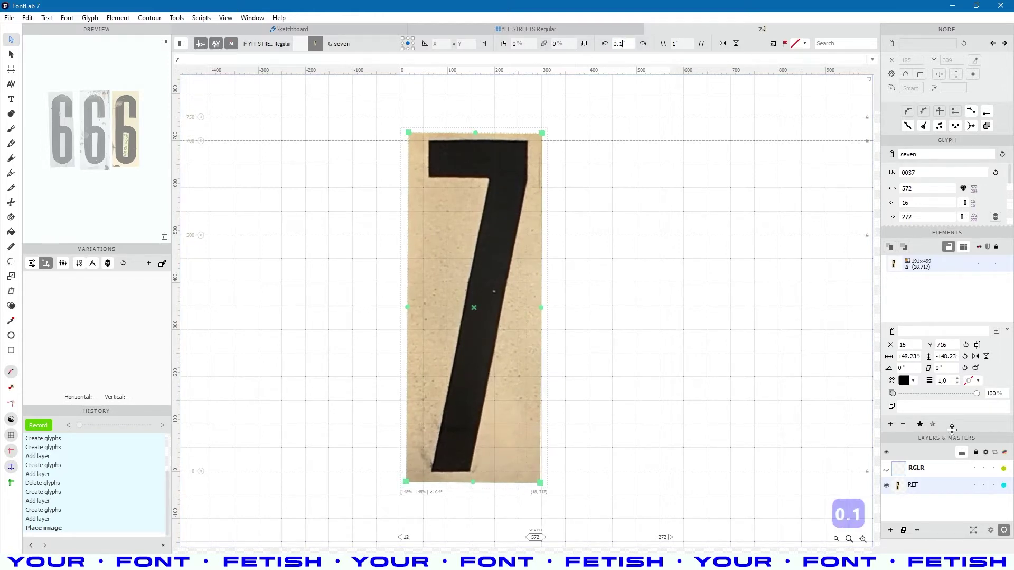
pyautogui.moveTo(931, 394); pyautogui.dragTo(937, 394)
pyautogui.scroll(5, 519, 153)
pyautogui.scroll(-3, 516, 157)
pyautogui.click(568, 206)
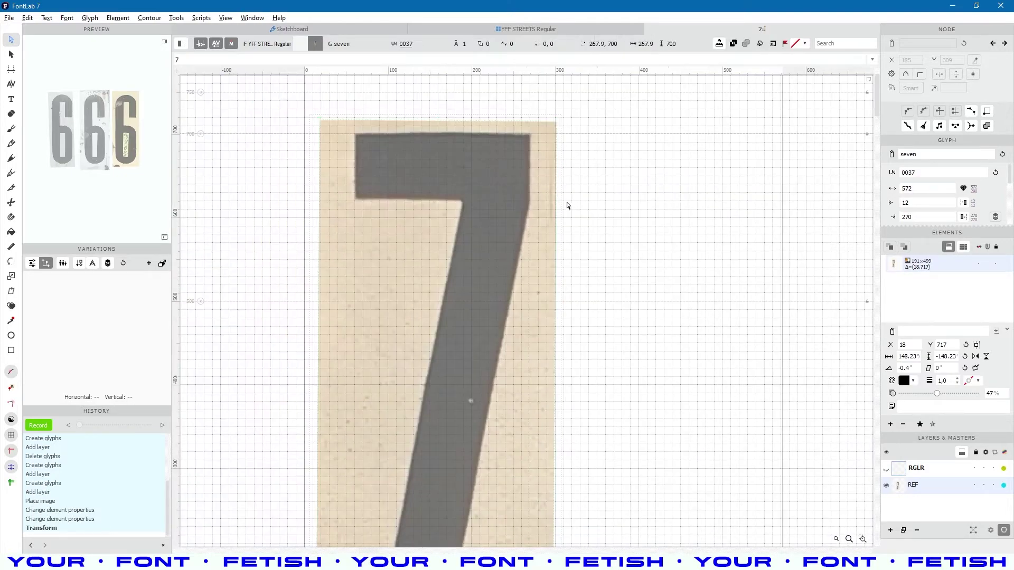
pyautogui.scroll(-4, 567, 205)
pyautogui.press('space')
# Find 17 1.JPG in the image viewer, select a crop area of about 371 × 1121 pixels around the 7, copy it and return to FontLab.
pyautogui.hotkey('alt', 'Tab')
pyautogui.click(555, 417)
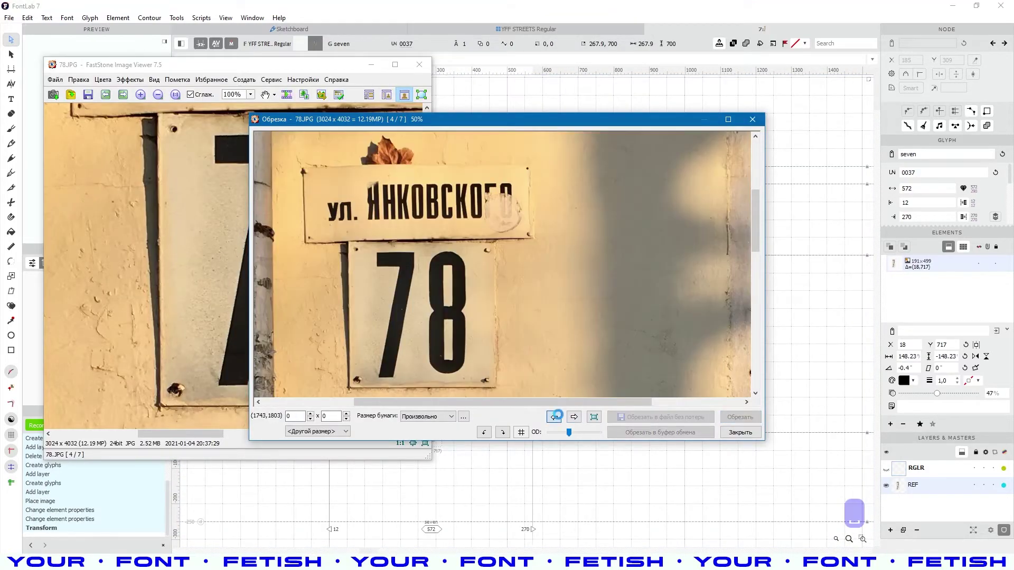
pyautogui.click(556, 416)
pyautogui.click(556, 416)
pyautogui.scroll(4, 516, 230)
pyautogui.scroll(-1, 537, 205)
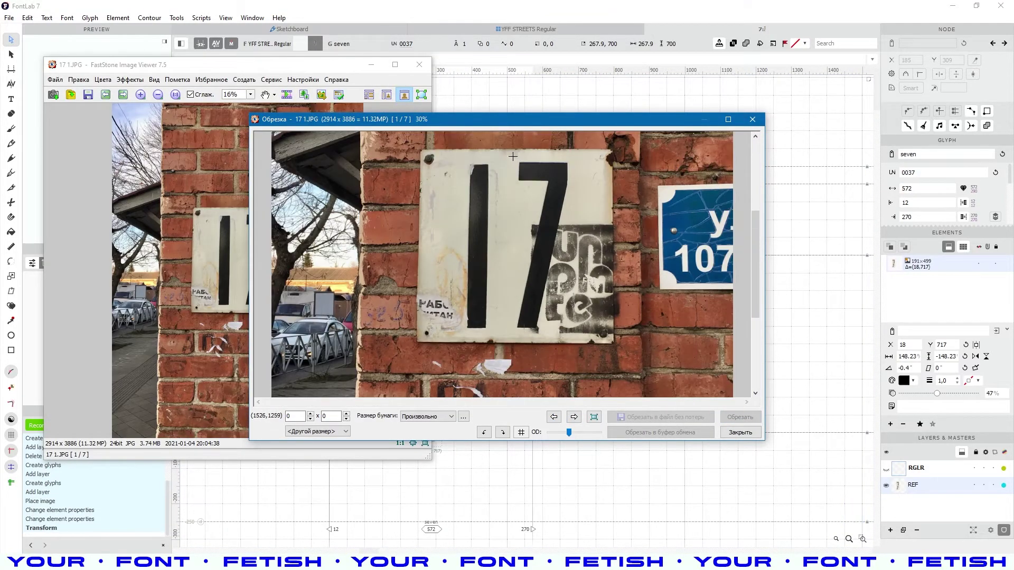
pyautogui.moveTo(512, 157); pyautogui.dragTo(568, 333)
pyautogui.hotkey('ctrl', 'c')
pyautogui.hotkey('alt', 'Tab')
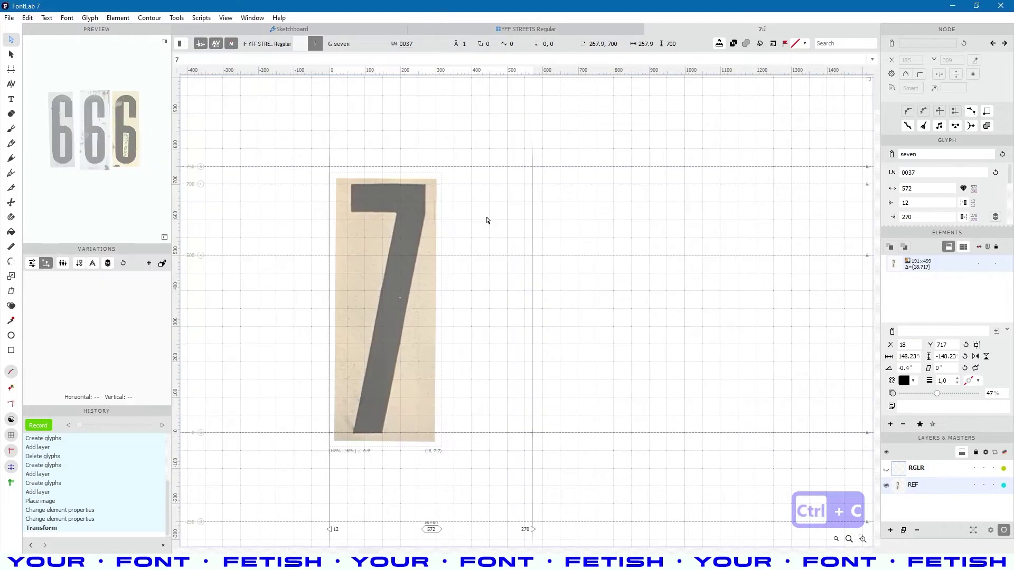
# Widen the glyph to 902 and paste the second 7 photo beside the first, aligning the digit between the baseline and the 700 line.
pyautogui.moveTo(534, 376); pyautogui.dragTo(653, 378)
pyautogui.hotkey('ctrl', 'v')
pyautogui.moveTo(370, 343); pyautogui.dragTo(516, 353)
pyautogui.click(517, 352)
pyautogui.moveTo(515, 193); pyautogui.dragTo(515, 176)
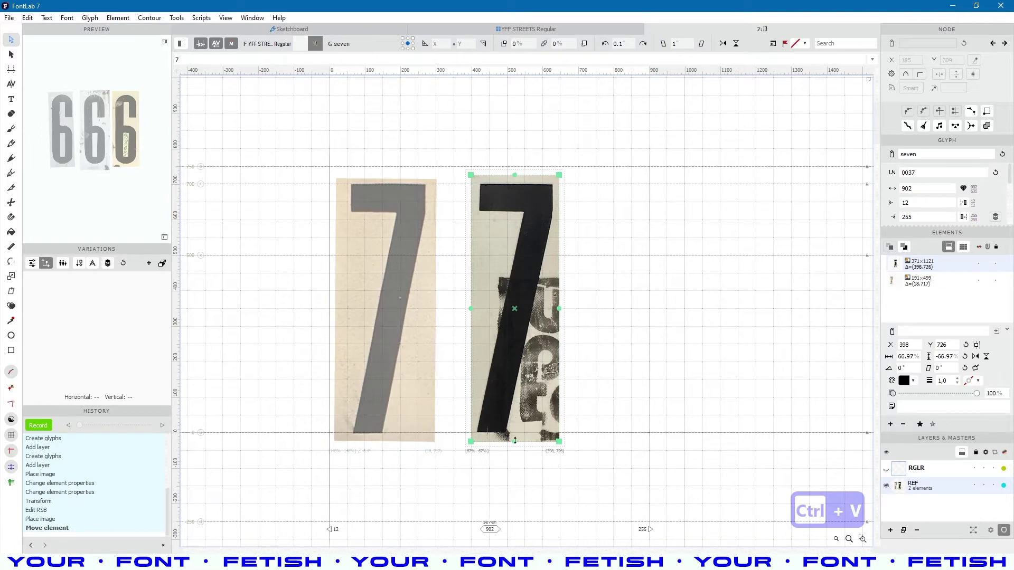
# Lower the second 7 photo's opacity to 47%, move it closer to the first, rotate it to 0.3° and save the font.
pyautogui.click(937, 393)
pyautogui.moveTo(525, 349); pyautogui.dragTo(503, 349)
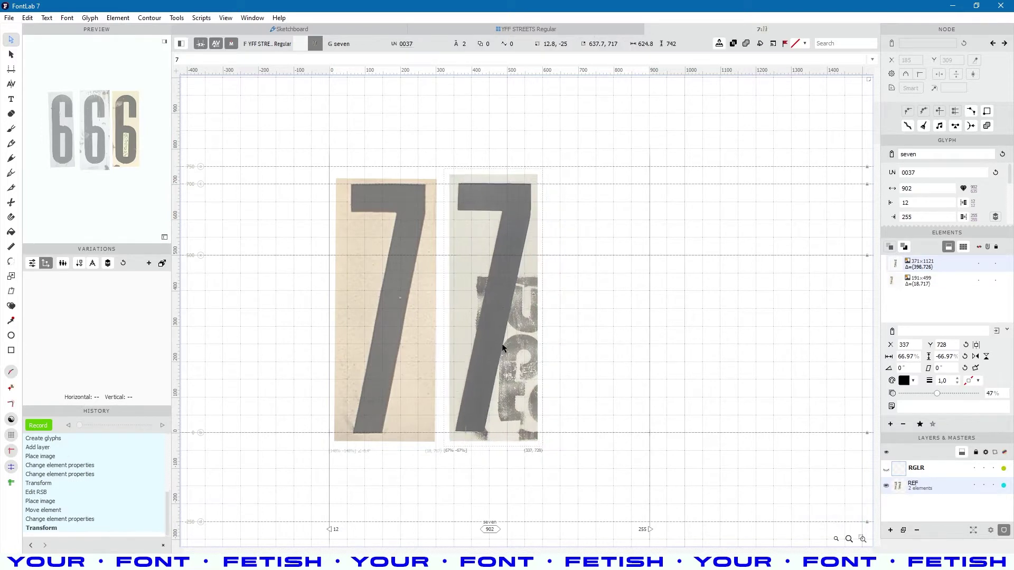
pyautogui.click(488, 289)
pyautogui.click(590, 291)
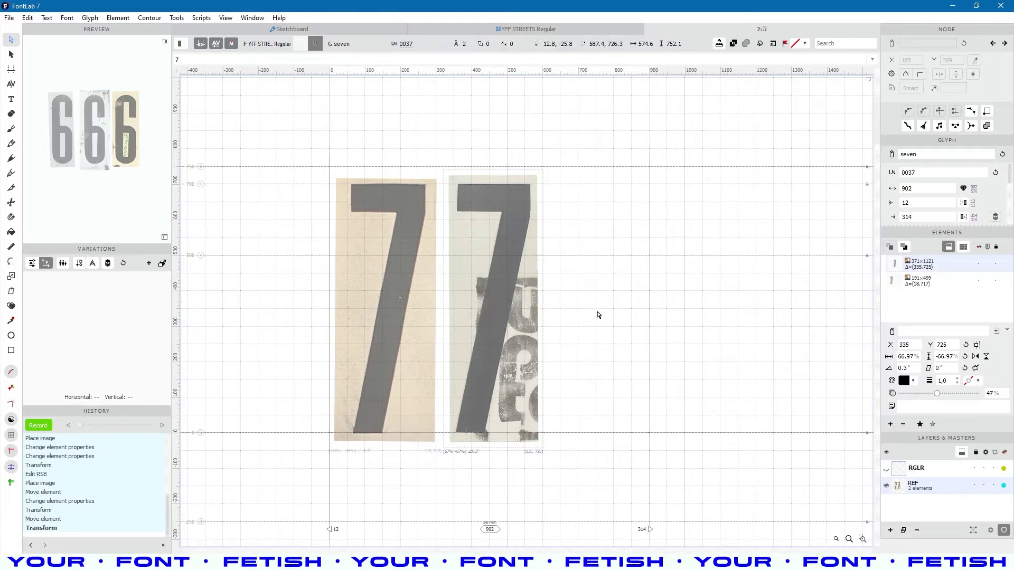
pyautogui.hotkey('ctrl', 's')
# Examine the 7 on the signs in 17 2.JPG, 167.JPG, 174.JPG and 177.JPG, and return to the parent REF folder.
pyautogui.hotkey('alt', 'Tab')
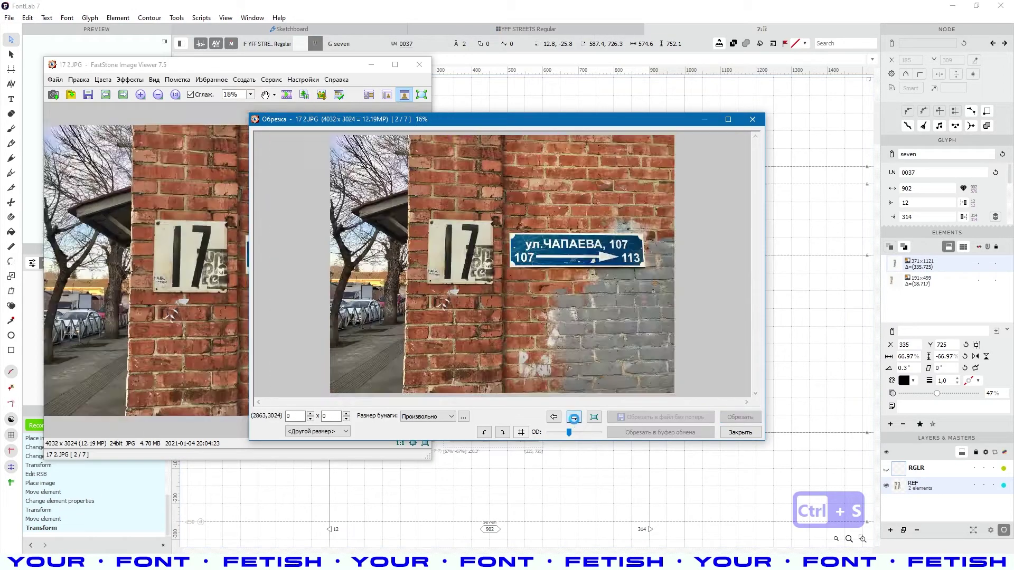
pyautogui.click(574, 417)
pyautogui.click(574, 418)
pyautogui.click(574, 418)
pyautogui.scroll(7, 601, 195)
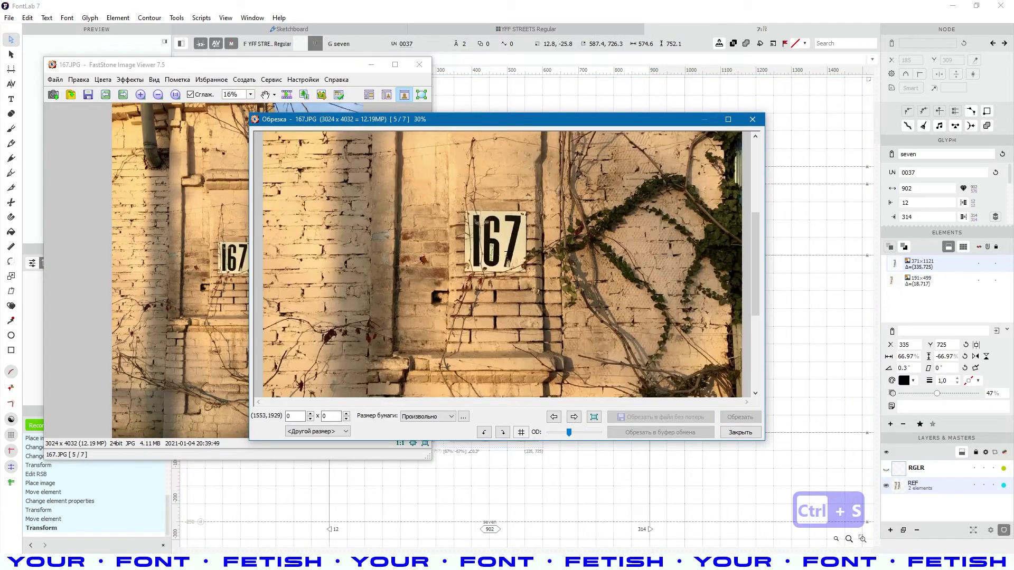
pyautogui.scroll(3, 600, 194)
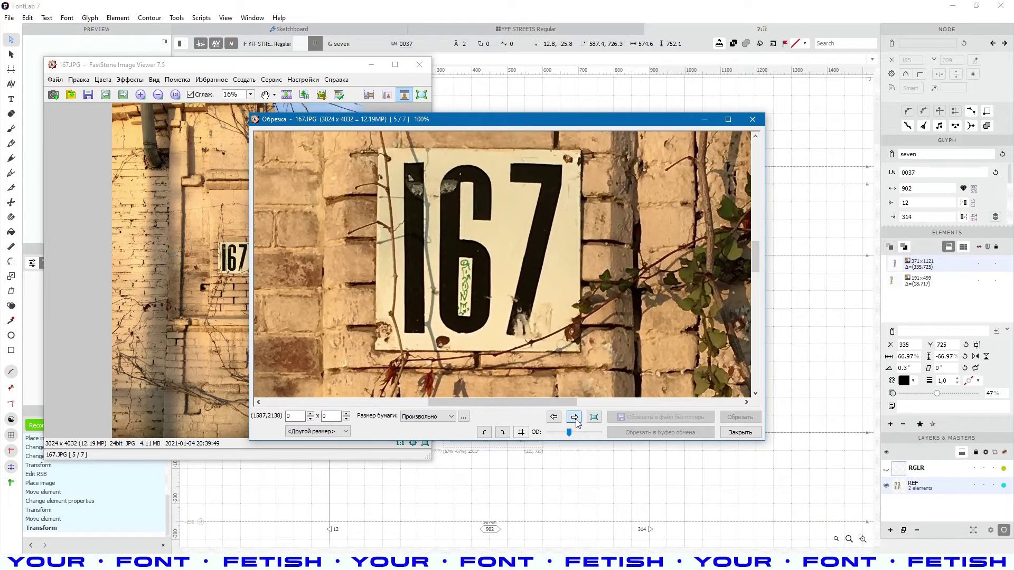
pyautogui.click(574, 417)
pyautogui.scroll(5, 506, 242)
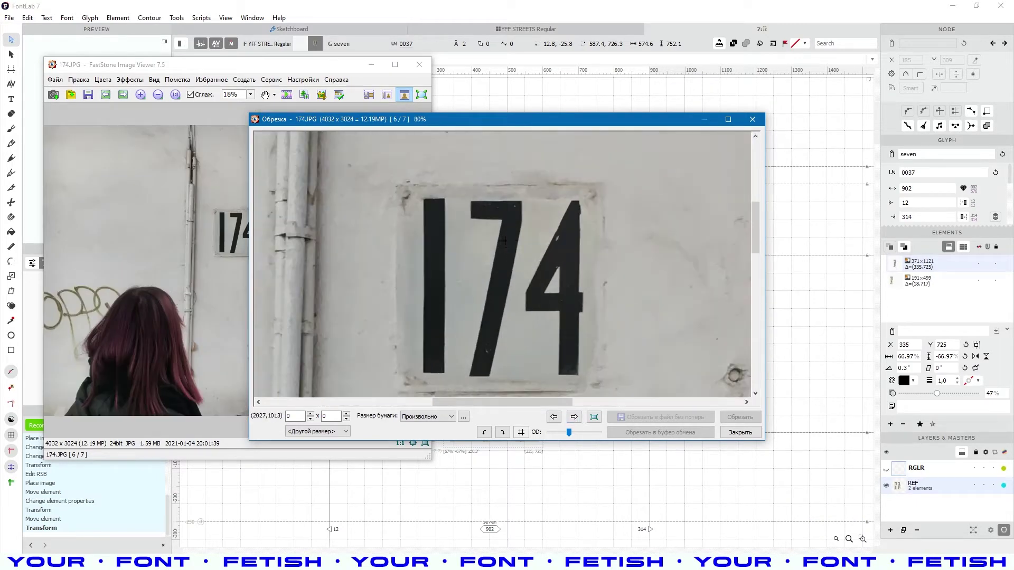
pyautogui.click(575, 417)
pyautogui.scroll(4, 475, 224)
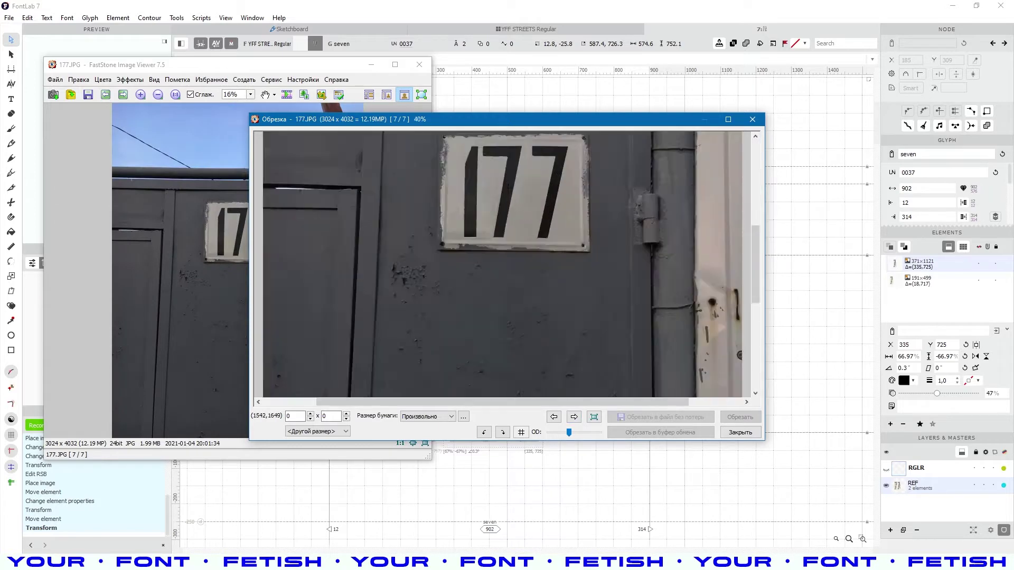
pyautogui.scroll(-2, 475, 224)
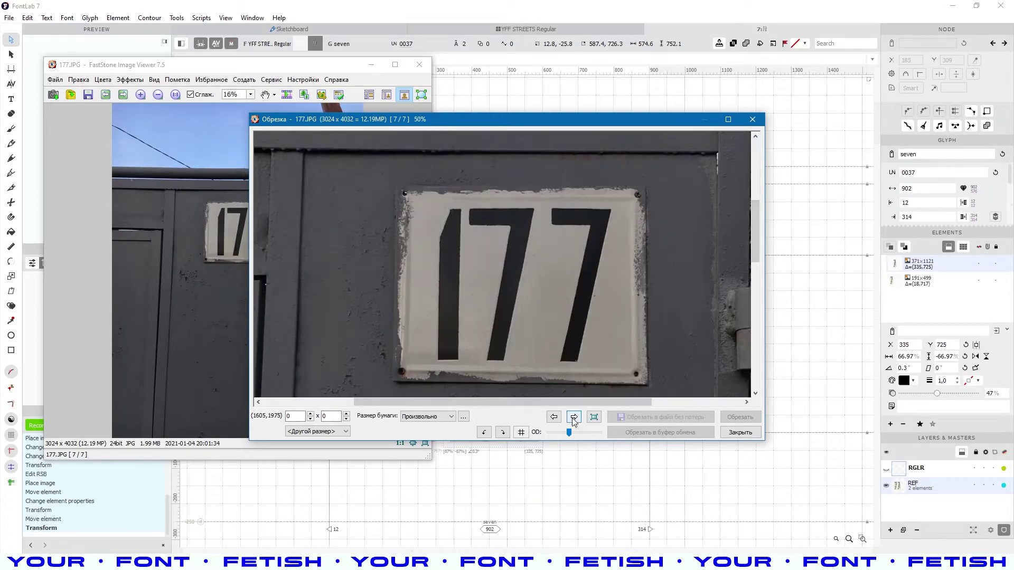
pyautogui.scroll(3, 379, 208)
pyautogui.scroll(-3, 522, 309)
pyautogui.click(749, 437)
pyautogui.click(568, 303)
pyautogui.hotkey('alt', 'Tab')
pyautogui.doubleClick(288, 254)
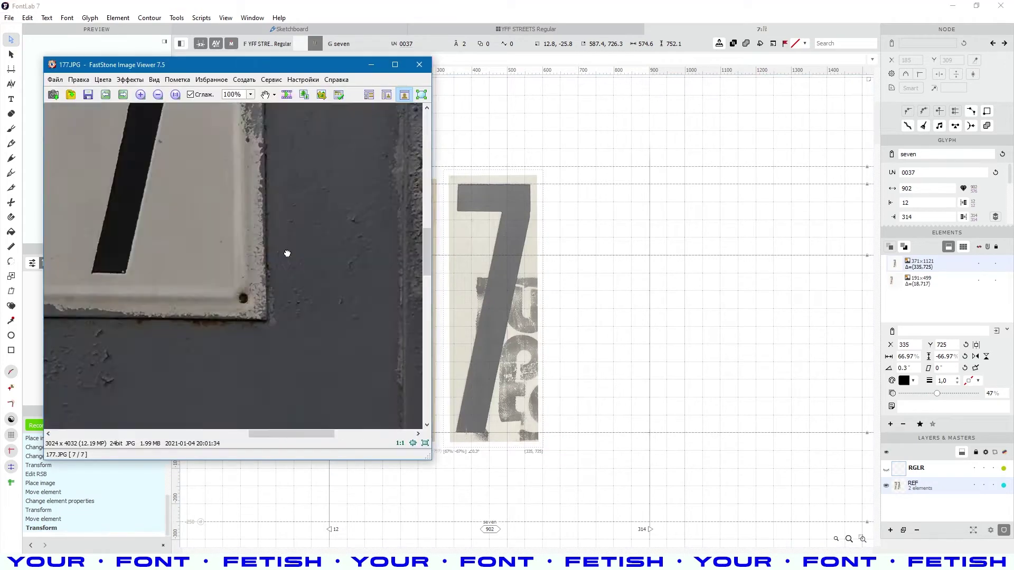
pyautogui.click(83, 111)
# Reduce the right sidebearing of the 7 glyph, save the font and close the glyph.
pyautogui.click(654, 370)
pyautogui.moveTo(650, 368); pyautogui.dragTo(395, 395)
pyautogui.hotkey('ctrl', 's')
pyautogui.hotkey('ctrl', 'w')
# Flag the 7 cell yellow in the font overview and create the glyph for the digit 5.
pyautogui.click(508, 365)
pyautogui.click(428, 382)
pyautogui.click(756, 46)
pyautogui.click(762, 56)
pyautogui.click(605, 364)
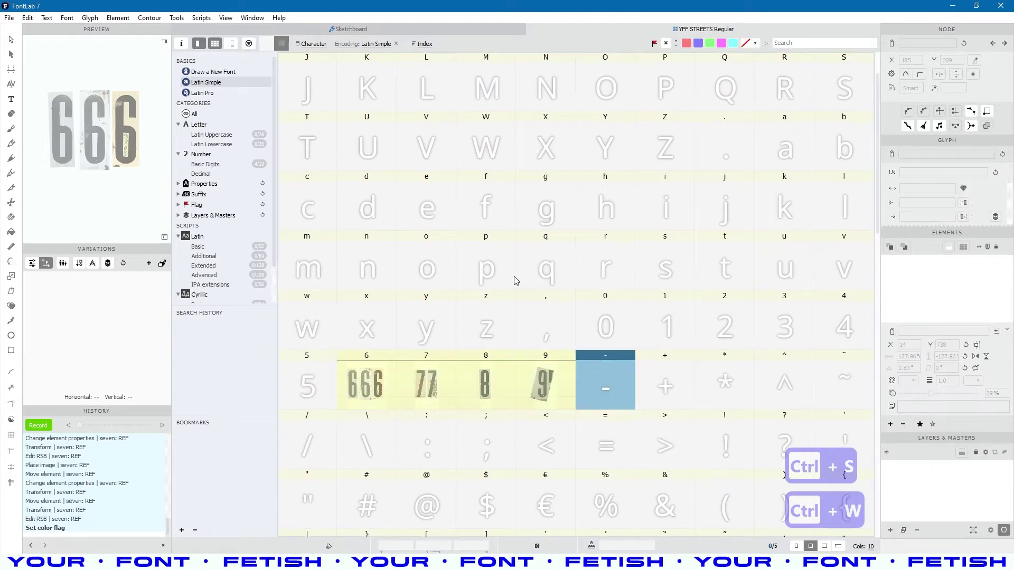
pyautogui.doubleClick(327, 388)
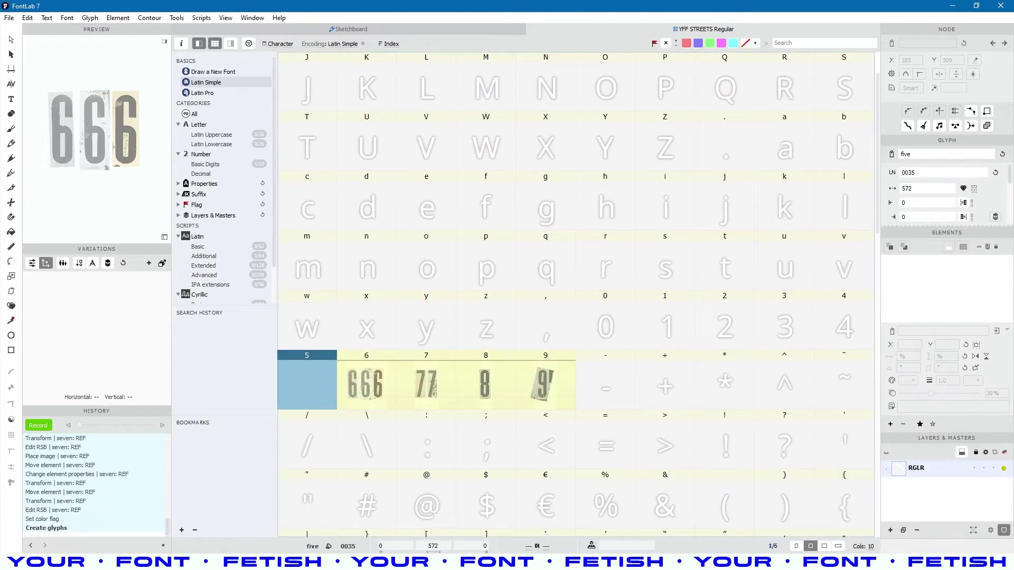
# Open the reference photos in folder 5 of the image viewer and compare the signs containing a 5, ending on 165.JPG.
pyautogui.hotkey('alt', 'Tab')
pyautogui.doubleClick(173, 241)
pyautogui.doubleClick(85, 172)
pyautogui.scroll(-1, 179, 175)
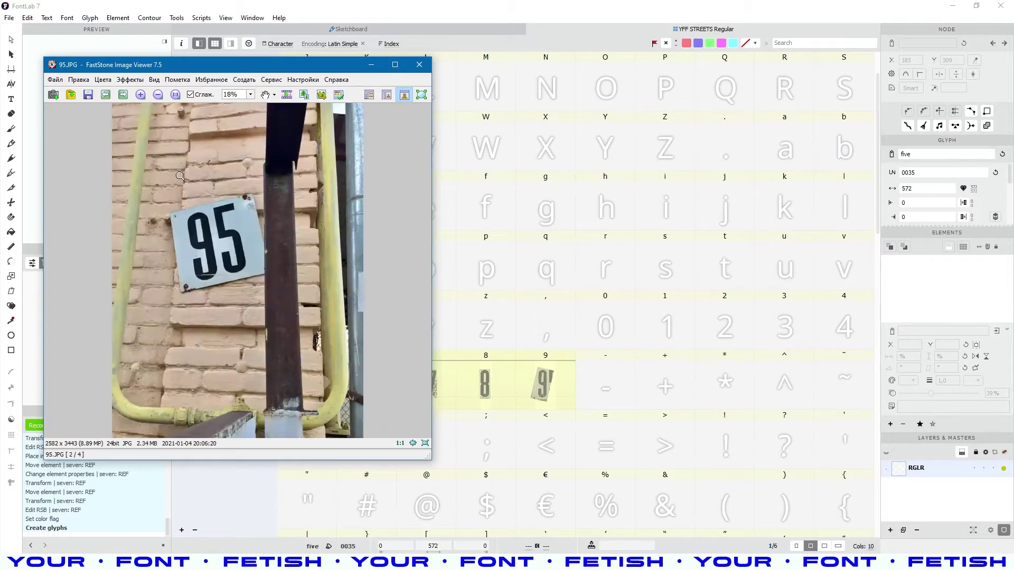
pyautogui.scroll(-2, 181, 175)
pyautogui.moveTo(202, 229); pyautogui.dragTo(192, 252)
pyautogui.scroll(1, 211, 246)
pyautogui.scroll(-1, 297, 103)
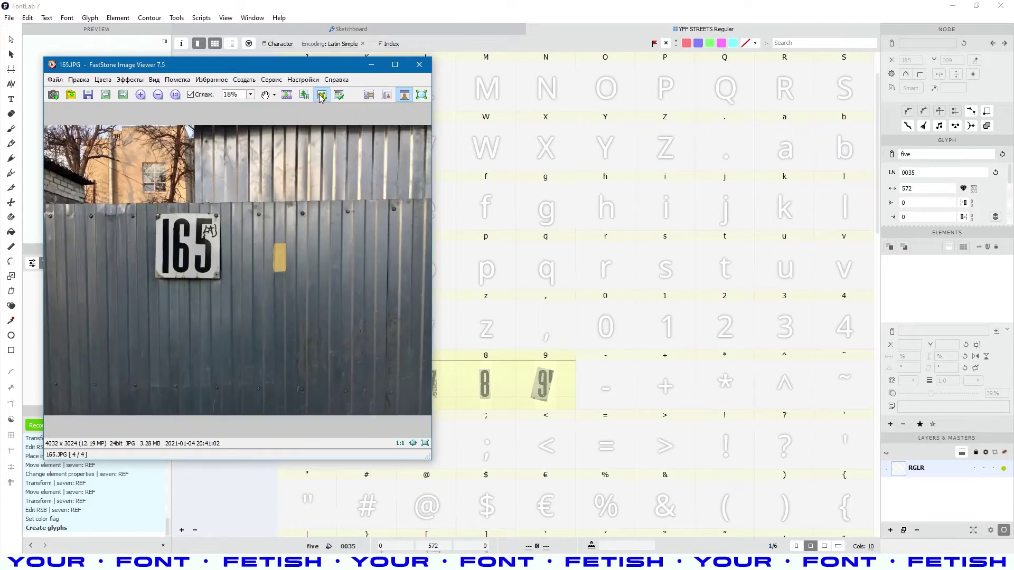
# Select a crop area of about 208 × 599 pixels around the 5 in 165.JPG, copy it and return to FontLab.
pyautogui.click(321, 94)
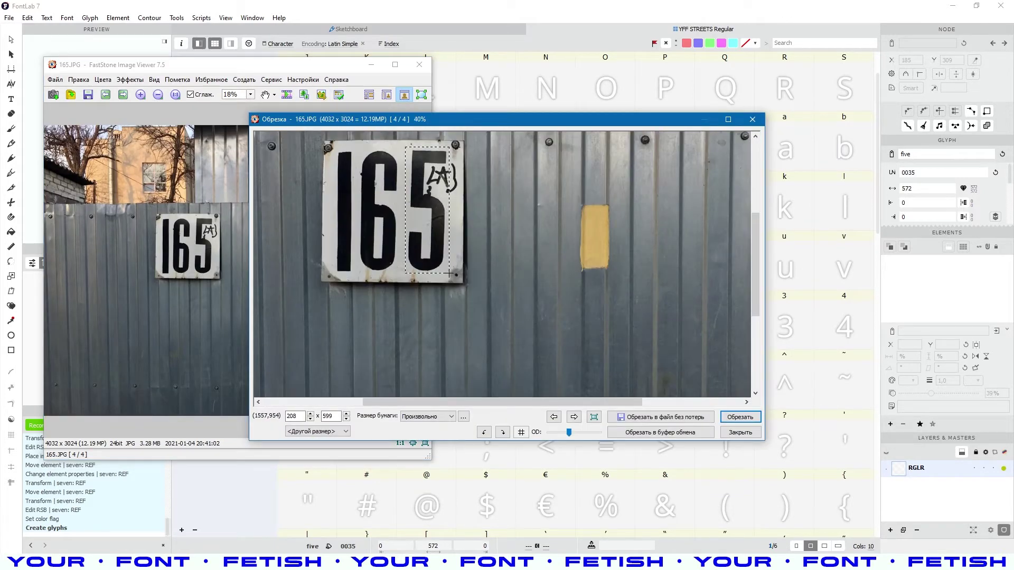
pyautogui.moveTo(449, 273); pyautogui.dragTo(450, 273)
pyautogui.hotkey('ctrl', 'c')
pyautogui.hotkey('ctrl', 'c')
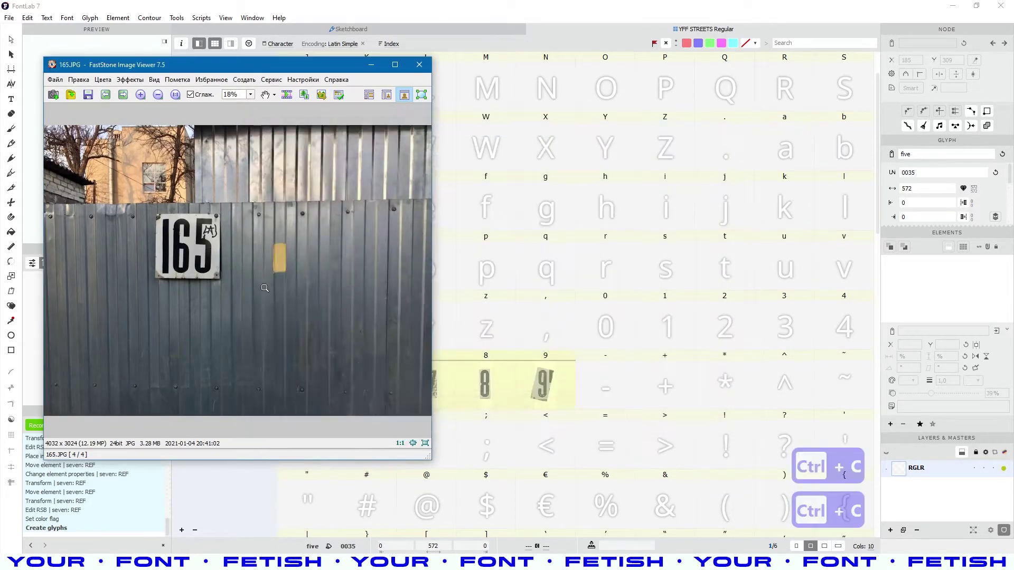
pyautogui.press('Escape')
pyautogui.click(572, 274)
# Add a REF layer to the current glyph 5, paste the photo into it and lower its opacity to 57%.
pyautogui.doubleClick(318, 379)
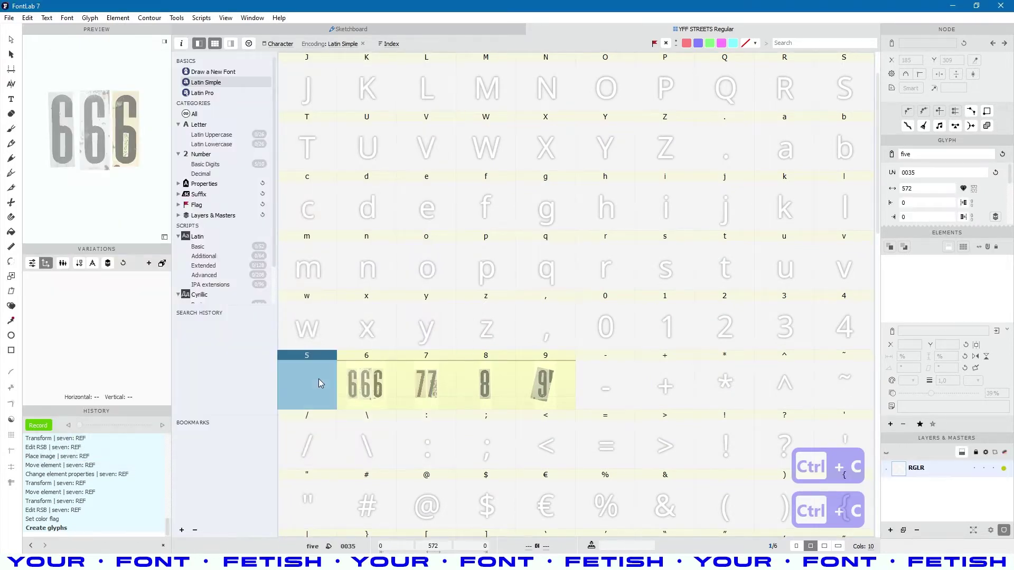
pyautogui.click(897, 533)
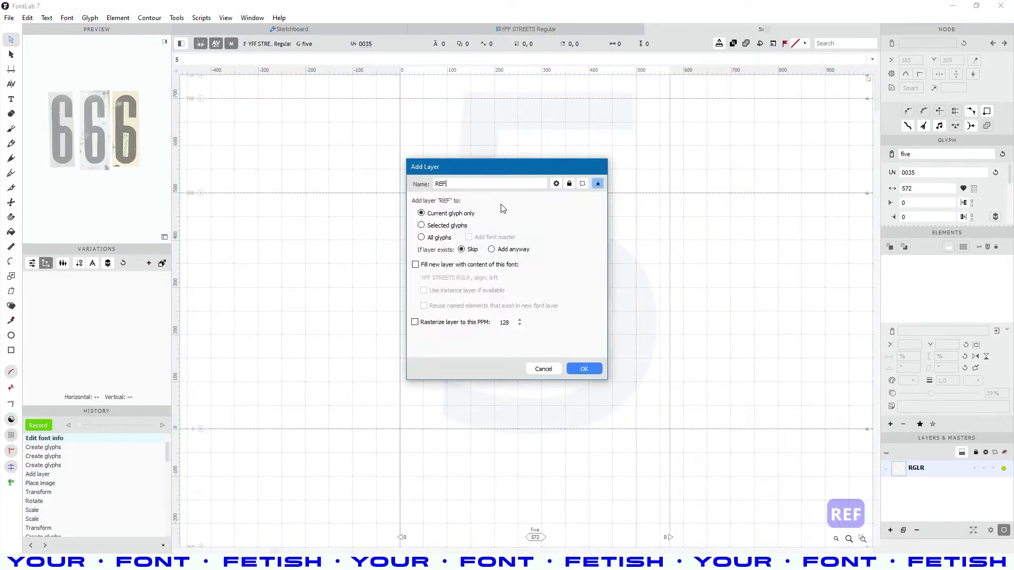
pyautogui.click(583, 369)
pyautogui.hotkey('ctrl', 'v')
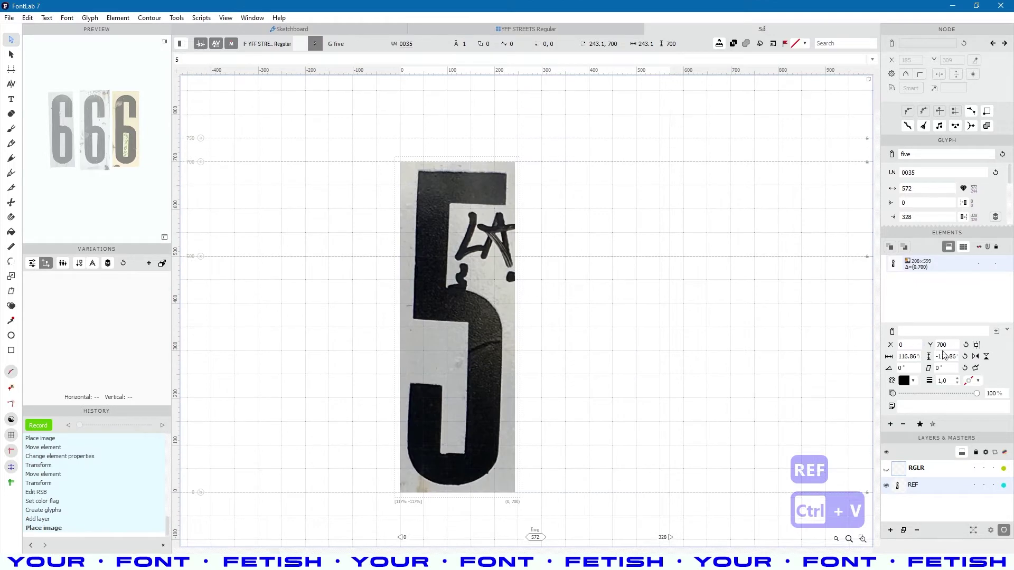
pyautogui.click(451, 194)
pyautogui.scroll(2, 451, 195)
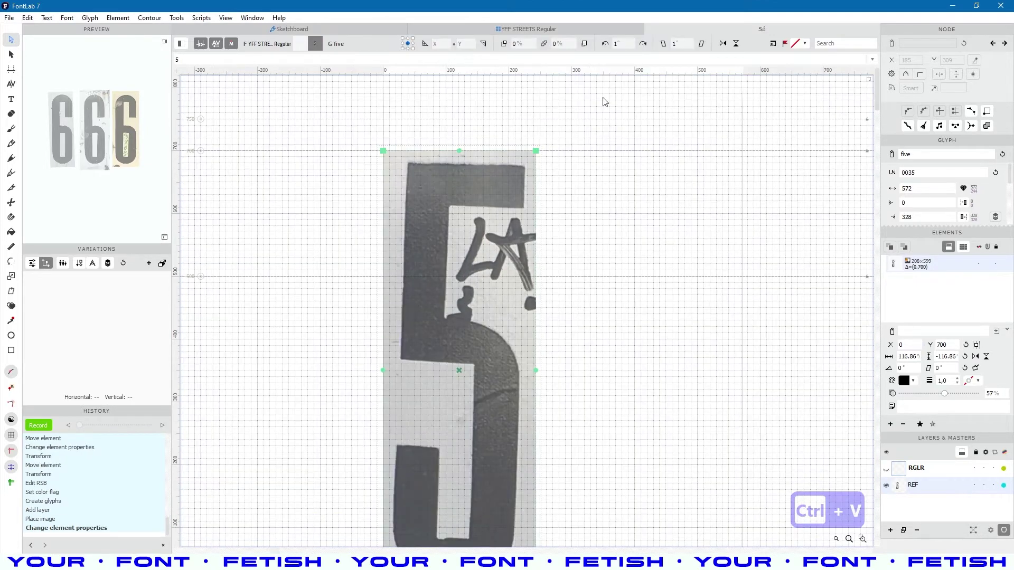
# Rotate the 5 photo counterclockwise to 2.2°, using 0.1° increments for the fine adjustment.
pyautogui.hotkey('ctrl', 'a')
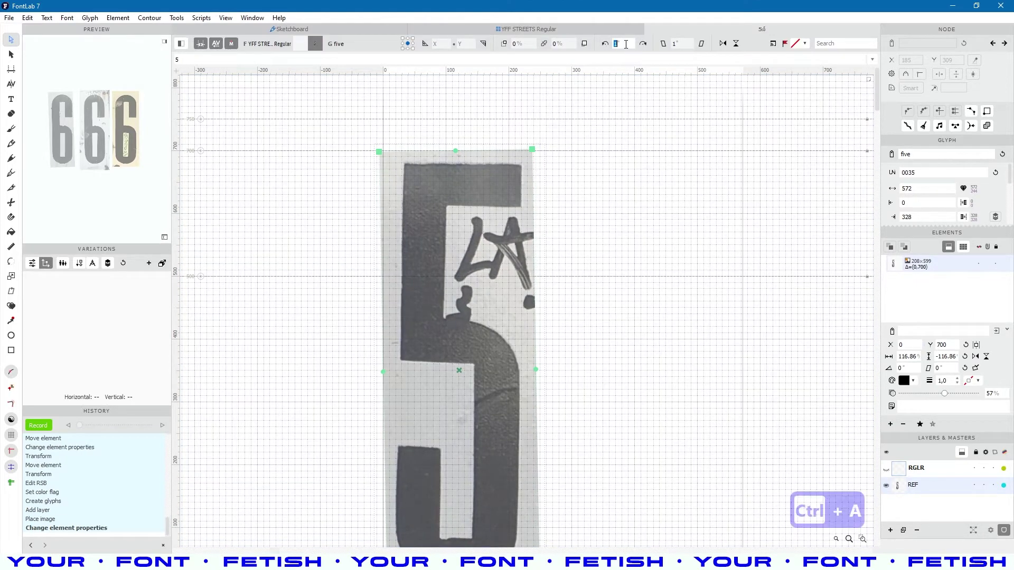
pyautogui.write('0.1')
pyautogui.click(605, 44)
pyautogui.click(605, 45)
pyautogui.click(606, 44)
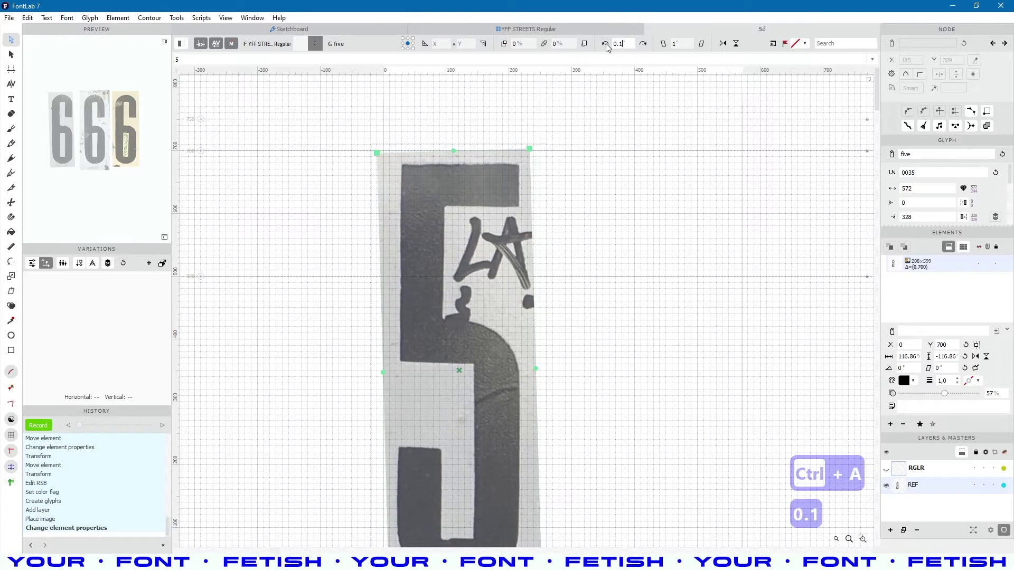
pyautogui.click(606, 44)
pyautogui.click(606, 45)
pyautogui.click(606, 45)
pyautogui.click(607, 45)
pyautogui.scroll(-2, 528, 212)
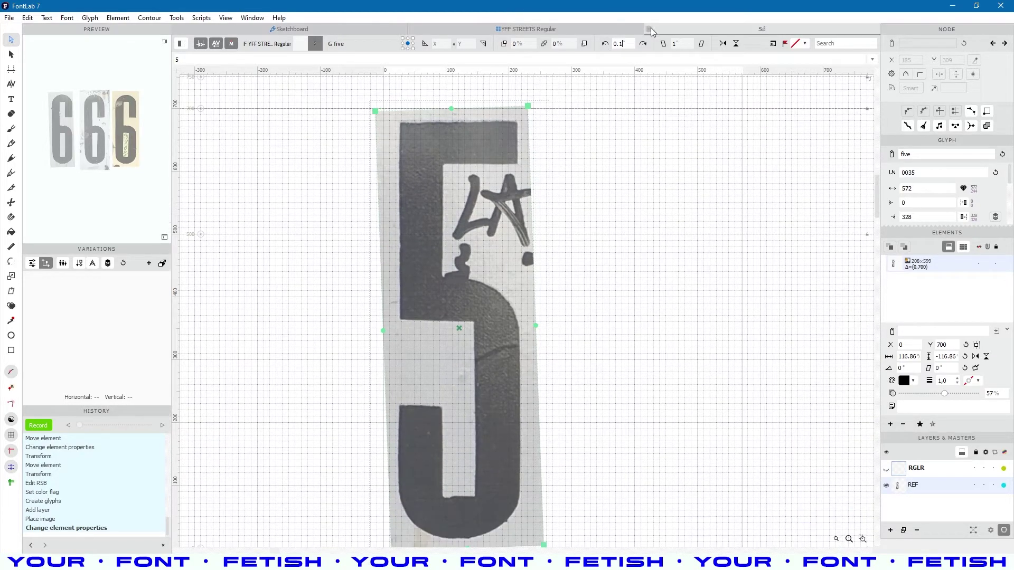
pyautogui.click(605, 44)
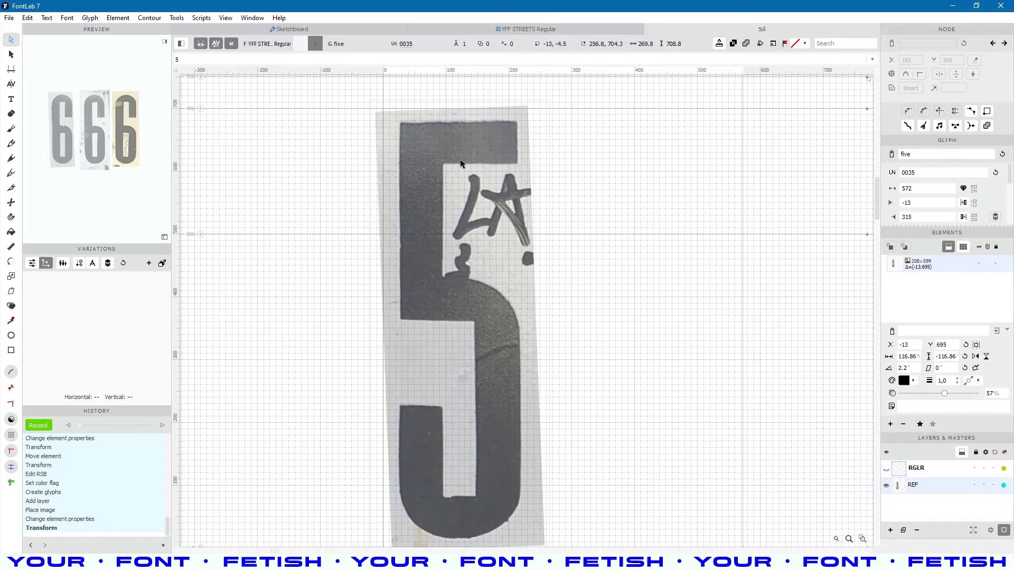
# Move the 5 photo down to the baseline and scale it to 124.56% so the digit reaches the 700 line.
pyautogui.scroll(-2, 462, 238)
pyautogui.moveTo(459, 384); pyautogui.dragTo(462, 399)
pyautogui.scroll(5, 470, 184)
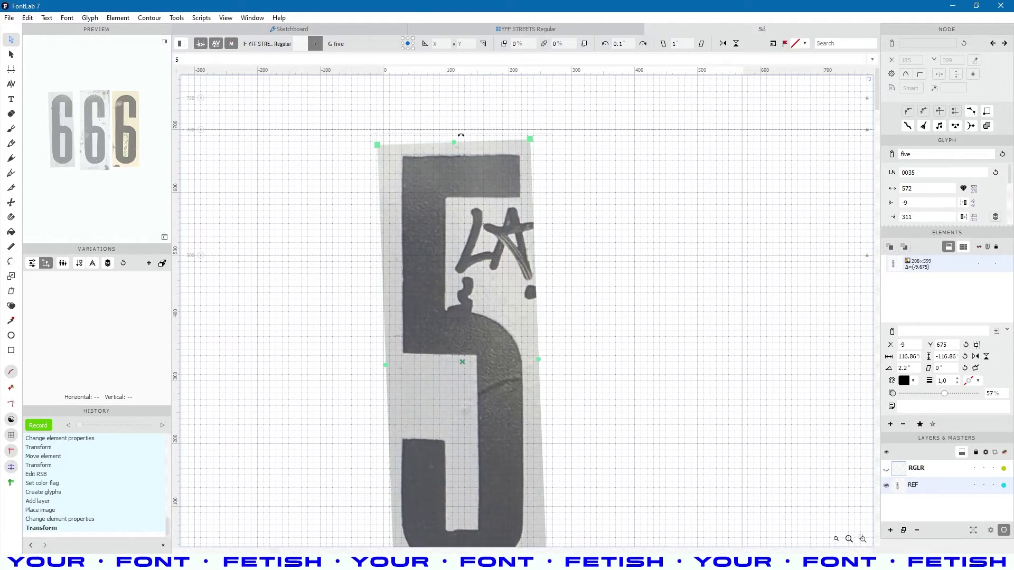
pyautogui.moveTo(456, 138); pyautogui.dragTo(459, 86)
pyautogui.scroll(-4, 463, 244)
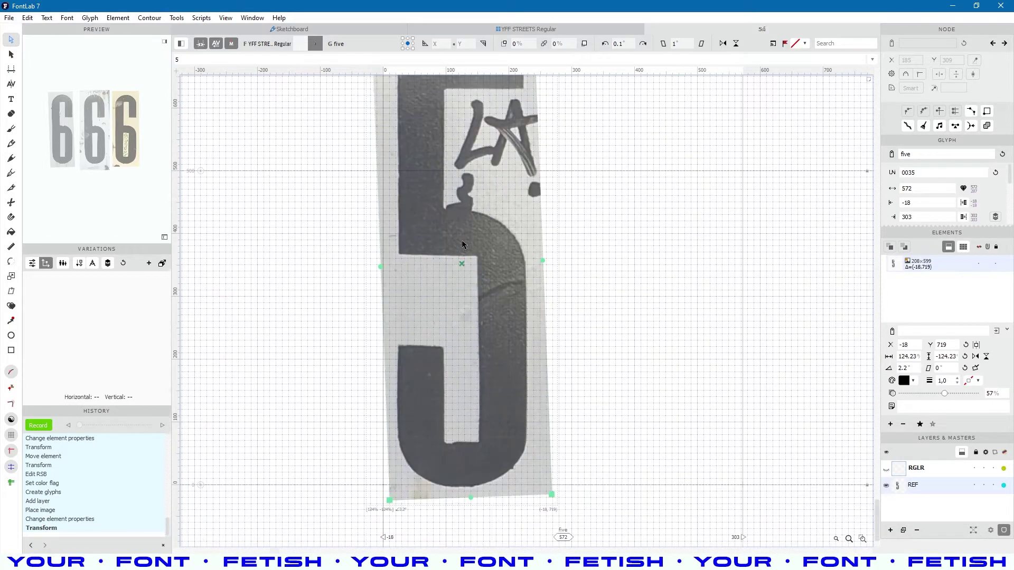
pyautogui.moveTo(471, 497); pyautogui.dragTo(470, 499)
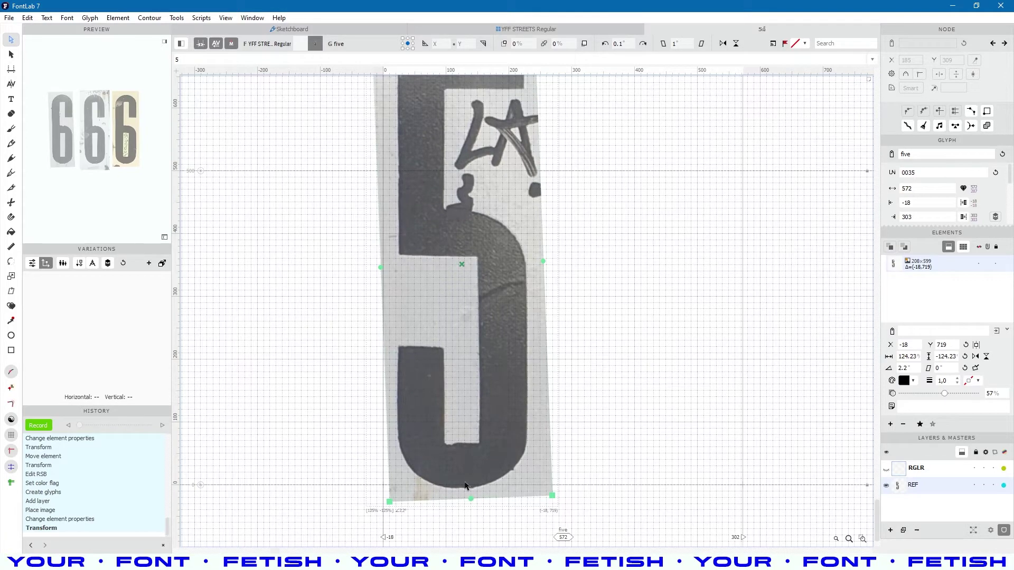
pyautogui.scroll(4, 491, 343)
pyautogui.scroll(-2, 544, 214)
# Switch to the image viewer, copy 165.JPG from folder 5 and paste it into folder 1 of the REF folder.
pyautogui.hotkey('alt', 'Tab')
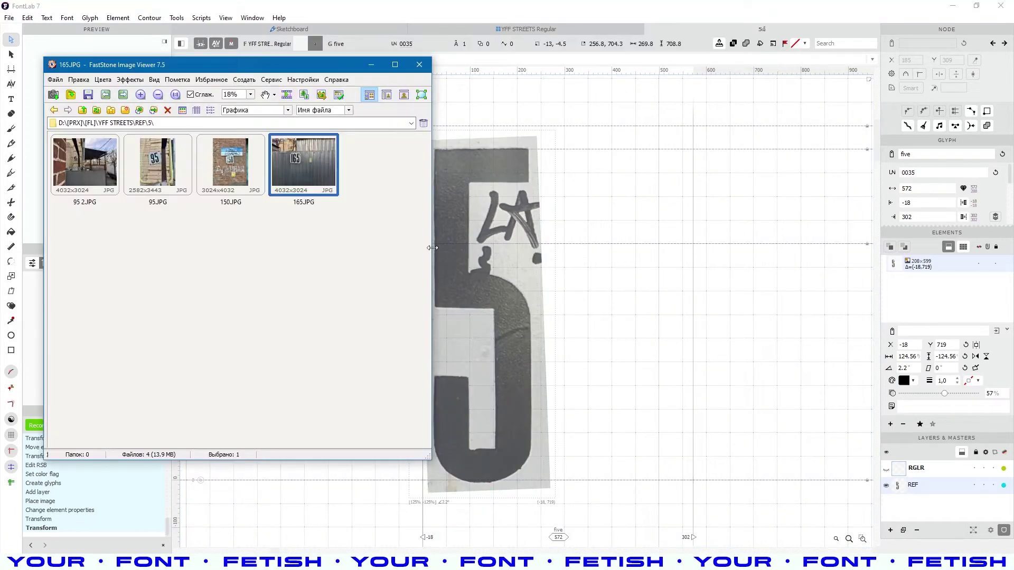
pyautogui.hotkey('ctrl', 'c')
pyautogui.click(82, 110)
pyautogui.doubleClick(117, 160)
pyautogui.press('BackSpace')
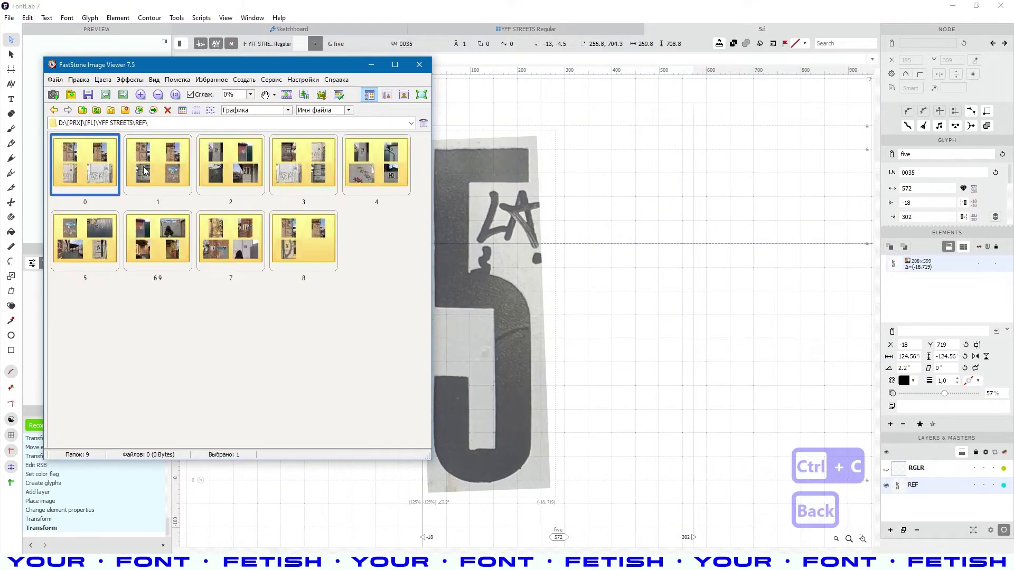
pyautogui.doubleClick(143, 168)
pyautogui.hotkey('ctrl', 'v')
pyautogui.press('BackSpace')
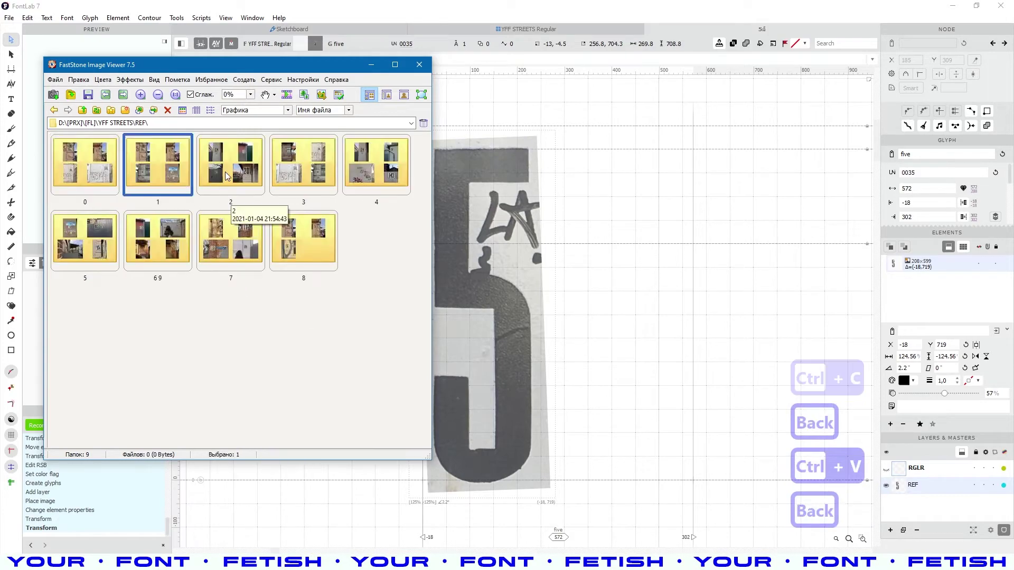
# Open 150.JPG from folder 5 for cropping, select its digit 5 as a 221 × 573 pixel area and copy it.
pyautogui.doubleClick(131, 222)
pyautogui.press('Right')
pyautogui.press('Right')
pyautogui.press('Return')
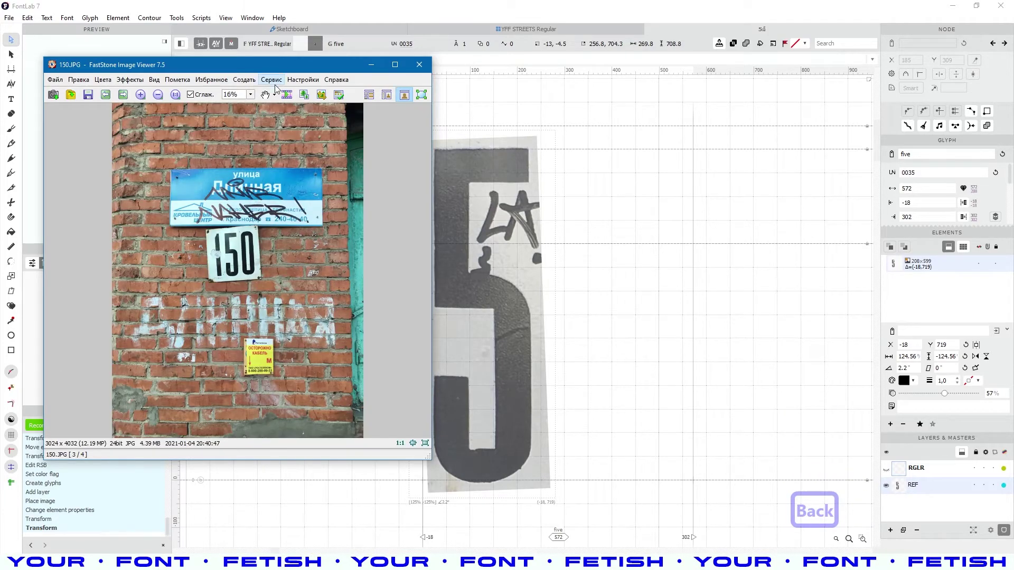
pyautogui.click(322, 94)
pyautogui.scroll(2, 454, 142)
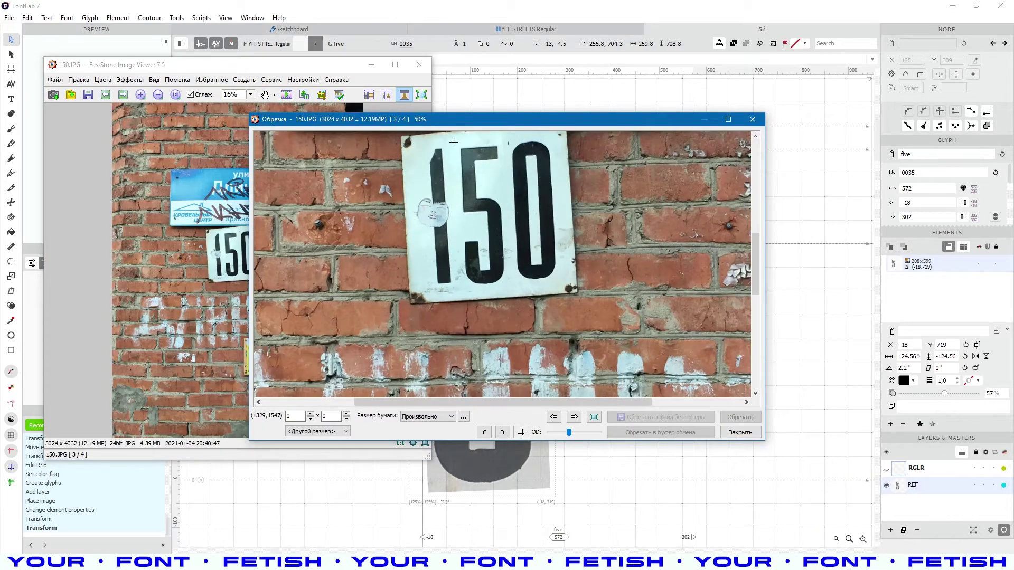
pyautogui.hotkey('ctrl', 'c')
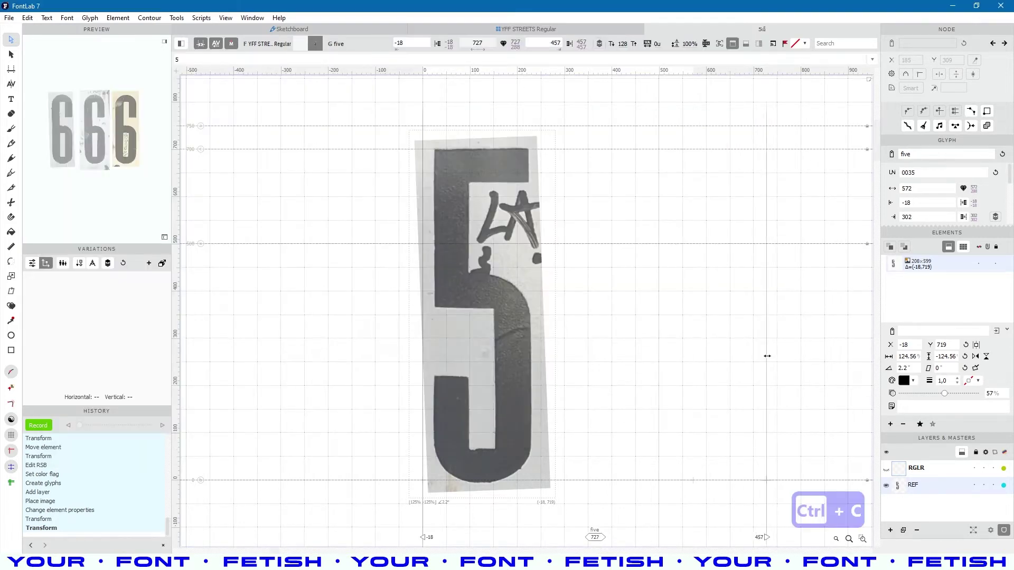
# Widen glyph five to an advance width of 722, paste the copied 5 and place it beside the first photo.
pyautogui.moveTo(765, 345); pyautogui.dragTo(509, 339)
pyautogui.press('space')
pyautogui.hotkey('ctrl', 'v')
pyautogui.moveTo(344, 332); pyautogui.dragTo(509, 357)
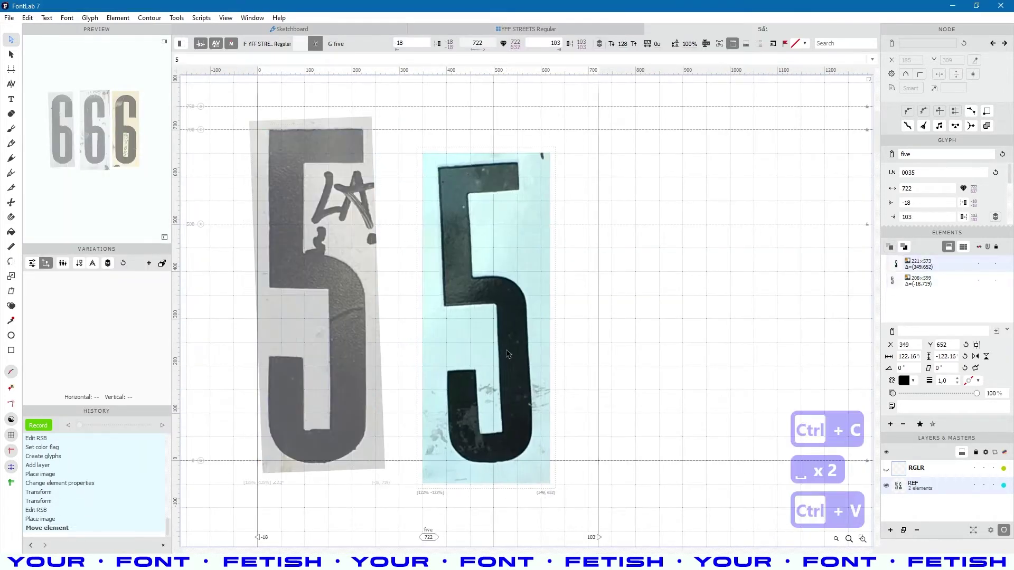
# Lower the second 5 photo's opacity to 50% and rotate it clockwise to -2.5° in 0.1° increments.
pyautogui.click(642, 45)
pyautogui.click(643, 45)
pyautogui.click(643, 45)
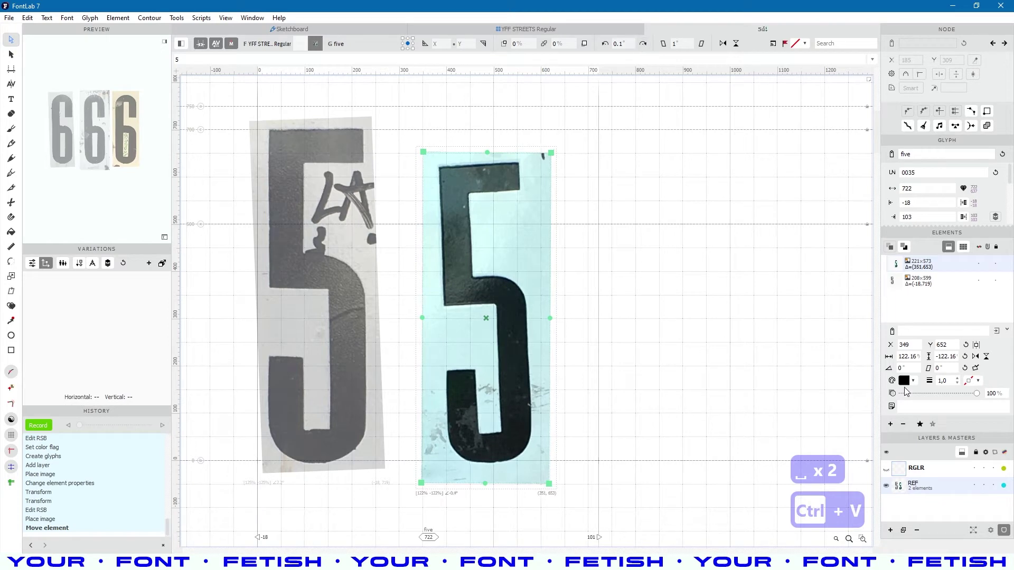
pyautogui.click(940, 393)
pyautogui.scroll(3, 484, 216)
pyautogui.click(643, 45)
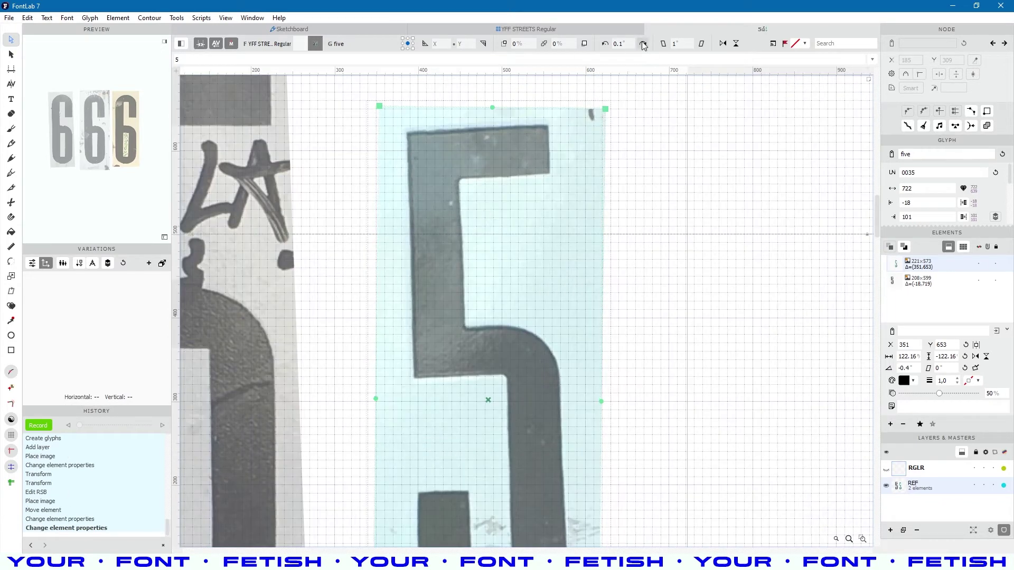
pyautogui.click(643, 45)
pyautogui.click(643, 45)
pyautogui.click(643, 45)
pyautogui.click(643, 44)
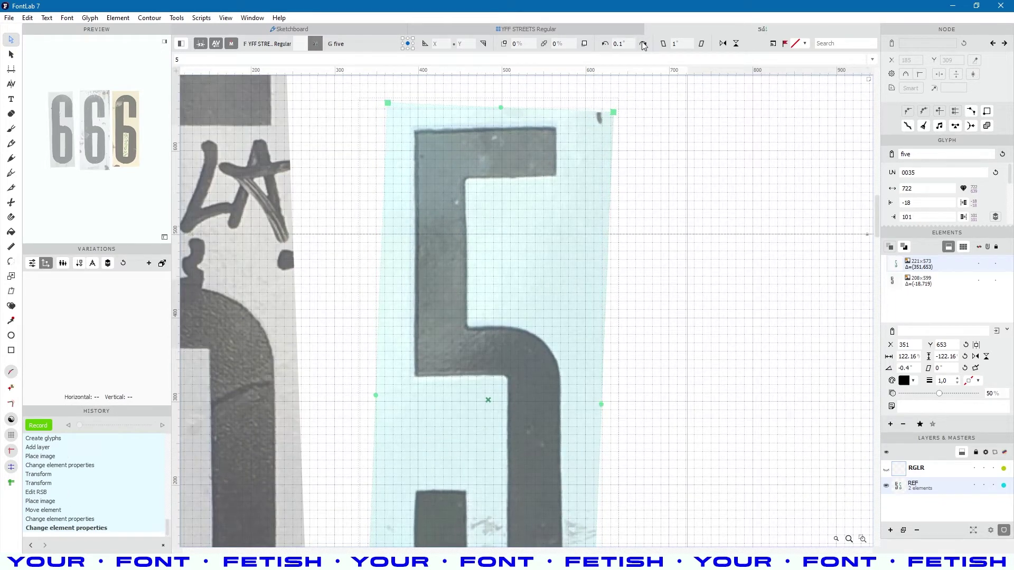
pyautogui.click(643, 45)
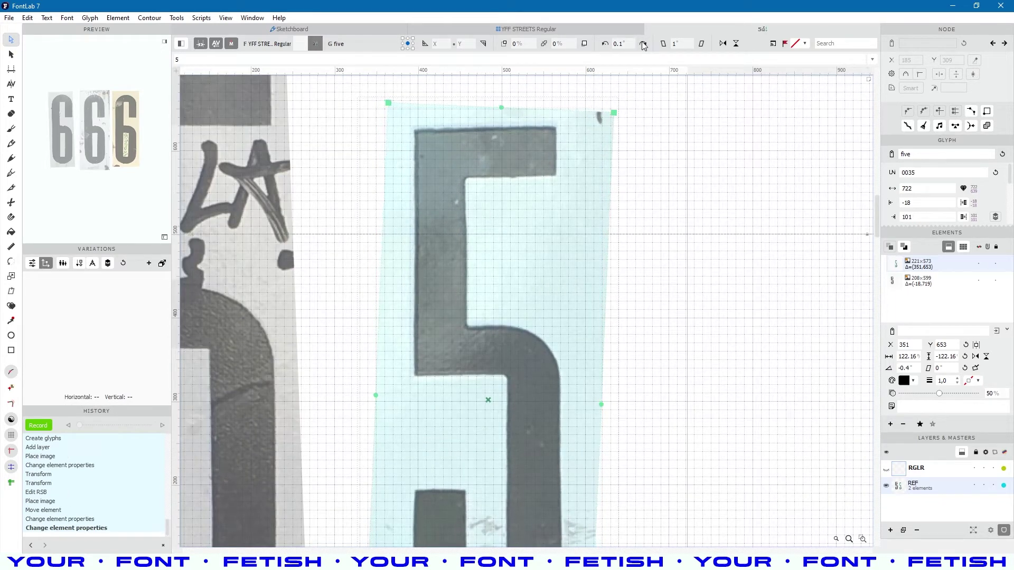
# Slant the second 5 photo to -1.13° so the digit's stems and horizontal bars line up with the grid.
pyautogui.click(679, 43)
pyautogui.scroll(-3, 620, 195)
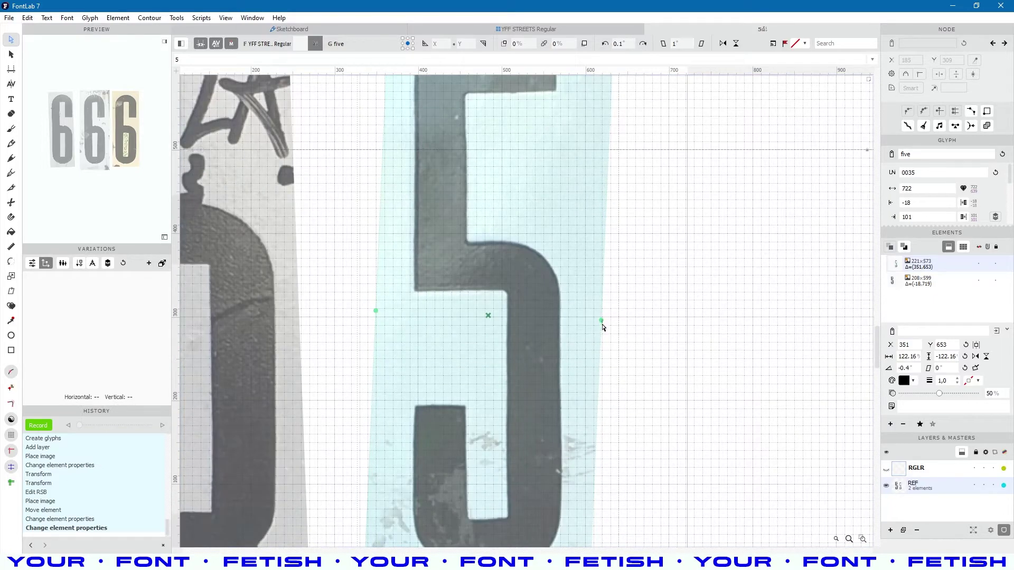
pyautogui.moveTo(602, 321); pyautogui.dragTo(602, 324)
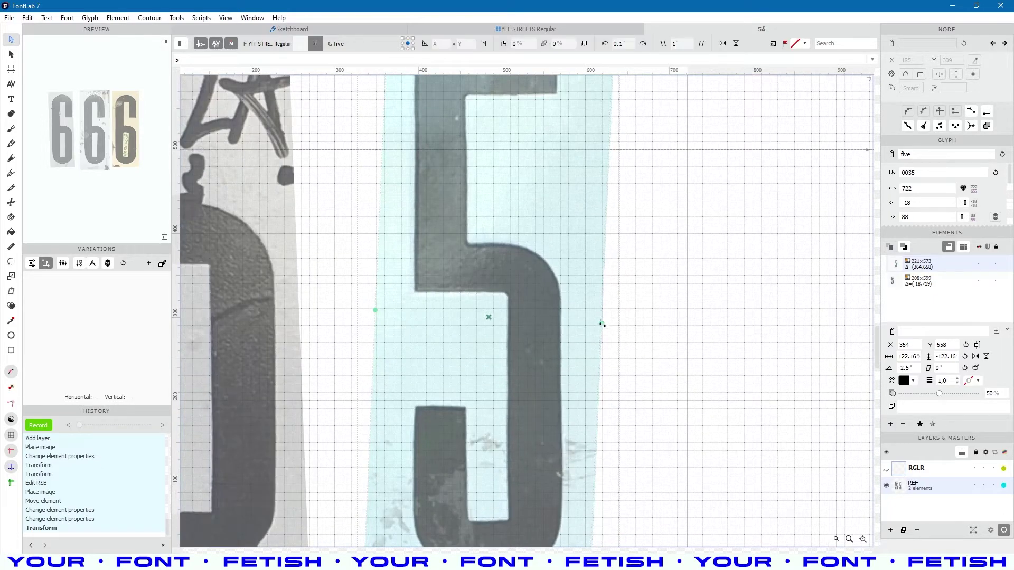
pyautogui.scroll(-3, 546, 313)
# Scale the second 5 photo to 136.85% so the digit spans from the baseline to the 700 line, and deselect it.
pyautogui.scroll(12, 549, 314)
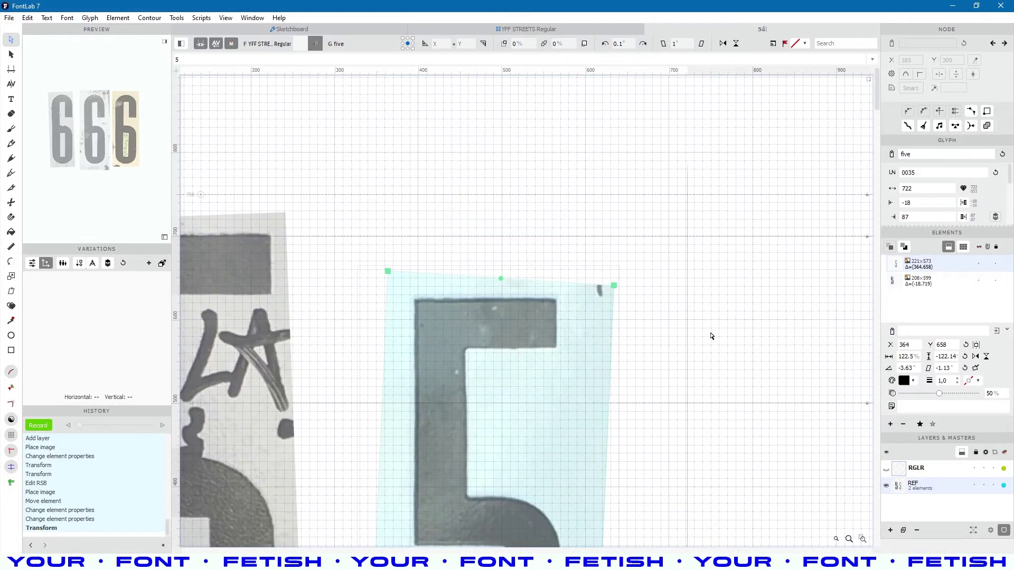
pyautogui.moveTo(518, 281); pyautogui.dragTo(521, 214)
pyautogui.scroll(-10, 487, 333)
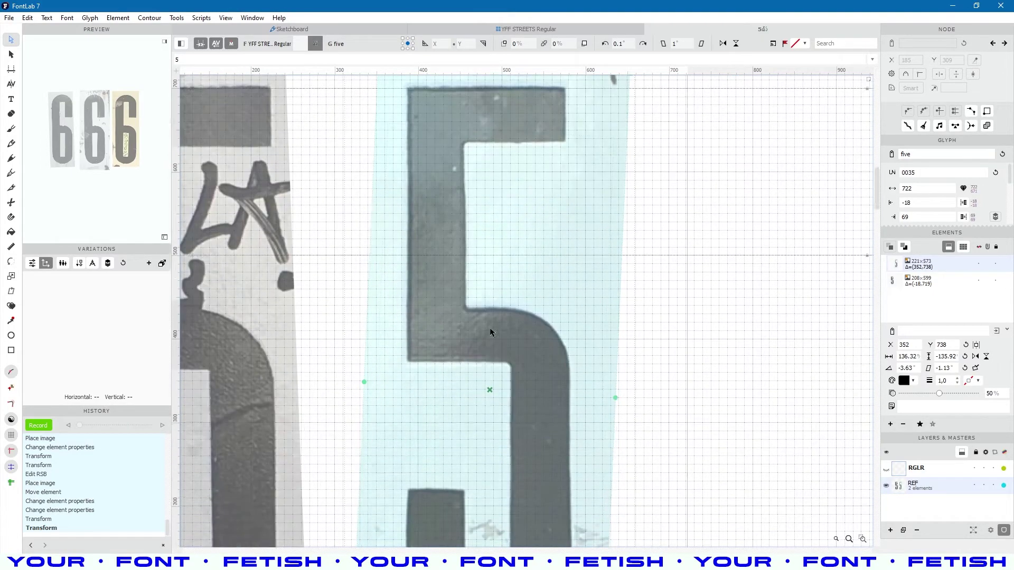
pyautogui.scroll(-3, 500, 254)
pyautogui.click(650, 286)
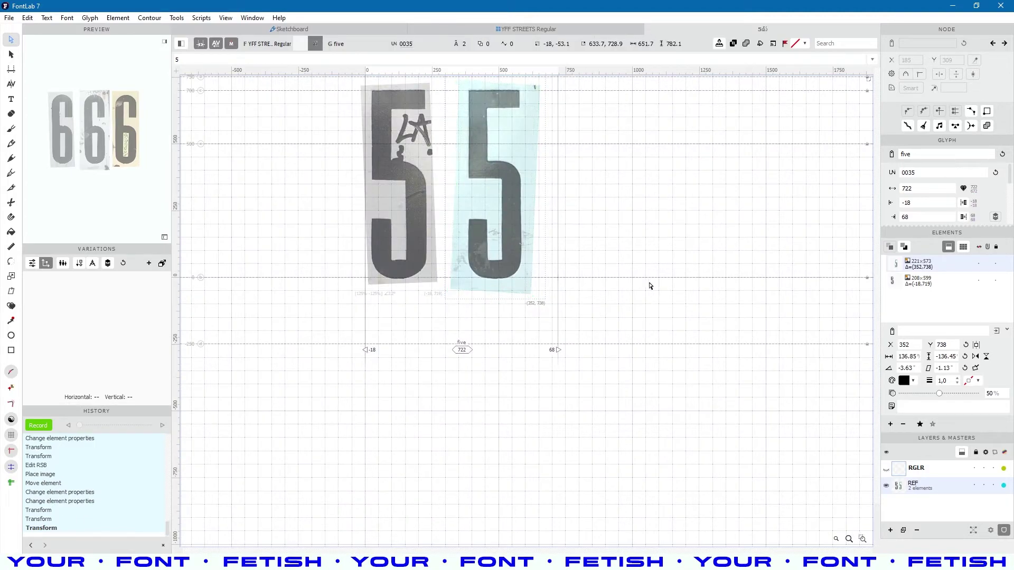
# Switch to the image viewer's crop window, go to 95 2.JPG, select its digit 5 as a 181 × 333 pixel area and copy it.
pyautogui.hotkey('alt', 'Tab')
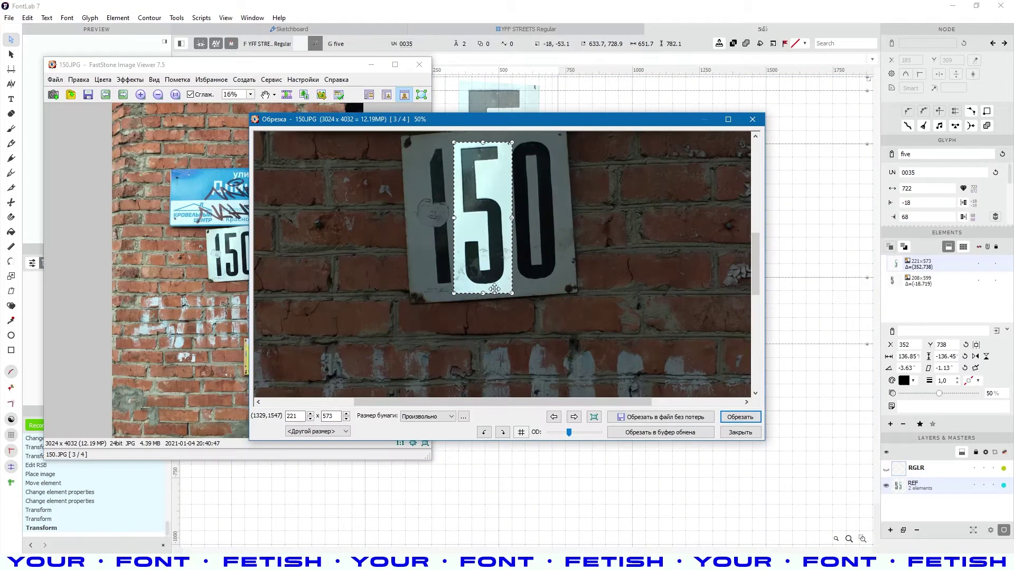
pyautogui.click(581, 338)
pyautogui.click(553, 417)
pyautogui.scroll(5, 681, 233)
pyautogui.scroll(4, 681, 233)
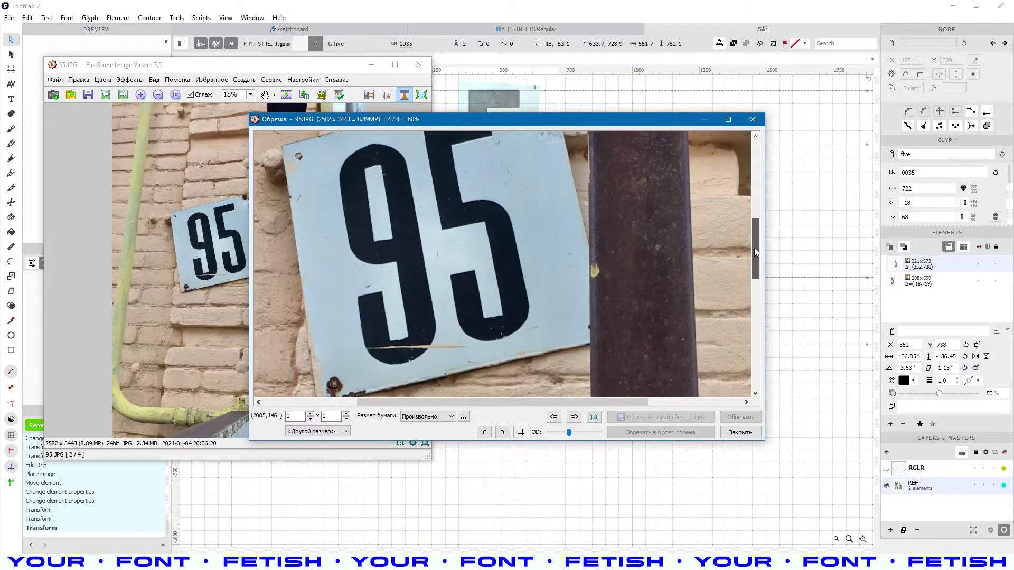
pyautogui.moveTo(552, 404); pyautogui.dragTo(474, 405)
pyautogui.moveTo(756, 269); pyautogui.dragTo(756, 243)
pyautogui.moveTo(504, 235); pyautogui.dragTo(580, 374)
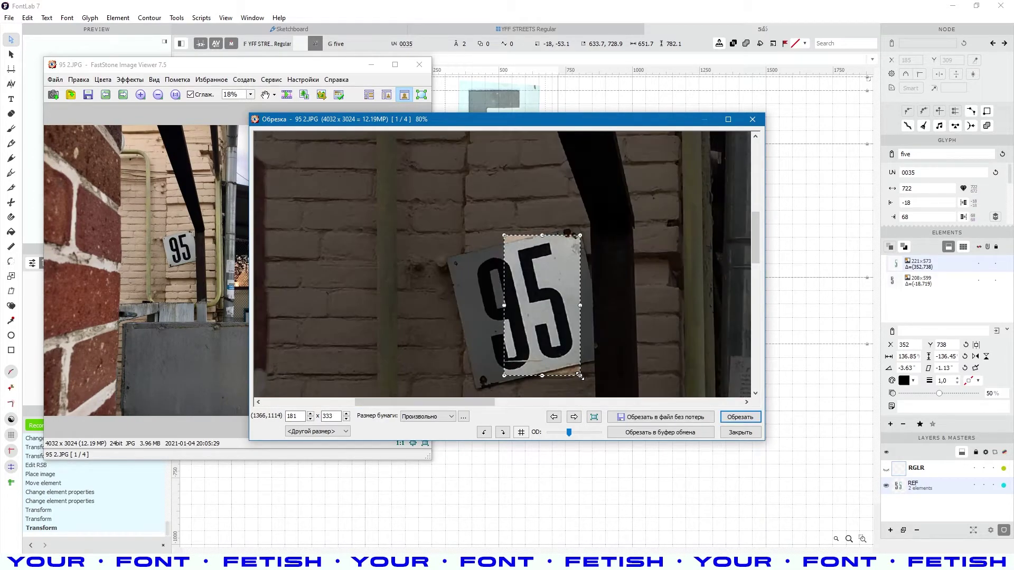
pyautogui.hotkey('ctrl', 'c')
# Back in FontLab, widen glyph five to an advance width of 1099, paste the copied 5 and place it beside the second photo.
pyautogui.moveTo(559, 252); pyautogui.dragTo(659, 242)
pyautogui.press('space')
pyautogui.moveTo(627, 204); pyautogui.dragTo(508, 316)
pyautogui.hotkey('ctrl', 'v')
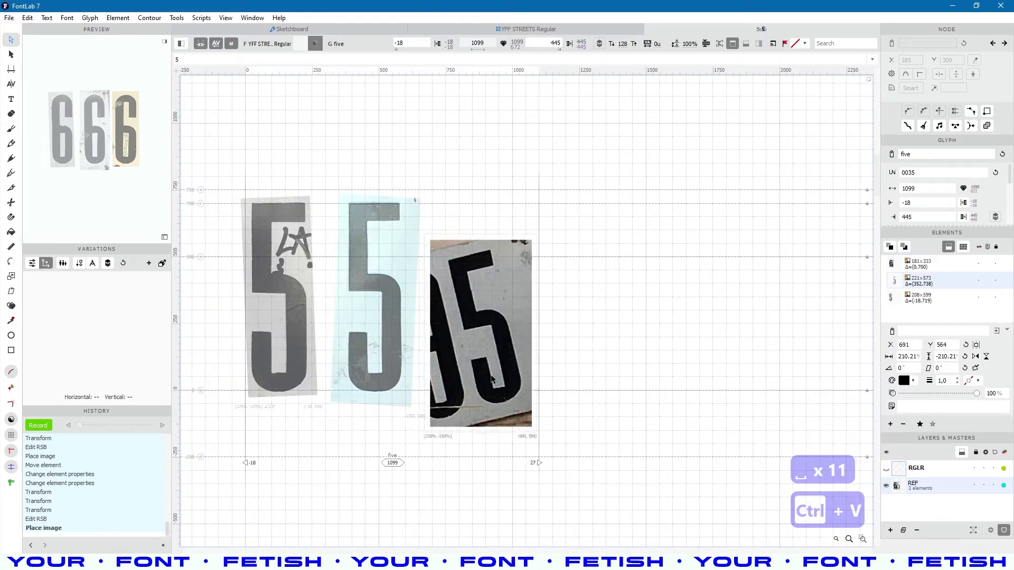
# Rotate the third 5 photo clockwise to -12.72° and scale it to 261.62% so the digit spans from the baseline to the 700 line.
pyautogui.moveTo(592, 231); pyautogui.dragTo(602, 256)
pyautogui.moveTo(539, 365); pyautogui.dragTo(505, 355)
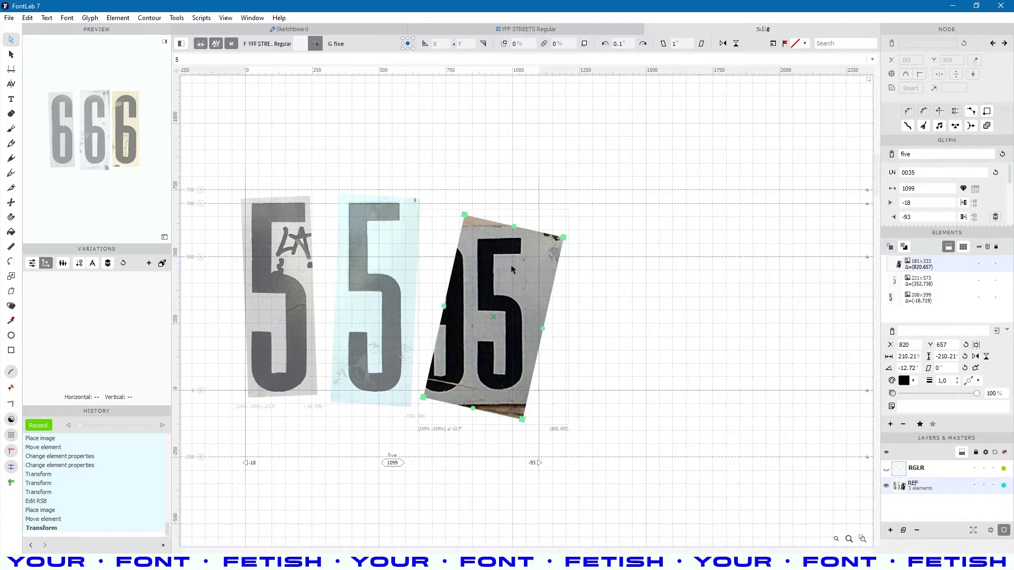
pyautogui.moveTo(514, 226); pyautogui.dragTo(522, 188)
pyautogui.scroll(4, 476, 401)
pyautogui.moveTo(464, 427); pyautogui.dragTo(459, 447)
pyautogui.scroll(-4, 459, 446)
pyautogui.scroll(5, 531, 224)
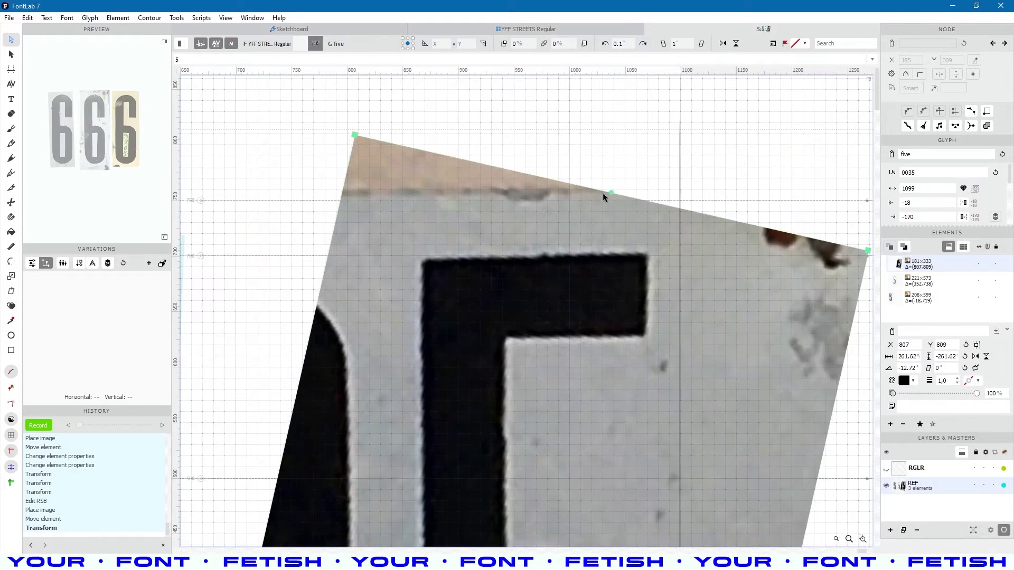
pyautogui.scroll(-5, 656, 301)
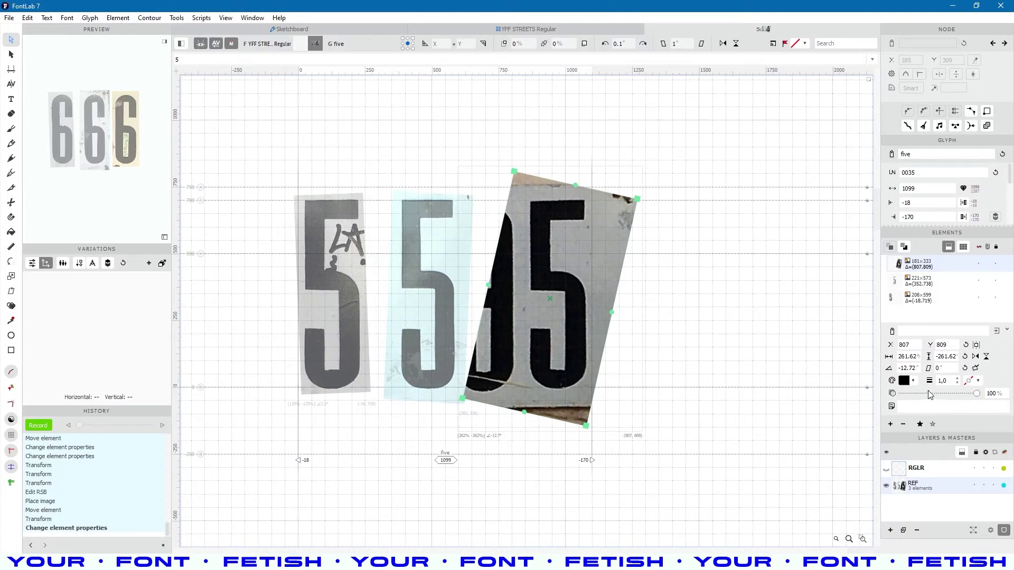
# Lower the opacity of the tilted third reference image of the 5 to 55% and save the font.
pyautogui.click(942, 393)
pyautogui.press('space')
pyautogui.moveTo(702, 373); pyautogui.dragTo(679, 411)
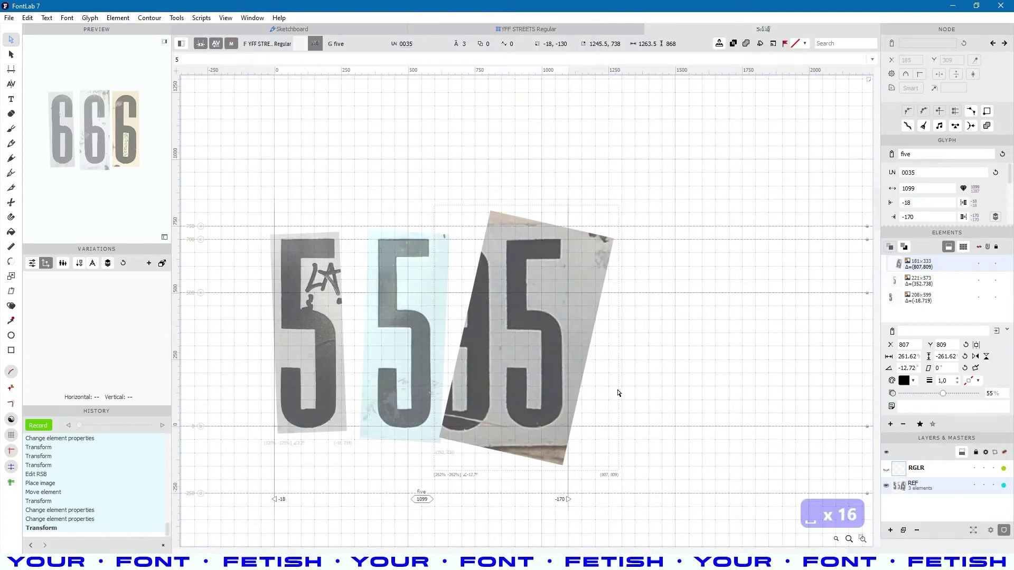
pyautogui.hotkey('ctrl', 's')
# Switch to FastStone Image Viewer, close the crop window, and display 140.JPG from the reference folder 4.
pyautogui.click(394, 560)
pyautogui.click(458, 271)
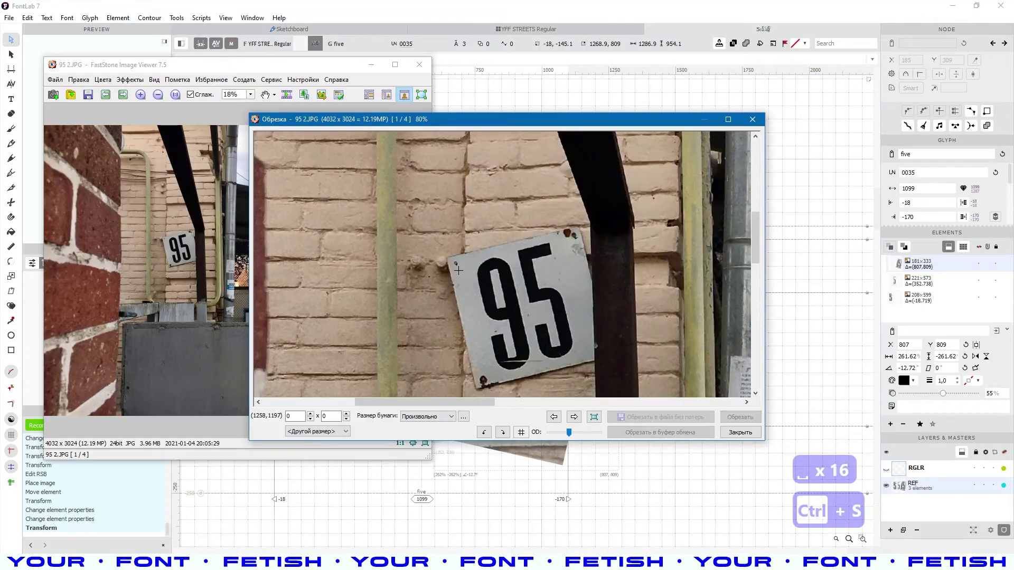
pyautogui.press('Escape')
pyautogui.click(83, 110)
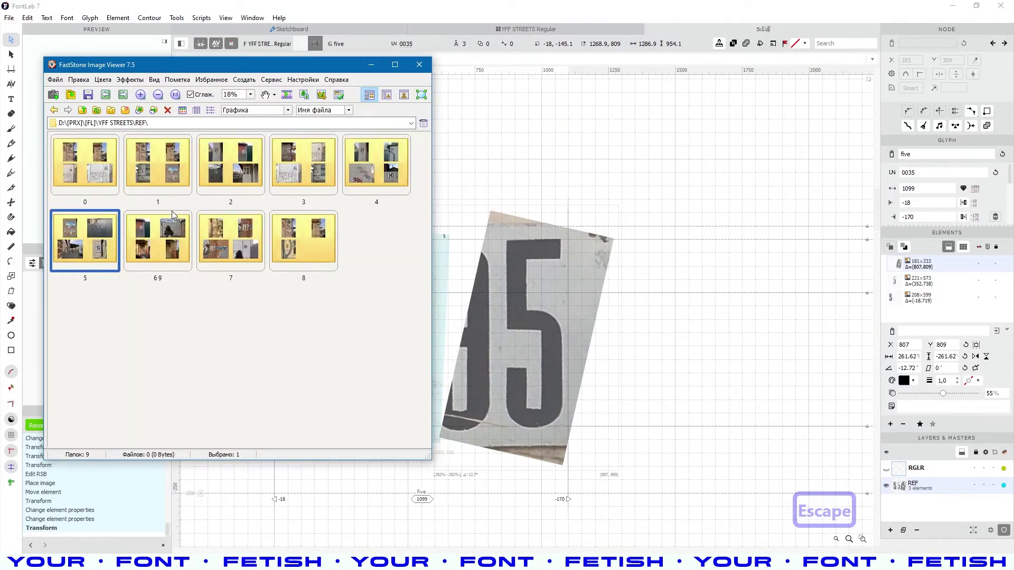
pyautogui.doubleClick(375, 163)
pyautogui.doubleClick(95, 166)
pyautogui.moveTo(254, 226)
pyautogui.mouseDown()
pyautogui.moveTo(280, 224)
pyautogui.moveTo(264, 223)
pyautogui.mouseUp()
pyautogui.scroll(-1, 270, 225)
pyautogui.scroll(-1, 245, 205)
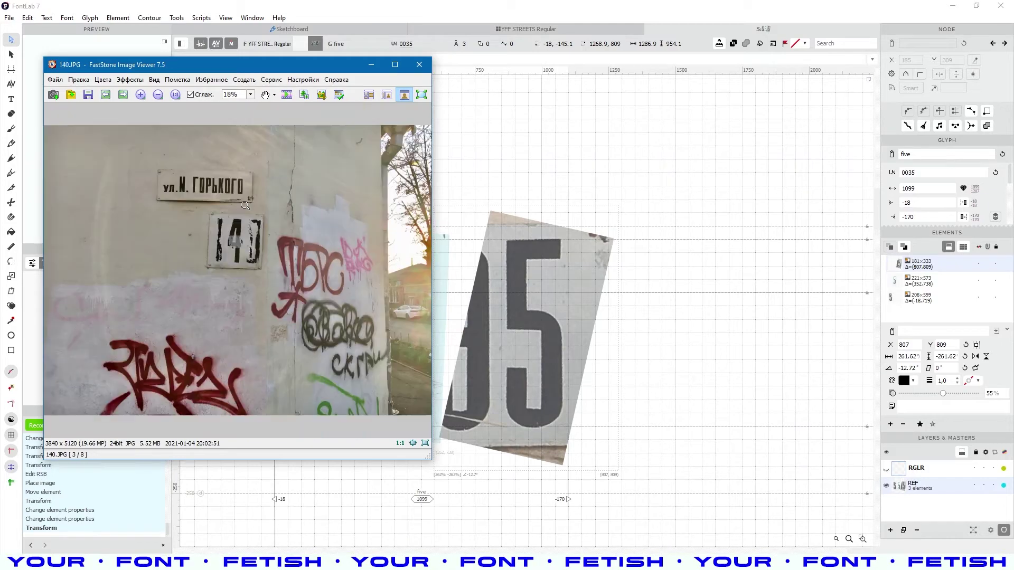
# Open the crop tool on 140.JPG and copy a selection of about 195 × 523 px around the 4.
pyautogui.scroll(5, 502, 264)
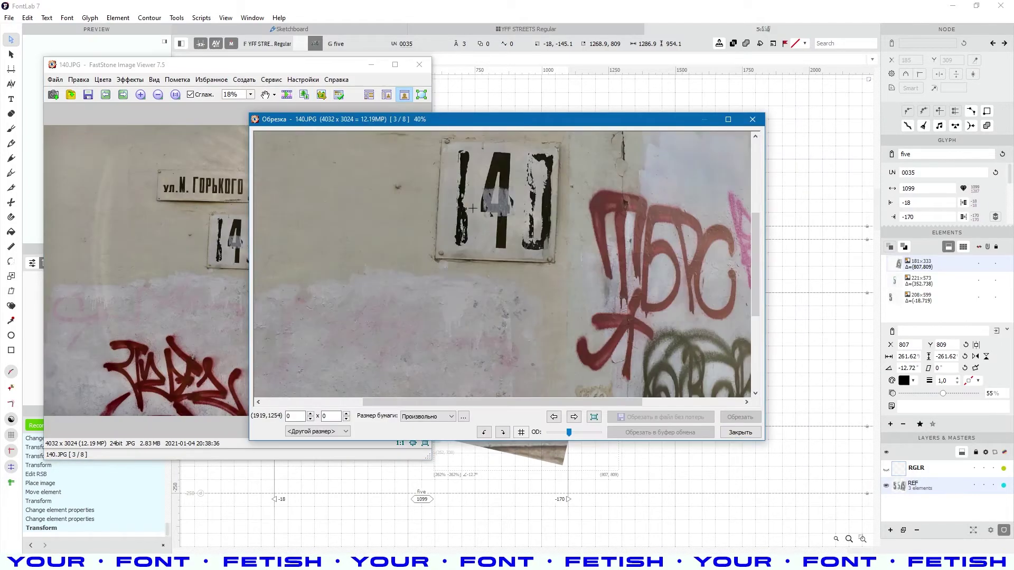
pyautogui.scroll(2, 502, 237)
pyautogui.moveTo(467, 177); pyautogui.dragTo(519, 313)
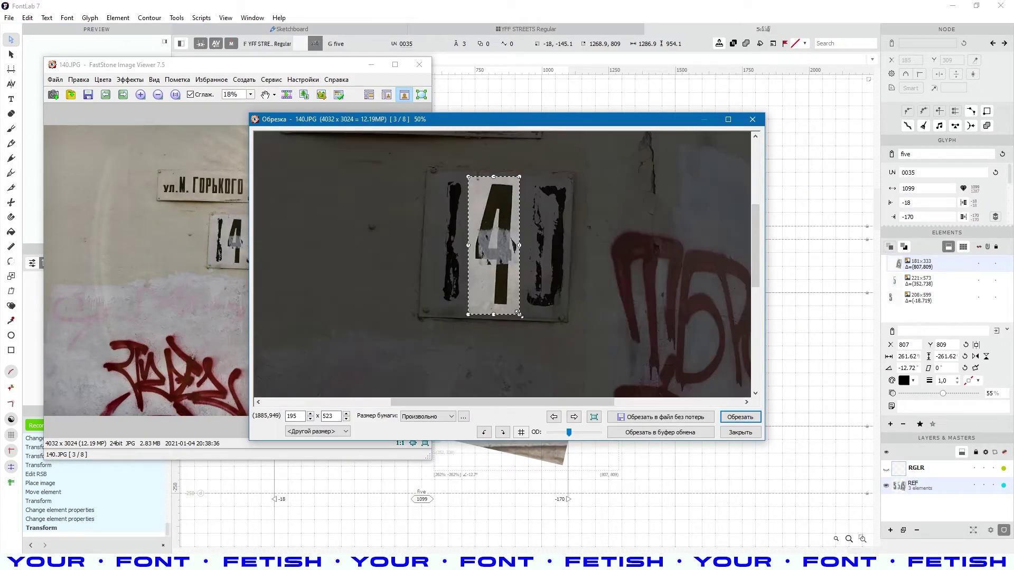
pyautogui.hotkey('ctrl', 'c')
# Switch to FontLab, replace the open five glyph with the four glyph, and add a layer named REF to it.
pyautogui.click(570, 97)
pyautogui.hotkey('ctrl', 'w')
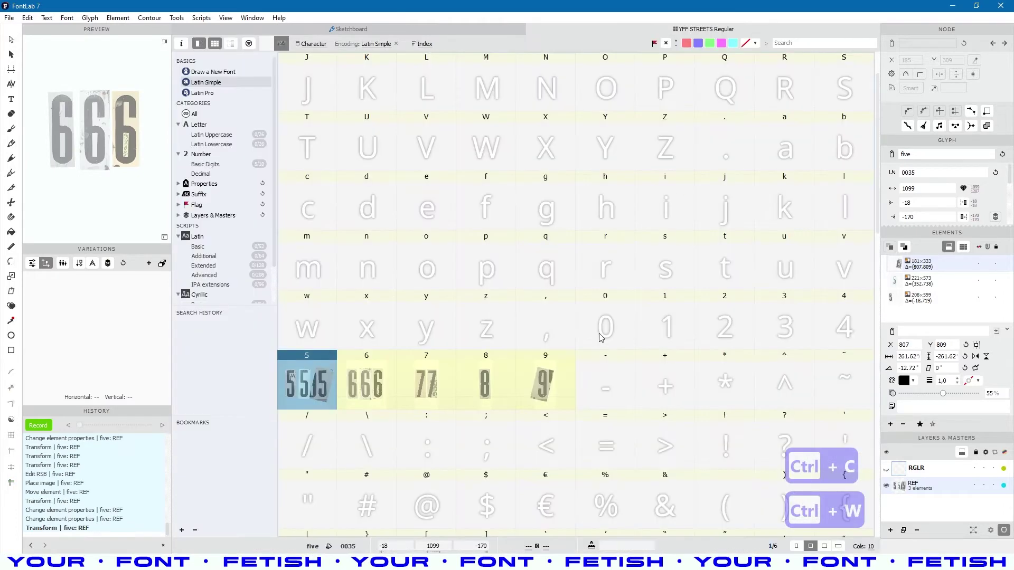
pyautogui.doubleClick(848, 324)
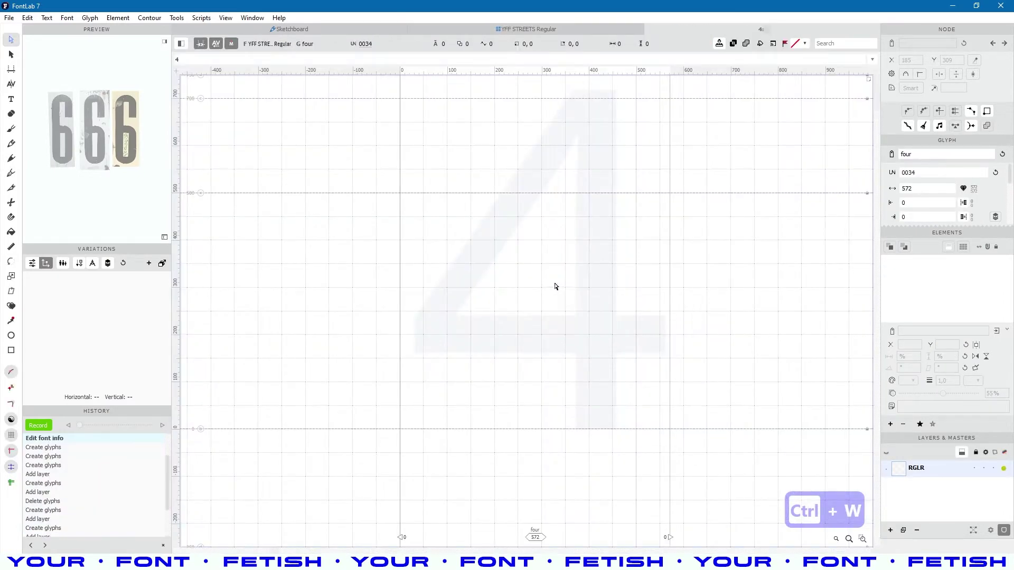
pyautogui.click(890, 531)
pyautogui.write('REF')
pyautogui.click(581, 367)
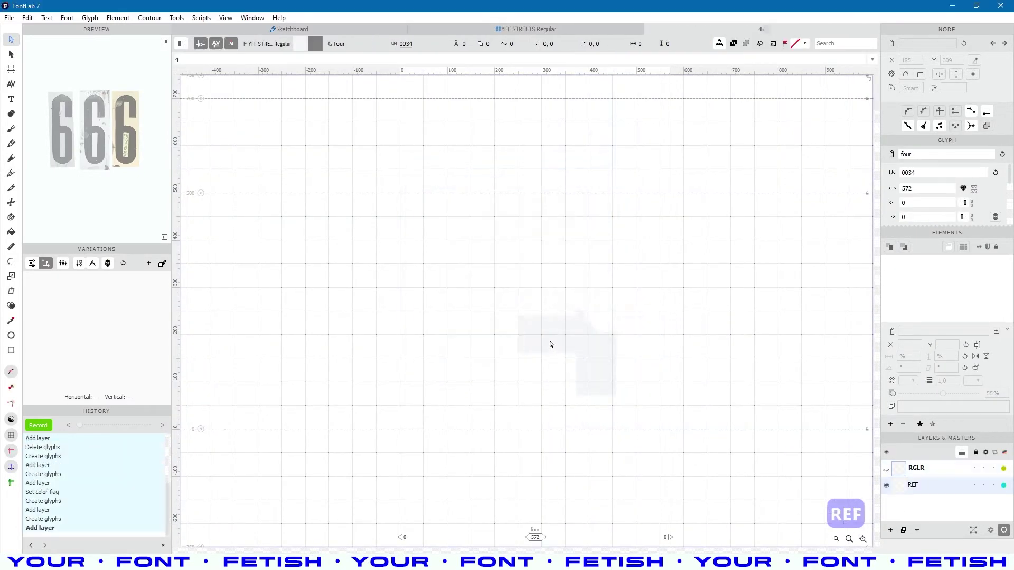
# Paste the copied 4 image into the REF layer, place it at about 26, 630 and set its opacity to 55%.
pyautogui.hotkey('ctrl', 'v')
pyautogui.moveTo(474, 225); pyautogui.dragTo(486, 257)
pyautogui.click(943, 393)
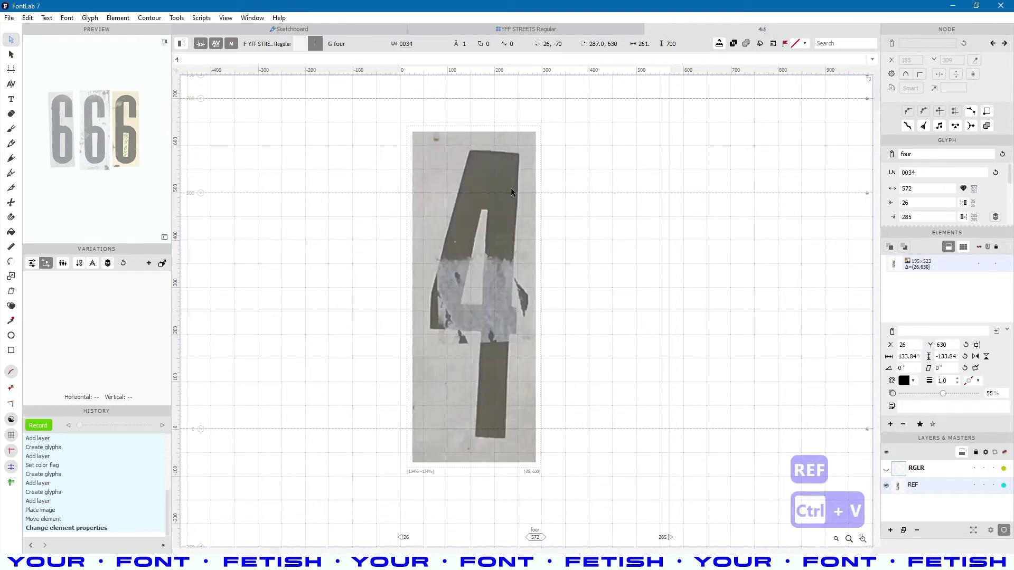
# Set the rotation step to 0.1° and rotate the 4 image counterclockwise by 0.4°.
pyautogui.moveTo(621, 42); pyautogui.dragTo(596, 41)
pyautogui.write('0.1')
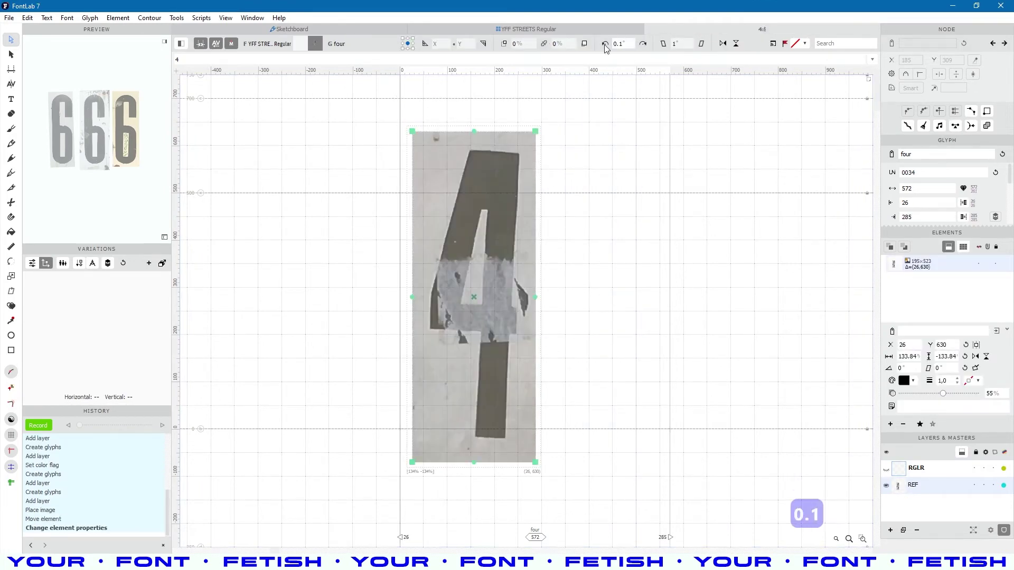
pyautogui.click(606, 44)
pyautogui.click(605, 45)
pyautogui.click(605, 44)
pyautogui.click(605, 44)
pyautogui.doubleClick(519, 192)
pyautogui.scroll(3, 500, 157)
pyautogui.doubleClick(499, 198)
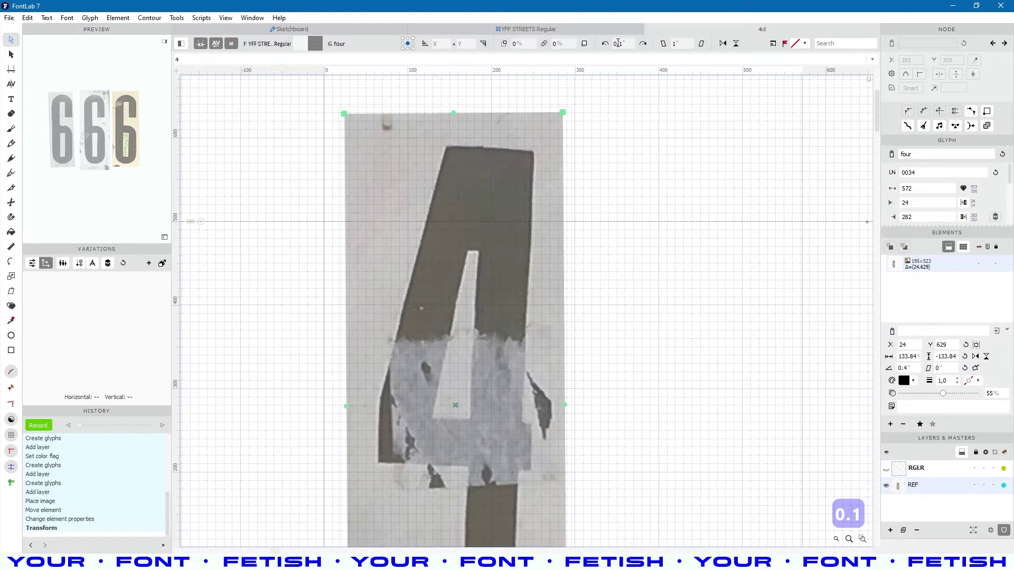
# Rotate the 4 image further counterclockwise to an angle of about 3.29° so its stem stands upright.
pyautogui.click(606, 44)
pyautogui.click(605, 44)
pyautogui.click(605, 45)
pyautogui.click(605, 44)
pyautogui.click(605, 45)
pyautogui.click(605, 44)
pyautogui.click(605, 44)
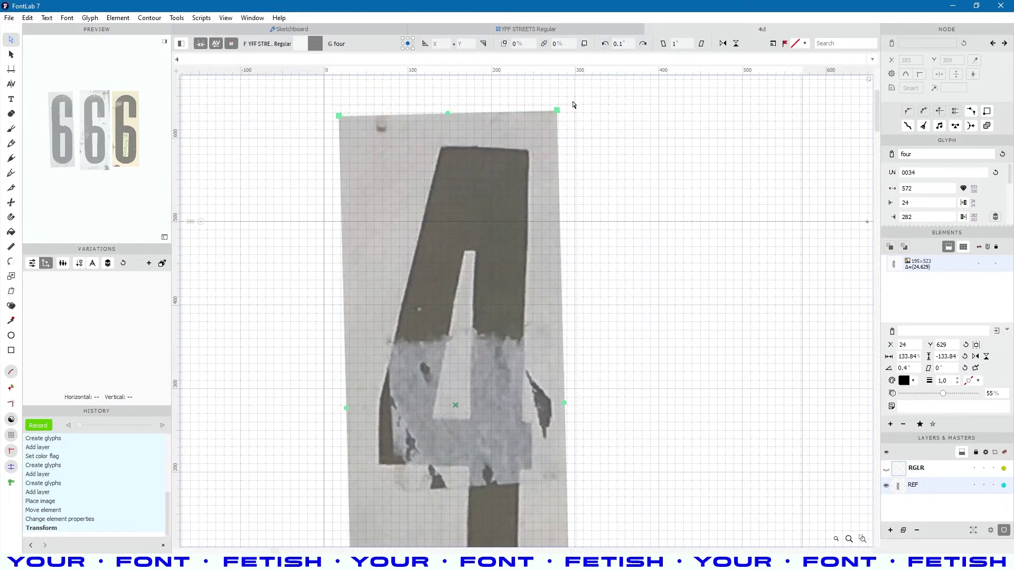
pyautogui.moveTo(565, 100); pyautogui.dragTo(557, 92)
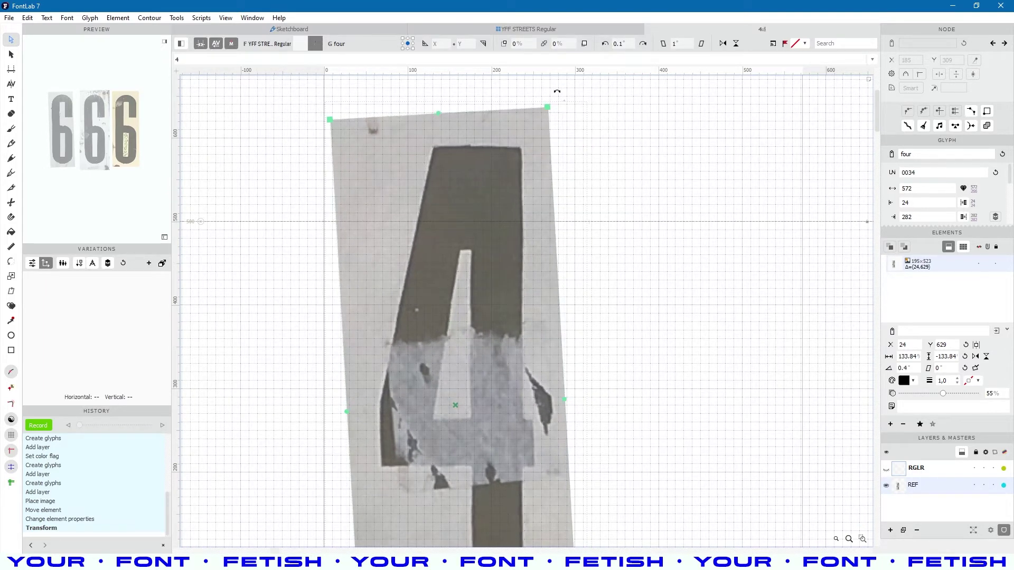
pyautogui.scroll(-2, 534, 140)
pyautogui.scroll(-2, 500, 159)
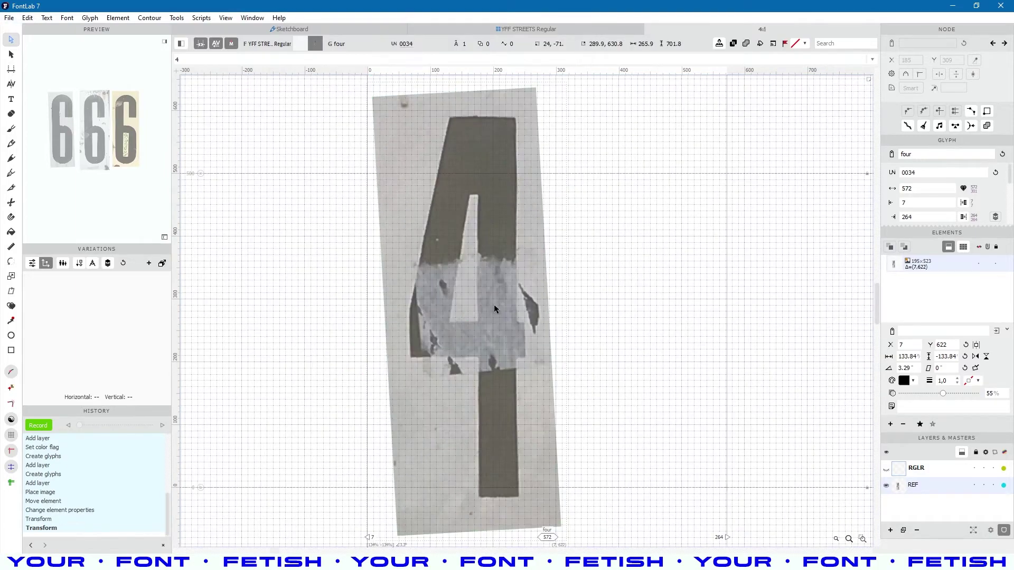
# Move and scale the 4 image to about 155.6% so the digit spans from the baseline to the 700 line.
pyautogui.scroll(2, 493, 307)
pyautogui.moveTo(449, 165); pyautogui.dragTo(462, 102)
pyautogui.scroll(-2, 470, 217)
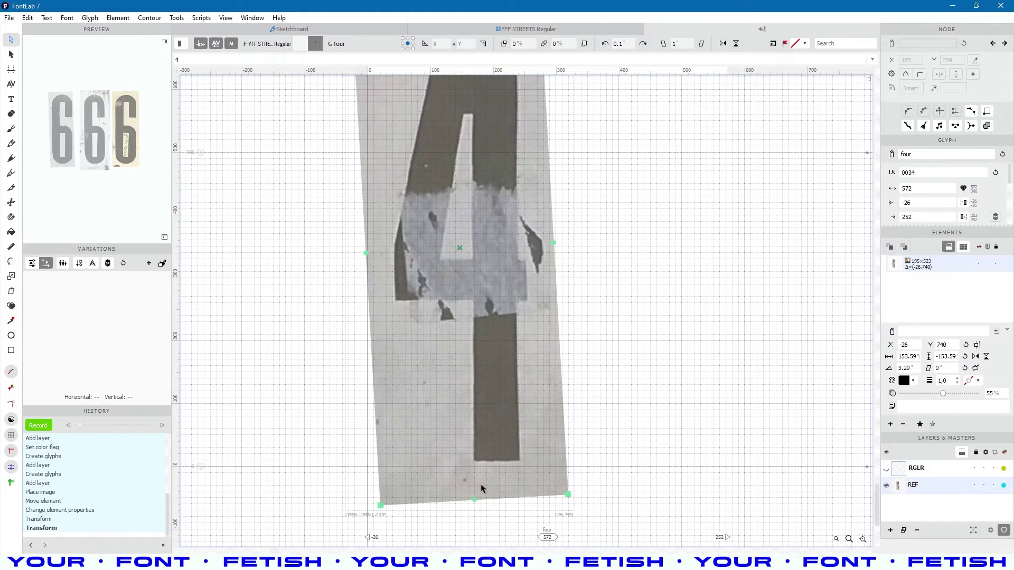
pyautogui.moveTo(482, 487); pyautogui.dragTo(474, 514)
pyautogui.scroll(3, 476, 507)
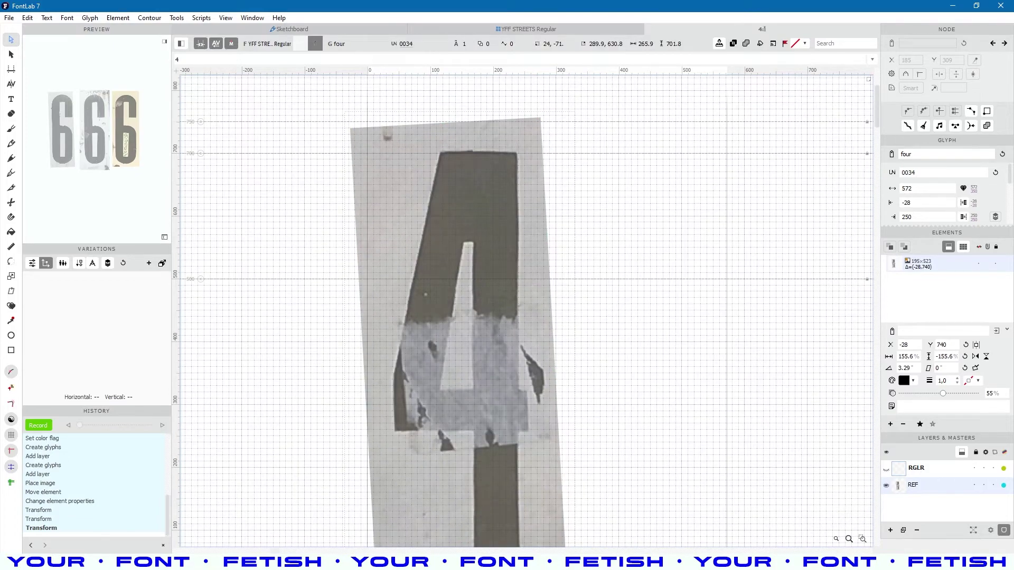
# Switch to the image viewer and look through the folder 4 photos in the crop window up to 144.JPG.
pyautogui.hotkey('alt', 'Tab')
pyautogui.press('Left')
pyautogui.press('Left')
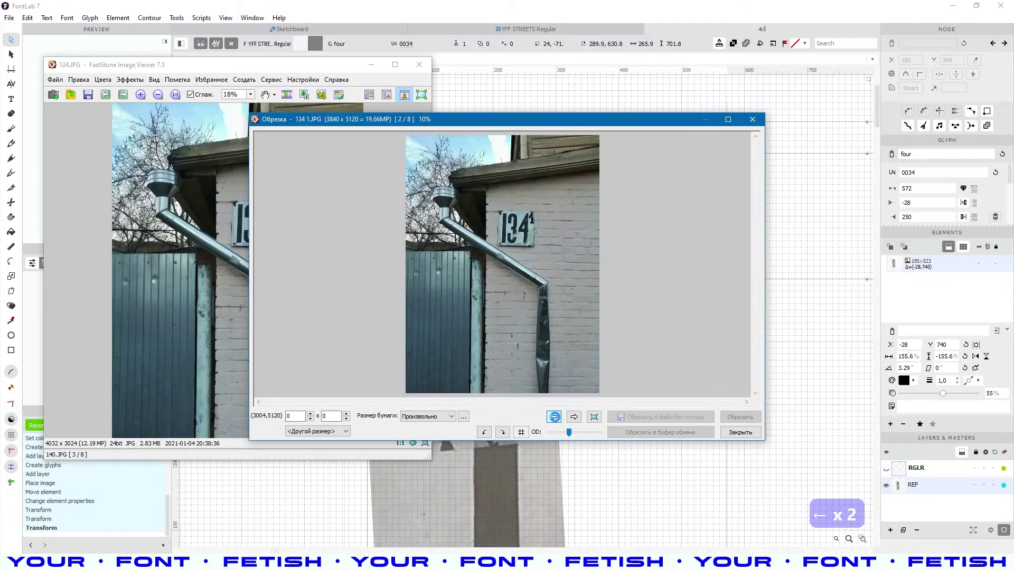
pyautogui.click(554, 417)
pyautogui.click(570, 418)
pyautogui.click(571, 418)
pyautogui.click(571, 419)
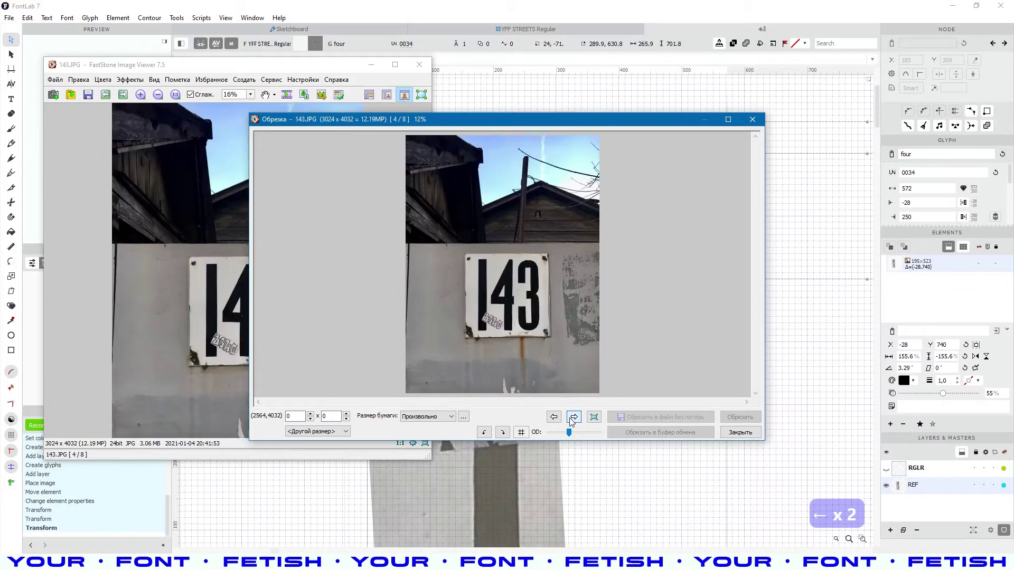
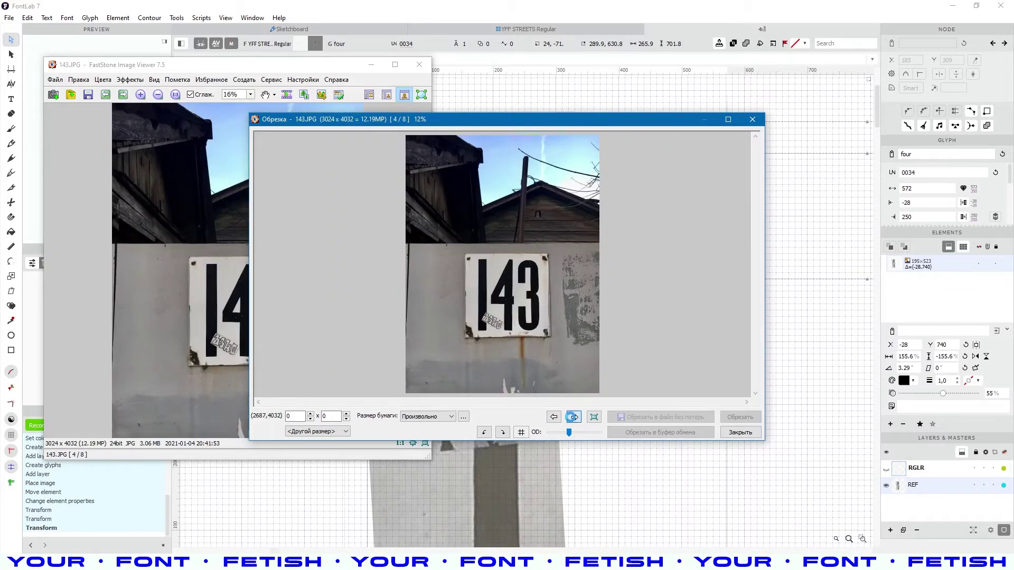
pyautogui.click(572, 417)
pyautogui.scroll(5, 513, 310)
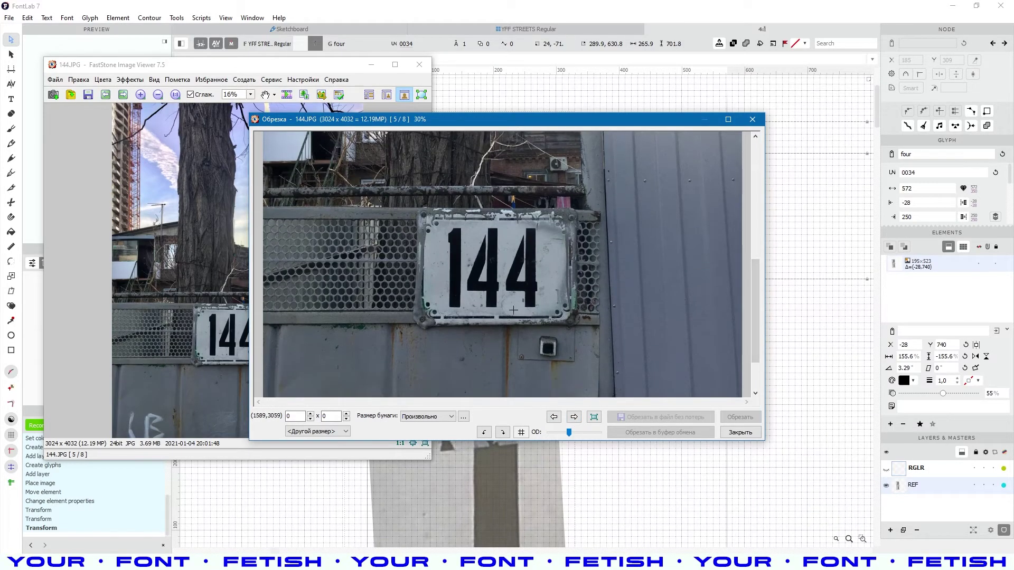
# Copy a crop of the last 4 on the 144 sign and return to the four glyph in FontLab.
pyautogui.moveTo(505, 311); pyautogui.dragTo(544, 220)
pyautogui.hotkey('ctrl', 'c')
pyautogui.click(539, 348)
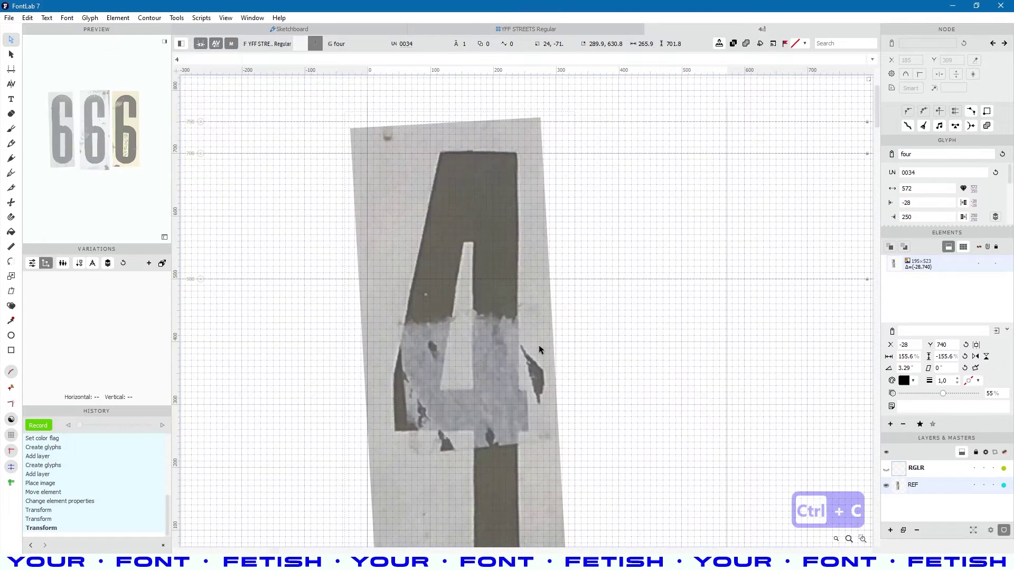
pyautogui.scroll(-2, 623, 420)
pyautogui.moveTo(628, 422)
pyautogui.mouseDown()
pyautogui.moveTo(480, 379)
pyautogui.moveTo(493, 401)
pyautogui.mouseUp()
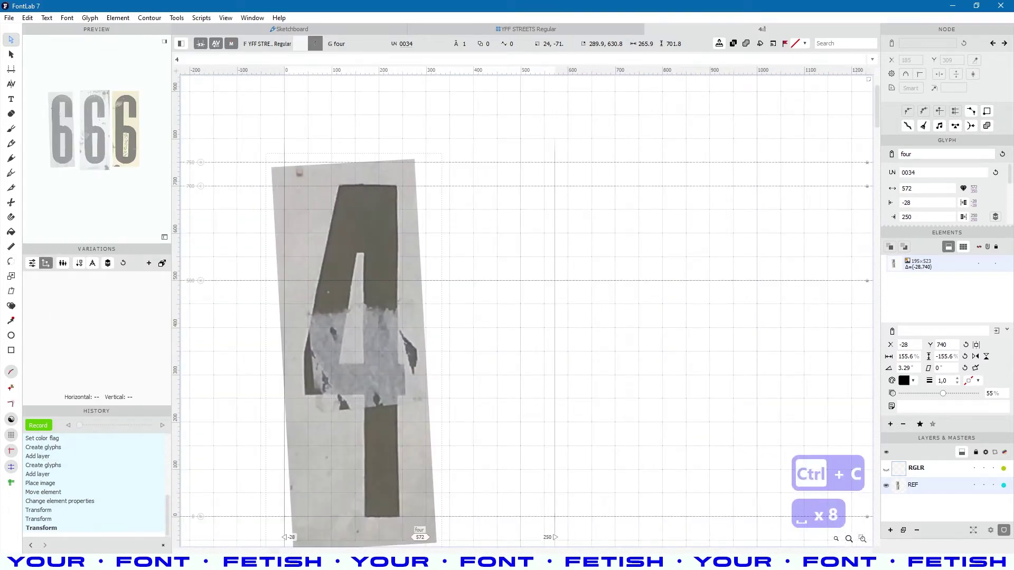
# Switch to the image viewer and copy a crop of about 271 × 726 px around the 4 in 149 1.JPG.
pyautogui.hotkey('alt', 'Tab')
pyautogui.click(574, 416)
pyautogui.scroll(3, 574, 415)
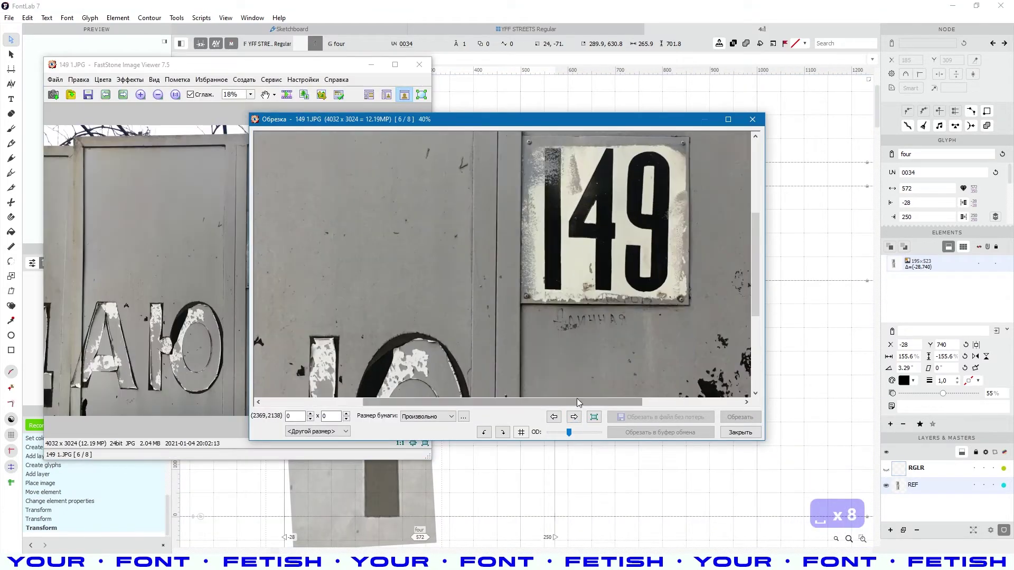
pyautogui.moveTo(581, 153); pyautogui.dragTo(565, 139)
pyautogui.hotkey('ctrl', 'c')
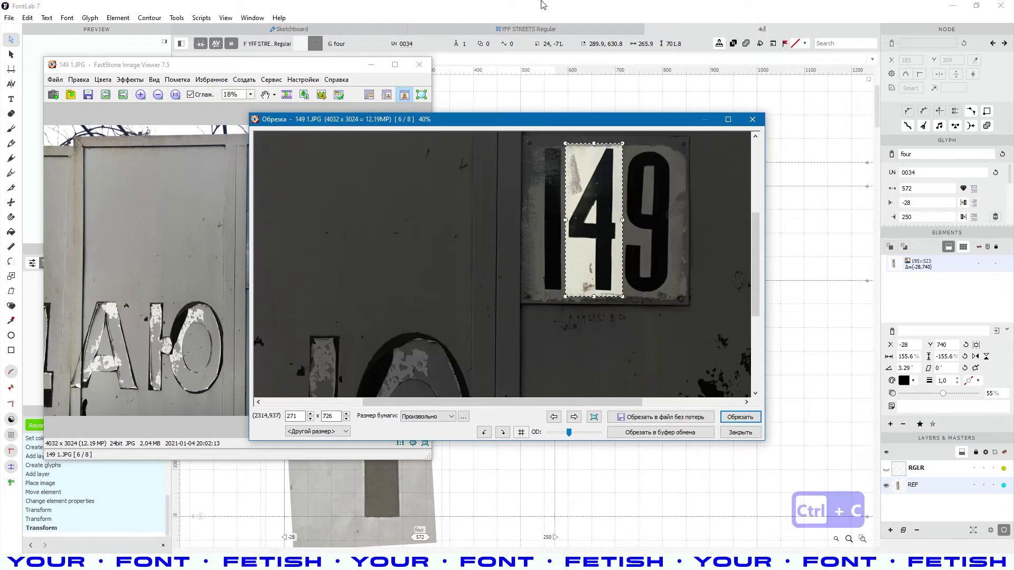
# Switch to FontLab and paste the cropped 4 into the four glyph, to the right of the first reference image.
pyautogui.click(543, 6)
pyautogui.scroll(-2, 518, 329)
pyautogui.hotkey('ctrl', 'v')
pyautogui.moveTo(516, 327); pyautogui.dragTo(546, 296)
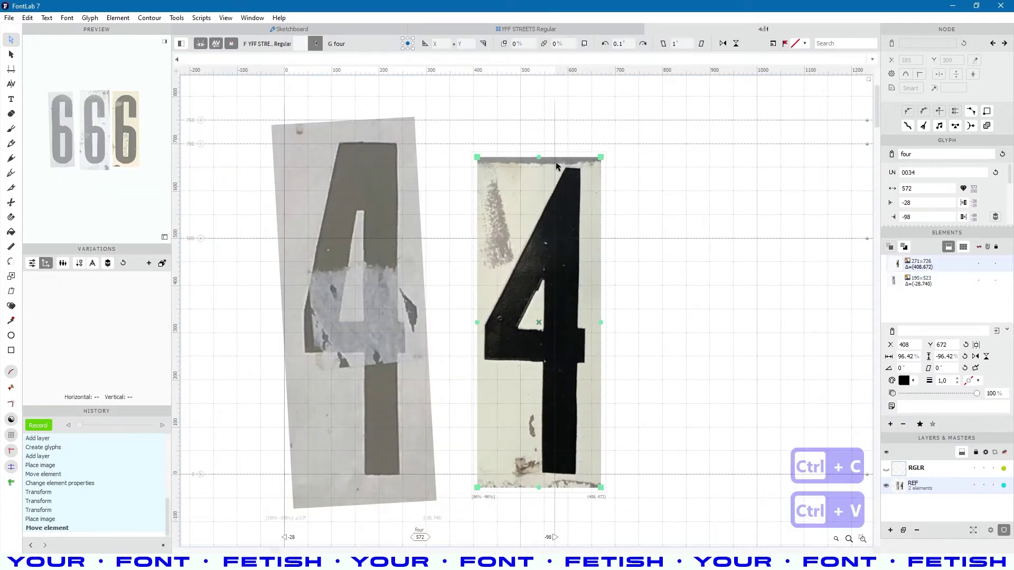
# Adjust the second 4 image to about 105% scale, 53% opacity and 1° rotation, and move it closer to the first image.
pyautogui.moveTo(545, 490); pyautogui.dragTo(535, 492)
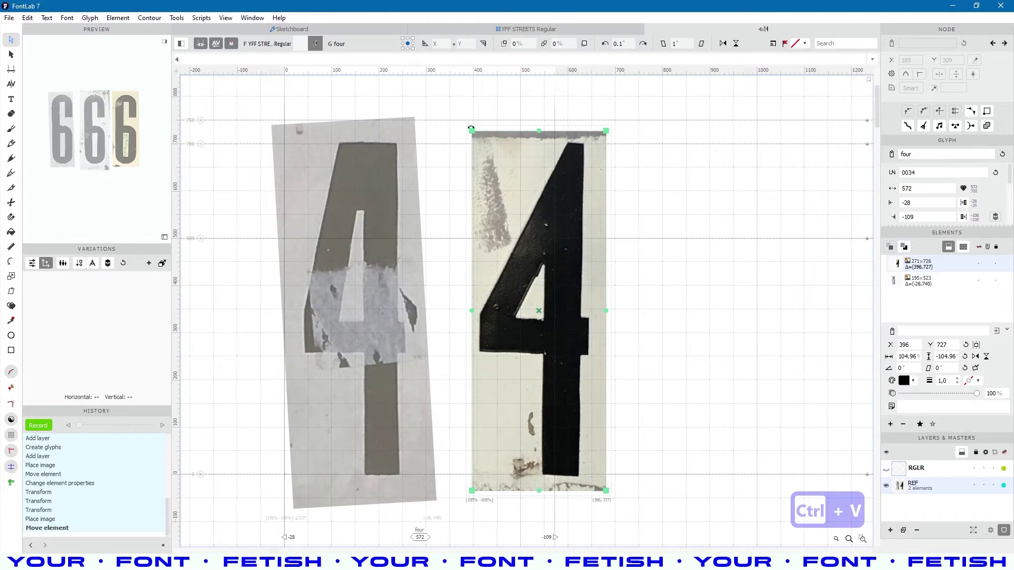
pyautogui.click(941, 393)
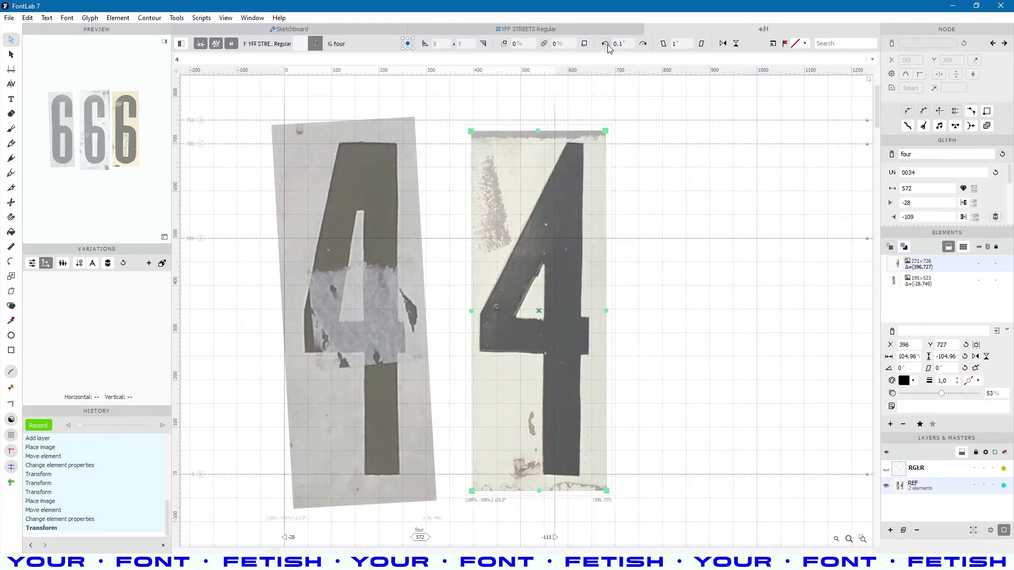
pyautogui.moveTo(572, 378); pyautogui.dragTo(539, 380)
# Set the four glyph's right sidebearing to about 12 so its width covers both reference images.
pyautogui.moveTo(555, 537); pyautogui.dragTo(582, 535)
pyautogui.scroll(-2, 592, 306)
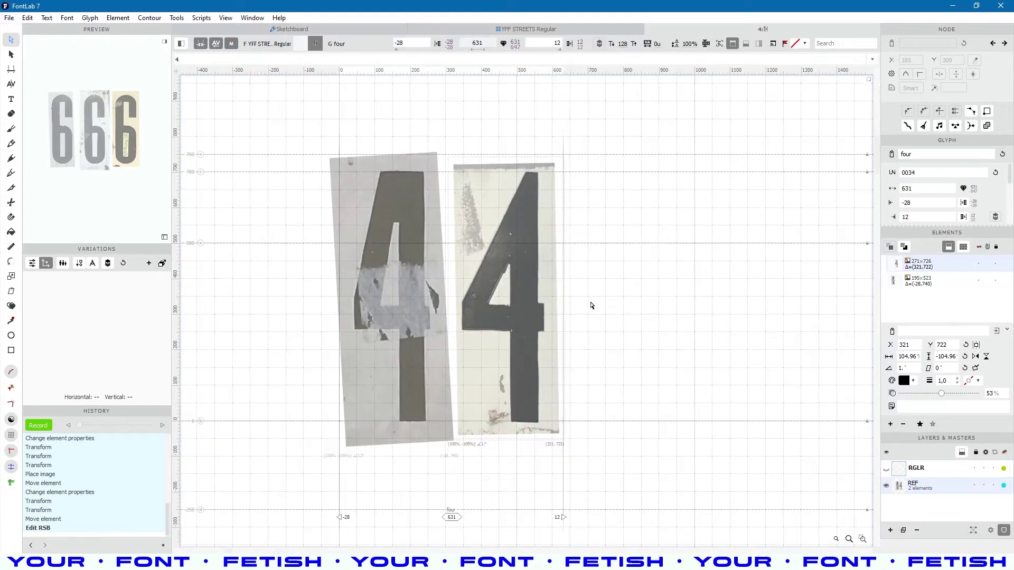
pyautogui.moveTo(593, 306); pyautogui.dragTo(574, 318)
# Switch to the image viewer, check the remaining folder 4 photos, and open the reference folder 3.
pyautogui.click(522, 562)
pyautogui.press('Escape')
pyautogui.scroll(-2, 311, 228)
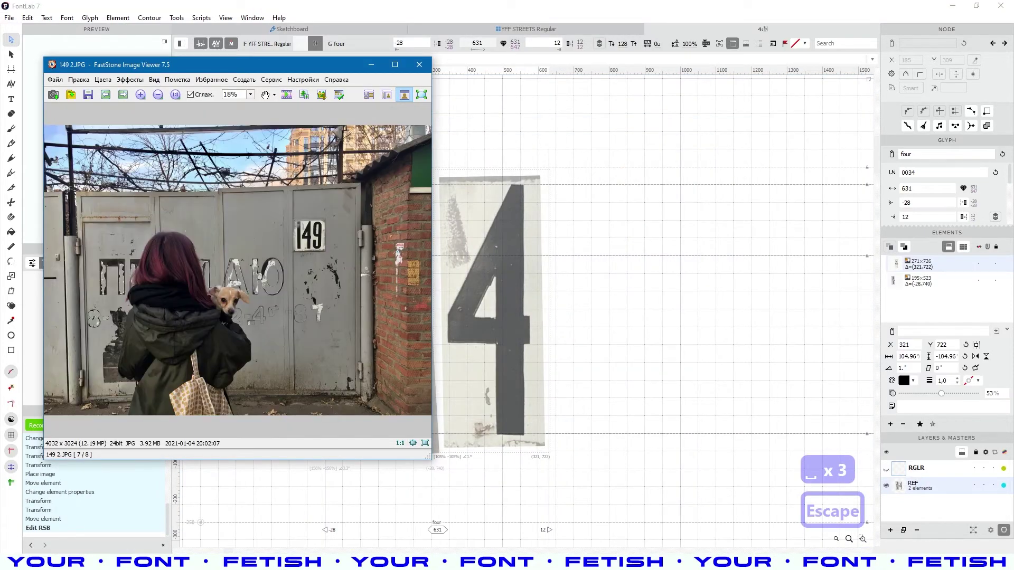
pyautogui.moveTo(234, 226); pyautogui.dragTo(233, 226)
pyautogui.doubleClick(283, 229)
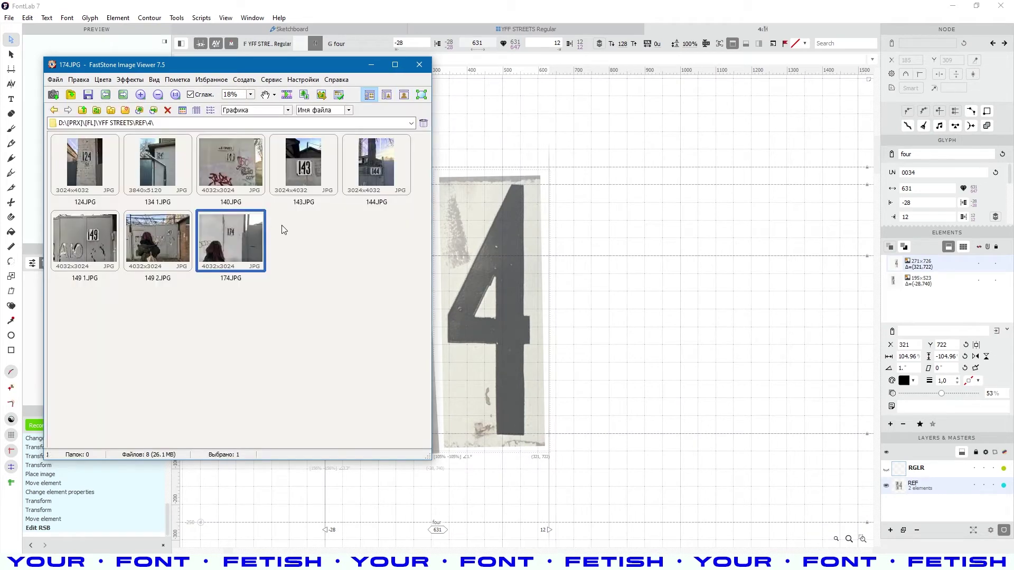
pyautogui.click(84, 110)
pyautogui.doubleClick(304, 204)
# Switch to FontLab and open the three glyph from the font window for editing.
pyautogui.click(629, 324)
pyautogui.click(572, 29)
pyautogui.click(795, 327)
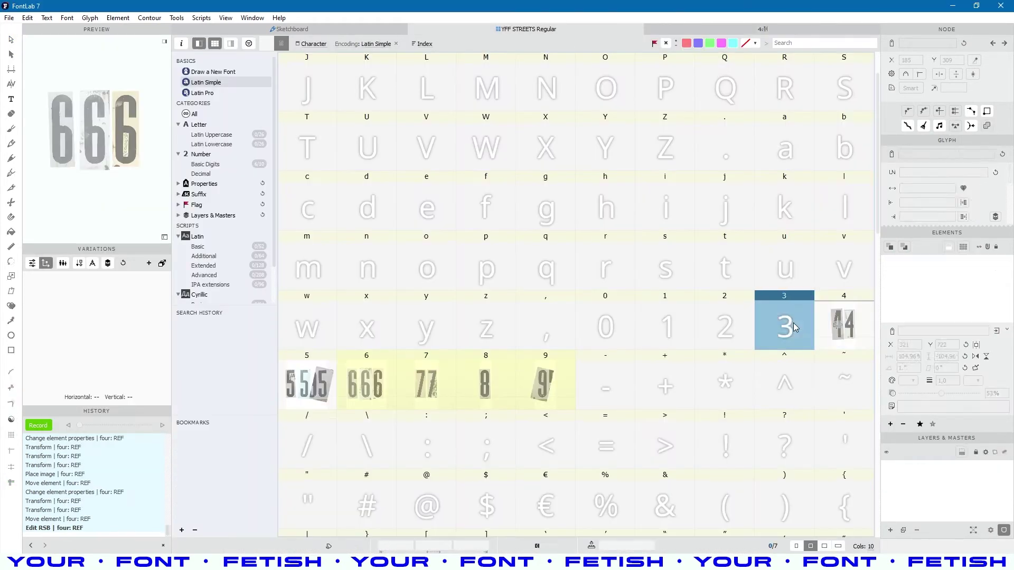
pyautogui.doubleClick(795, 327)
# Switch to the image viewer, open 113.JPG from reference folder 3, and bring it up in the crop tool.
pyautogui.hotkey('alt', 'Tab')
pyautogui.doubleClick(103, 167)
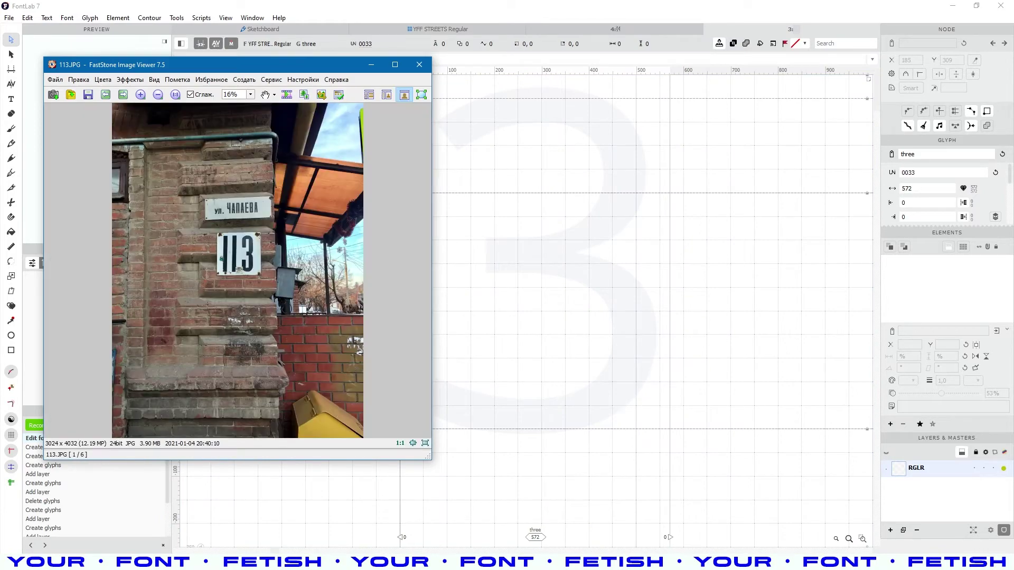
pyautogui.moveTo(248, 254); pyautogui.dragTo(247, 255)
pyautogui.scroll(-1, 248, 249)
pyautogui.moveTo(254, 215); pyautogui.dragTo(254, 212)
pyautogui.scroll(1, 255, 210)
pyautogui.click(322, 95)
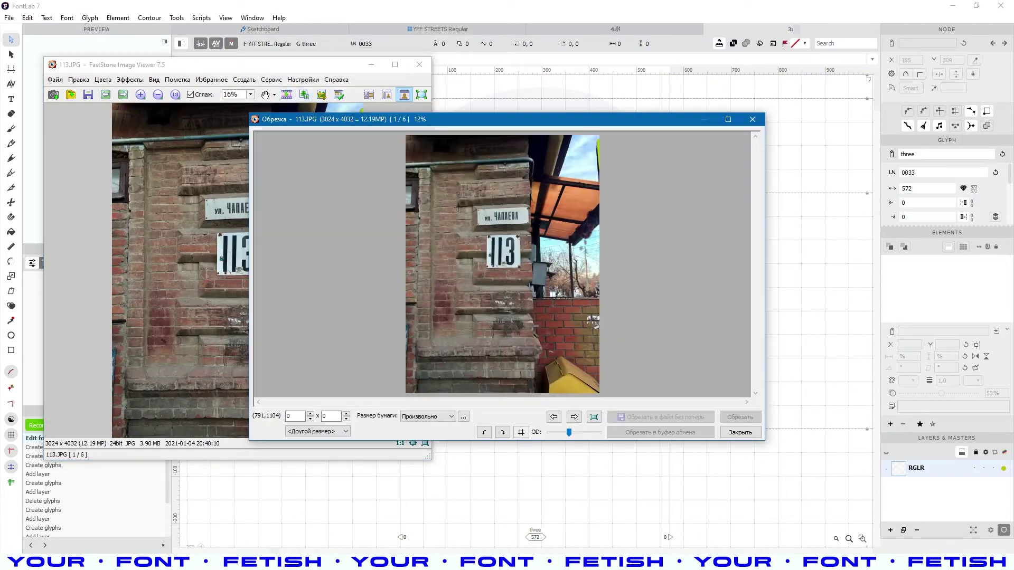
# Select the digit 3 on the 113 house-number sign as the crop area and copy it.
pyautogui.scroll(7, 534, 232)
pyautogui.moveTo(756, 264); pyautogui.dragTo(755, 247)
pyautogui.scroll(-1, 556, 227)
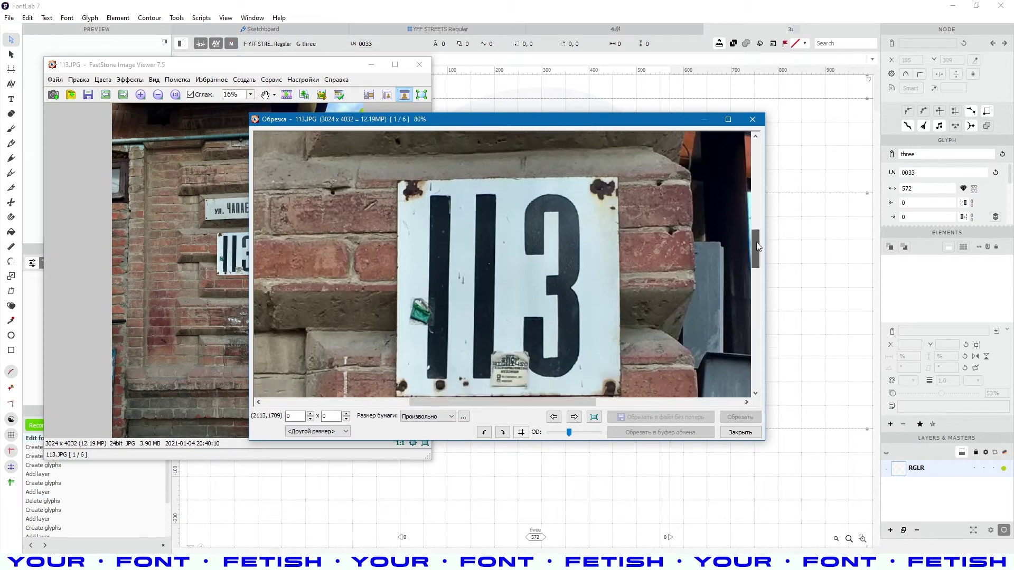
pyautogui.moveTo(518, 178); pyautogui.dragTo(583, 375)
pyautogui.hotkey('ctrl', 'c')
# Switch to FontLab and add a layer named REF to the current three glyph only.
pyautogui.click(517, 266)
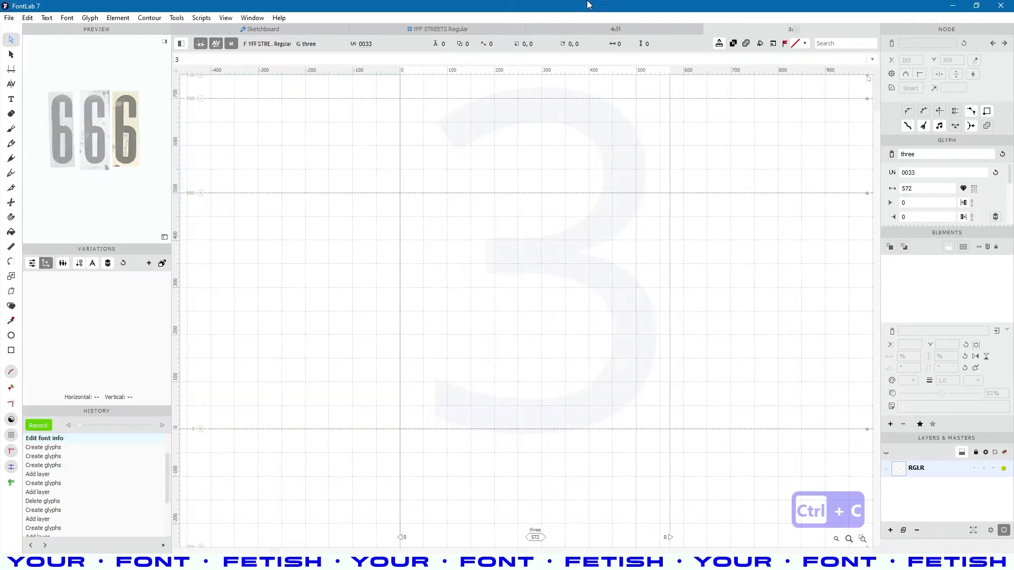
pyautogui.click(899, 533)
pyautogui.write('REF')
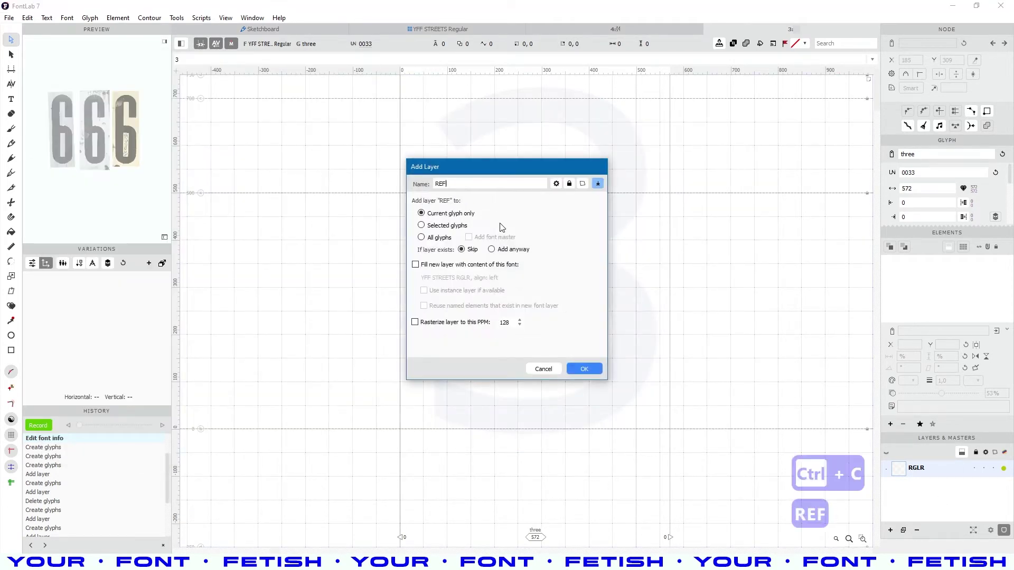
pyautogui.click(584, 368)
# Paste the copied 3 onto the REF layer, move it to about X 69, Y 673, and set its opacity to 52%.
pyautogui.hotkey('ctrl', 'v')
pyautogui.moveTo(474, 326); pyautogui.dragTo(505, 339)
pyautogui.click(940, 394)
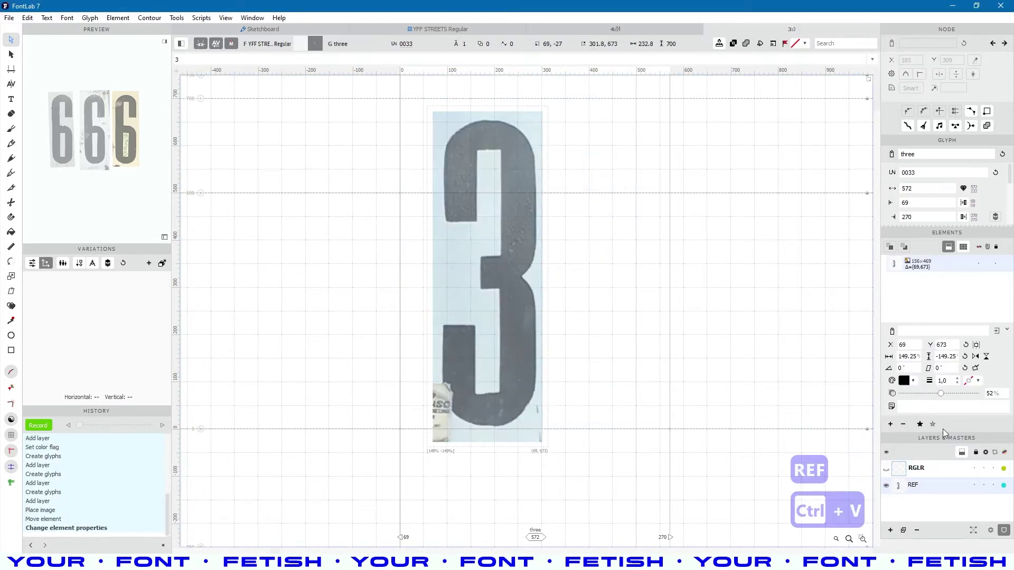
pyautogui.moveTo(941, 431); pyautogui.dragTo(941, 441)
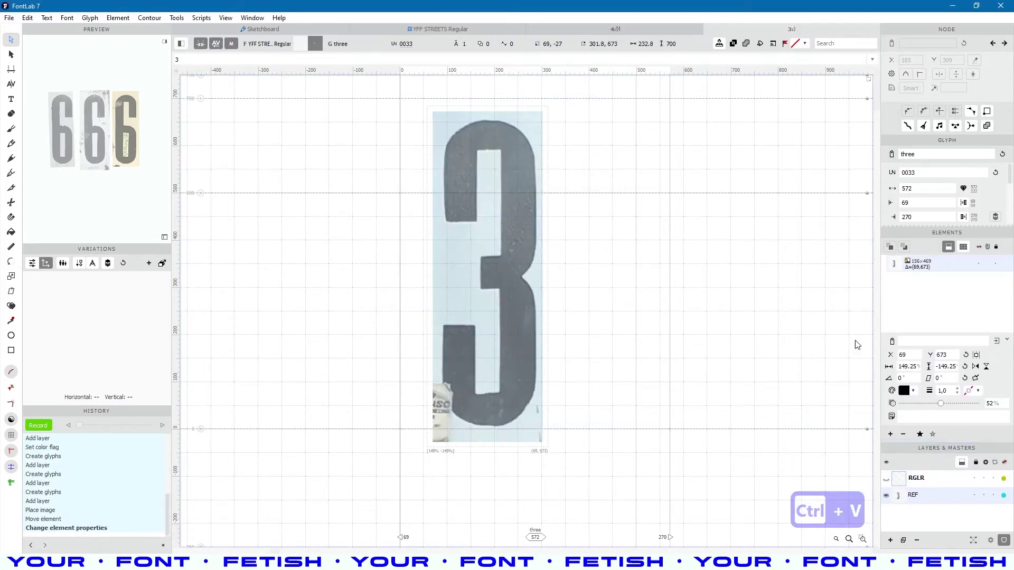
# Scale the 3 image to about 164% so the digit spans from the baseline to the 700 line.
pyautogui.click(504, 294)
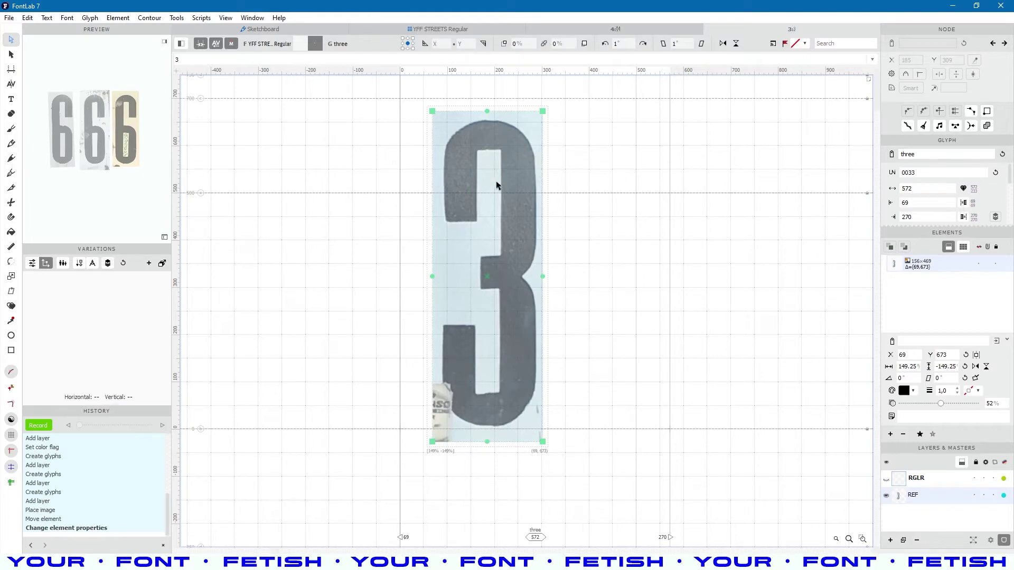
pyautogui.moveTo(487, 111); pyautogui.dragTo(492, 86)
pyautogui.moveTo(488, 444); pyautogui.dragTo(454, 479)
pyautogui.scroll(5, 497, 449)
pyautogui.scroll(-7, 476, 428)
pyautogui.scroll(7, 499, 285)
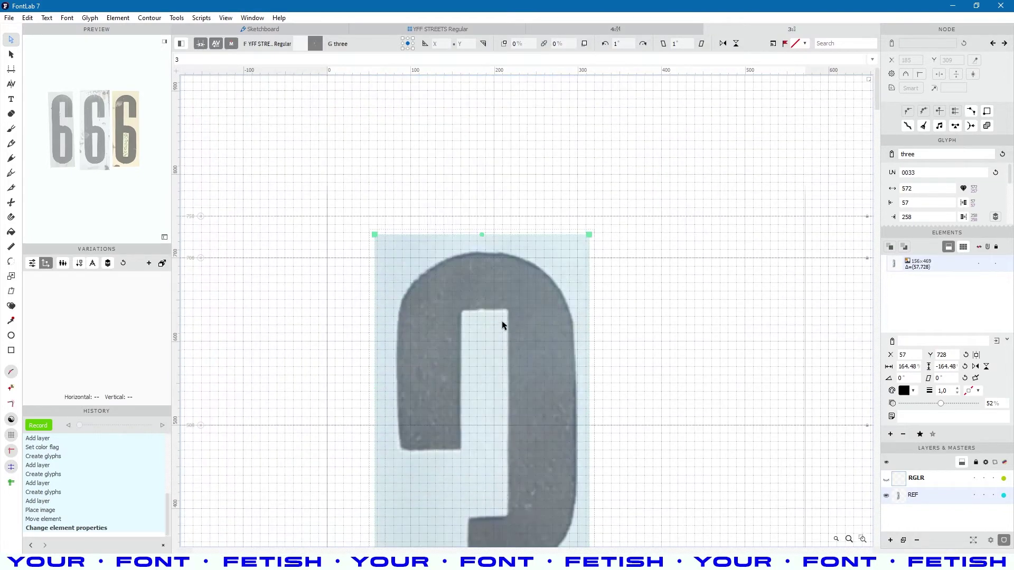
pyautogui.scroll(-7, 505, 258)
pyautogui.doubleClick(582, 406)
# Switch to the image viewer's crop window, advance to 130 1.JPG, and copy the sign's digit 3.
pyautogui.hotkey('alt', 'Tab')
pyautogui.click(498, 306)
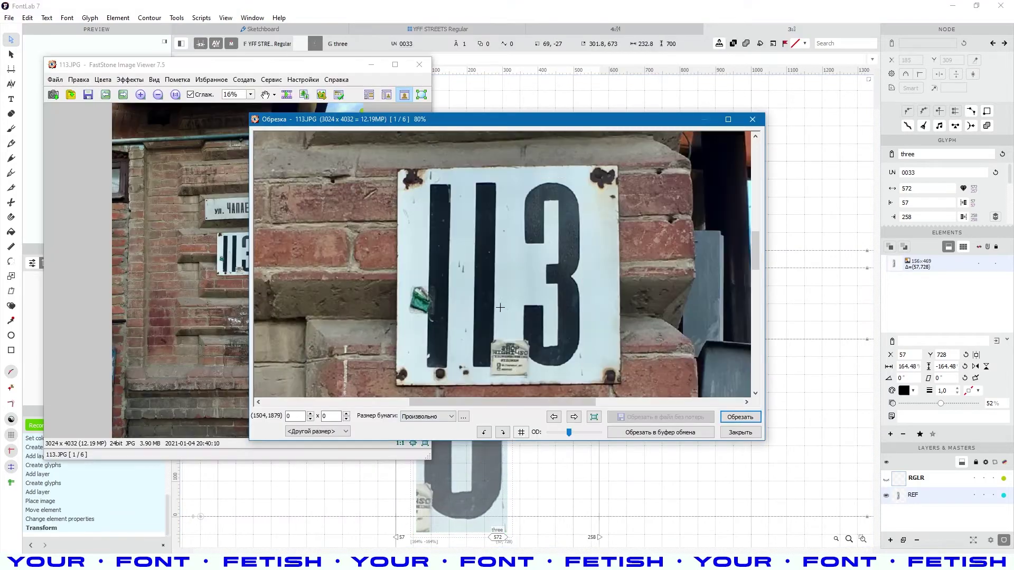
pyautogui.click(574, 417)
pyautogui.scroll(3, 504, 183)
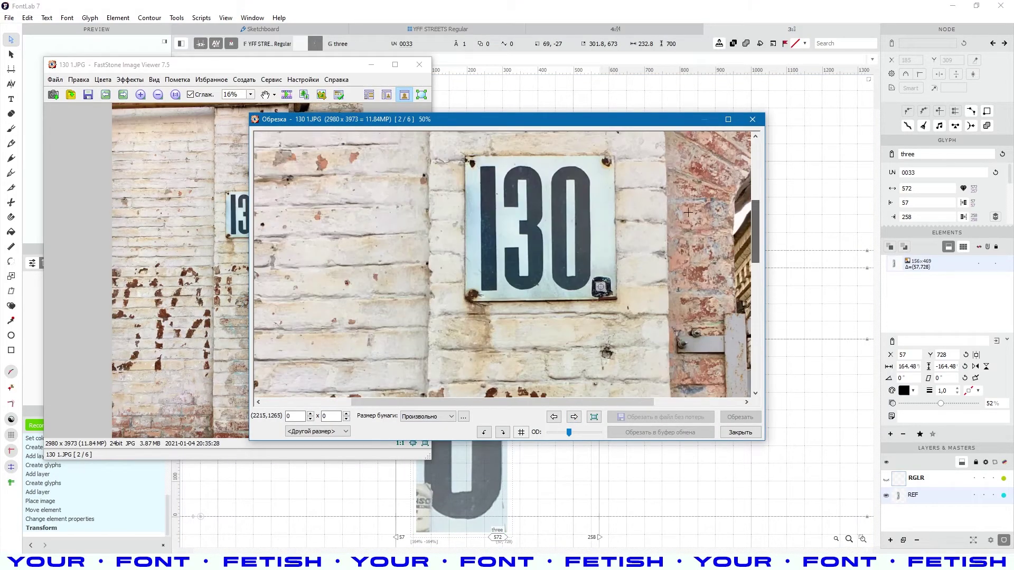
pyautogui.moveTo(498, 163); pyautogui.dragTo(548, 299)
pyautogui.hotkey('ctrl', 'c')
# Switch to FontLab, paste the second 3 beside the first at about X 343, Y 686, and set its opacity to 45%.
pyautogui.click(481, 18)
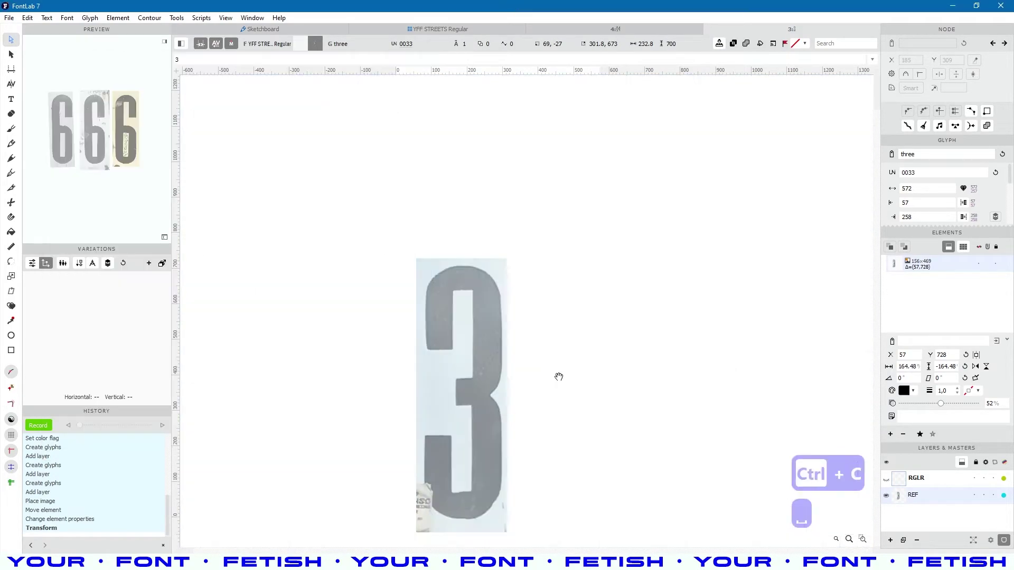
pyautogui.moveTo(558, 378); pyautogui.dragTo(468, 286)
pyautogui.hotkey('ctrl', 'v')
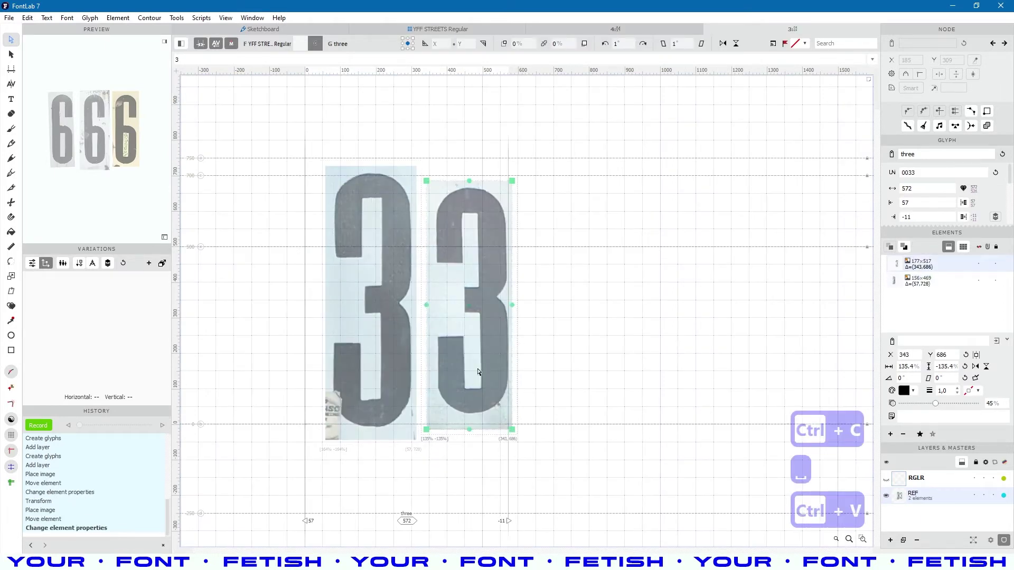
# Scale the second 3 image to about 153% to match the first digit's height and baseline.
pyautogui.moveTo(470, 193); pyautogui.dragTo(484, 165)
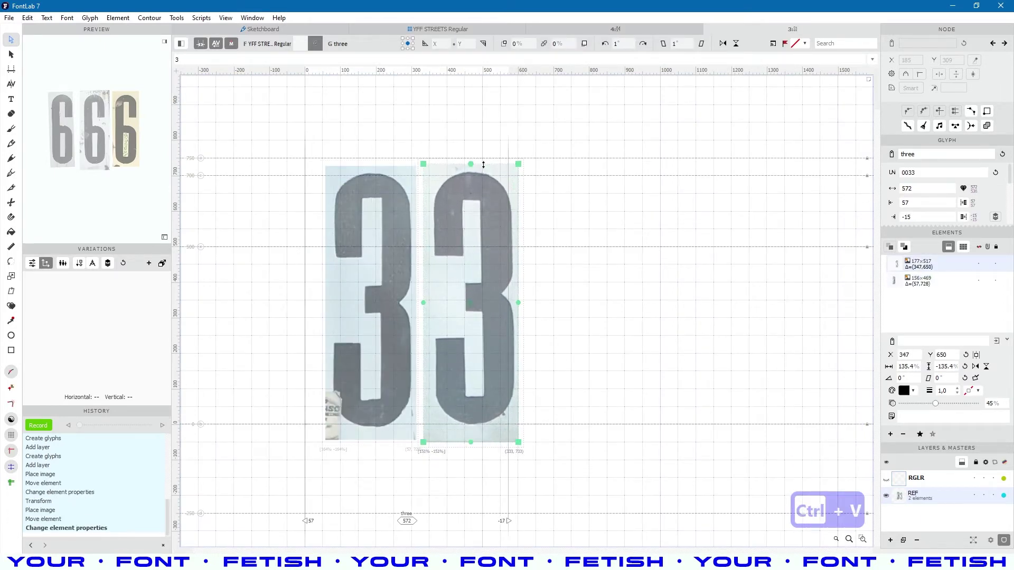
pyautogui.moveTo(449, 442); pyautogui.dragTo(471, 447)
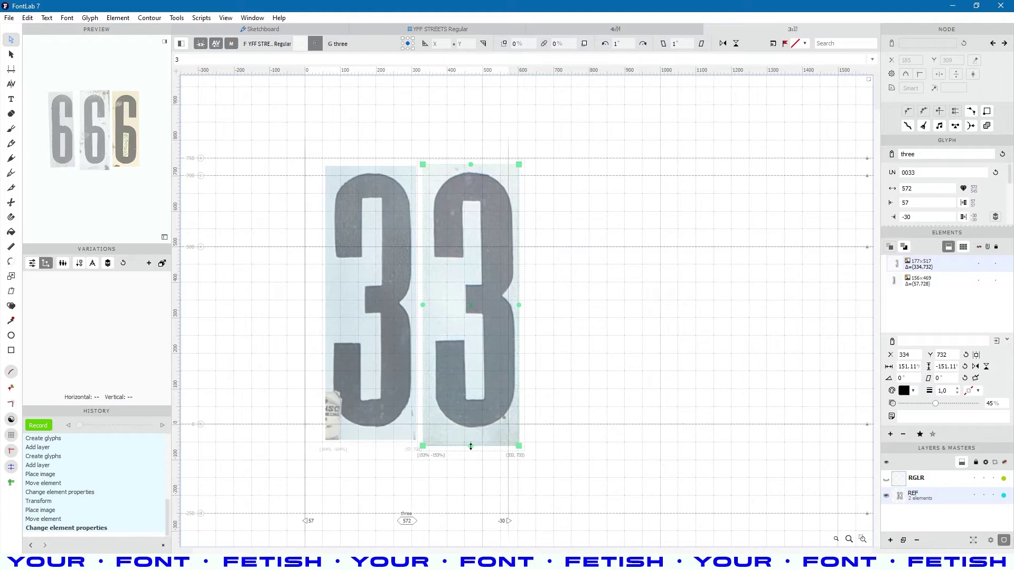
pyautogui.click(561, 351)
# Switch to the image viewer's crop window and examine the digit 3 in 130 2.JPG and 130 3.JPG up close.
pyautogui.hotkey('alt', 'Tab')
pyautogui.click(575, 418)
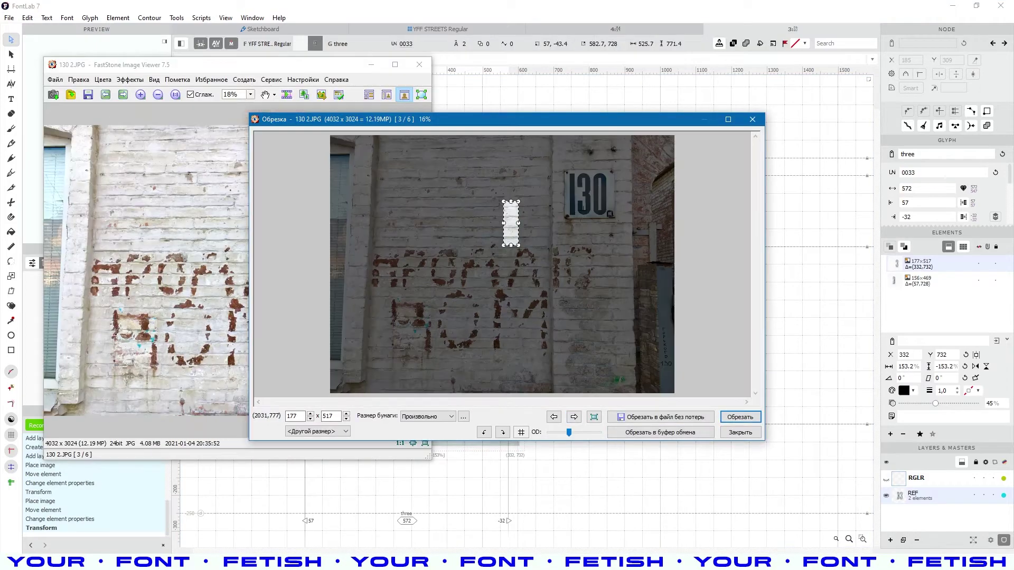
pyautogui.scroll(4, 607, 328)
pyautogui.moveTo(757, 256); pyautogui.dragTo(763, 193)
pyautogui.moveTo(567, 402); pyautogui.dragTo(663, 403)
pyautogui.moveTo(571, 123); pyautogui.dragTo(325, 136)
pyautogui.hscroll(-10, 615, 320)
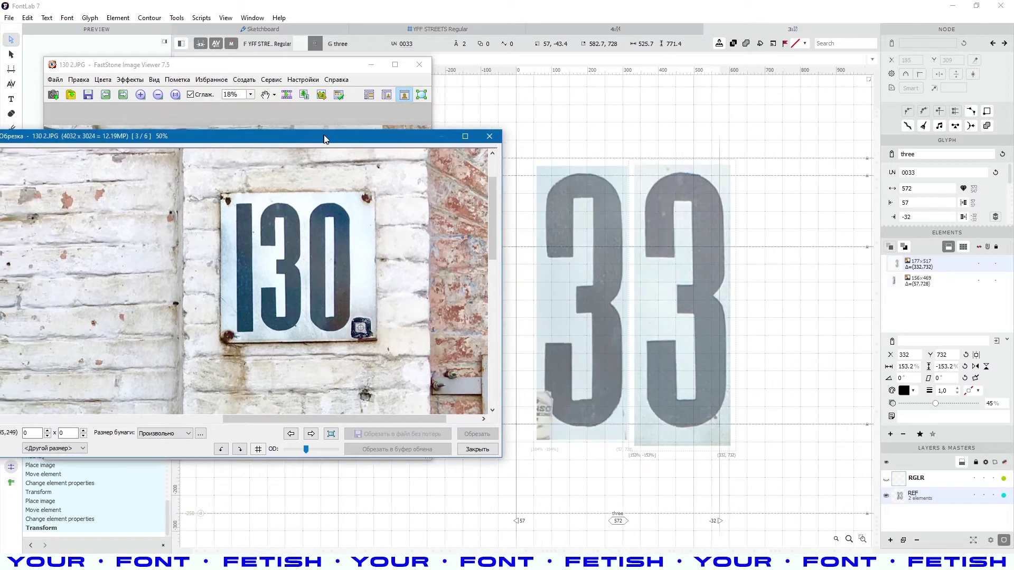
pyautogui.scroll(3, 285, 246)
pyautogui.moveTo(497, 237); pyautogui.dragTo(497, 234)
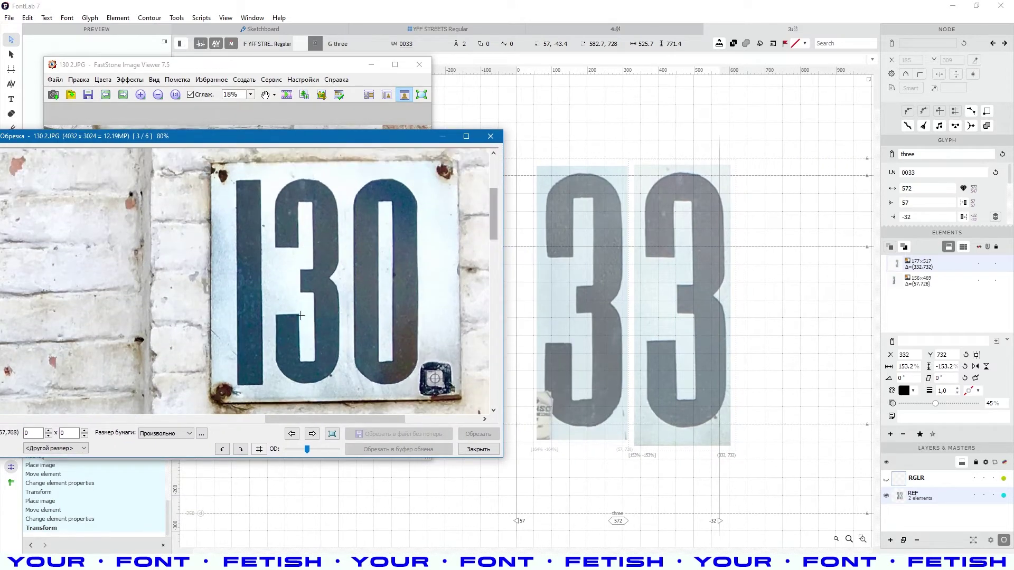
pyautogui.click(313, 434)
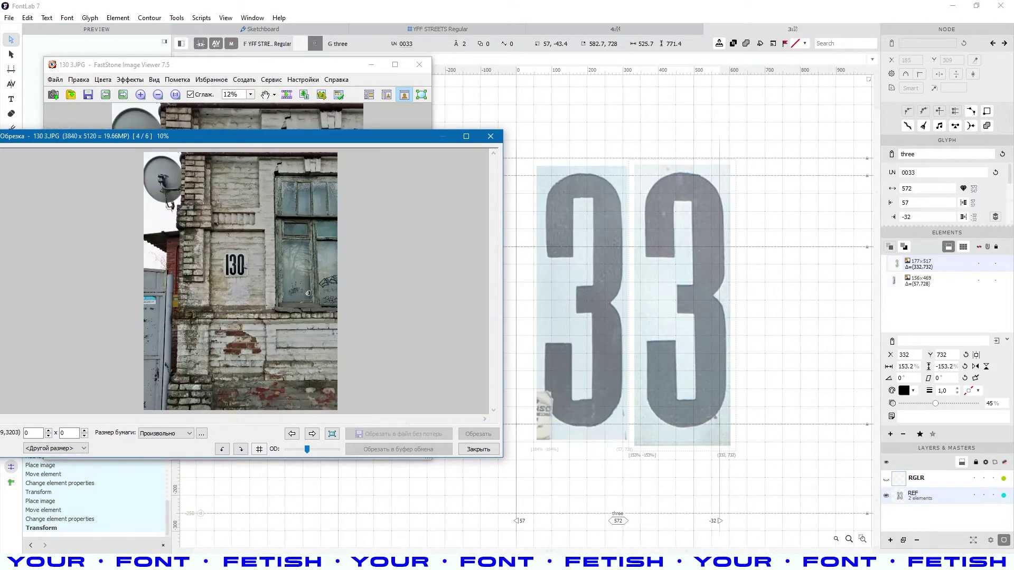
pyautogui.scroll(9, 312, 316)
pyautogui.moveTo(496, 282); pyautogui.dragTo(498, 264)
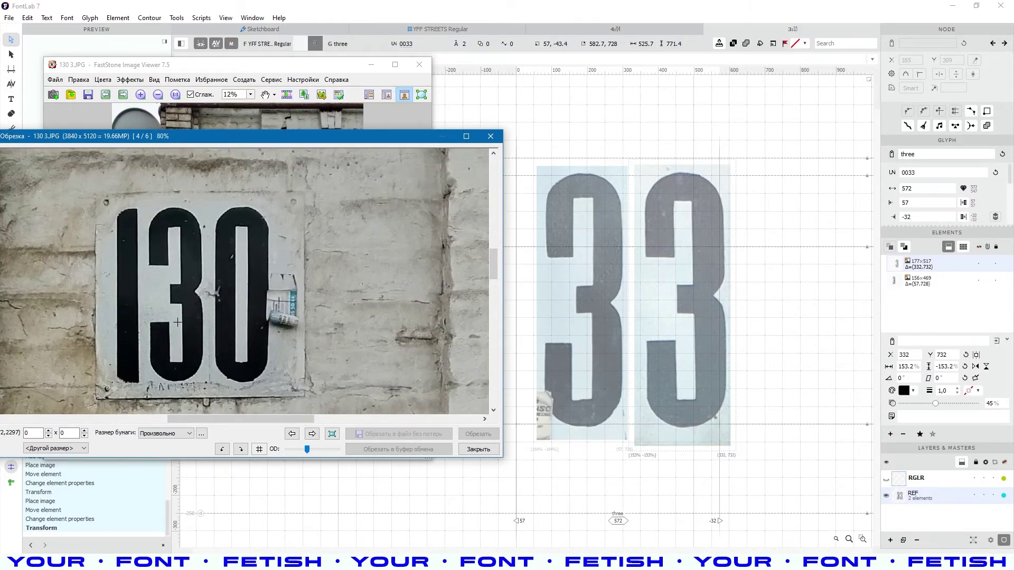
# Advance to 134 1.JPG, select the sign's digit 3 as a crop area of about 213 × 648 pixels, and copy it.
pyautogui.click(313, 433)
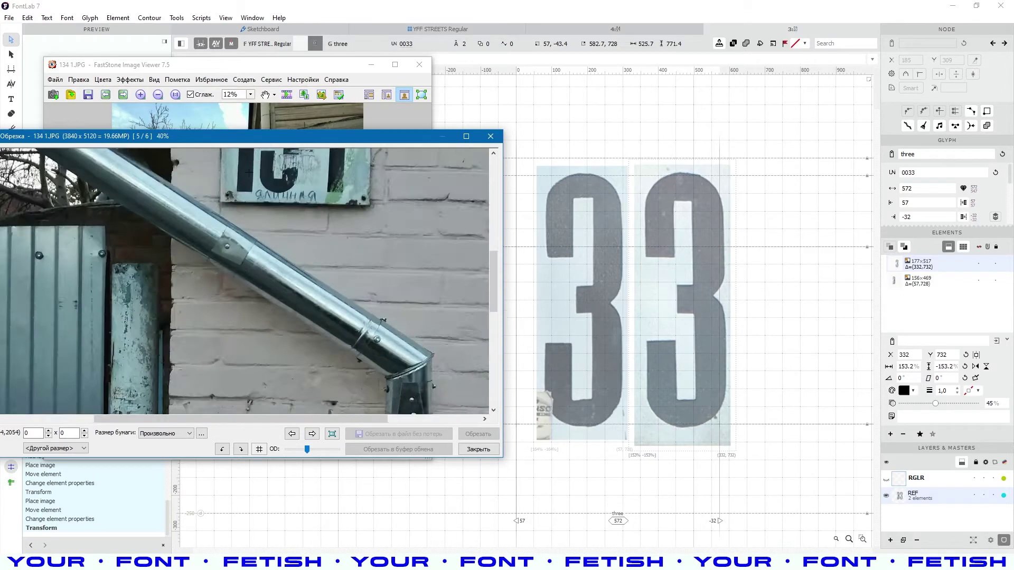
pyautogui.moveTo(494, 254)
pyautogui.mouseDown()
pyautogui.moveTo(504, 287)
pyautogui.moveTo(493, 253)
pyautogui.mouseUp()
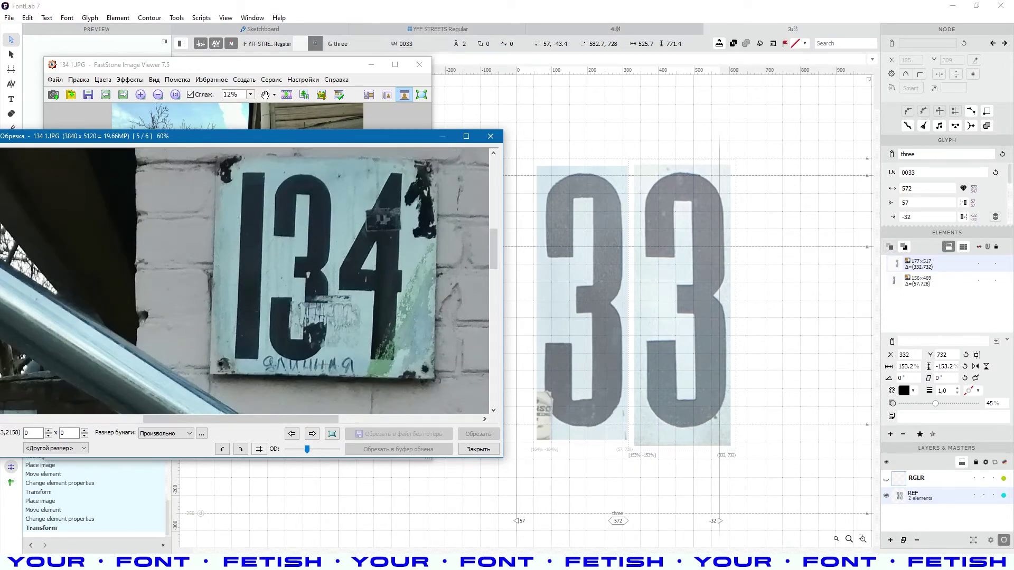
pyautogui.moveTo(323, 322); pyautogui.dragTo(337, 372)
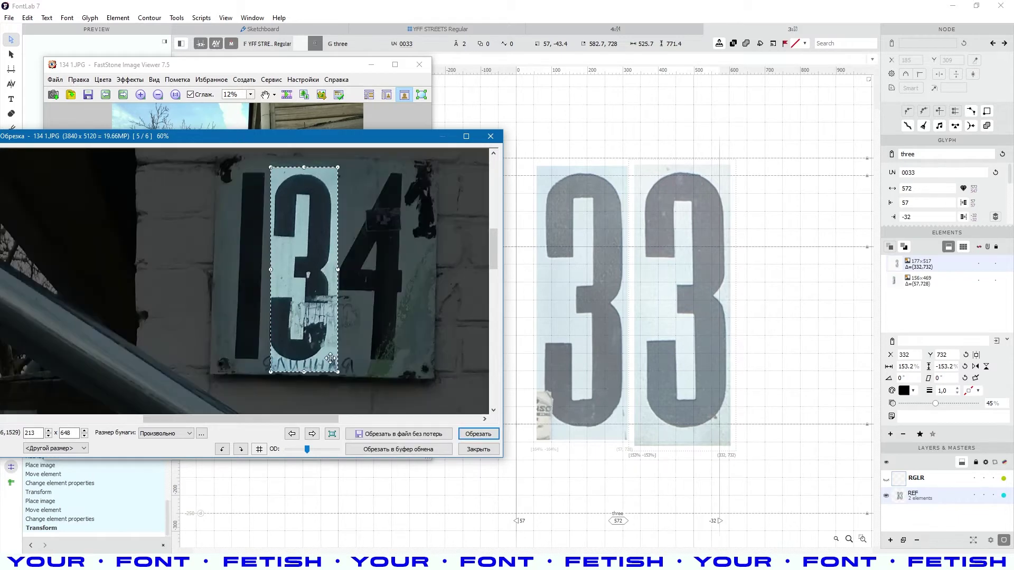
pyautogui.hotkey('ctrl', 'c')
# Switch to FontLab, widen the glyph to about 1109, and paste the third 3 beyond the second at 64% opacity.
pyautogui.click(767, 317)
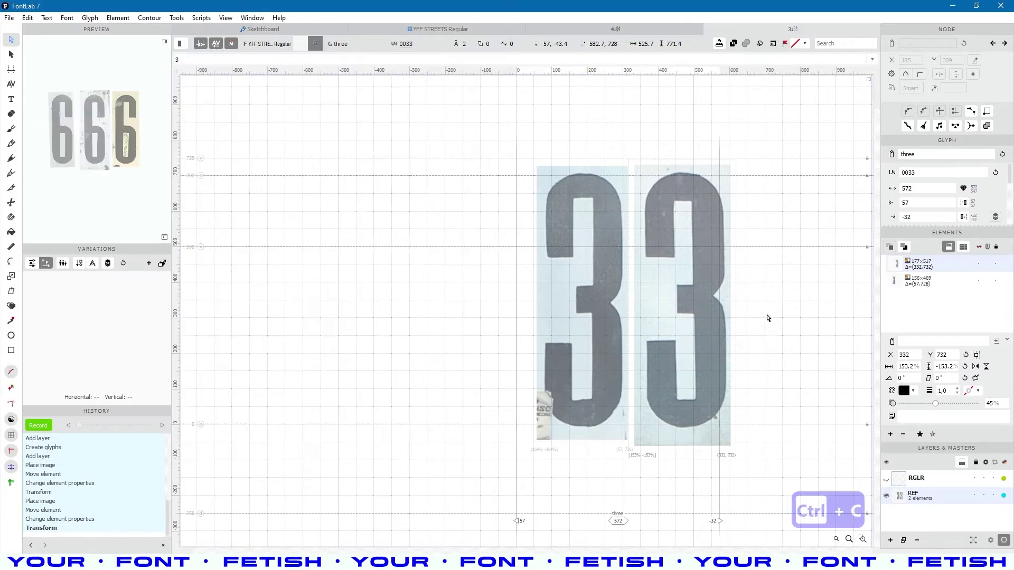
pyautogui.press('space')
pyautogui.moveTo(785, 348); pyautogui.dragTo(563, 347)
pyautogui.hotkey('ctrl', 'v')
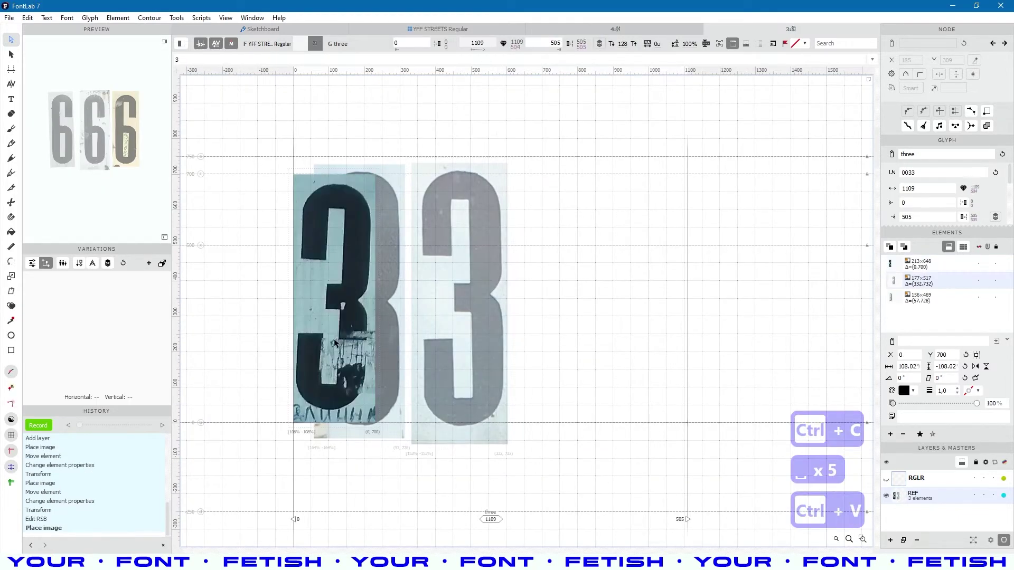
pyautogui.click(949, 403)
# Rotate the third 3 image counter-clockwise in 0.2° increments to 2.4° so its digit stands upright.
pyautogui.scroll(3, 614, 215)
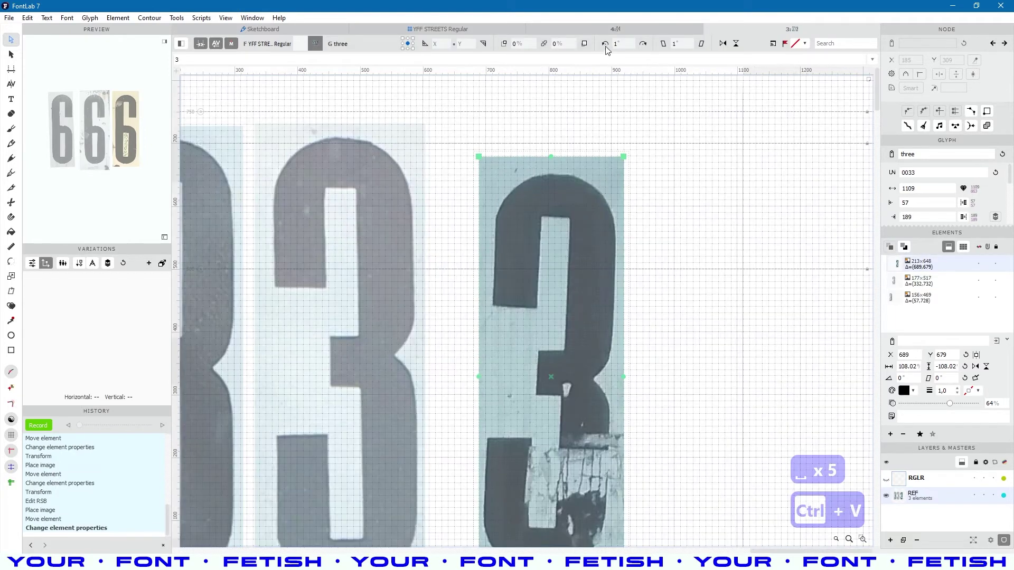
pyautogui.moveTo(620, 43); pyautogui.dragTo(609, 44)
pyautogui.write('0.2')
pyautogui.click(606, 44)
pyautogui.click(606, 44)
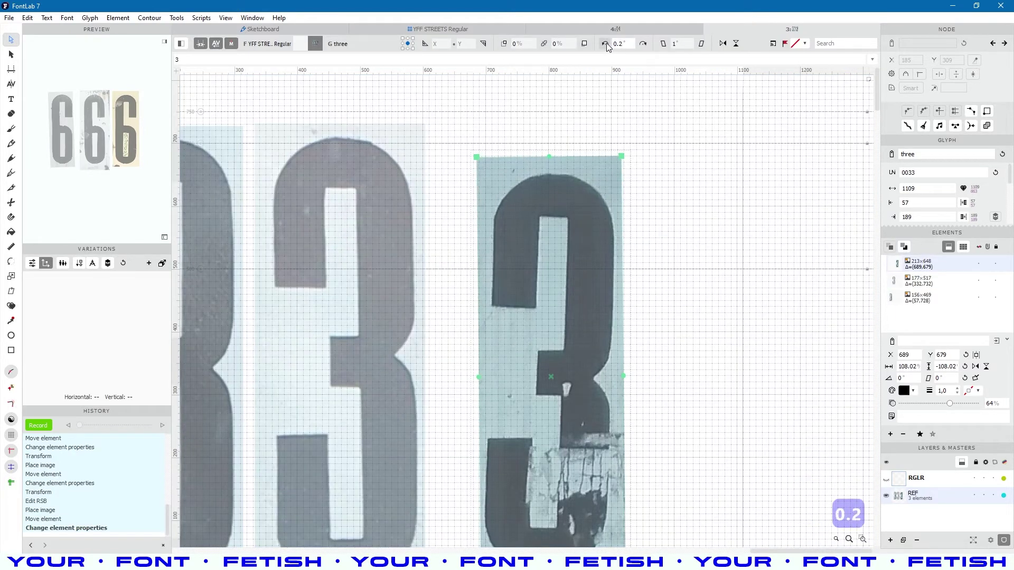
pyautogui.click(605, 44)
pyautogui.click(605, 44)
pyautogui.click(606, 45)
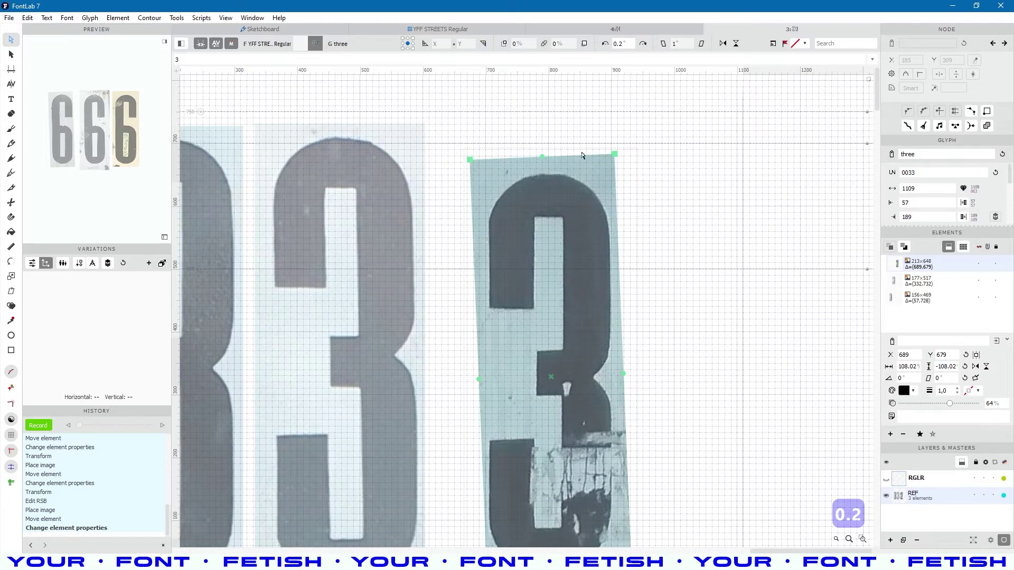
# Scale the third 3 image to about 121% to match the other digits, and fine-tune its rotation to 2.8°.
pyautogui.moveTo(542, 156); pyautogui.dragTo(544, 121)
pyautogui.scroll(-2, 565, 227)
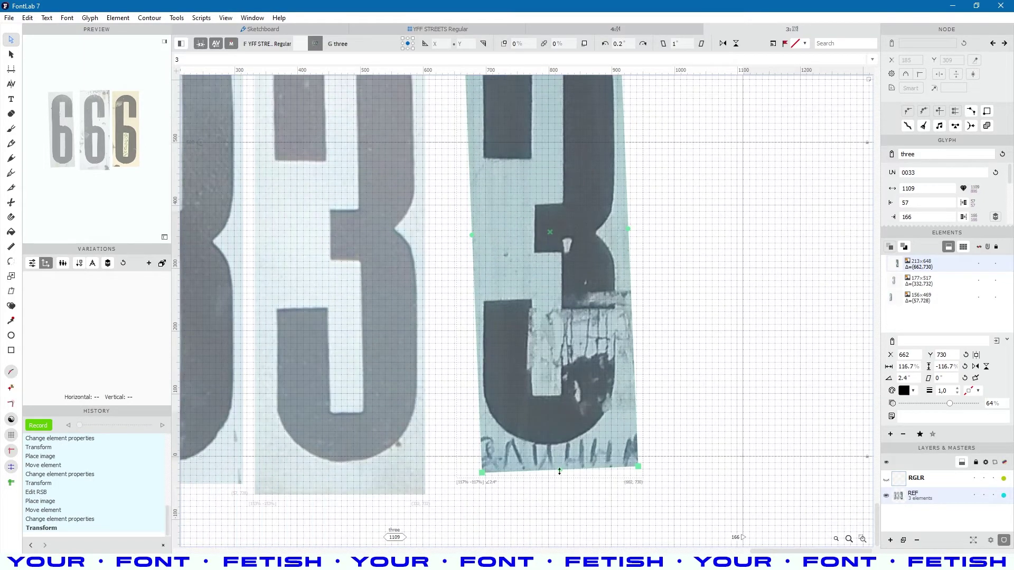
pyautogui.moveTo(560, 471); pyautogui.dragTo(561, 489)
pyautogui.scroll(2, 572, 302)
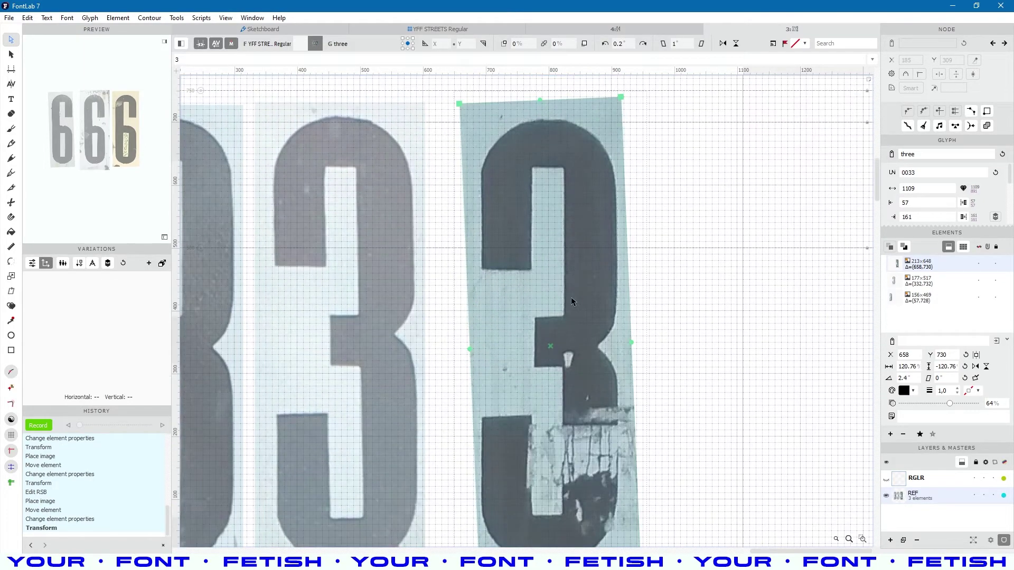
pyautogui.click(607, 45)
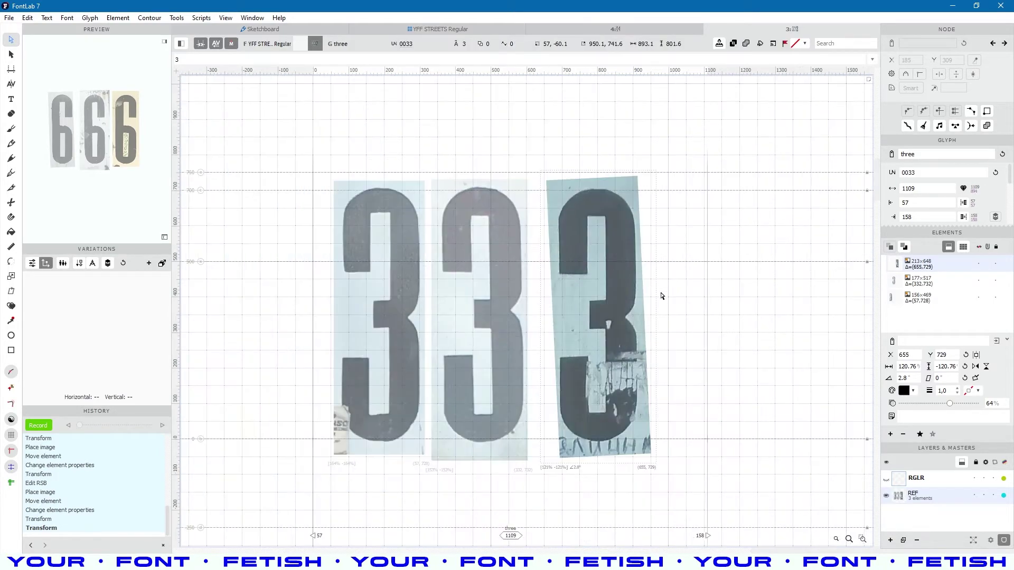
# Switch to the image viewer's crop window and examine the digit 3 on the sign in 143.JPG.
pyautogui.hotkey('alt', 'Tab')
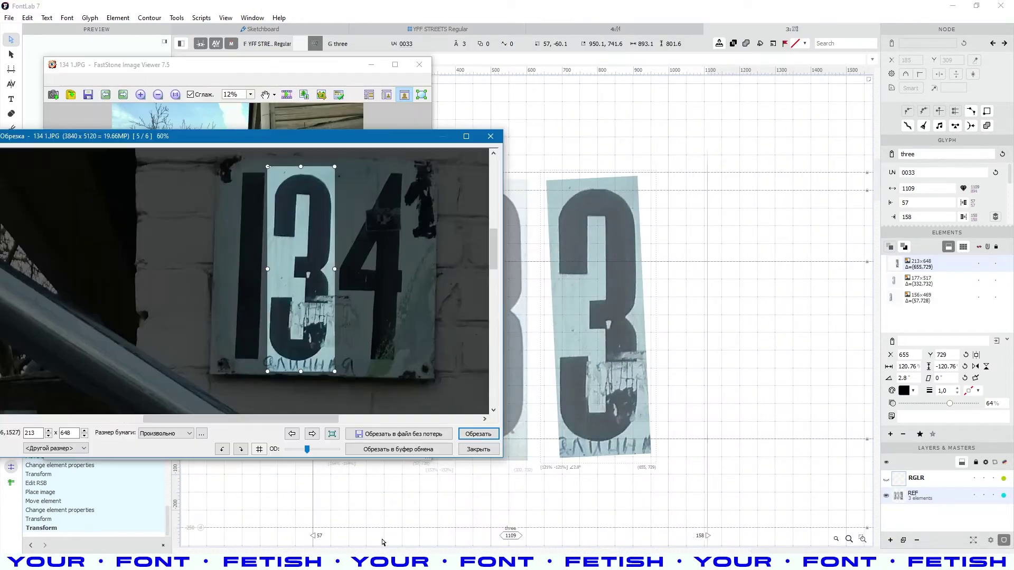
pyautogui.click(312, 434)
pyautogui.click(309, 344)
pyautogui.scroll(4, 316, 317)
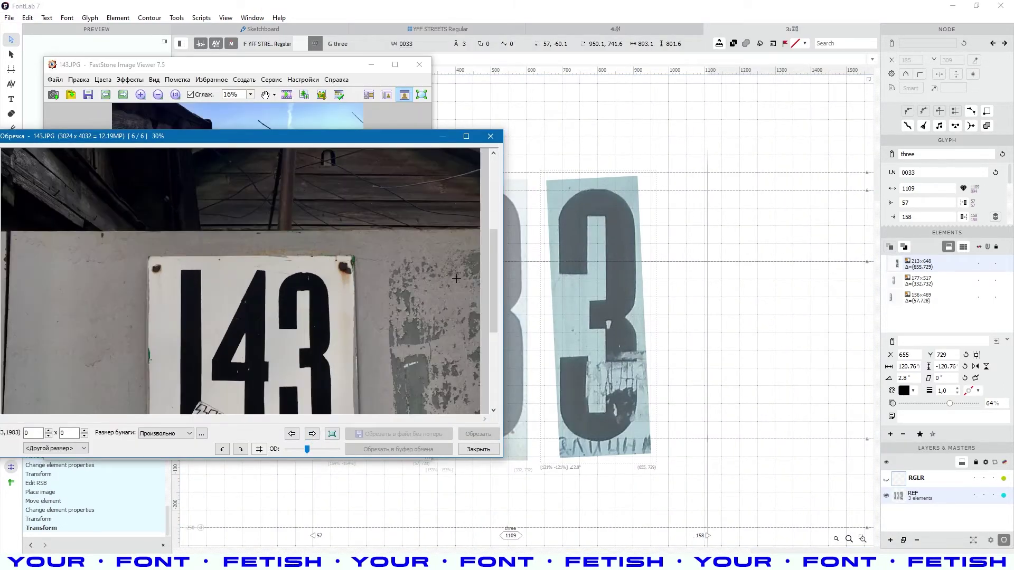
pyautogui.moveTo(493, 292); pyautogui.dragTo(492, 323)
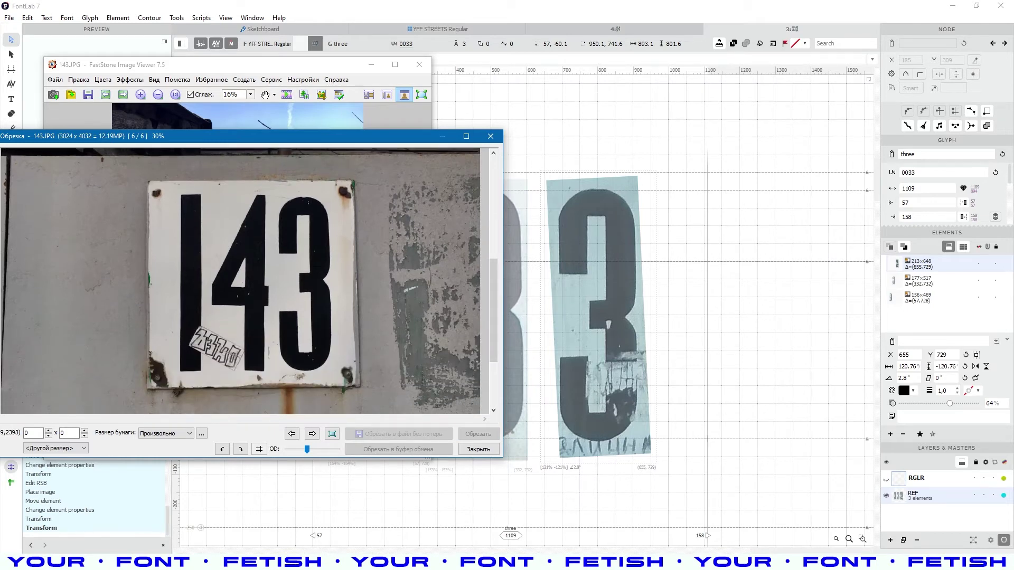
# Close the crop window, return to the parent reference folder, and open folder 2.
pyautogui.click(477, 451)
pyautogui.doubleClick(264, 268)
pyautogui.click(82, 110)
pyautogui.doubleClick(230, 182)
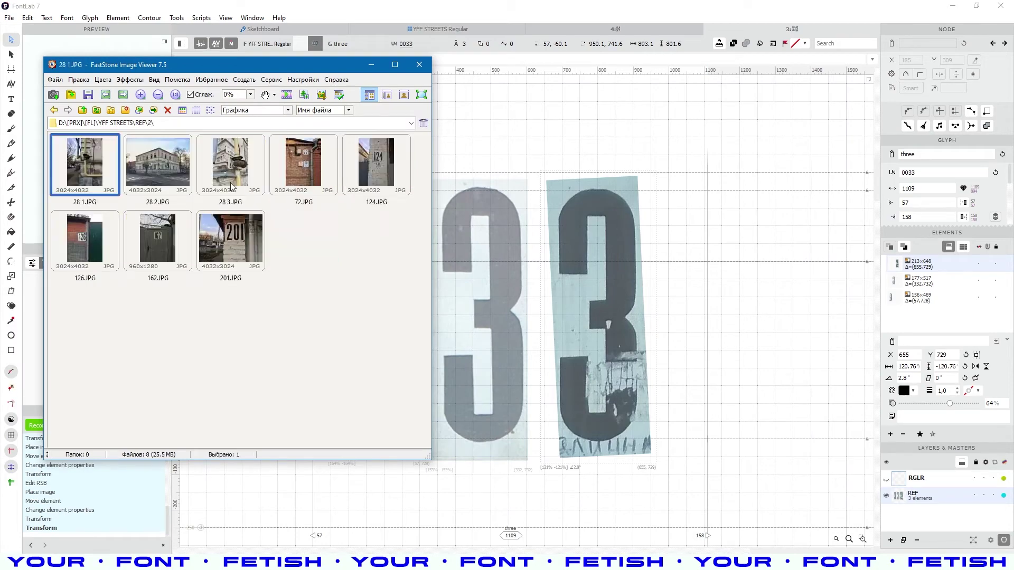
# Look through the photos in folder 2 from 28 1.JPG to 124.JPG, examining the digit 2 on each sign.
pyautogui.doubleClick(82, 168)
pyautogui.scroll(-1, 263, 215)
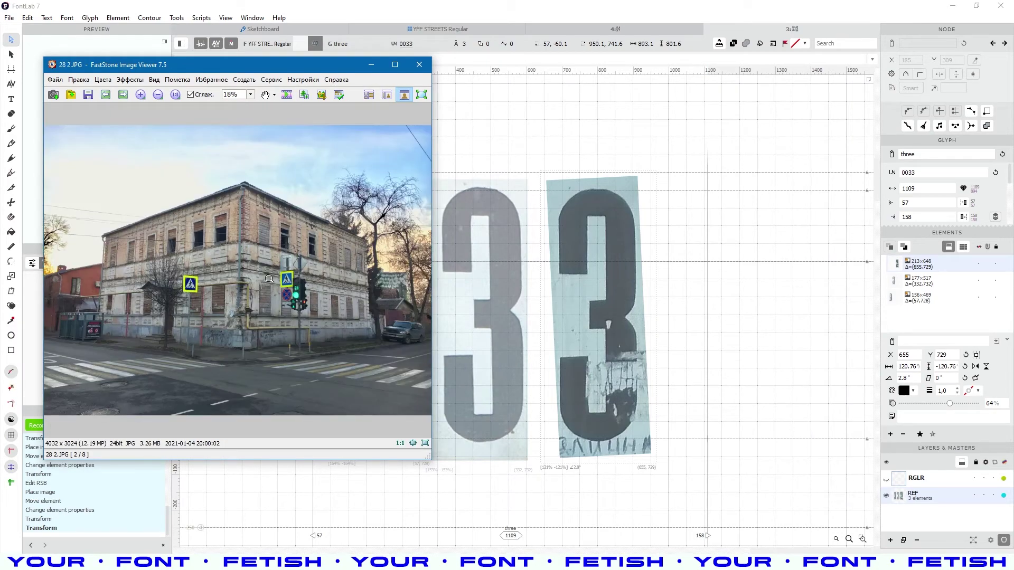
pyautogui.moveTo(253, 306); pyautogui.dragTo(237, 320)
pyautogui.scroll(-1, 233, 293)
pyautogui.moveTo(234, 252); pyautogui.dragTo(251, 277)
pyautogui.scroll(-1, 252, 230)
pyautogui.click(253, 231)
pyautogui.scroll(1, 253, 230)
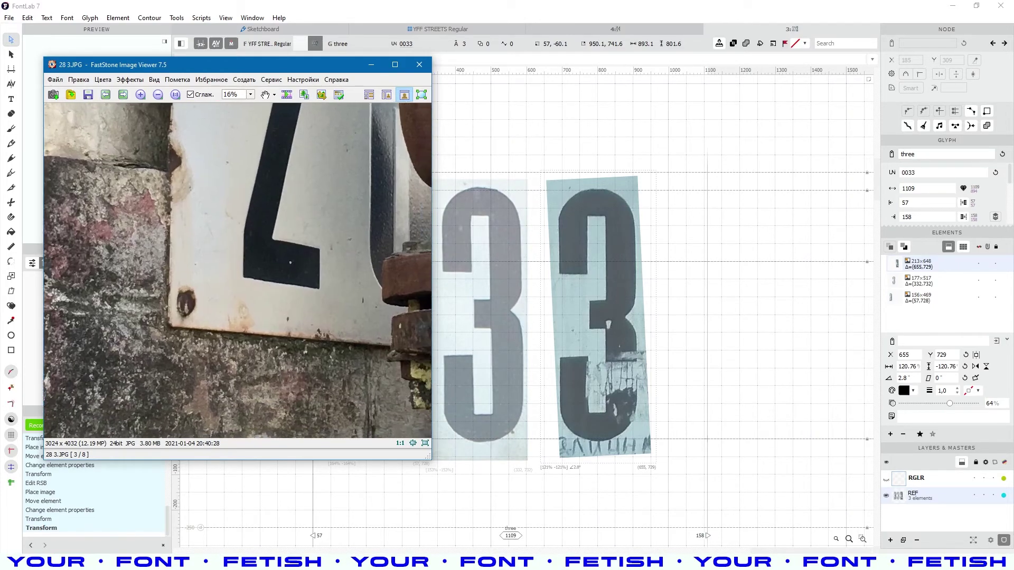
pyautogui.scroll(-1, 290, 263)
pyautogui.moveTo(266, 199); pyautogui.dragTo(264, 193)
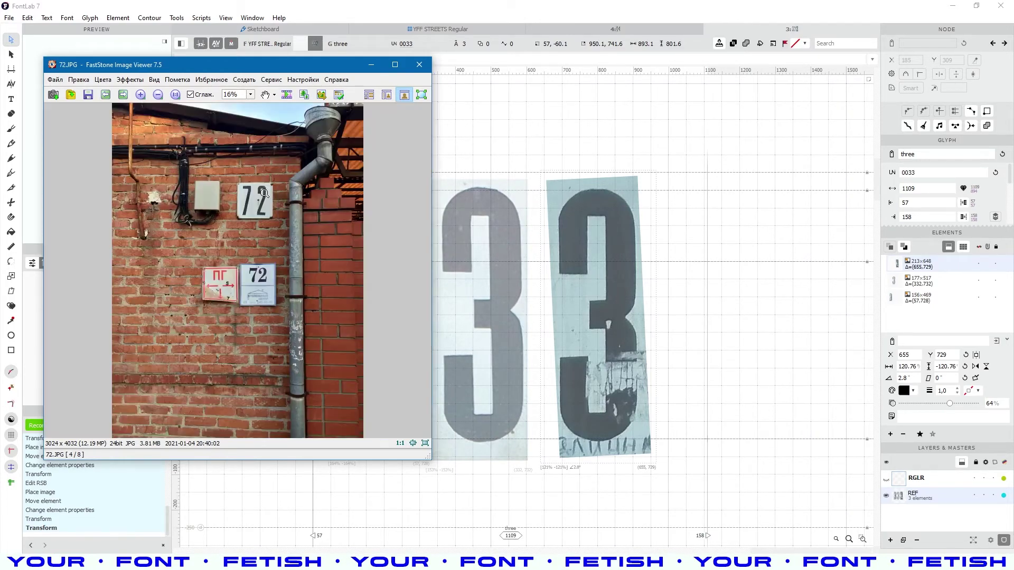
pyautogui.scroll(1, 264, 193)
pyautogui.moveTo(241, 252); pyautogui.dragTo(242, 253)
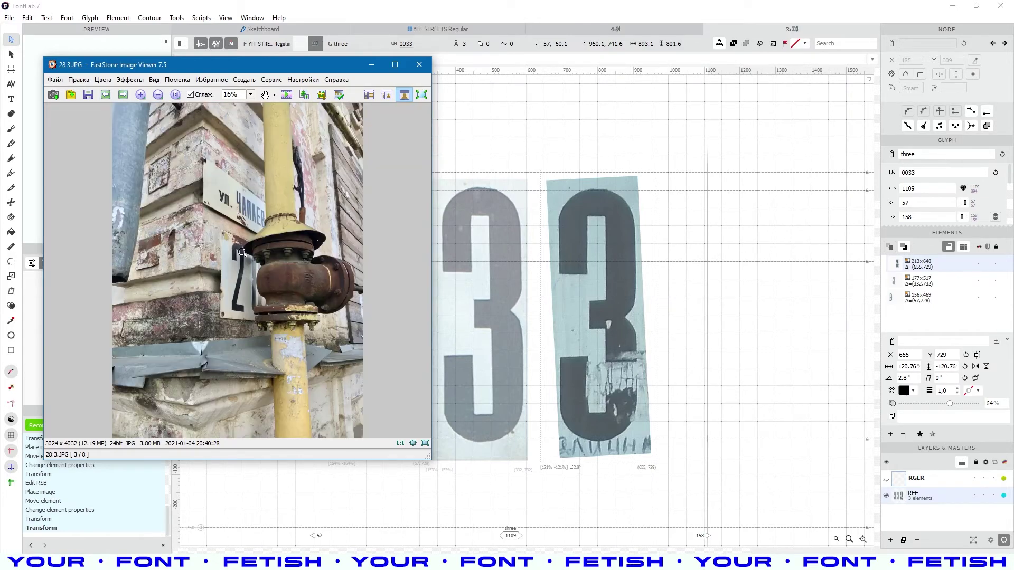
pyautogui.scroll(-2, 242, 252)
pyautogui.moveTo(253, 217); pyautogui.dragTo(267, 137)
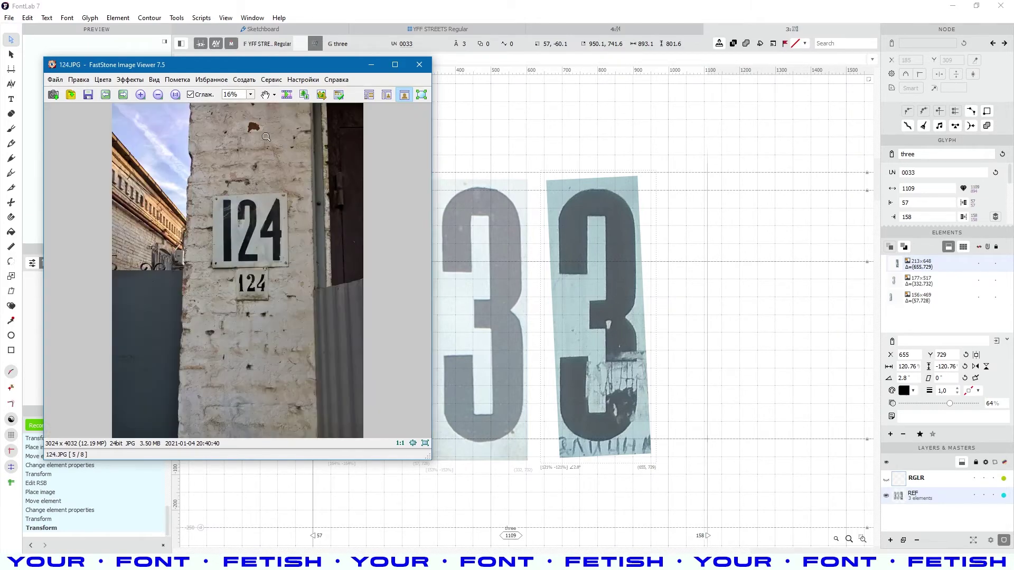
# Open 124.JPG in the crop window, frame the digit 2, copy it, and switch back to FontLab.
pyautogui.click(320, 98)
pyautogui.scroll(5, 592, 272)
pyautogui.moveTo(756, 272); pyautogui.dragTo(760, 239)
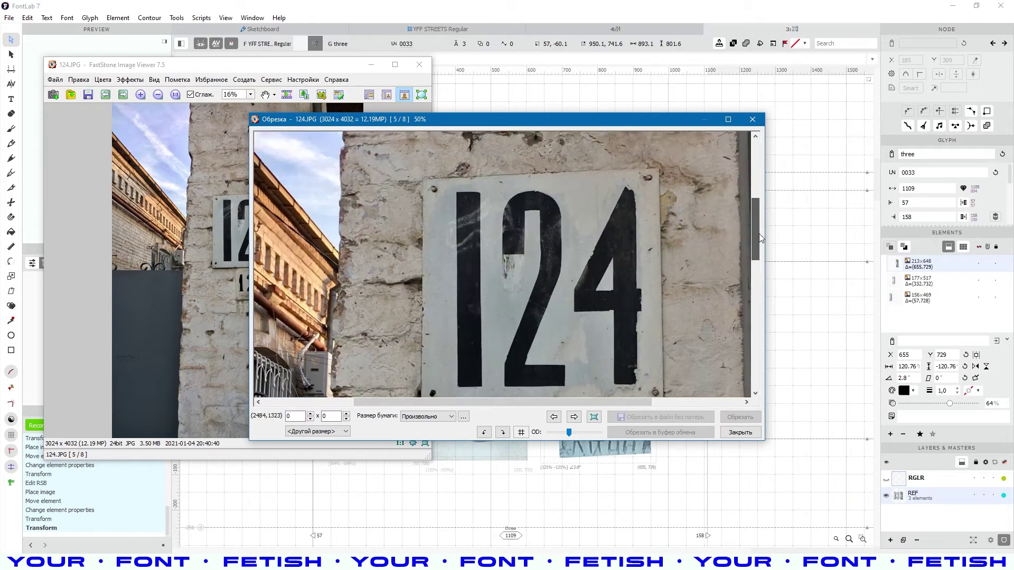
pyautogui.scroll(-1, 758, 243)
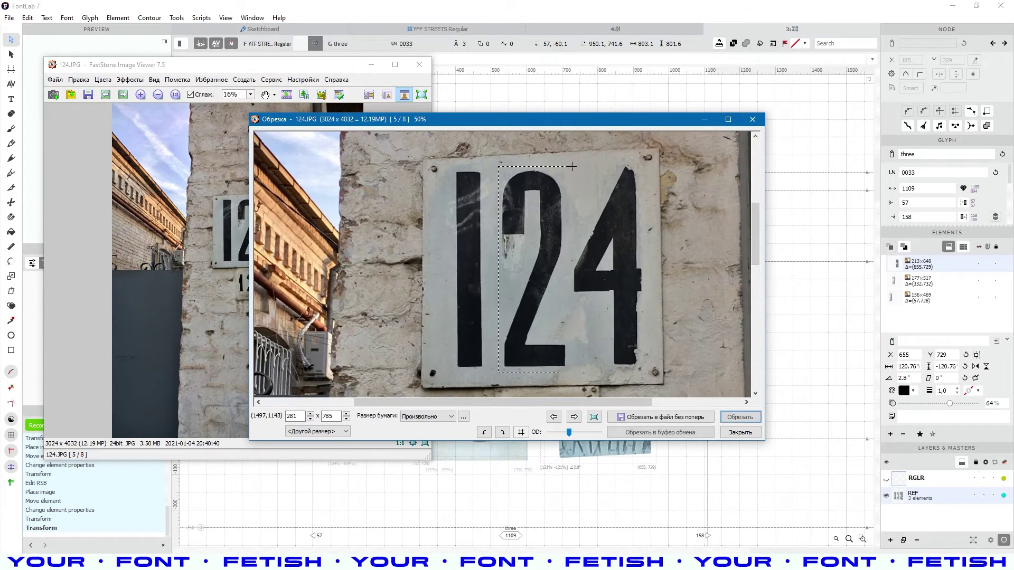
pyautogui.moveTo(570, 166); pyautogui.dragTo(569, 166)
pyautogui.hotkey('alt', 'Tab')
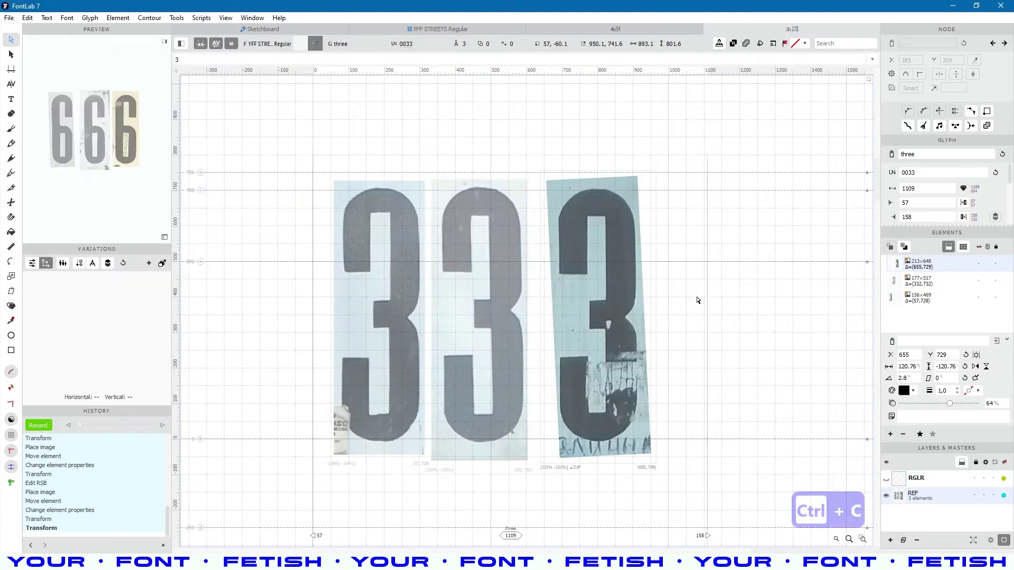
# Create the glyph two in the YFF STREETS font, open it for editing, and add a layer named REF.
pyautogui.click(458, 30)
pyautogui.click(698, 316)
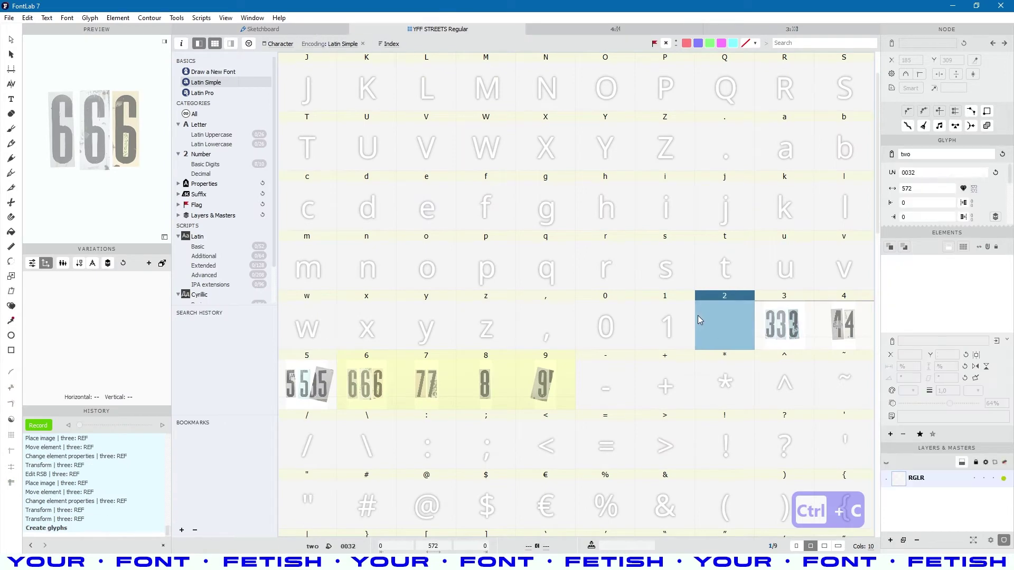
pyautogui.doubleClick(698, 319)
pyautogui.moveTo(495, 331); pyautogui.dragTo(444, 366)
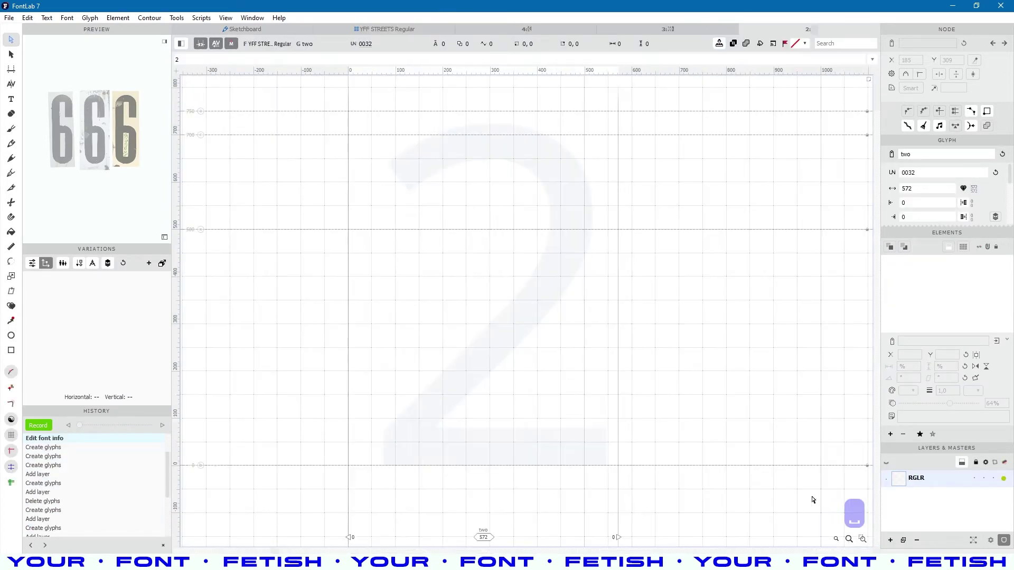
pyautogui.click(890, 540)
pyautogui.write('REF')
# Paste the cropped 2 onto the REF layer, place it at X 62, Y 680, and set its opacity to 47%.
pyautogui.click(583, 368)
pyautogui.hotkey('ctrl', 'v')
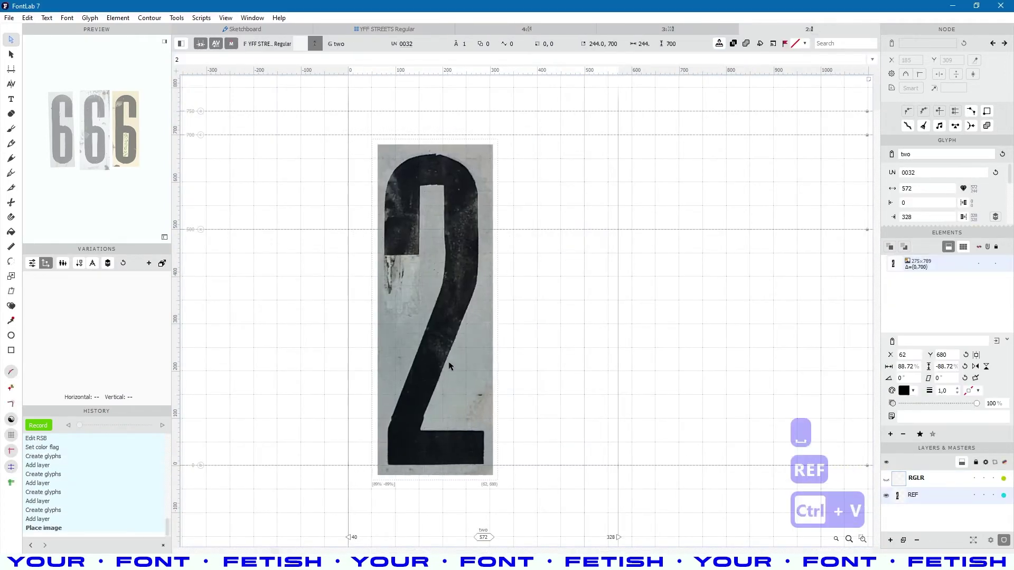
pyautogui.click(938, 404)
pyautogui.doubleClick(461, 326)
# Scale the 2 image to about 95% and align it with the baseline and 700 guide at X 54, Y 728.
pyautogui.moveTo(437, 144); pyautogui.dragTo(439, 120)
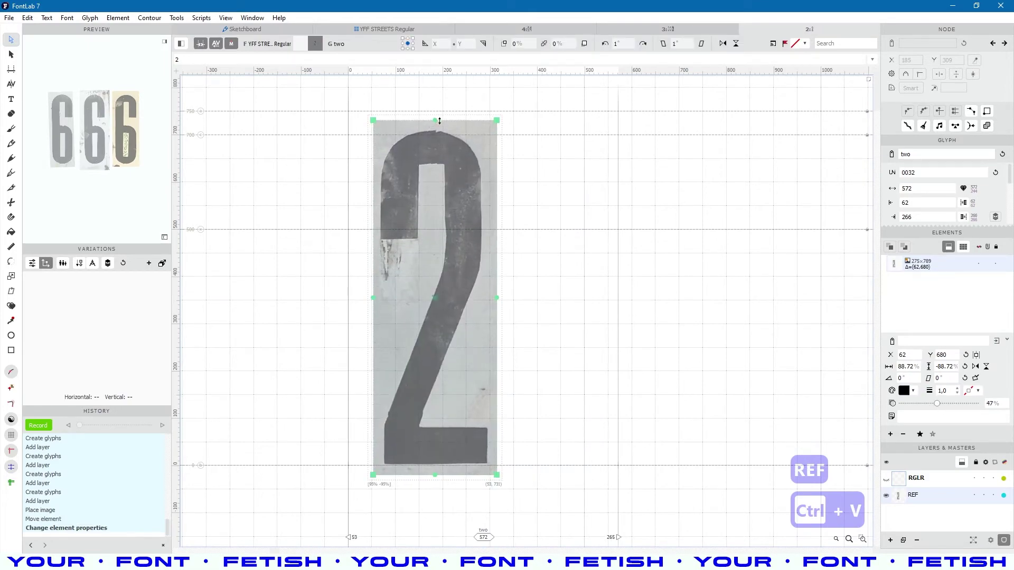
pyautogui.moveTo(420, 331); pyautogui.dragTo(421, 332)
pyautogui.scroll(5, 434, 109)
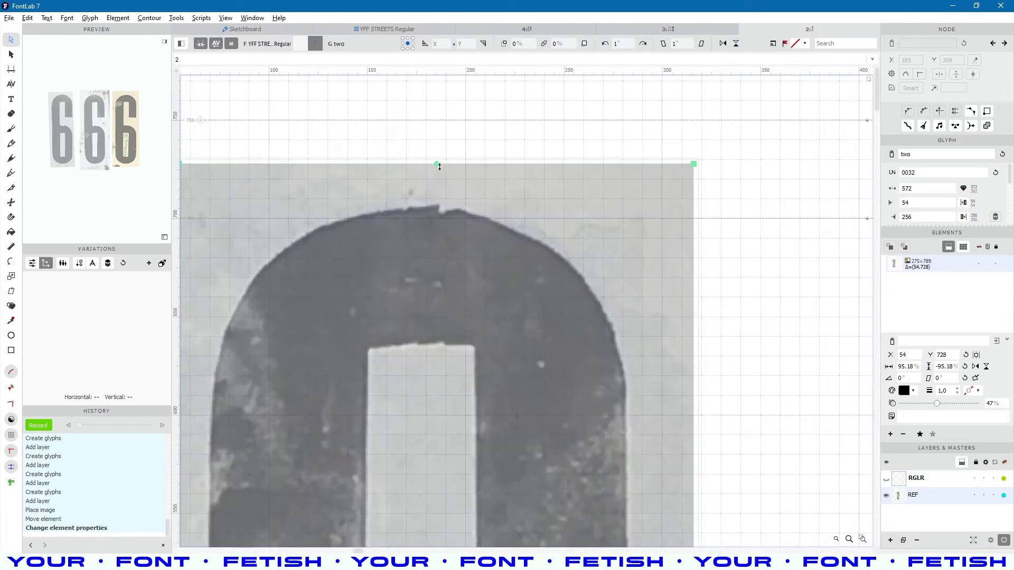
pyautogui.scroll(-4, 439, 173)
pyautogui.scroll(-1, 444, 184)
pyautogui.scroll(2, 423, 462)
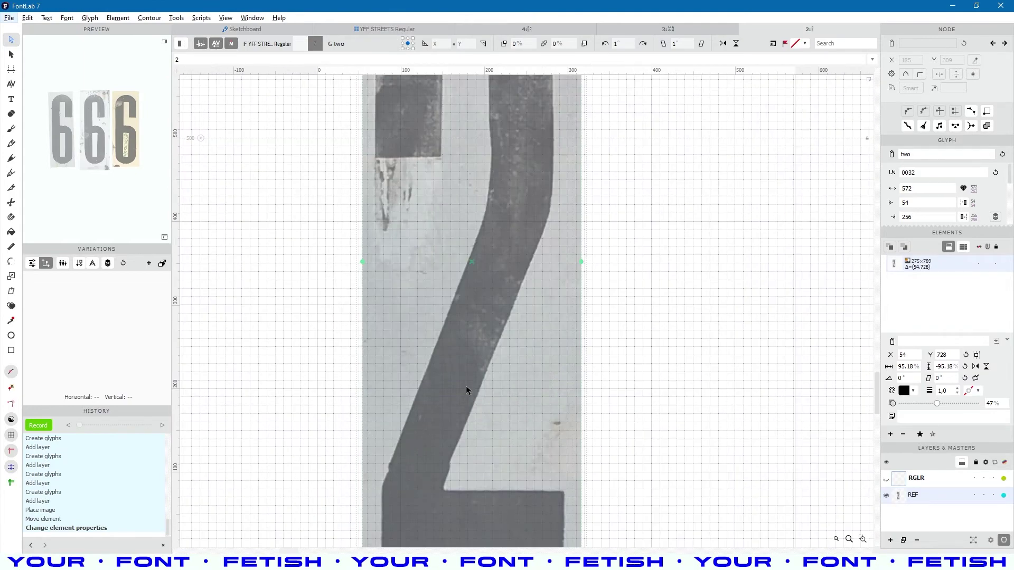
pyautogui.scroll(4, 559, 363)
pyautogui.scroll(-2, 553, 239)
pyautogui.scroll(2, 458, 235)
pyautogui.scroll(-10, 449, 314)
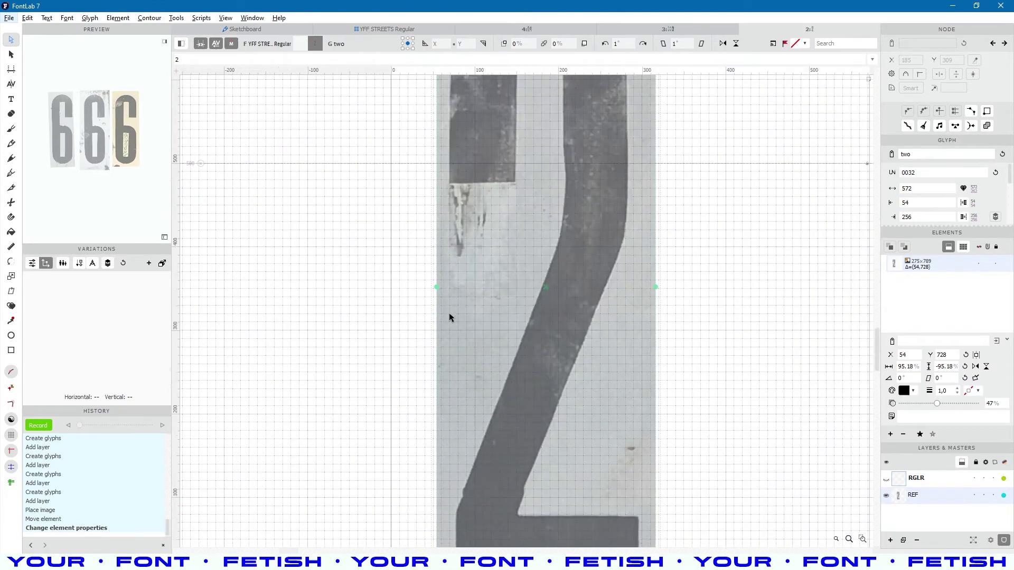
pyautogui.scroll(-2, 448, 314)
pyautogui.click(369, 257)
pyautogui.press('space')
pyautogui.moveTo(607, 297); pyautogui.dragTo(531, 326)
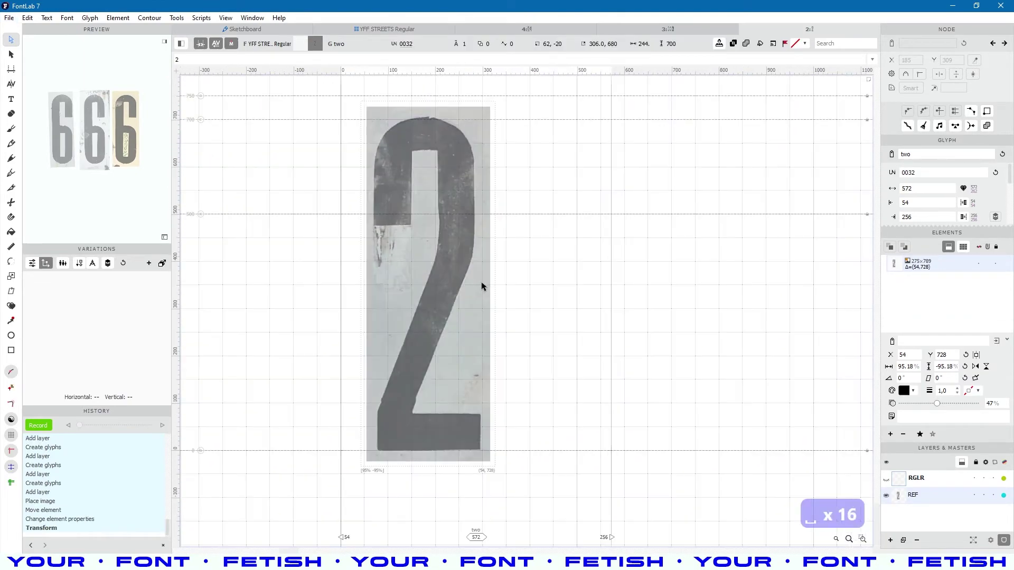
# Rotate the 2 image clockwise in 0.1° increments to -0.3° so its base follows the baseline.
pyautogui.scroll(2, 447, 417)
pyautogui.click(442, 403)
pyautogui.click(618, 43)
pyautogui.write('0.1')
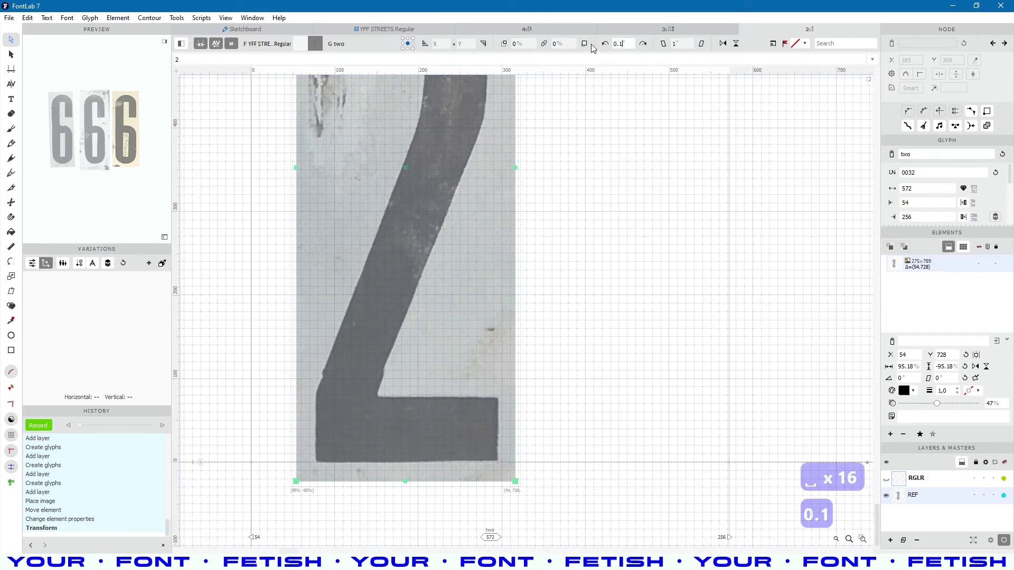
pyautogui.click(642, 45)
pyautogui.click(643, 45)
pyautogui.click(642, 45)
pyautogui.scroll(6, 507, 194)
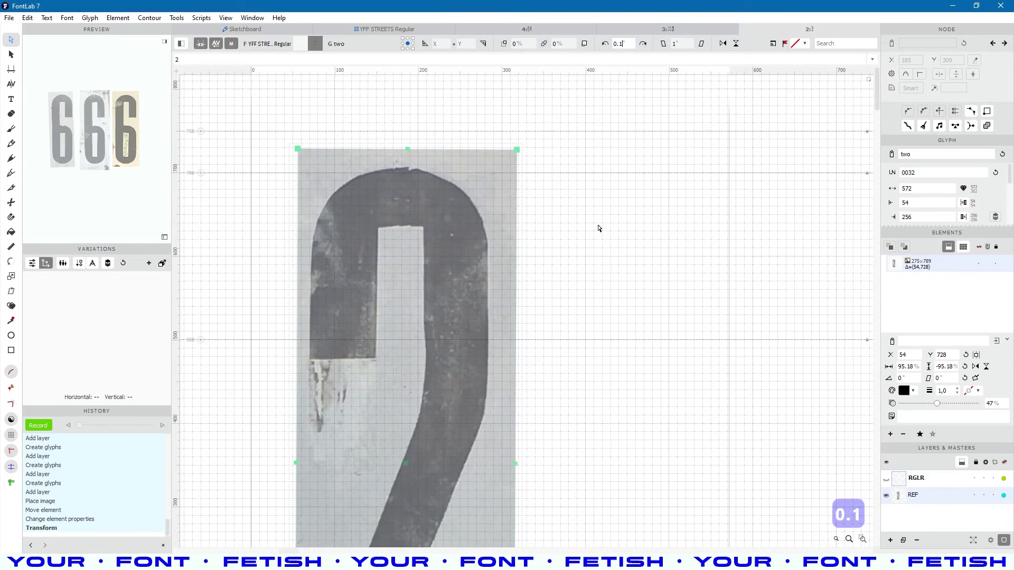
pyautogui.click(597, 230)
pyautogui.scroll(-2, 587, 254)
# Copy the digit 4 from 124.JPG in the crop window and paste it onto the four glyph's REF layer at 52% opacity.
pyautogui.hotkey('alt', 'Tab')
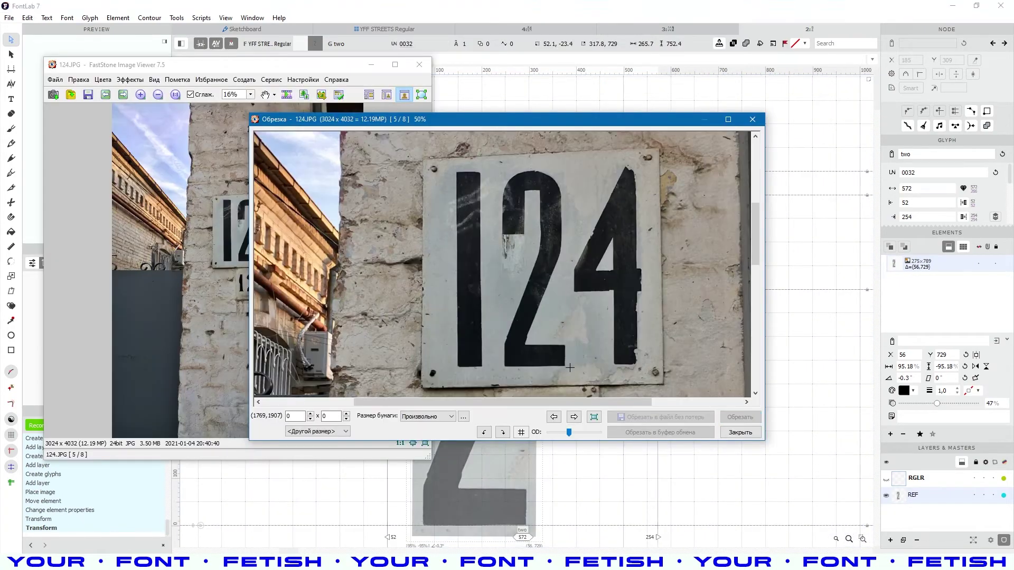
pyautogui.moveTo(648, 165); pyautogui.dragTo(647, 160)
pyautogui.hotkey('ctrl', 'c')
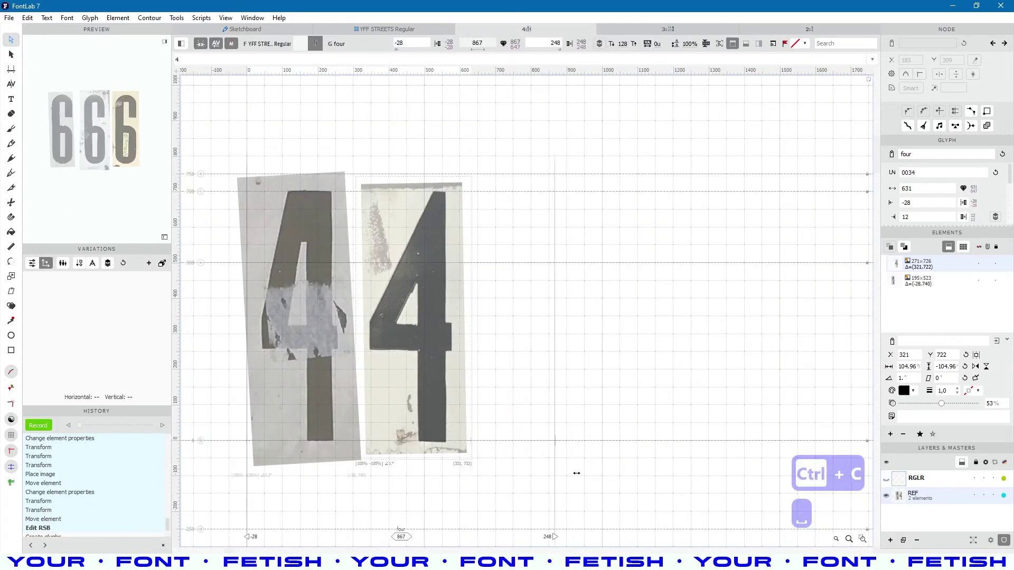
pyautogui.hotkey('ctrl', 'v')
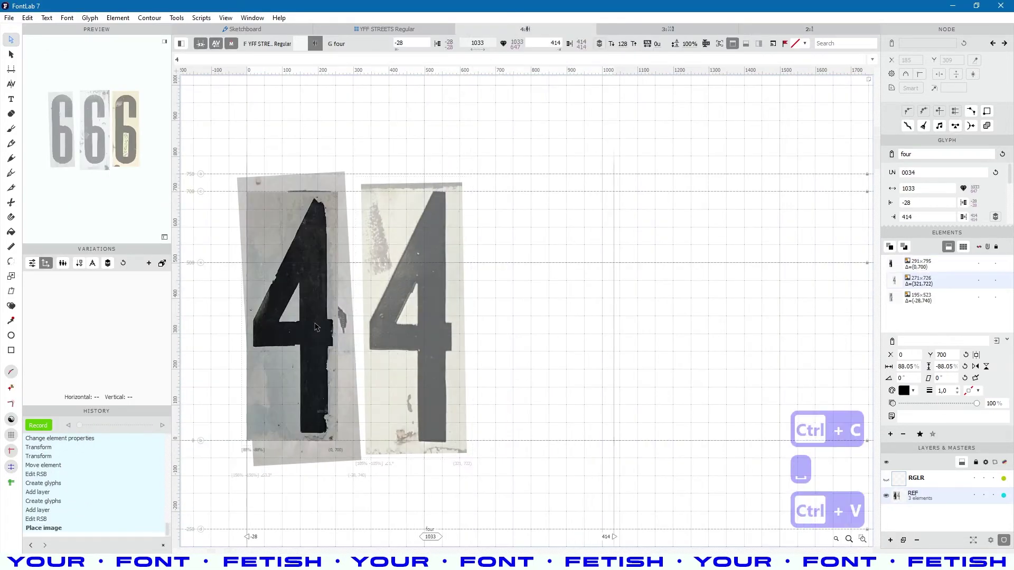
pyautogui.click(566, 390)
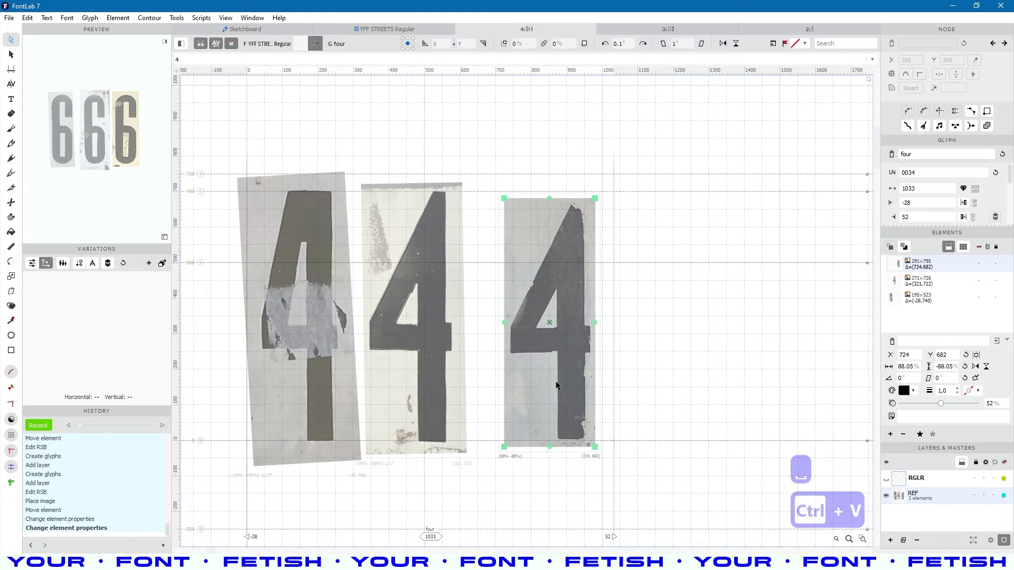
# Scale the third 4 image to about 94%, place it beside the second at X 627, Y 723, and set the right sidebearing to 42.
pyautogui.hotkey('shift', 'Left')
pyautogui.hotkey('shift', 'Up')
pyautogui.moveTo(544, 202); pyautogui.dragTo(553, 180)
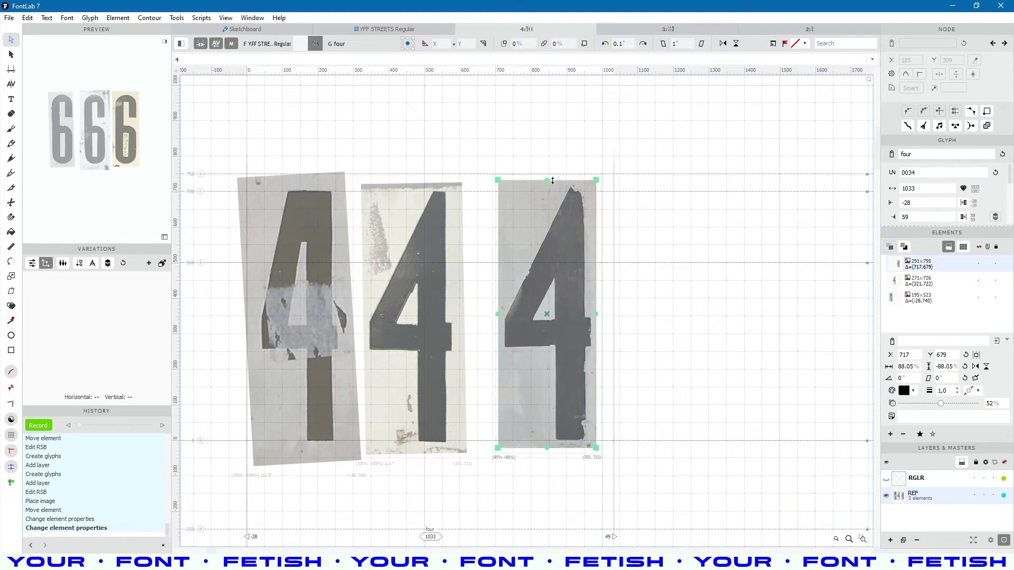
pyautogui.moveTo(582, 406); pyautogui.dragTo(554, 408)
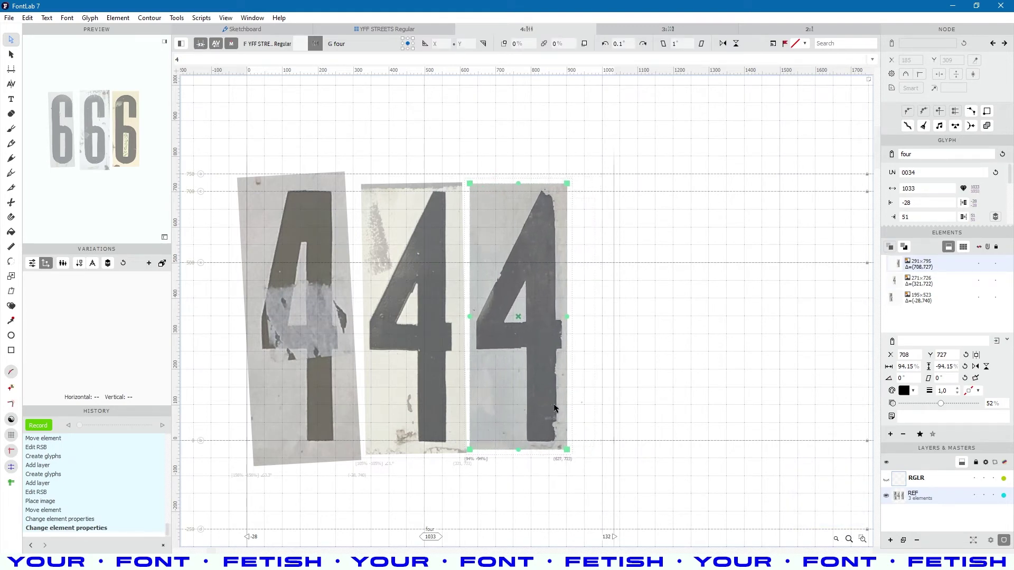
pyautogui.moveTo(614, 372); pyautogui.dragTo(582, 372)
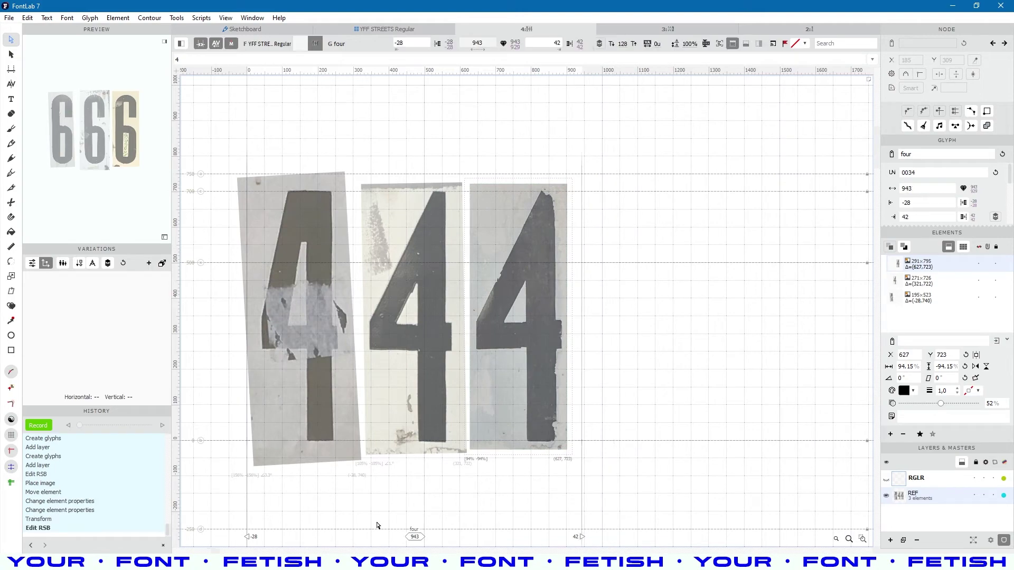
# Return to the image viewer's crop window, advance to 126.JPG, and copy a selection around its digit 2.
pyautogui.click(370, 561)
pyautogui.click(540, 321)
pyautogui.press('Right')
pyautogui.click(573, 417)
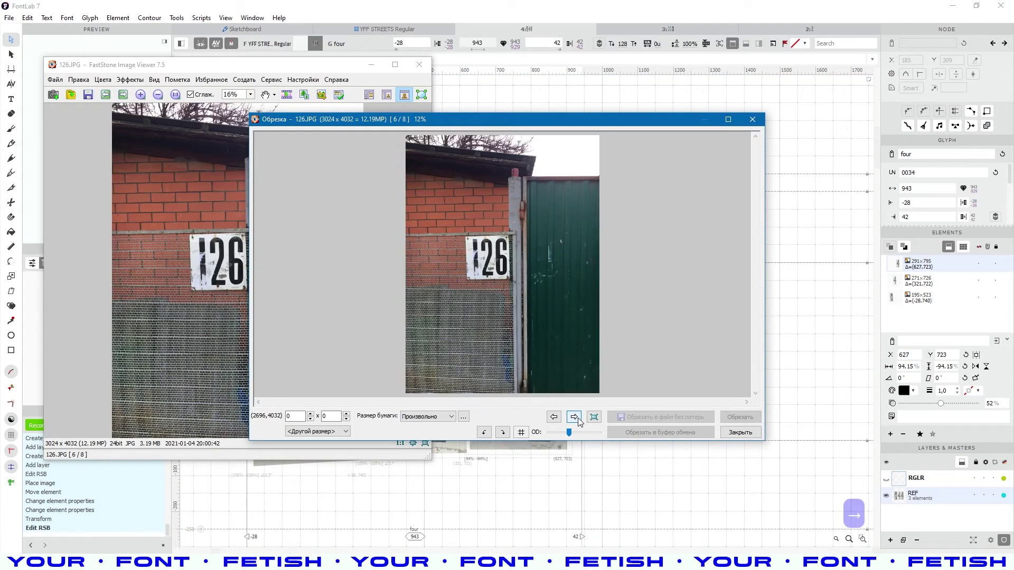
pyautogui.scroll(3, 513, 244)
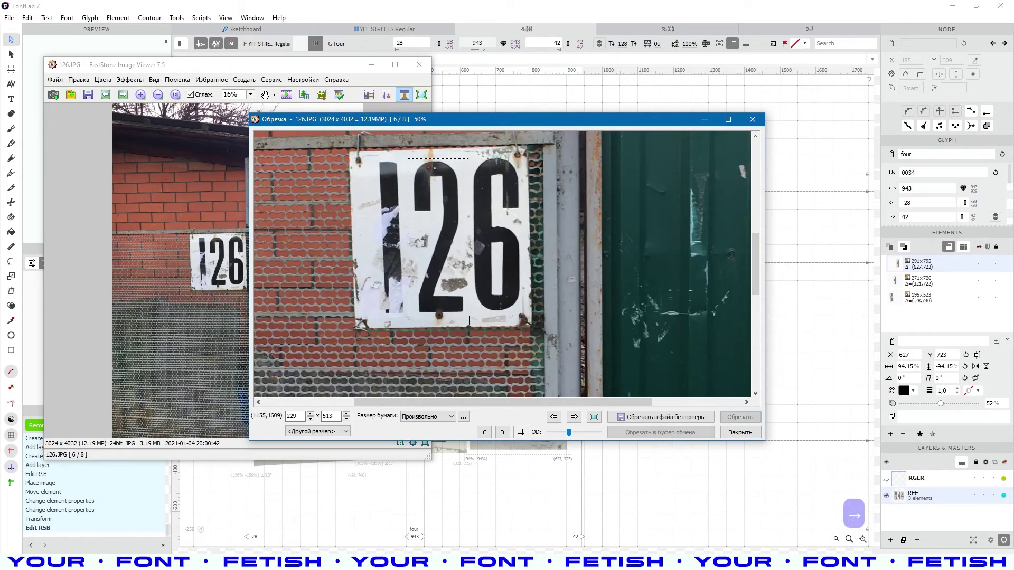
pyautogui.moveTo(469, 320); pyautogui.dragTo(470, 320)
pyautogui.hotkey('ctrl', 'c')
# Widen the glyph two to 860 units and paste the copied 2 to the right of the first one.
pyautogui.click(560, 5)
pyautogui.click(808, 30)
pyautogui.press('space')
pyautogui.moveTo(658, 417); pyautogui.dragTo(547, 353)
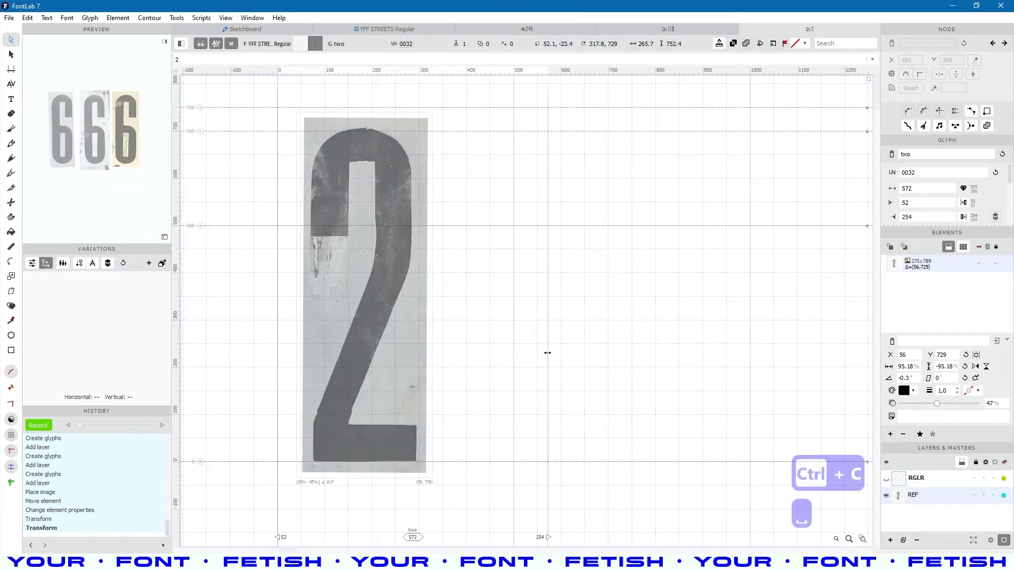
pyautogui.hotkey('ctrl', 'v')
pyautogui.moveTo(351, 175); pyautogui.dragTo(552, 194)
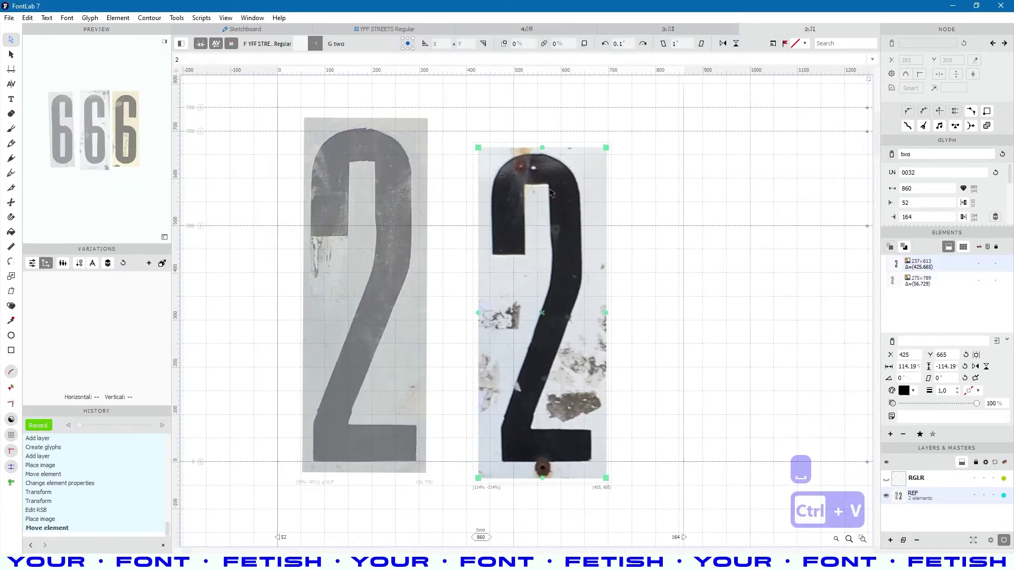
# Scale the second 2 image to about 123%, slant it 1.26°, and set its opacity to 56%.
pyautogui.moveTo(544, 147); pyautogui.dragTo(562, 121)
pyautogui.click(943, 404)
pyautogui.hotkey('ctrl', 't')
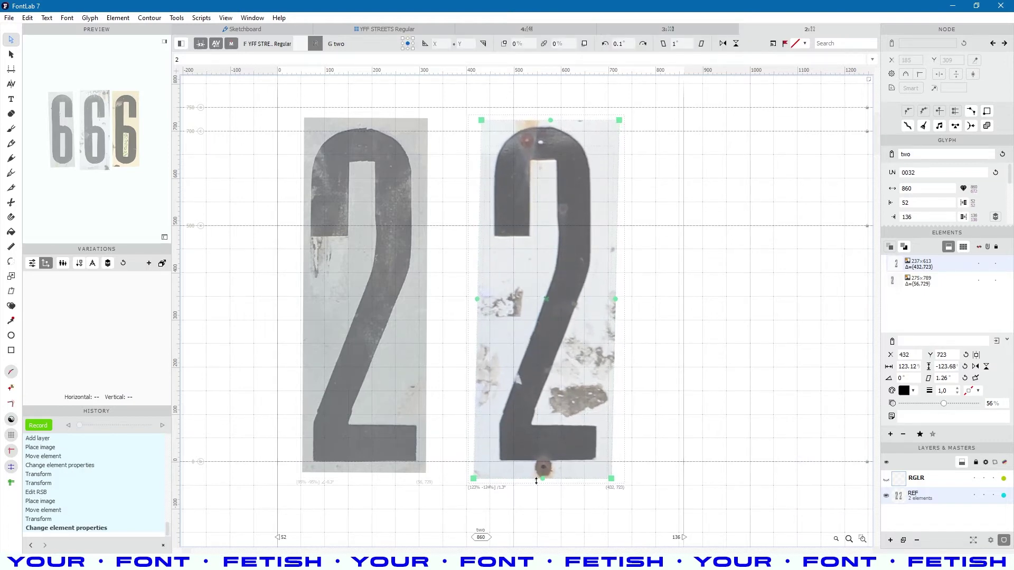
# Nudge the second 2 image down and left to X 337, Y 720, close to the first 2, and save the font.
pyautogui.click(559, 386)
pyautogui.press('Down')
pyautogui.press('Down')
pyautogui.press('Down')
pyautogui.press('Left')
pyautogui.press('Left')
pyautogui.press('Left')
pyautogui.press('Left')
pyautogui.press('Left')
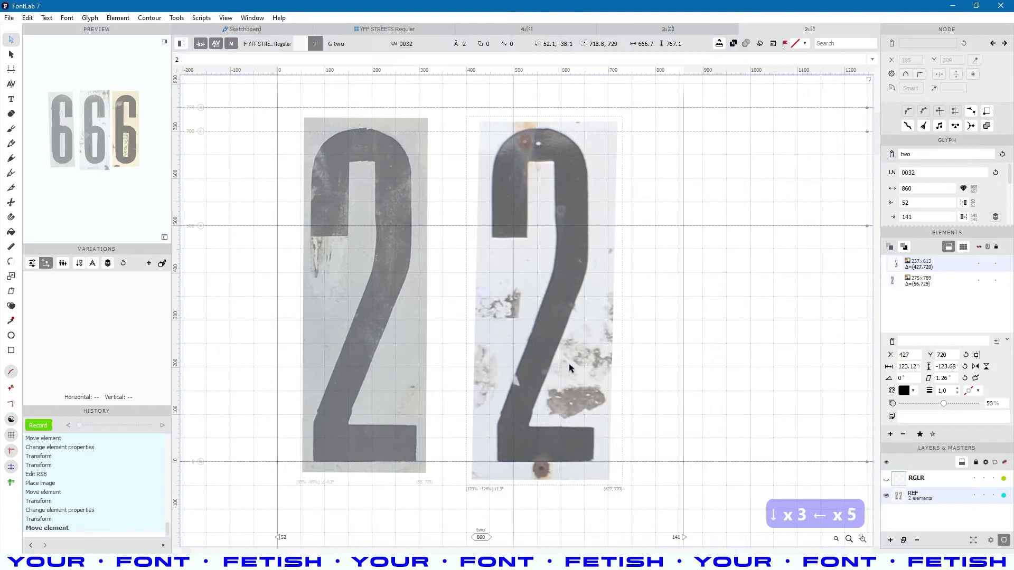
pyautogui.hotkey('shift', 'Left')
pyautogui.hotkey('shift', 'Left')
pyautogui.hotkey('shift', 'Left')
pyautogui.hotkey('shift', 'Left')
pyautogui.hotkey('shift', 'Left')
pyautogui.hotkey('shift', 'Left')
pyautogui.hotkey('shift', 'Left')
pyautogui.hotkey('shift', 'Left')
pyautogui.hotkey('shift', 'Left')
pyautogui.hotkey('ctrl', 's')
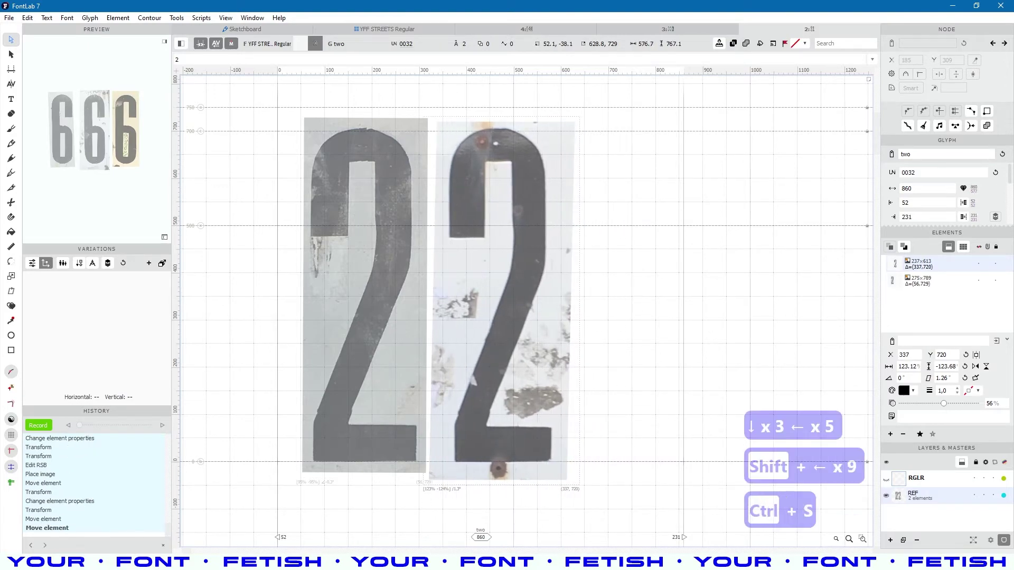
# Advance the image viewer's crop window to 162.JPG and copy a selection around its digit 2.
pyautogui.hotkey('alt', 'Tab')
pyautogui.click(574, 418)
pyautogui.scroll(4, 568, 195)
pyautogui.scroll(1, 567, 193)
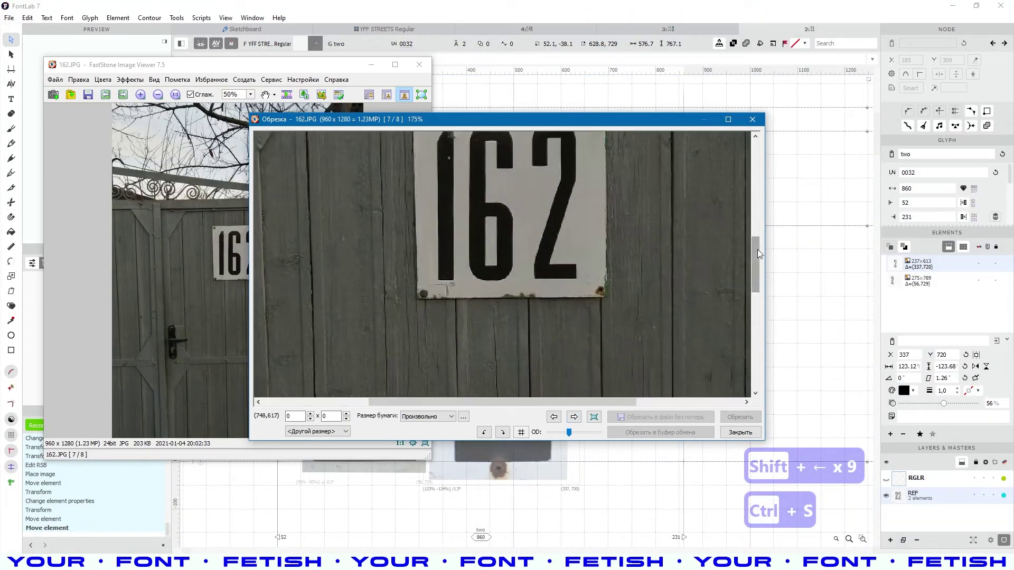
pyautogui.moveTo(757, 249); pyautogui.dragTo(757, 238)
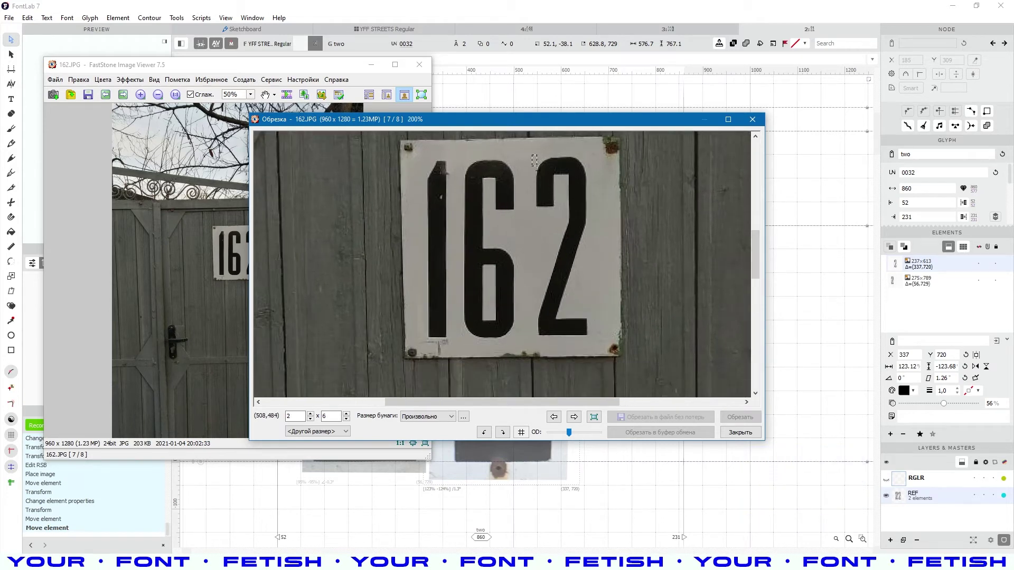
pyautogui.moveTo(533, 155); pyautogui.dragTo(594, 340)
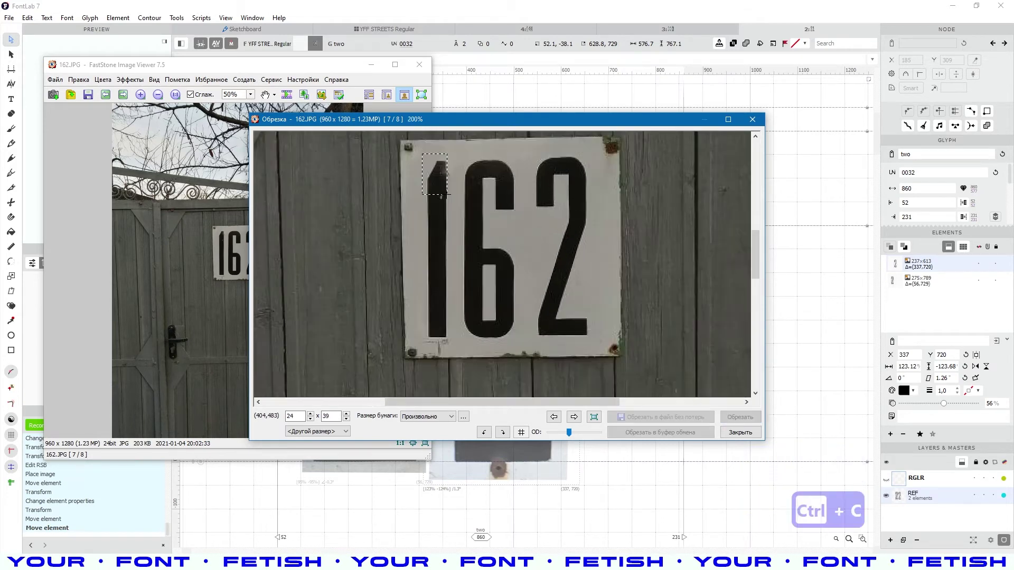
# Widen the glyph two to 934 units and place the copied 2 beside the second one at X 700, Y 663.
pyautogui.hotkey('alt', 'Tab')
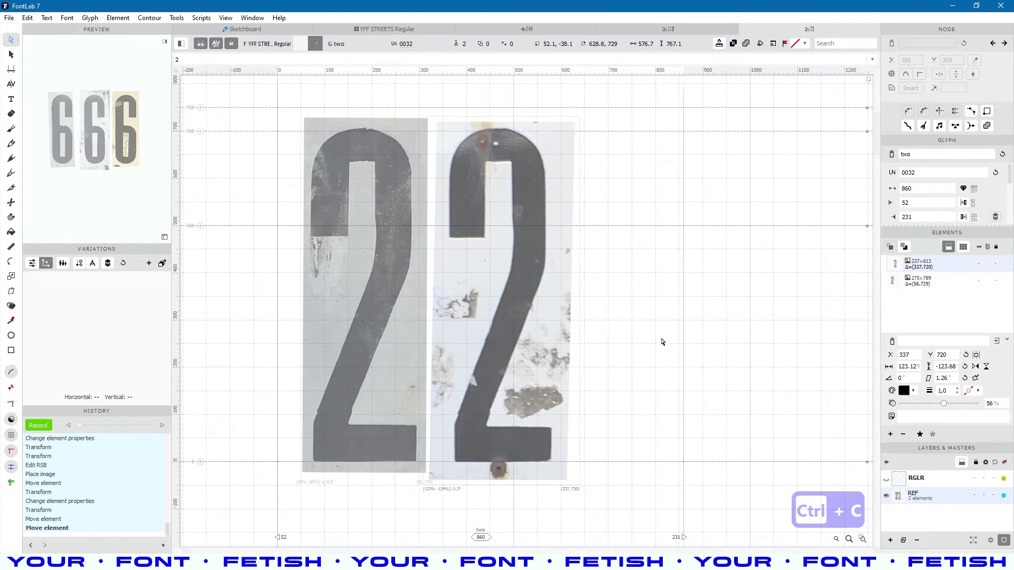
pyautogui.moveTo(632, 322); pyautogui.dragTo(560, 331)
pyautogui.hotkey('ctrl', 'v')
pyautogui.moveTo(260, 335); pyautogui.dragTo(593, 352)
# Rotate the third 2 image to -0.7°, set its opacity to 40%, and scale it to about 419%.
pyautogui.click(643, 45)
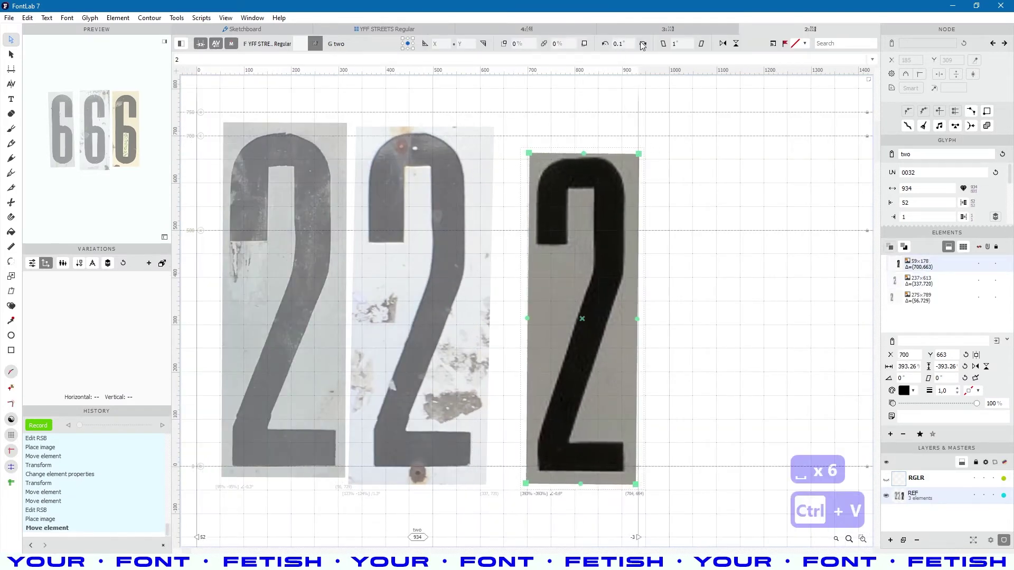
pyautogui.click(932, 404)
pyautogui.moveTo(575, 151); pyautogui.dragTo(576, 128)
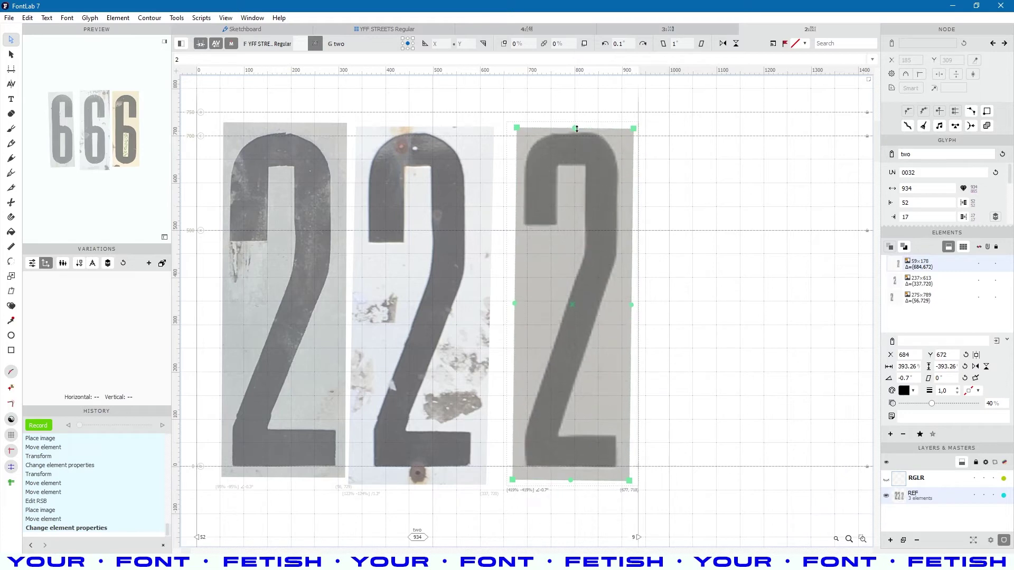
# Advance the image viewer's crop window to 201.JPG and copy a selection around its digit 2.
pyautogui.hotkey('alt', 'Tab')
pyautogui.click(574, 418)
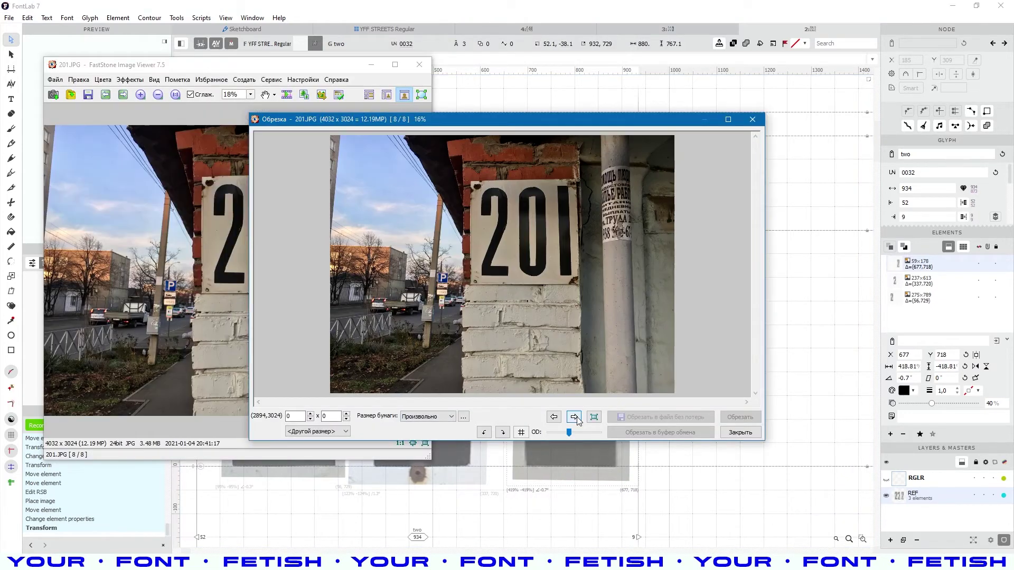
pyautogui.scroll(3, 481, 154)
pyautogui.moveTo(756, 271); pyautogui.dragTo(755, 235)
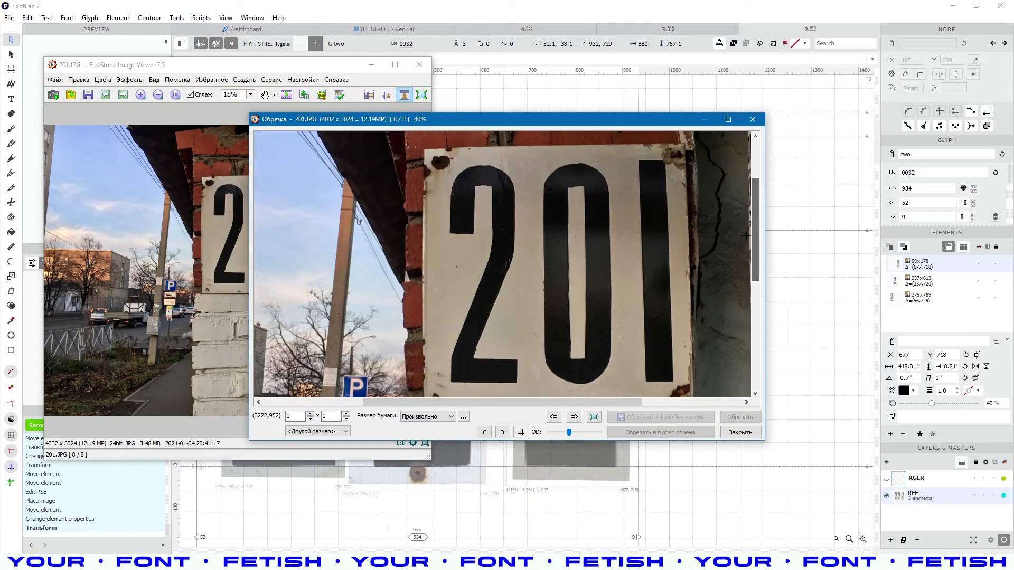
pyautogui.moveTo(523, 381); pyautogui.dragTo(526, 392)
pyautogui.hotkey('ctrl', 'c')
# Widen the glyph two to 1272 units and place the copied 2 beside the third one at X 977, Y 677.
pyautogui.click(781, 306)
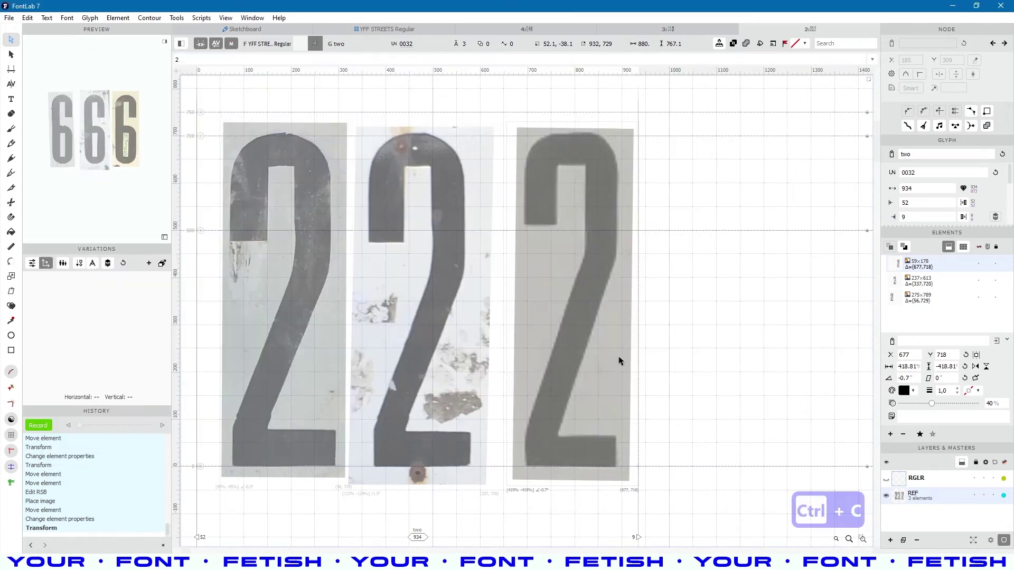
pyautogui.moveTo(638, 364); pyautogui.dragTo(798, 368)
pyautogui.moveTo(731, 379); pyautogui.dragTo(635, 373)
pyautogui.hotkey('ctrl', 'v')
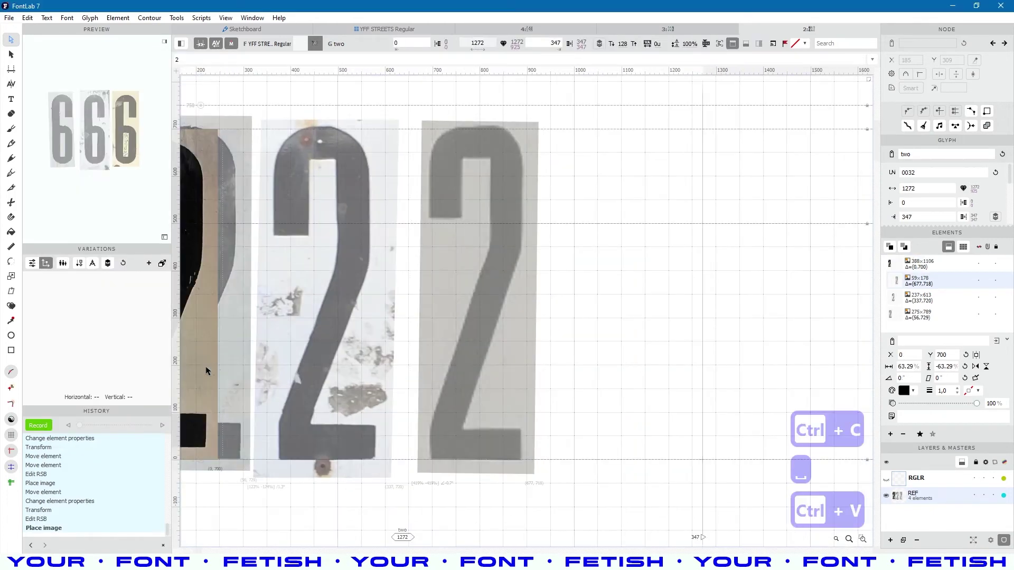
pyautogui.moveTo(207, 368); pyautogui.dragTo(671, 382)
# Scale the fourth 2 image to 68.56% and align it with the baseline and digit height.
pyautogui.moveTo(621, 141); pyautogui.dragTo(631, 115)
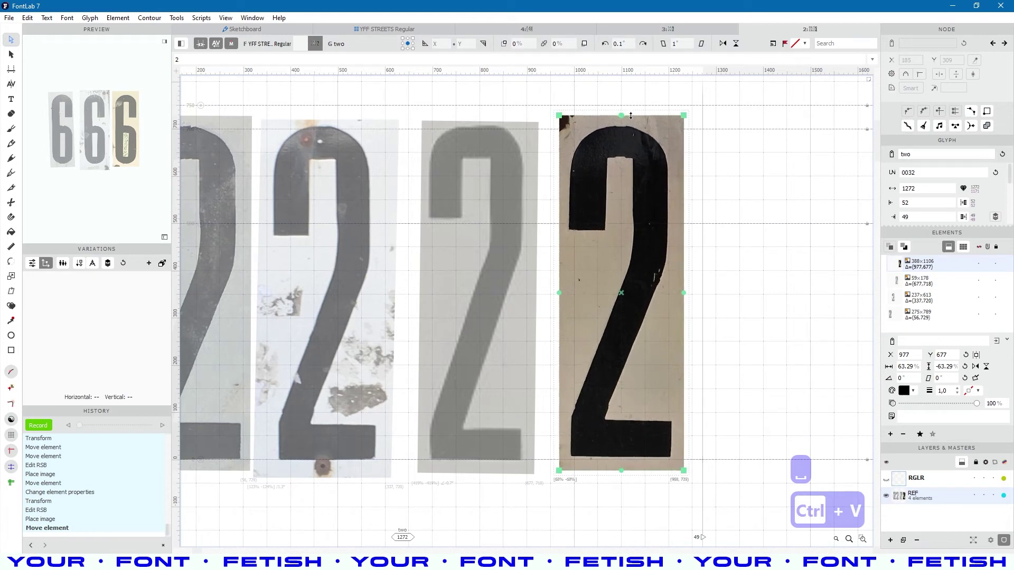
pyautogui.moveTo(631, 371); pyautogui.dragTo(630, 375)
pyautogui.moveTo(620, 117); pyautogui.dragTo(620, 114)
# Rotate the fourth 2 image to 0.6°, set its opacity to 51%, and save the font.
pyautogui.click(606, 44)
pyautogui.click(606, 44)
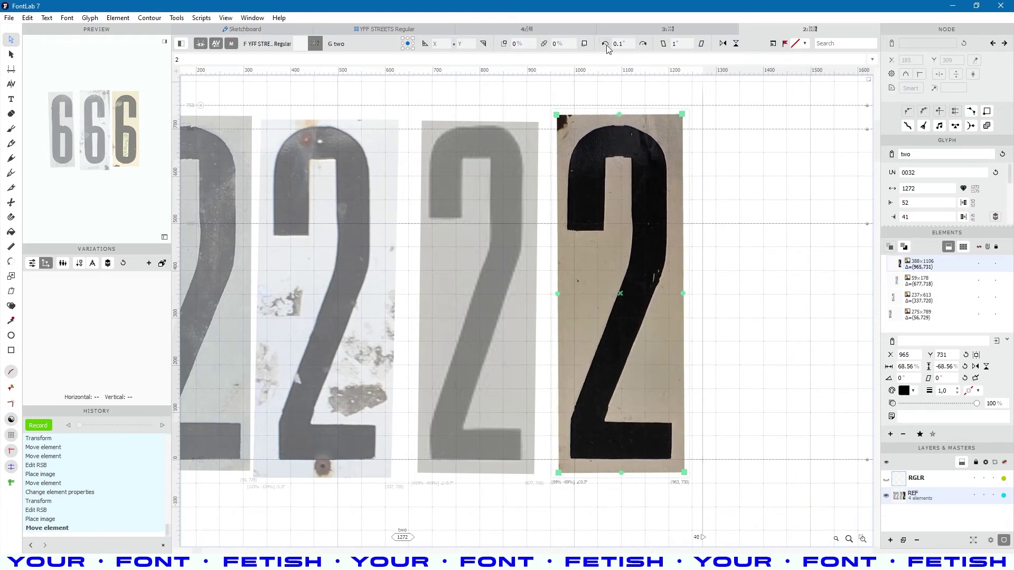
pyautogui.click(606, 44)
pyautogui.click(606, 45)
pyautogui.doubleClick(607, 45)
pyautogui.click(939, 404)
pyautogui.press('space')
pyautogui.moveTo(579, 394); pyautogui.dragTo(655, 414)
pyautogui.hotkey('ctrl', 's')
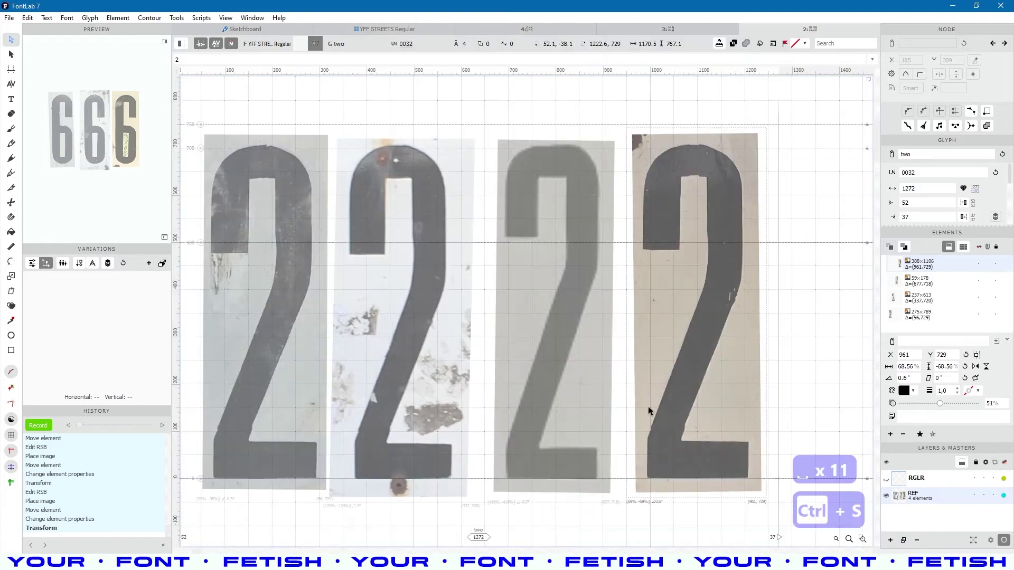
# Return to the image viewer's crop window and check photos 201.JPG and 162.JPG.
pyautogui.moveTo(376, 560)
pyautogui.click(376, 520)
pyautogui.click(560, 370)
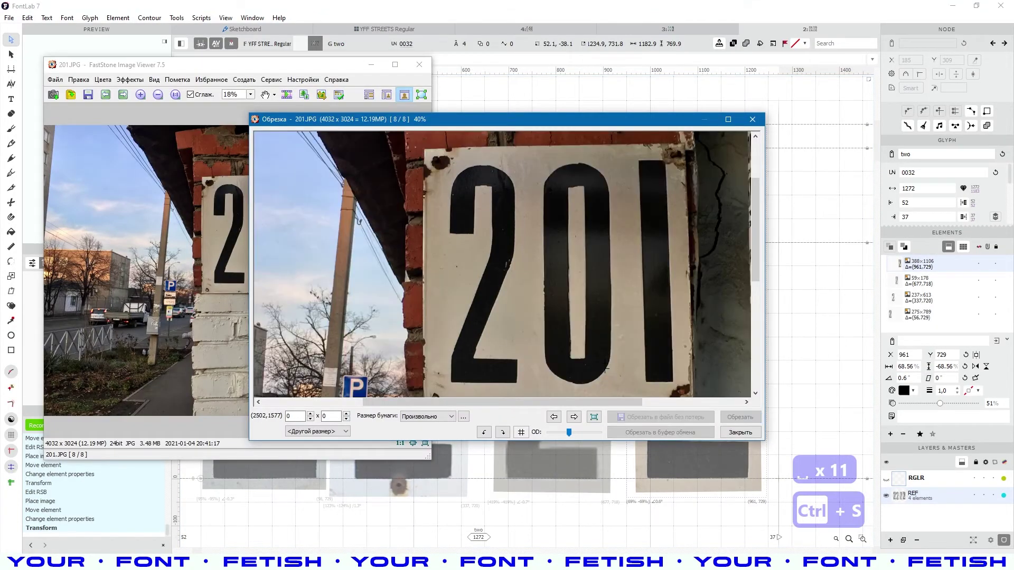
pyautogui.press('Right')
pyautogui.press('Right')
pyautogui.click(554, 418)
pyautogui.scroll(5, 492, 196)
pyautogui.scroll(3, 492, 196)
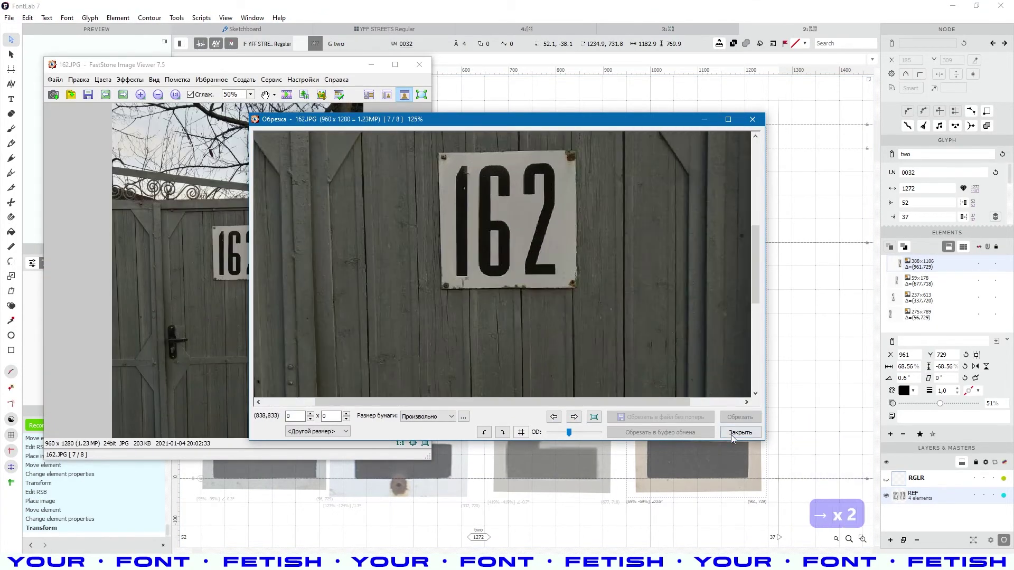
# Close the crop window and open the photo folder REF\1 in the image viewer.
pyautogui.click(731, 434)
pyautogui.doubleClick(240, 254)
pyautogui.hotkey('ctrl', 'c')
pyautogui.click(82, 110)
pyautogui.doubleClick(99, 182)
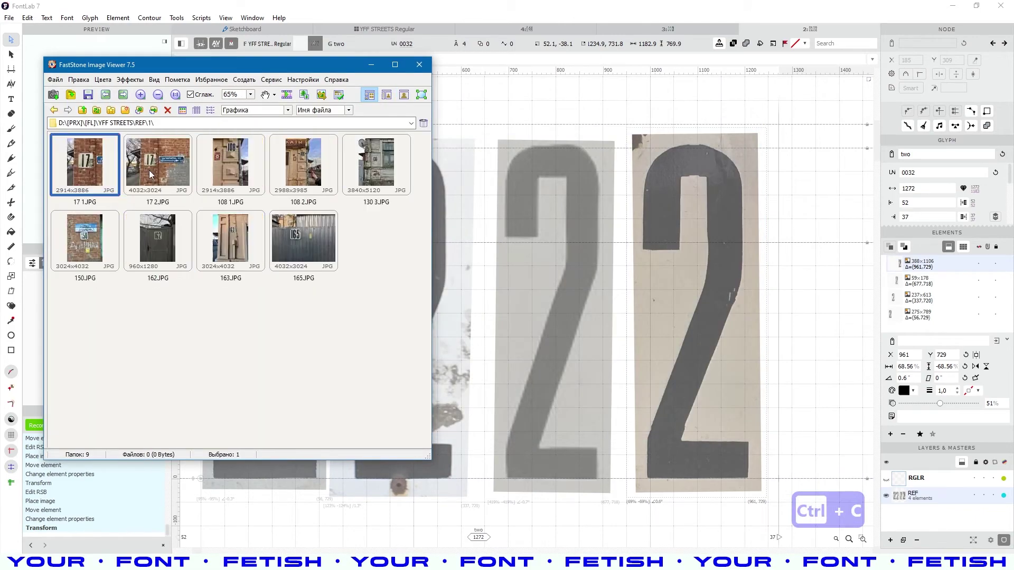
pyautogui.click(278, 338)
pyautogui.hotkey('ctrl', 'v')
# Return to the font, close the open glyph tabs for two, three and four, and save.
pyautogui.click(601, 354)
pyautogui.click(642, 278)
pyautogui.scroll(-5, 642, 277)
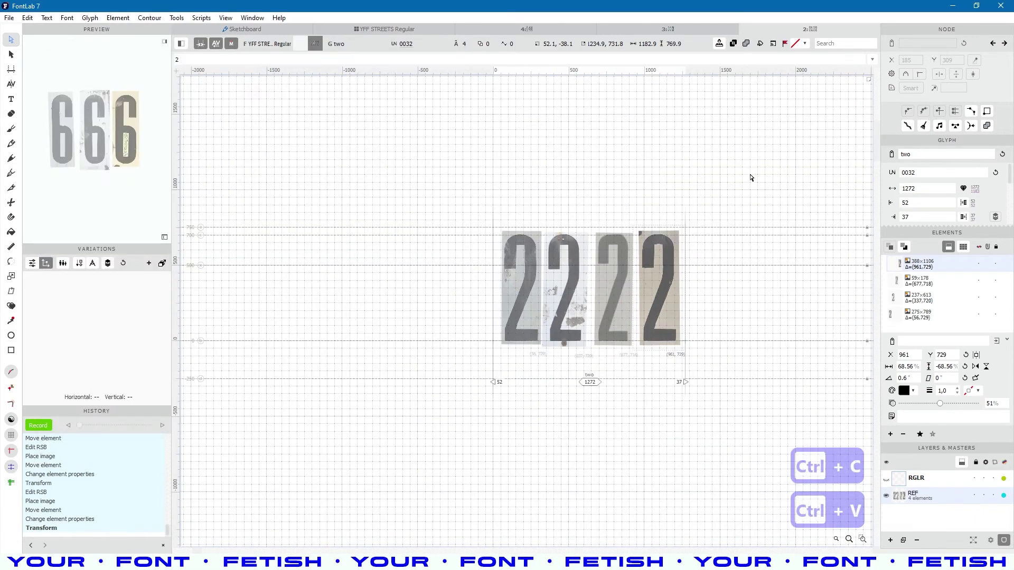
pyautogui.hotkey('ctrl', 'w')
pyautogui.hotkey('ctrl', 'w')
pyautogui.hotkey('ctrl', 'w')
pyautogui.hotkey('ctrl', 's')
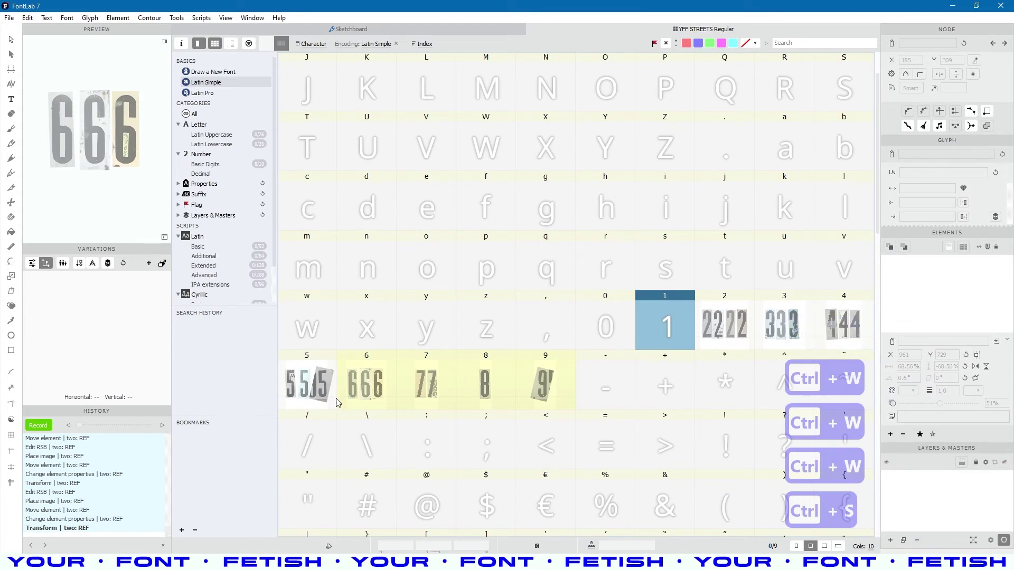
# Select the glyphs 2 through 5 in the font window and flag them yellow.
pyautogui.click(710, 306)
pyautogui.keyDown('shift'); pyautogui.click(320, 400); pyautogui.keyUp('shift')
pyautogui.click(755, 46)
pyautogui.click(754, 112)
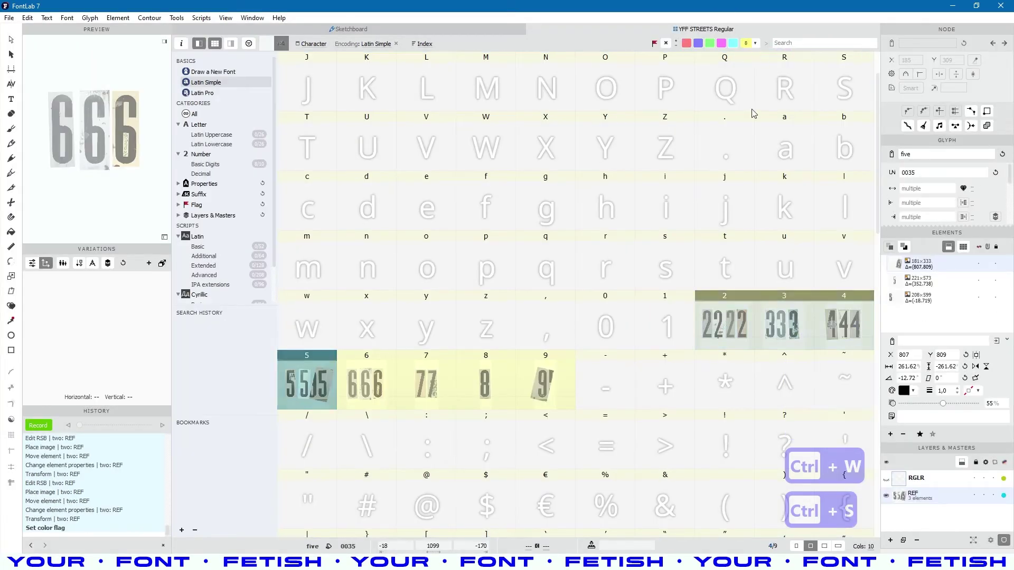
# Create the empty glyph one by opening it, and return to the font's glyph overview.
pyautogui.press('space')
pyautogui.click(665, 259)
pyautogui.press('space')
pyautogui.click(589, 213)
pyautogui.press('space')
pyautogui.doubleClick(663, 321)
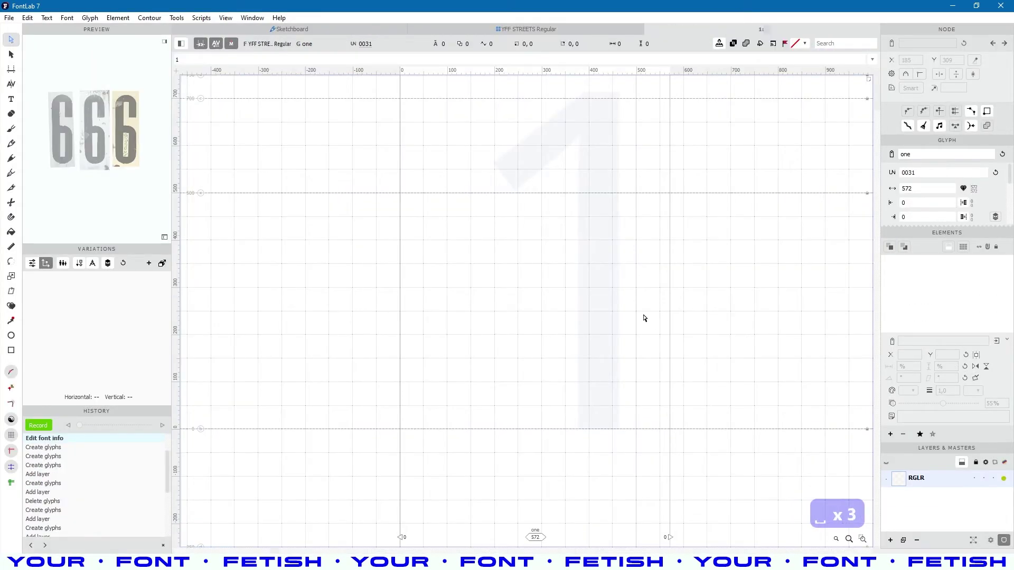
pyautogui.scroll(-3, 632, 313)
pyautogui.press('space')
pyautogui.moveTo(733, 294); pyautogui.dragTo(660, 295)
pyautogui.click(575, 30)
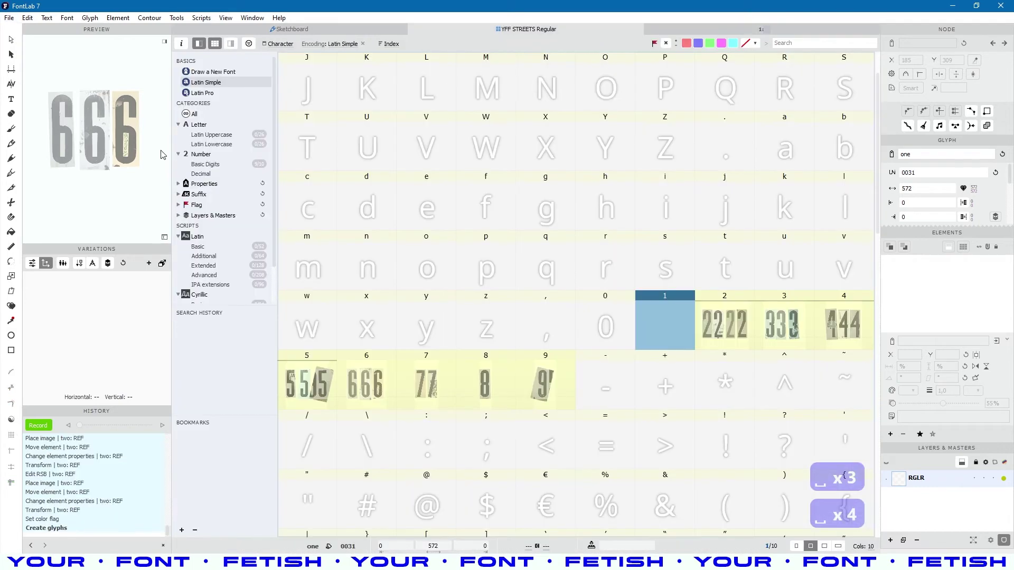
# Sort the font window by the REEEF layer and flag the .notdef glyph green.
pyautogui.click(179, 215)
pyautogui.click(205, 232)
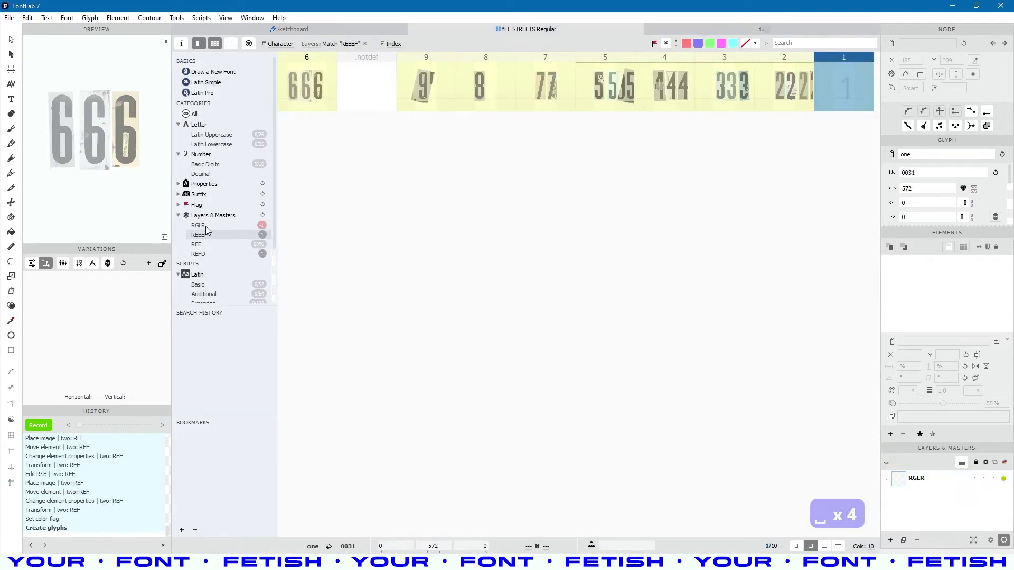
pyautogui.click(367, 84)
pyautogui.click(710, 42)
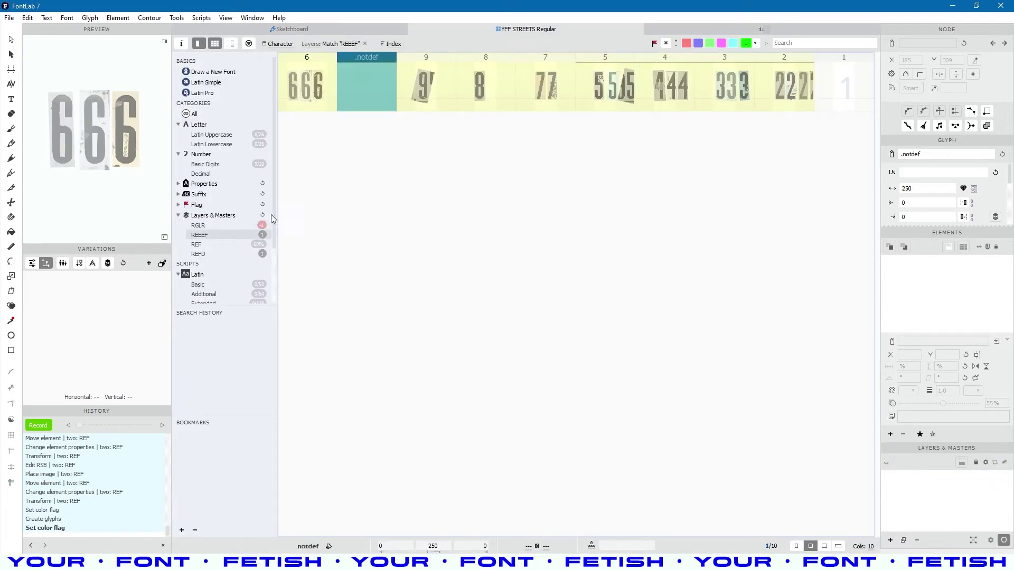
# Locate the glyph with the misnamed REEEF layer, open glyph six, and rename that layer to REF.
pyautogui.click(200, 226)
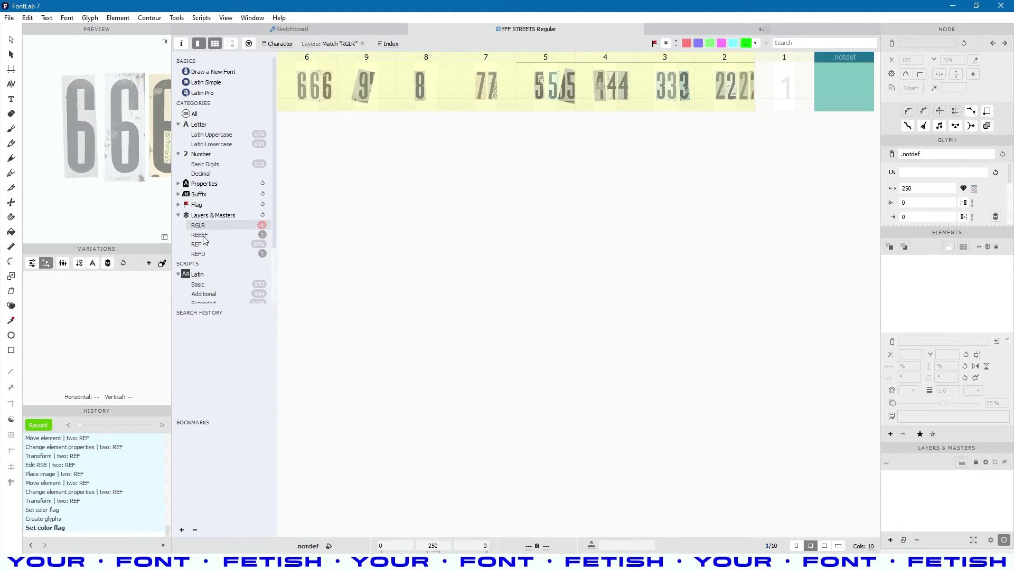
pyautogui.click(204, 236)
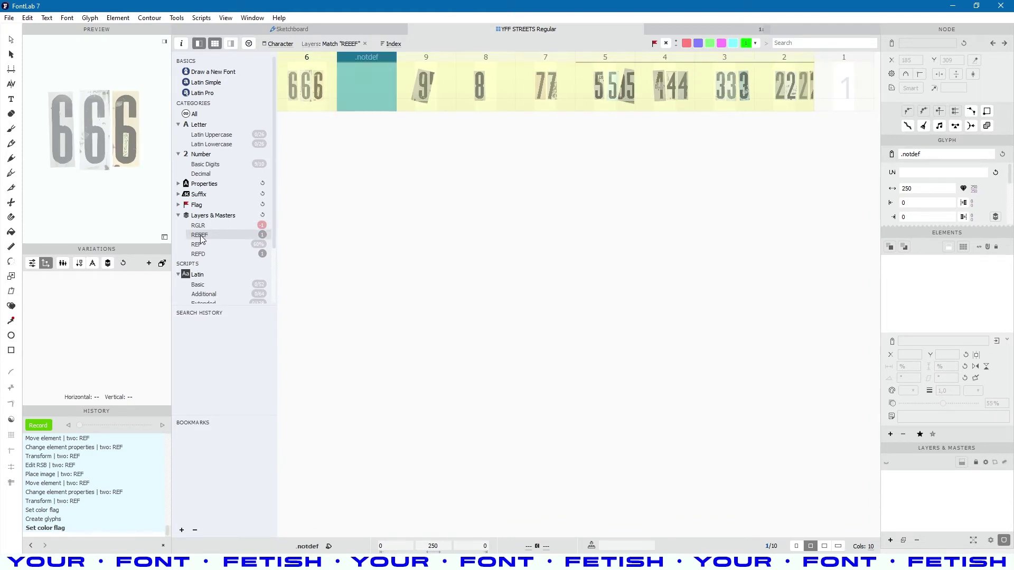
pyautogui.click(231, 245)
pyautogui.click(207, 236)
pyautogui.doubleClick(308, 89)
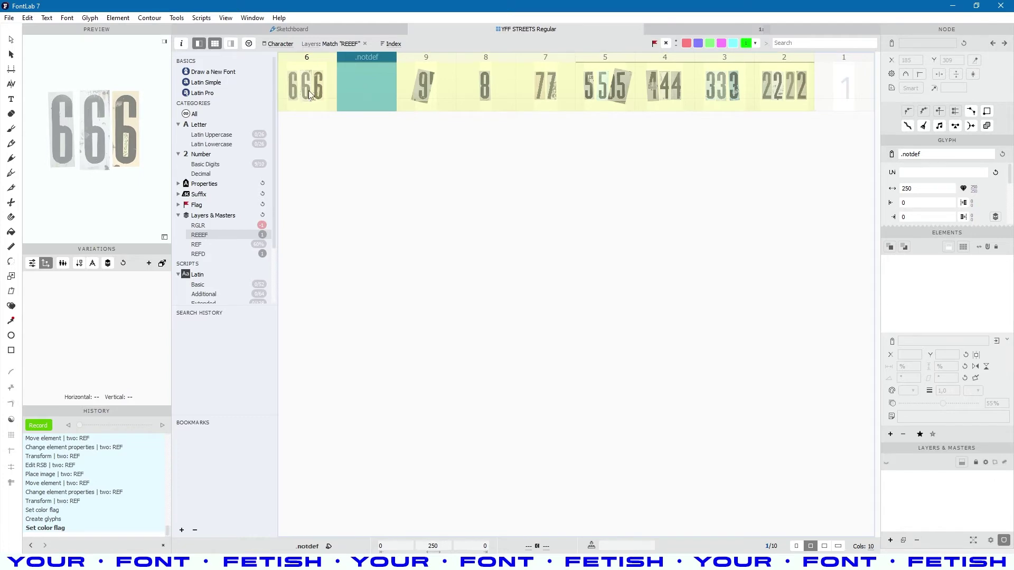
pyautogui.click(929, 480)
pyautogui.click(924, 497)
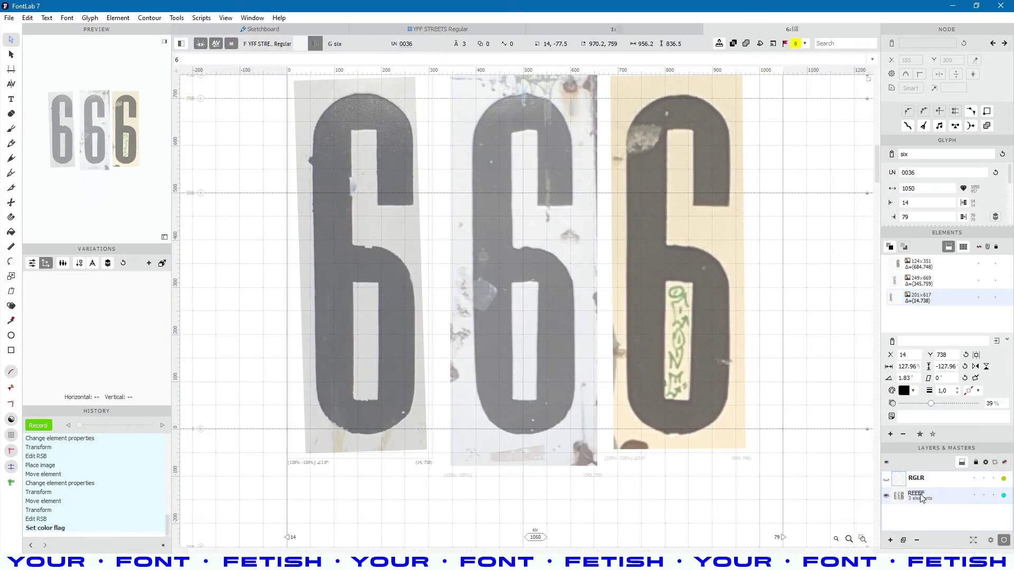
pyautogui.press('BackSpace')
pyautogui.press('BackSpace')
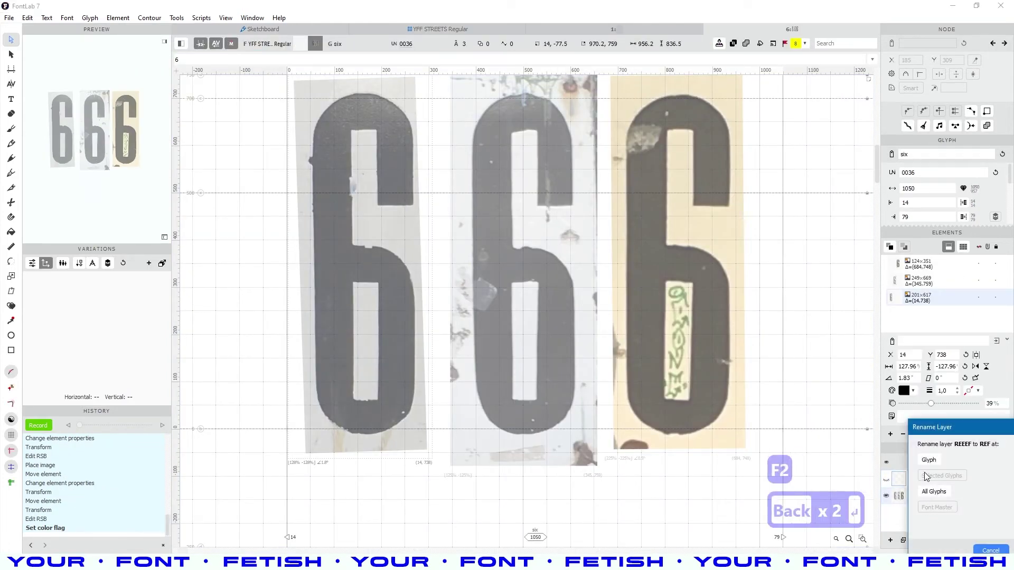
pyautogui.press('Return')
# Sort the glyphs by the REFD layer, open glyph nine, and rename its REFD layer to REF.
pyautogui.click(395, 30)
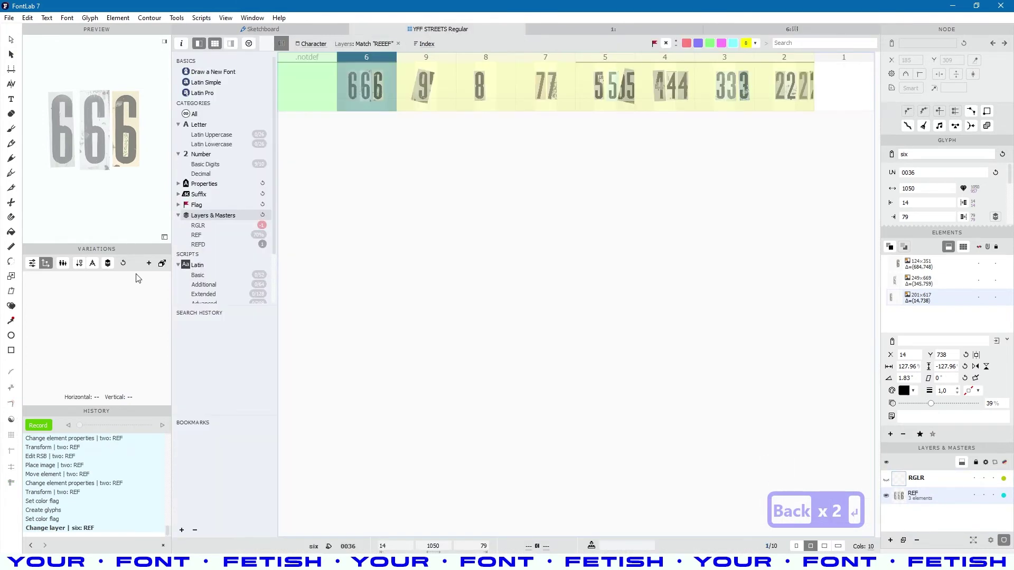
pyautogui.click(211, 244)
pyautogui.scroll(-1, 215, 233)
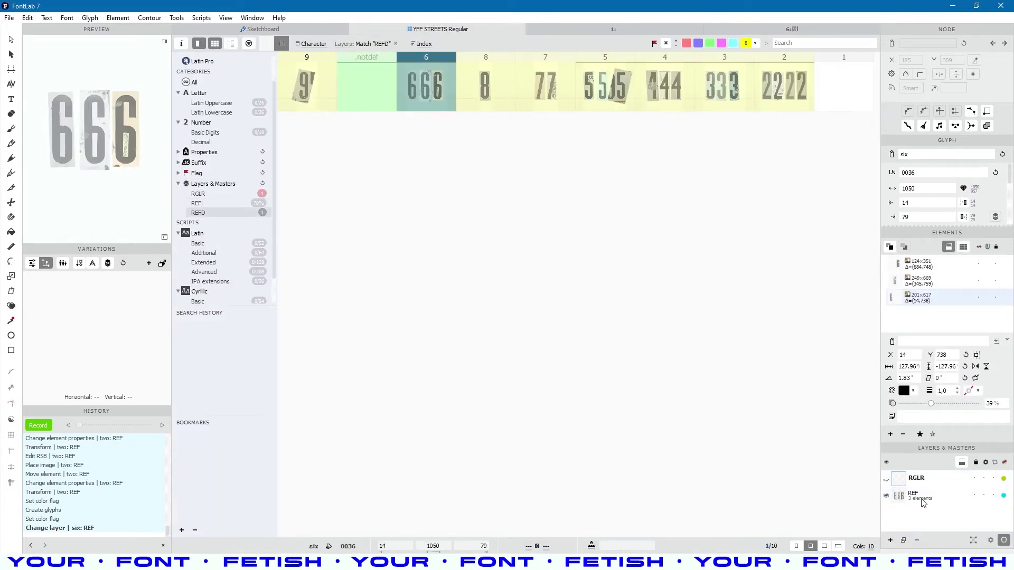
pyautogui.doubleClick(294, 107)
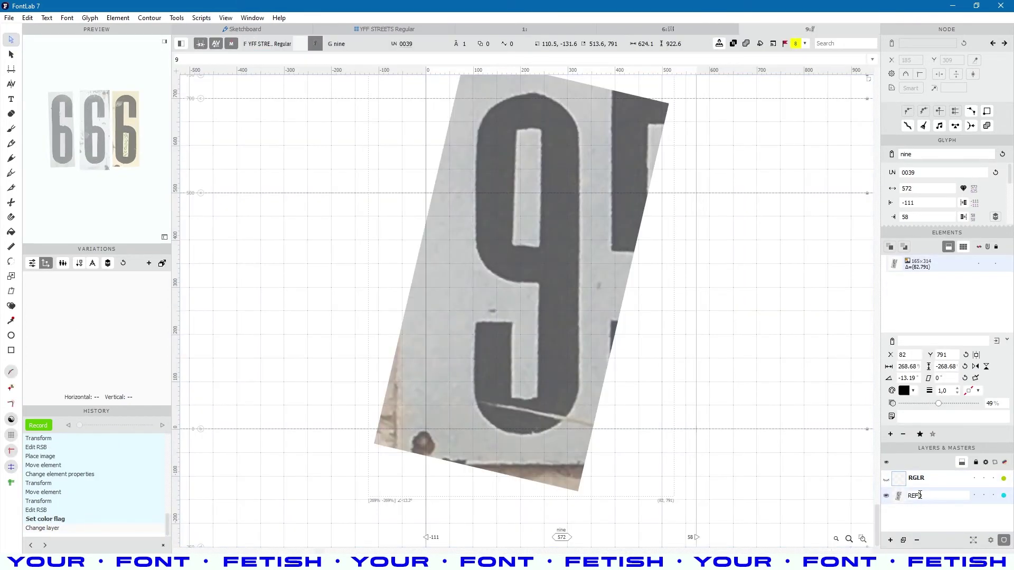
pyautogui.press('Return')
pyautogui.click(921, 460)
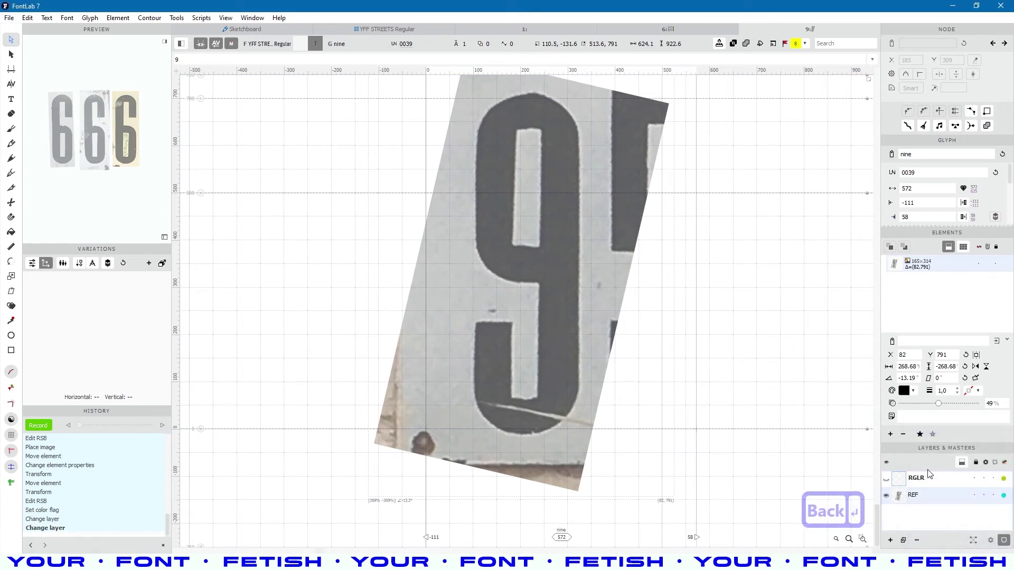
# Check the remaining layer filters in the font window and close the three open glyph tabs.
pyautogui.click(365, 30)
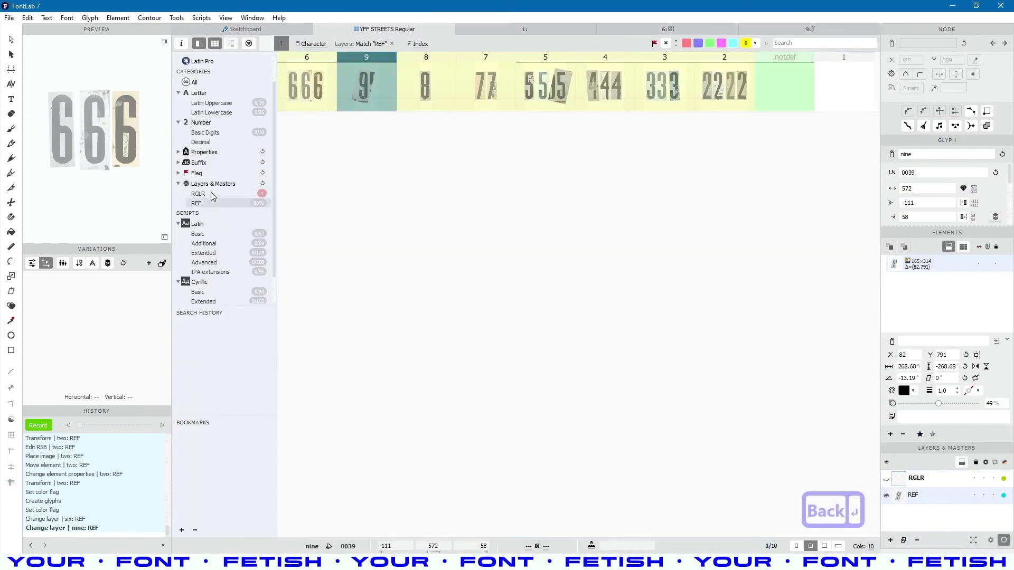
pyautogui.click(642, 29)
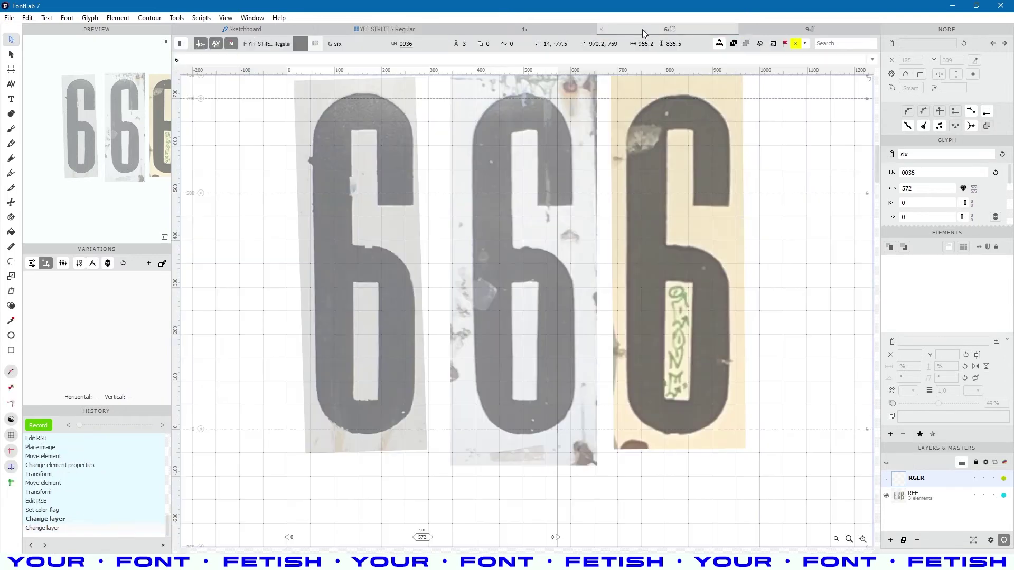
pyautogui.hotkey('ctrl', 'w')
pyautogui.hotkey('ctrl', 'w')
pyautogui.hotkey('ctrl', 'w')
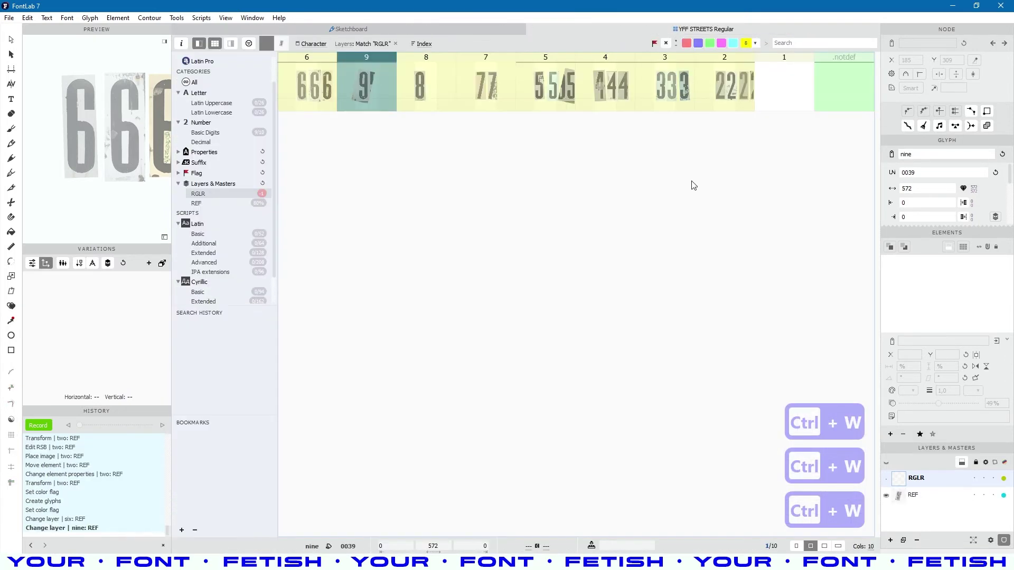
# Show the Latin Simple character set again, select the glyph one, and save the font.
pyautogui.click(194, 83)
pyautogui.scroll(1, 195, 83)
pyautogui.click(206, 83)
pyautogui.click(486, 264)
pyautogui.click(675, 387)
pyautogui.hotkey('ctrl', 's')
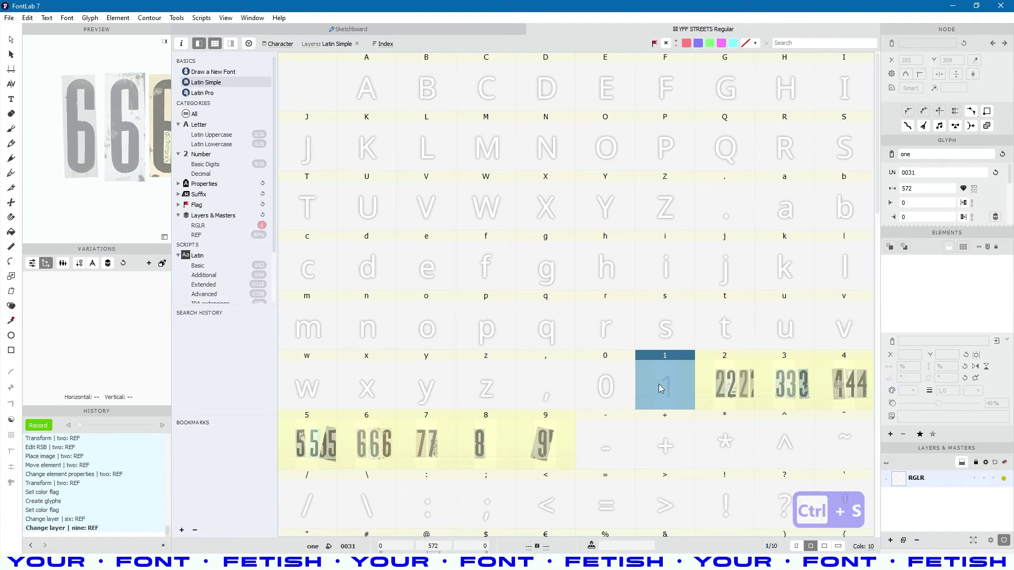
# Open the glyph one for editing and open the photo 17 1.JPG in the image viewer.
pyautogui.doubleClick(660, 384)
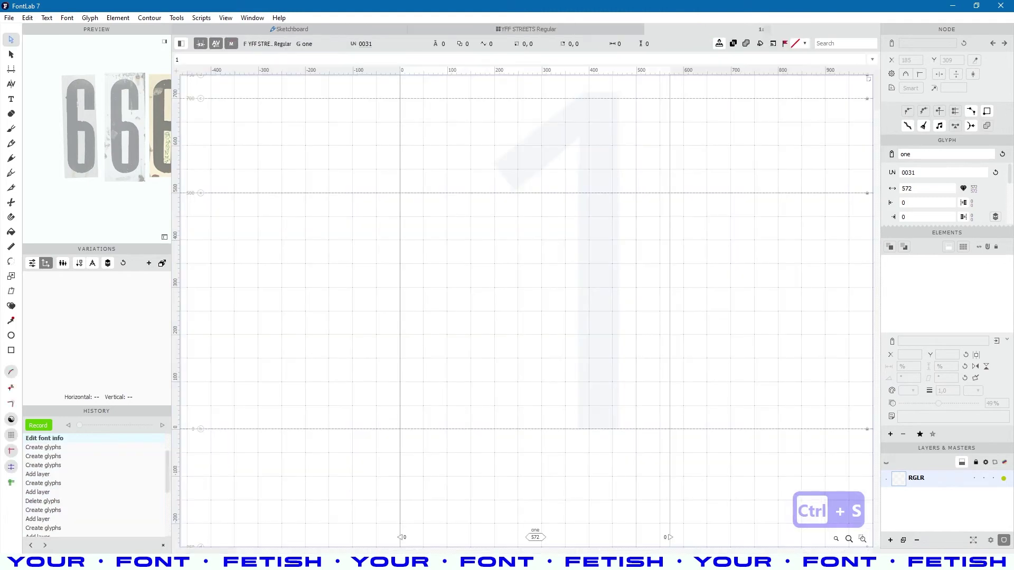
pyautogui.hotkey('alt', 'Tab')
pyautogui.doubleClick(81, 156)
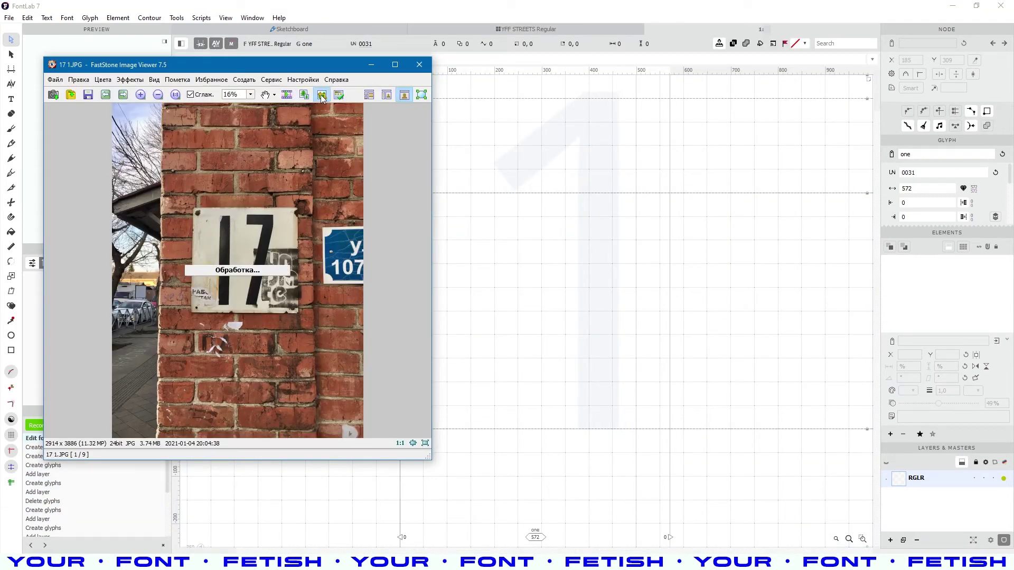
# Select the digit 1 in the photo 17 1.JPG with a crop area of about 181 x 1096 px and copy it.
pyautogui.scroll(2, 749, 245)
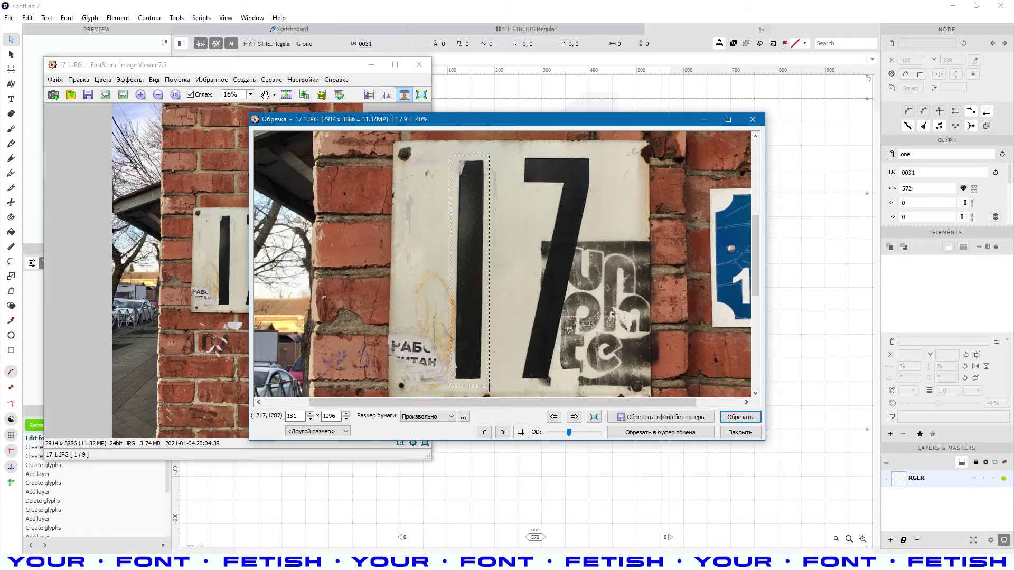
pyautogui.moveTo(489, 387); pyautogui.dragTo(489, 387)
pyautogui.hotkey('ctrl', 'c')
pyautogui.click(565, 6)
# Add a layer named REF to the glyph one in FontLab and paste the copied digit photo onto it.
pyautogui.click(891, 541)
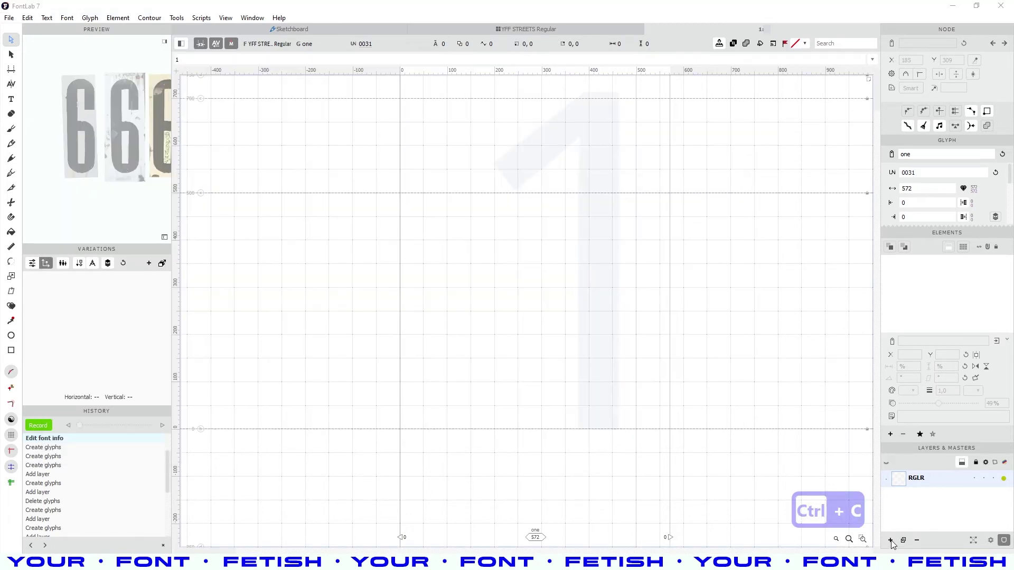
pyautogui.click(891, 544)
pyautogui.write('REF')
pyautogui.click(582, 366)
pyautogui.press('space')
pyautogui.press('space')
pyautogui.hotkey('ctrl', 'v')
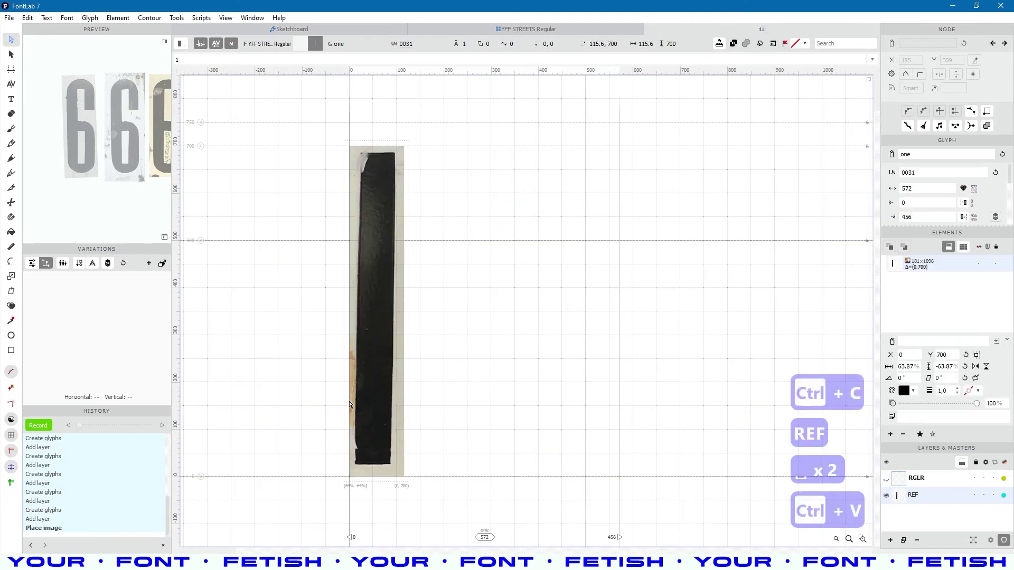
# Scale the pasted digit to 67.74% between the baseline and the 700 line, and straighten it to 0.8° in 0.1° steps.
pyautogui.moveTo(349, 405); pyautogui.dragTo(369, 416)
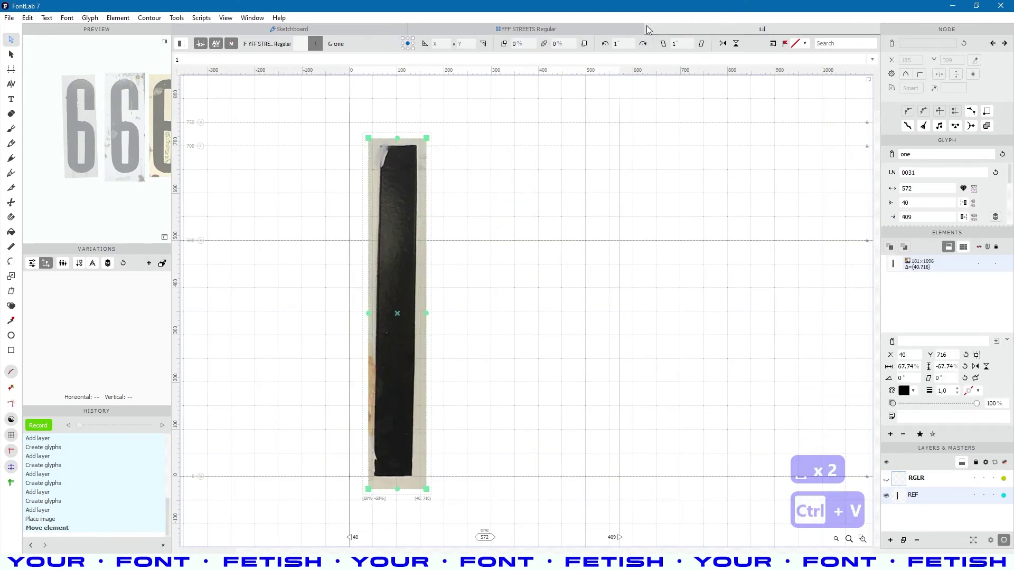
pyautogui.doubleClick(617, 44)
pyautogui.write('0.1')
pyautogui.click(605, 44)
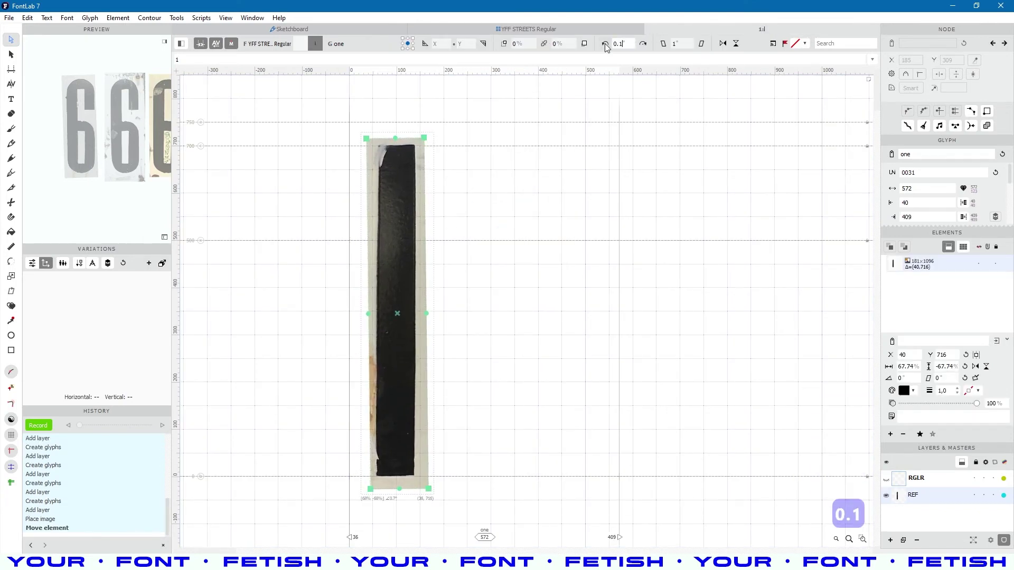
pyautogui.click(605, 45)
pyautogui.click(575, 369)
pyautogui.press('space')
pyautogui.moveTo(575, 369); pyautogui.dragTo(505, 369)
# Switch to the image viewer, go to the photo 130 3.JPG, and copy its digit 1 with a selection of about 76 x 431 px.
pyautogui.click(457, 561)
pyautogui.click(574, 417)
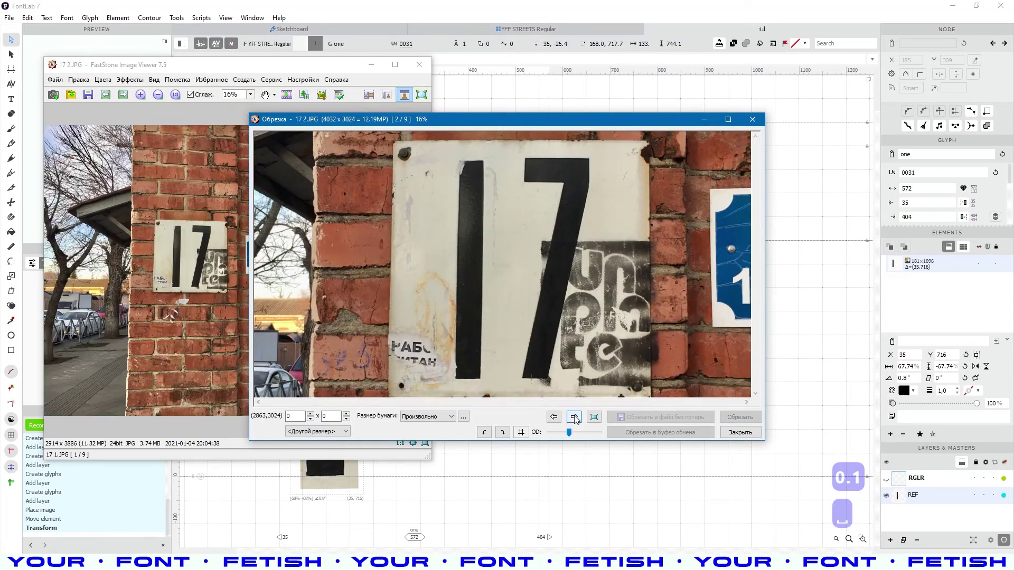
pyautogui.click(575, 417)
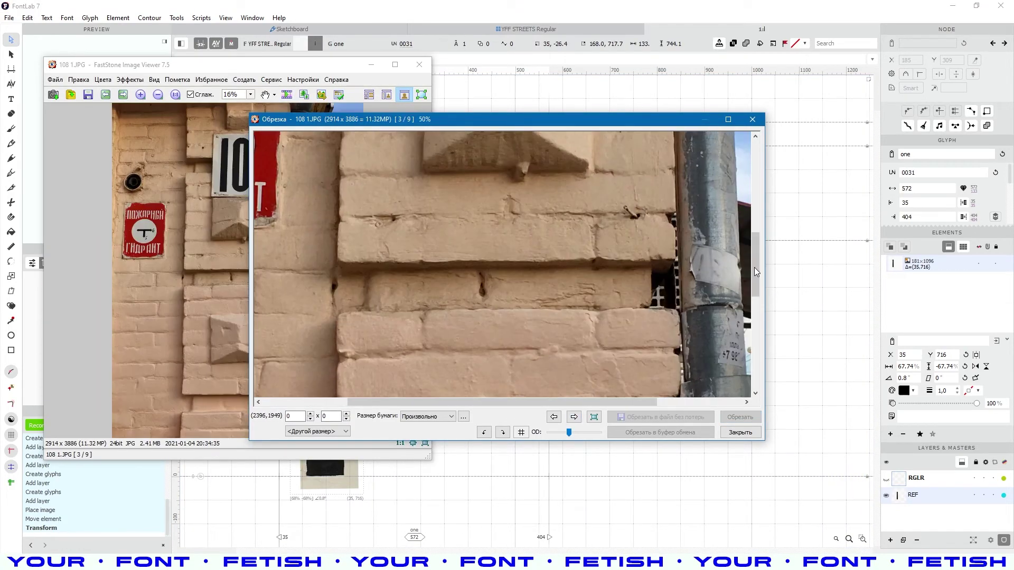
pyautogui.click(574, 416)
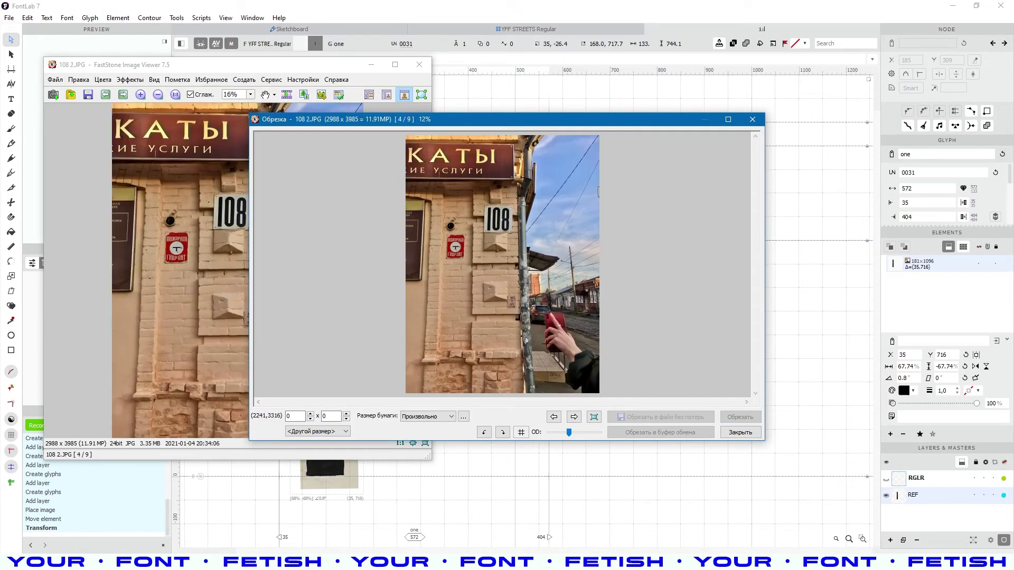
pyautogui.click(574, 416)
pyautogui.scroll(5, 570, 343)
pyautogui.moveTo(756, 268)
pyautogui.mouseDown()
pyautogui.moveTo(755, 245)
pyautogui.moveTo(758, 256)
pyautogui.mouseUp()
pyautogui.scroll(1, 735, 245)
pyautogui.moveTo(422, 332); pyautogui.dragTo(407, 330)
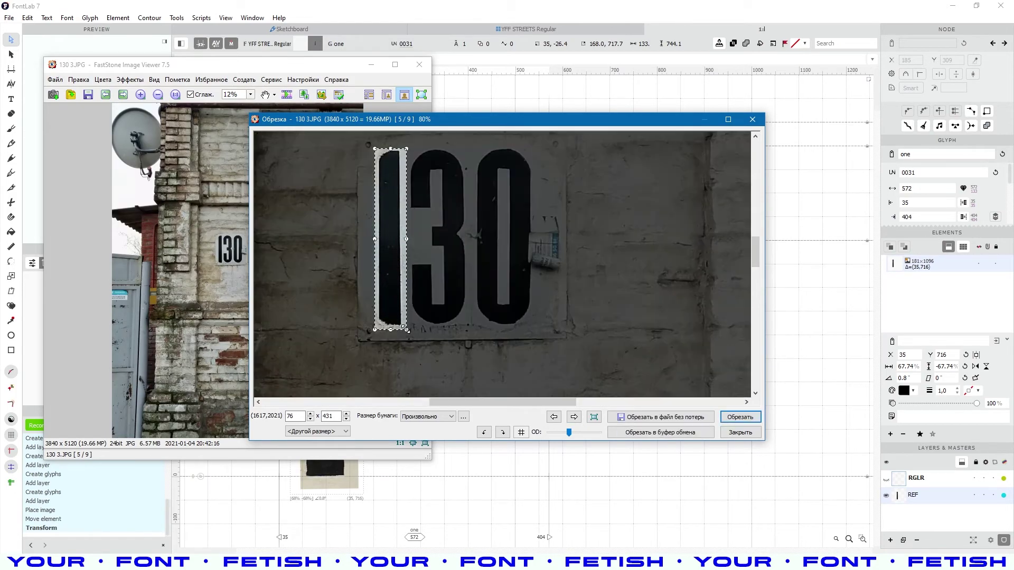
pyautogui.hotkey('ctrl', 'c')
# Paste the digit from 130 3.JPG beside the first in glyph one, scaled to about 169% between the baseline and the 700 line.
pyautogui.click(547, 5)
pyautogui.hotkey('ctrl', 'v')
pyautogui.moveTo(320, 377); pyautogui.dragTo(422, 387)
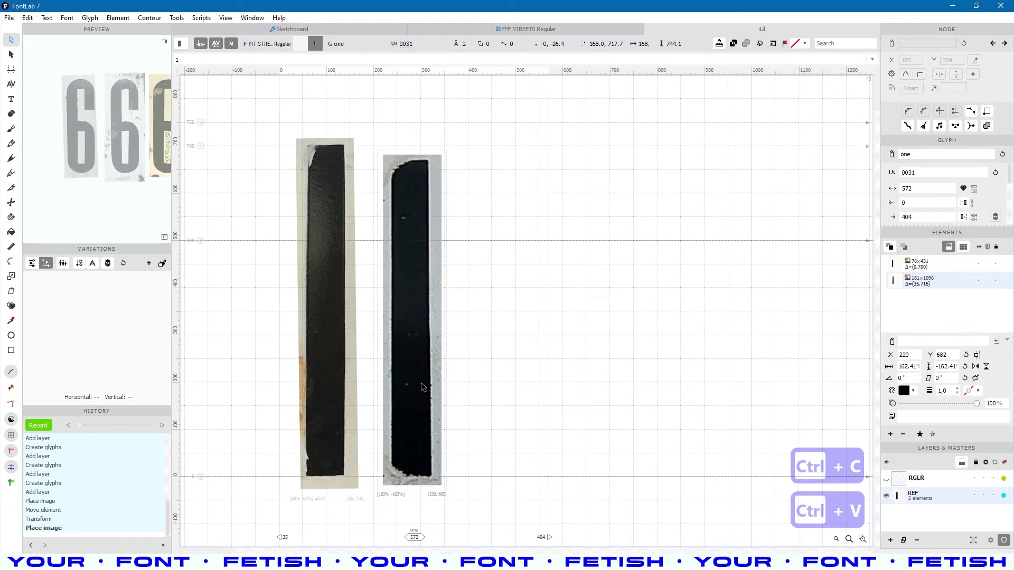
pyautogui.moveTo(413, 155); pyautogui.dragTo(415, 141)
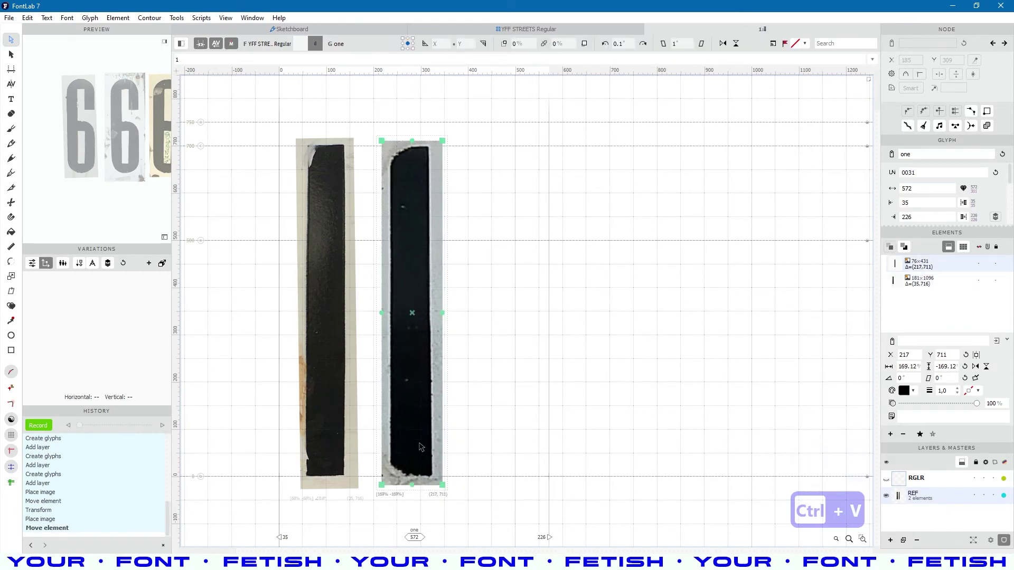
pyautogui.click(486, 371)
# Switch to the image viewer, go to the photo 150.JPG, and copy its digit 1 with a selection of about 128 x 544 px.
pyautogui.hotkey('alt', 'Tab')
pyautogui.click(574, 417)
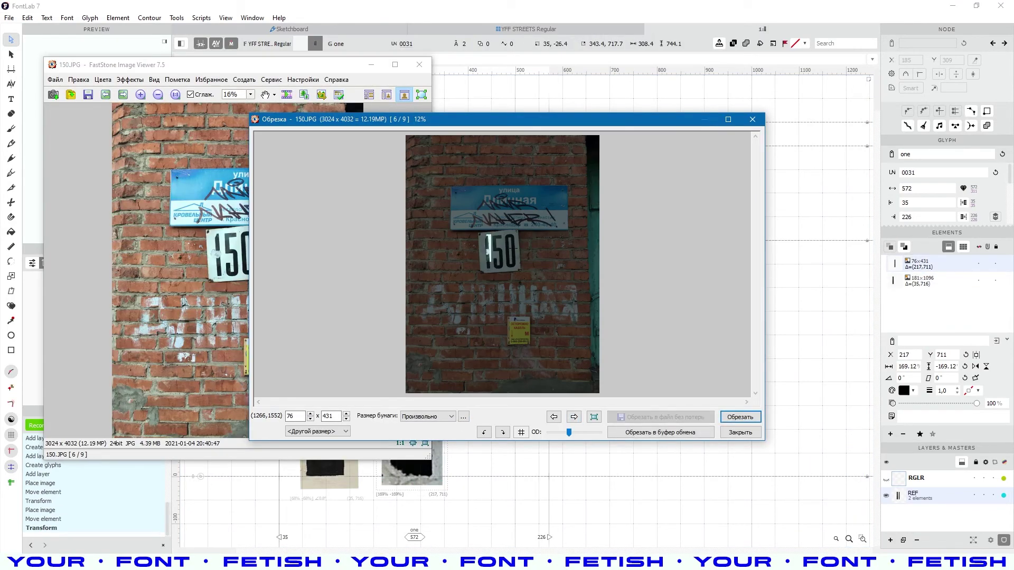
pyautogui.scroll(2, 410, 191)
pyautogui.scroll(3, 410, 191)
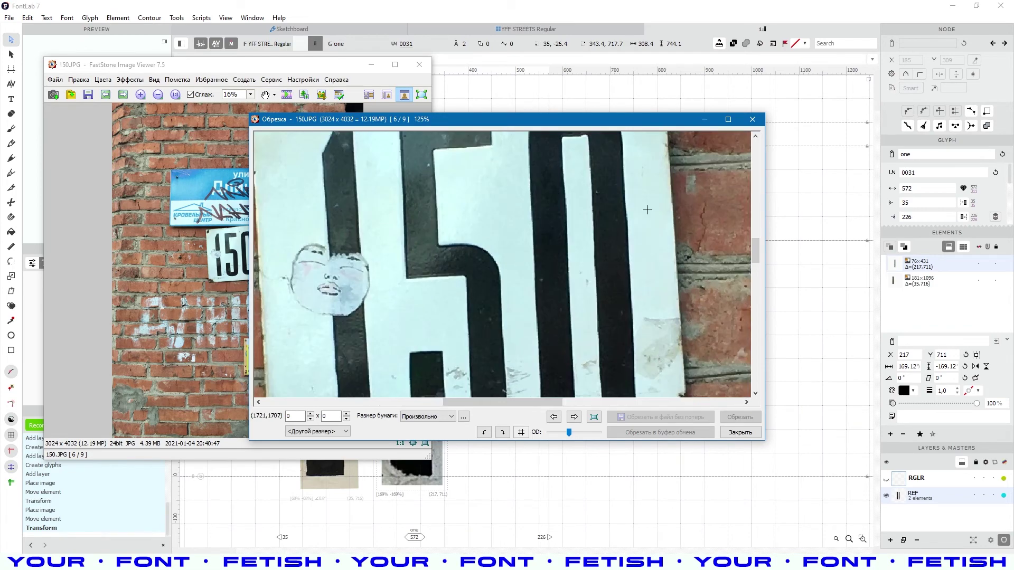
pyautogui.moveTo(755, 248)
pyautogui.mouseDown()
pyautogui.moveTo(755, 233)
pyautogui.moveTo(754, 256)
pyautogui.mouseUp()
pyautogui.scroll(-3, 337, 323)
pyautogui.moveTo(440, 322); pyautogui.dragTo(441, 323)
pyautogui.hotkey('ctrl', 'c')
# Widen the glyph one to 821 units in FontLab and move the second digit photo 40 units closer to the first.
pyautogui.click(516, 312)
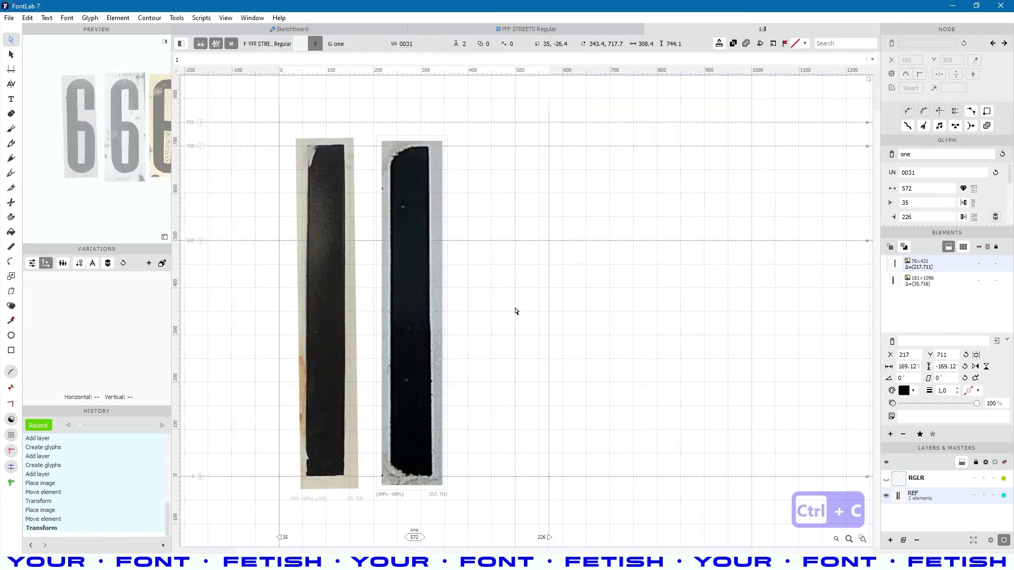
pyautogui.moveTo(550, 396); pyautogui.dragTo(667, 397)
pyautogui.click(430, 391)
pyautogui.hotkey('shift', 'Left')
pyautogui.hotkey('shift', 'Left')
pyautogui.hotkey('shift', 'Left')
pyautogui.hotkey('shift', 'Left')
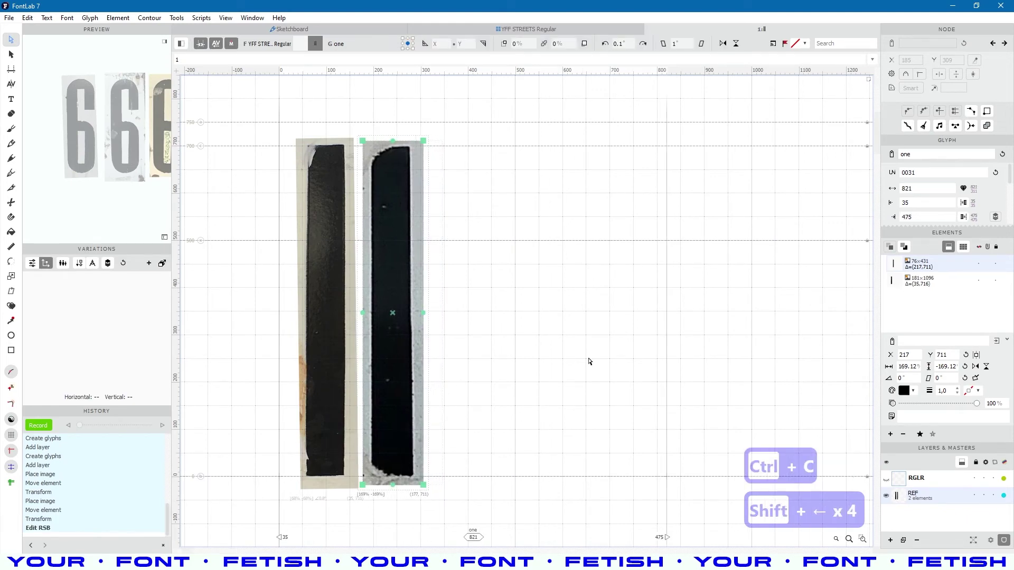
# Paste the digit from 150.JPG beside the second photo and rotate it to -3.8° so its stem stands upright.
pyautogui.hotkey('ctrl', 'v')
pyautogui.moveTo(480, 380); pyautogui.dragTo(505, 384)
pyautogui.click(643, 44)
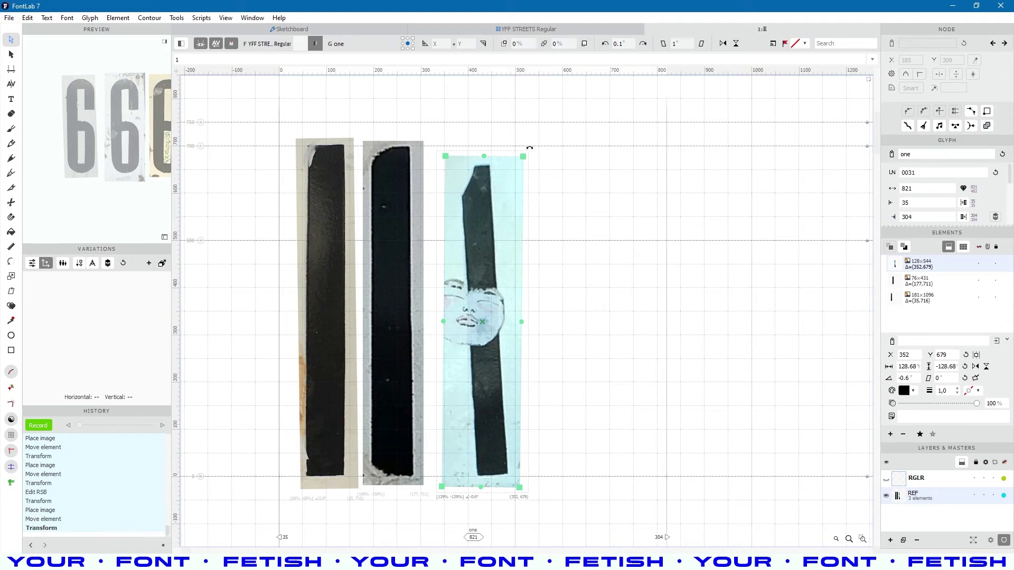
pyautogui.moveTo(530, 149); pyautogui.dragTo(539, 154)
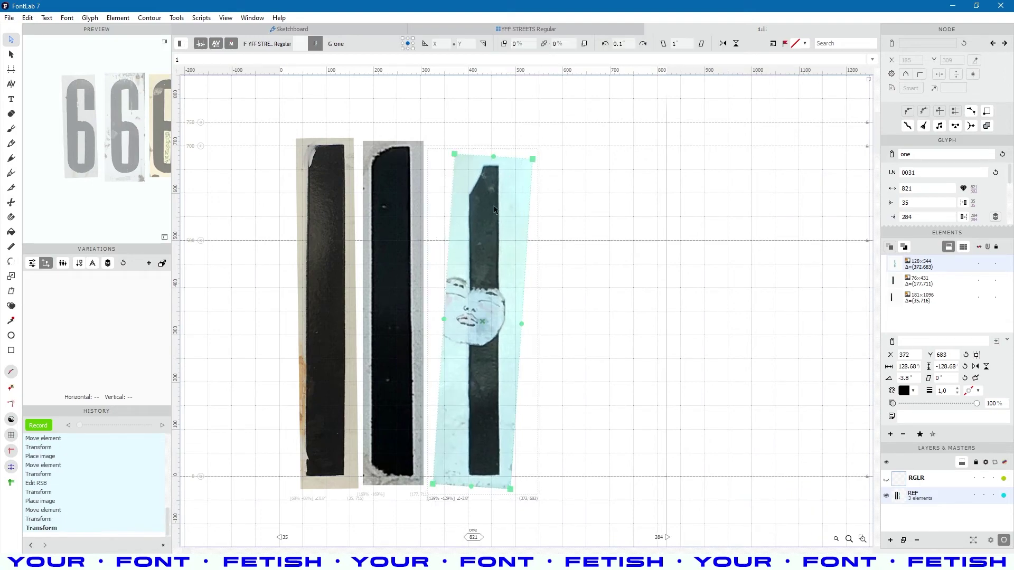
# Set the third photo's opacity to 57% and scale it to 137.4% so the digit spans the baseline to the 700 line.
pyautogui.click(944, 404)
pyautogui.scroll(5, 499, 230)
pyautogui.scroll(-6, 463, 218)
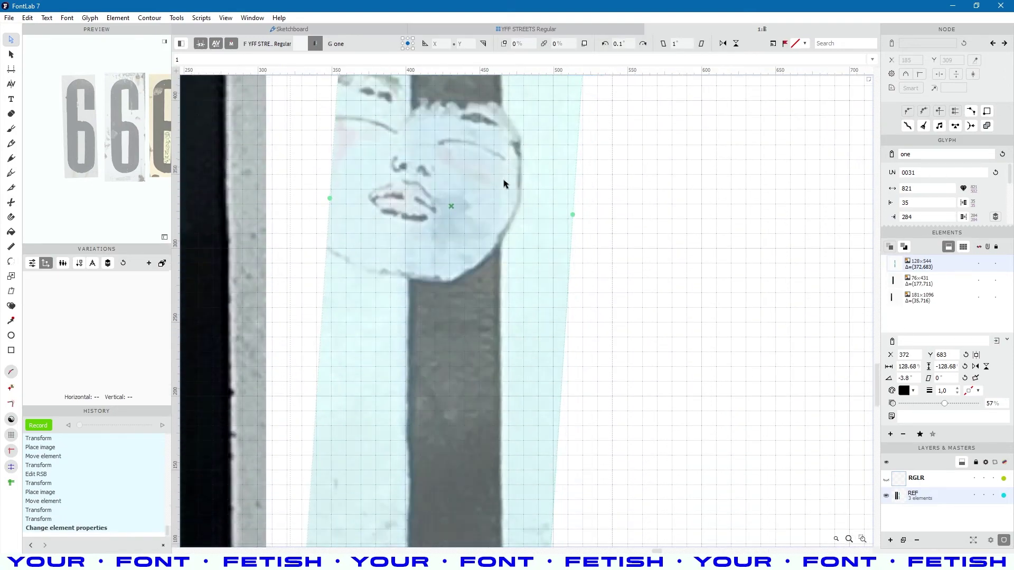
pyautogui.scroll(-5, 502, 191)
pyautogui.scroll(2, 498, 200)
pyautogui.moveTo(498, 110); pyautogui.dragTo(505, 90)
pyautogui.moveTo(474, 438); pyautogui.dragTo(442, 498)
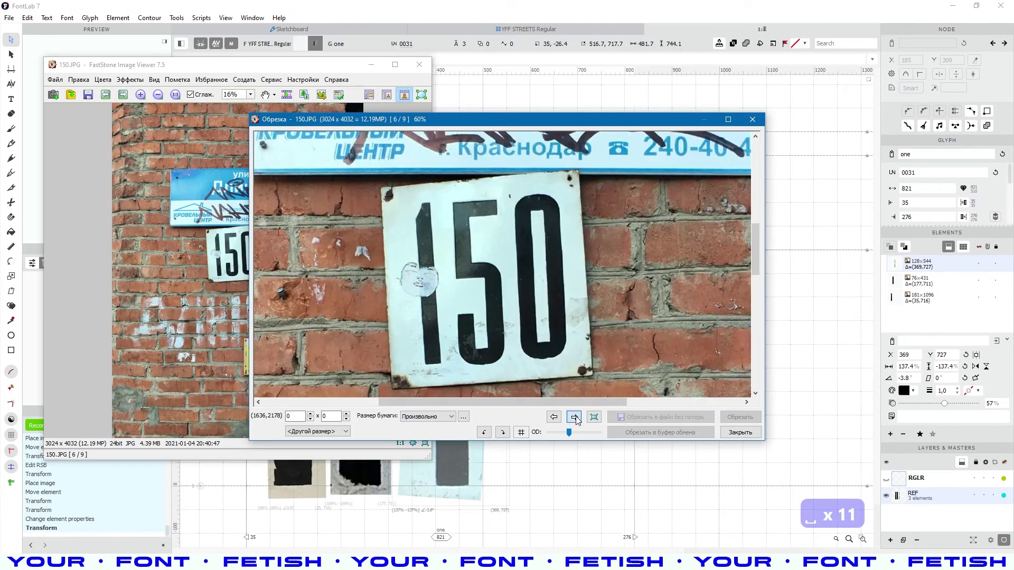
# Go to the photo 162.JPG in the image viewer and copy its digit 1 with a selection of about 34 x 179 px.
pyautogui.click(574, 416)
pyautogui.scroll(3, 427, 164)
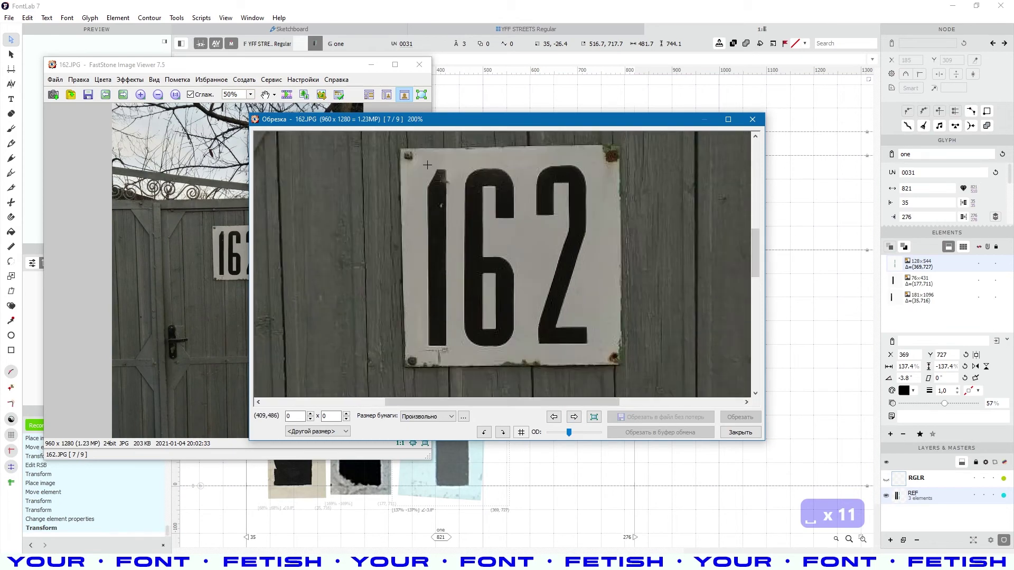
pyautogui.hotkey('ctrl', 'c')
# Paste the digit from 162.JPG into glyph one at X 545, Y 721, scaled to 417.3%, and set its opacity to 60%.
pyautogui.hotkey('ctrl', 'v')
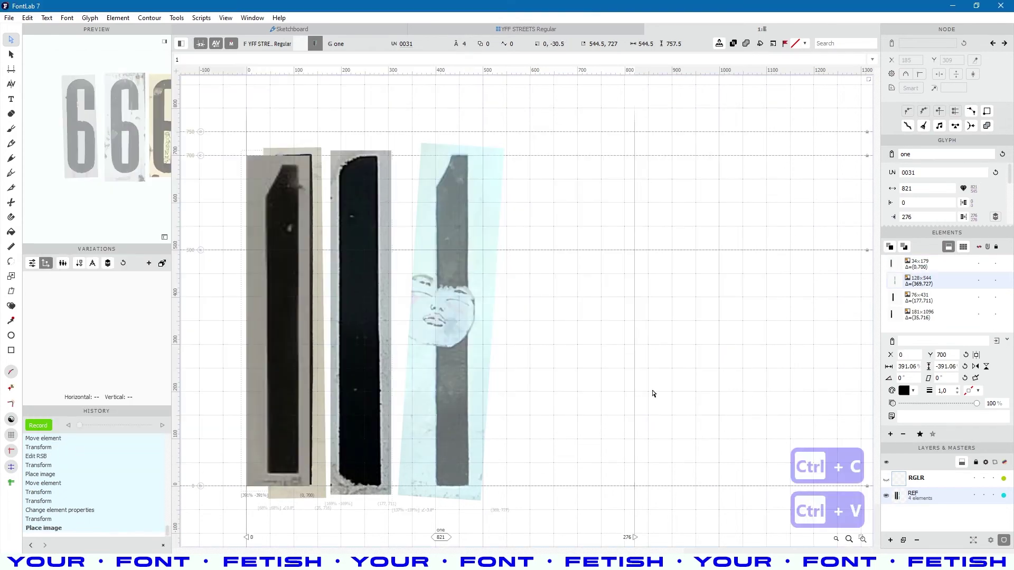
pyautogui.moveTo(577, 423); pyautogui.dragTo(533, 415)
pyautogui.doubleClick(533, 415)
pyautogui.moveTo(537, 168); pyautogui.dragTo(538, 145)
pyautogui.press('space')
pyautogui.moveTo(692, 399); pyautogui.dragTo(704, 402)
pyautogui.click(947, 404)
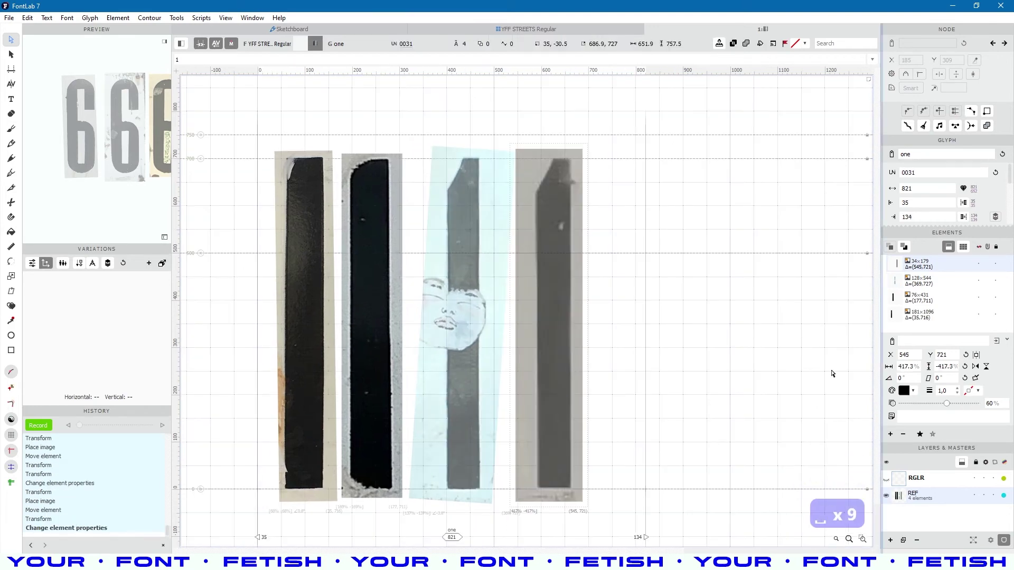
# Switch to the image viewer, go to the photo 163.JPG, and copy its digit 1 with a selection of about 81 x 408 px.
pyautogui.click(400, 559)
pyautogui.click(520, 370)
pyautogui.click(574, 417)
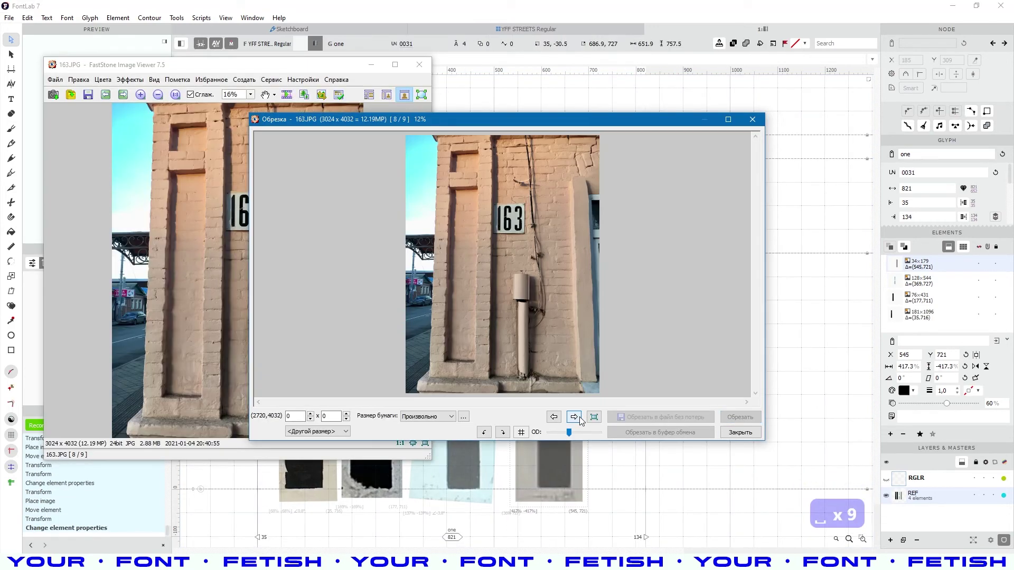
pyautogui.scroll(5, 491, 160)
pyautogui.moveTo(755, 256); pyautogui.dragTo(755, 210)
pyautogui.scroll(3, 513, 229)
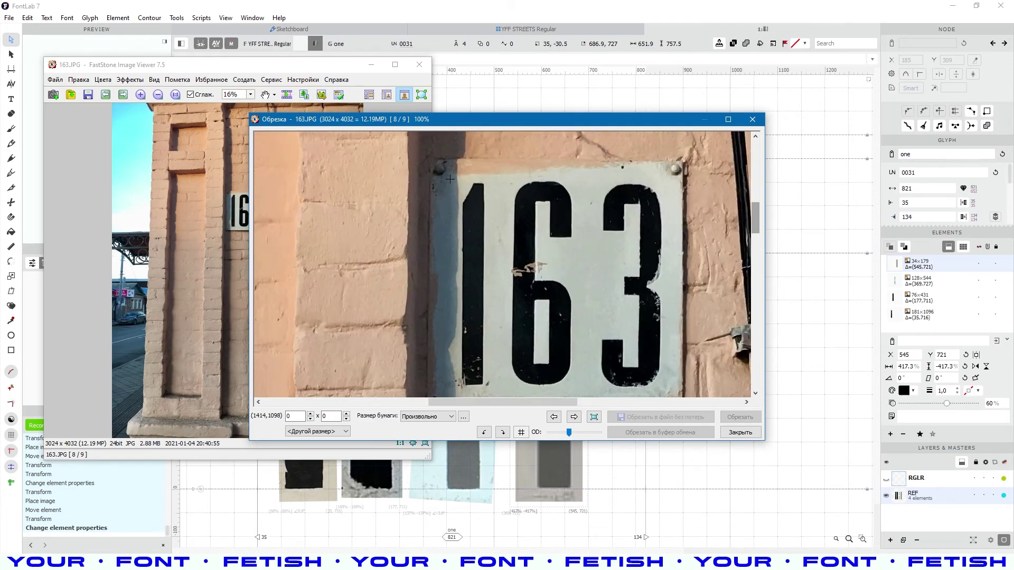
pyautogui.hotkey('ctrl', 'c')
# Widen the glyph one to 1110 units and paste the digit from 163.JPG at X 726, Y 720, scaled to 183.76%.
pyautogui.hotkey('alt', 'Tab')
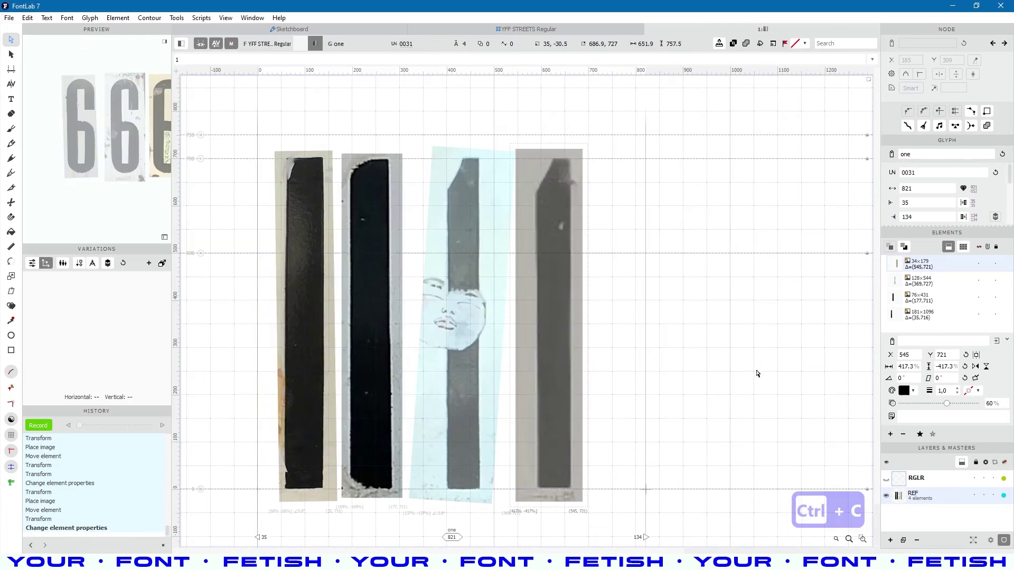
pyautogui.press('space')
pyautogui.hotkey('ctrl', 'v')
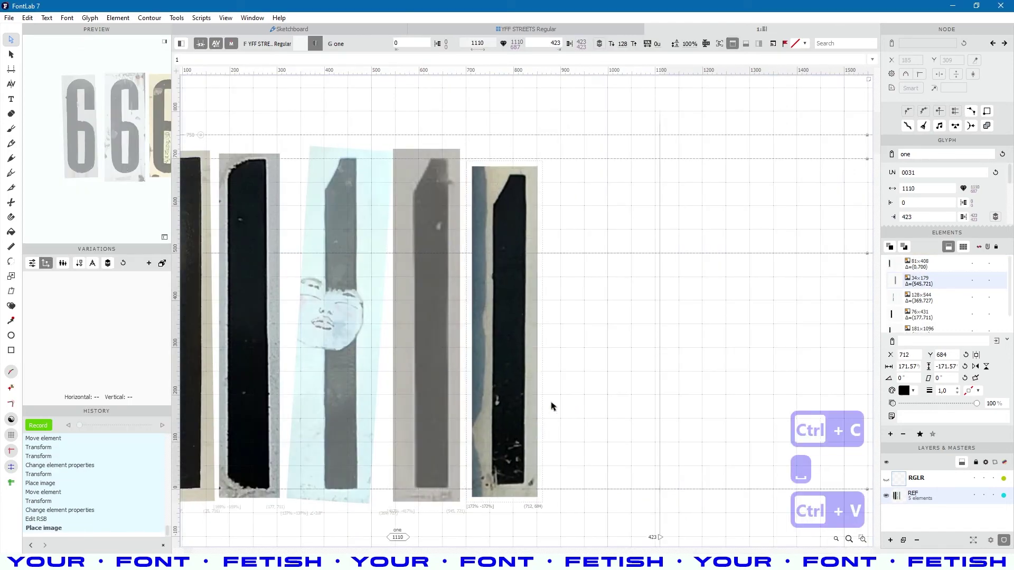
pyautogui.moveTo(551, 406); pyautogui.dragTo(545, 411)
pyautogui.moveTo(540, 170); pyautogui.dragTo(546, 151)
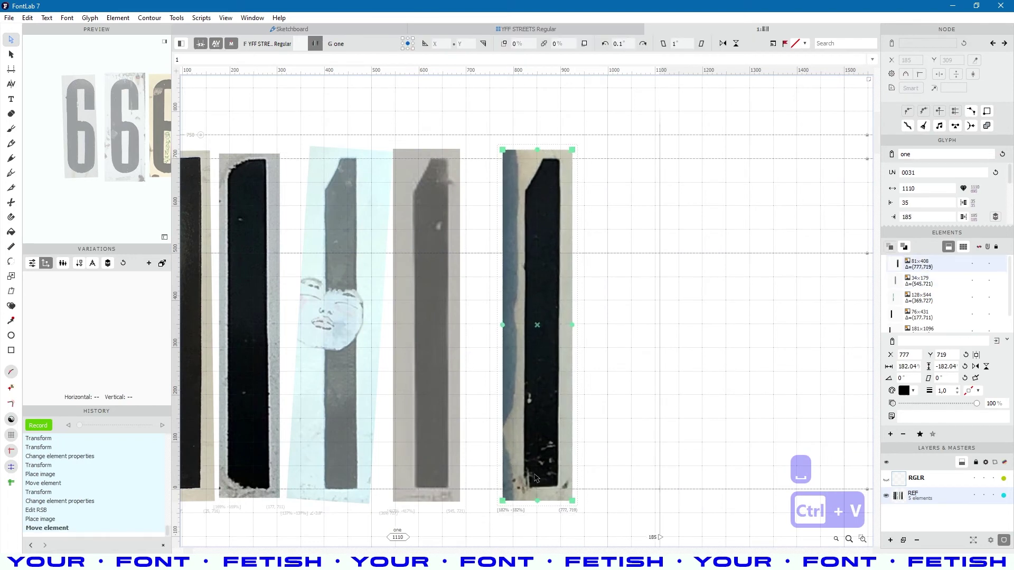
pyautogui.moveTo(561, 332); pyautogui.dragTo(537, 331)
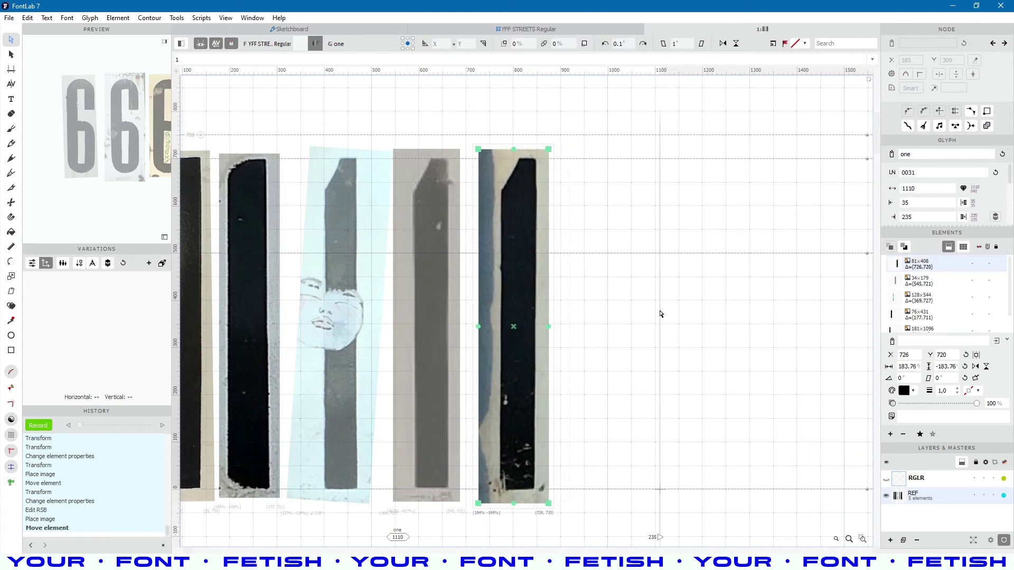
# Make the fifth photo semi-transparent, set the second photo's opacity to 50% and the first's to 44%, and save the font.
pyautogui.scroll(-1, 642, 304)
pyautogui.click(939, 403)
pyautogui.click(362, 361)
pyautogui.click(939, 404)
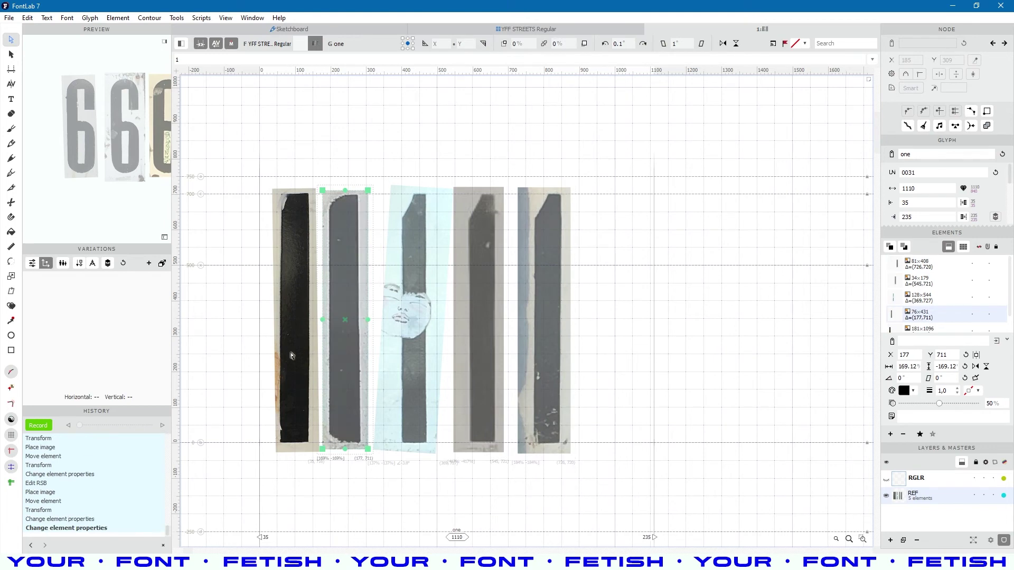
pyautogui.click(291, 356)
pyautogui.click(934, 403)
pyautogui.click(742, 403)
pyautogui.press('space')
pyautogui.moveTo(742, 403); pyautogui.dragTo(707, 395)
pyautogui.hotkey('ctrl', 's')
# Switch to the image viewer, go to the photo 165.JPG, and copy its digit 1 with a selection of about 94 x 613 px.
pyautogui.hotkey('alt', 'Tab')
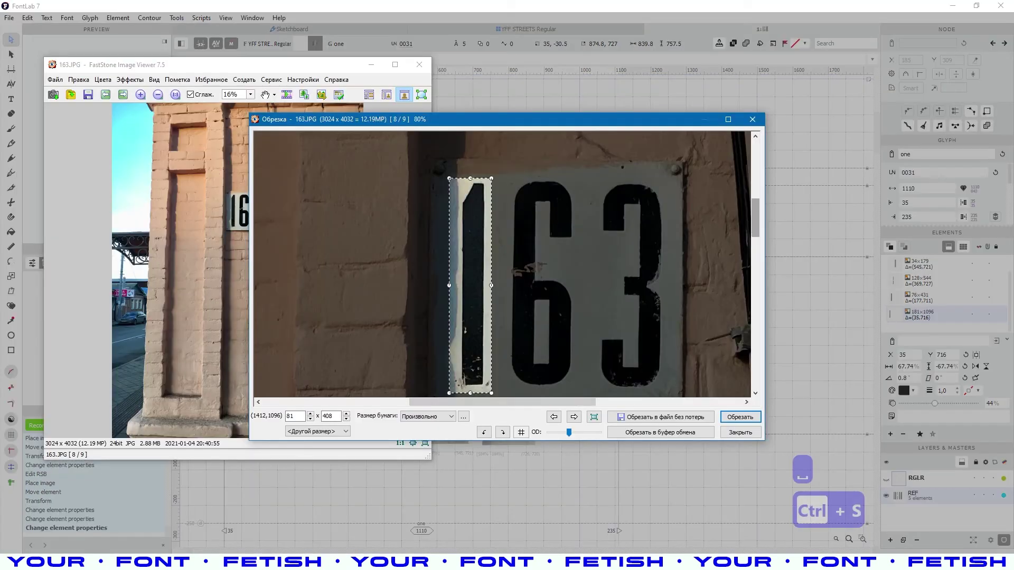
pyautogui.click(574, 417)
pyautogui.scroll(5, 481, 301)
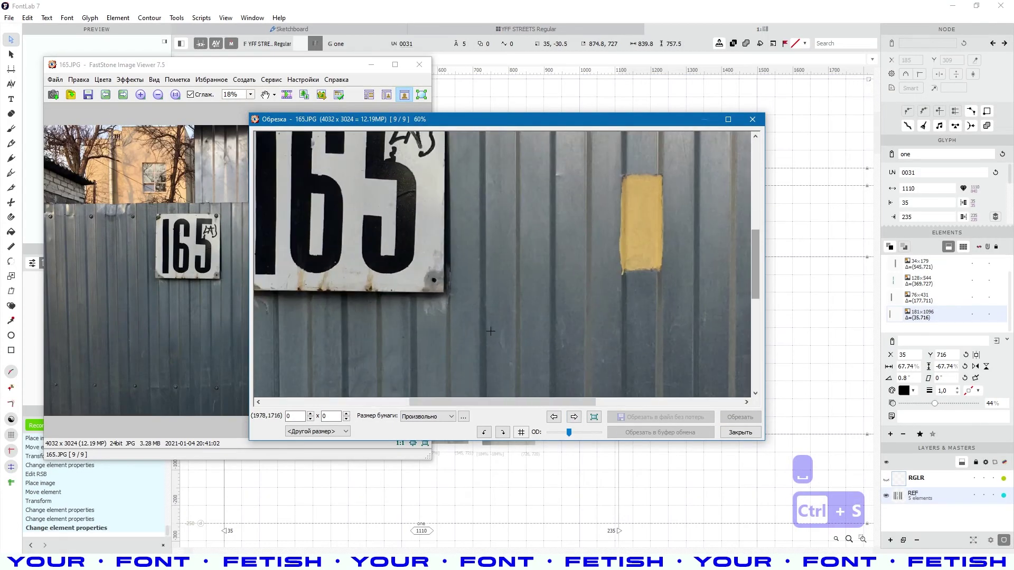
pyautogui.moveTo(469, 403); pyautogui.dragTo(426, 406)
pyautogui.moveTo(759, 268); pyautogui.dragTo(758, 244)
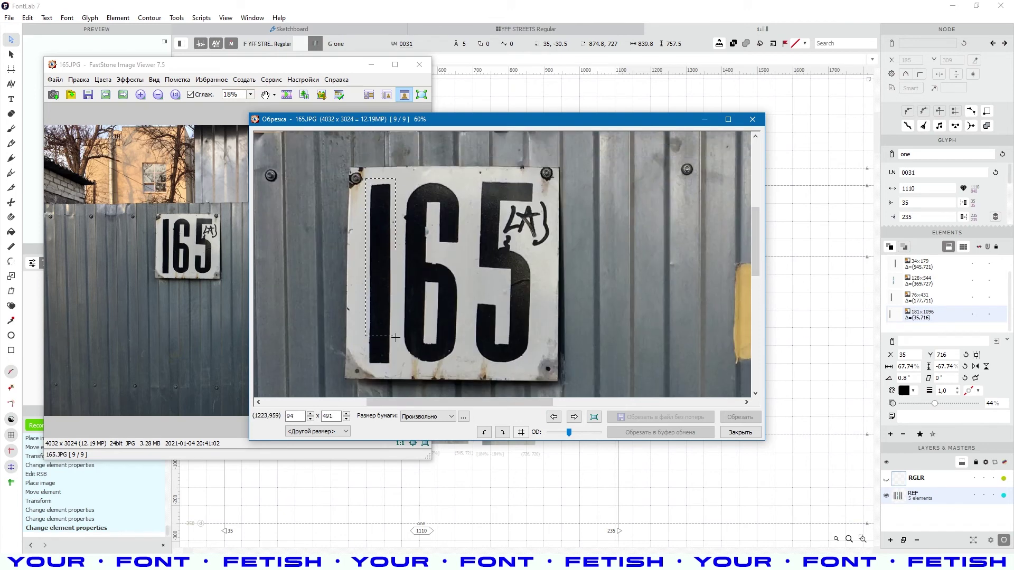
pyautogui.moveTo(396, 338); pyautogui.dragTo(396, 372)
pyautogui.hotkey('ctrl', 'c')
# Paste the digit from 165.JPG as the sixth photo at X 940, Y 723, scaled to 124.43%, and set its opacity to 47%.
pyautogui.hotkey('alt', 'Tab')
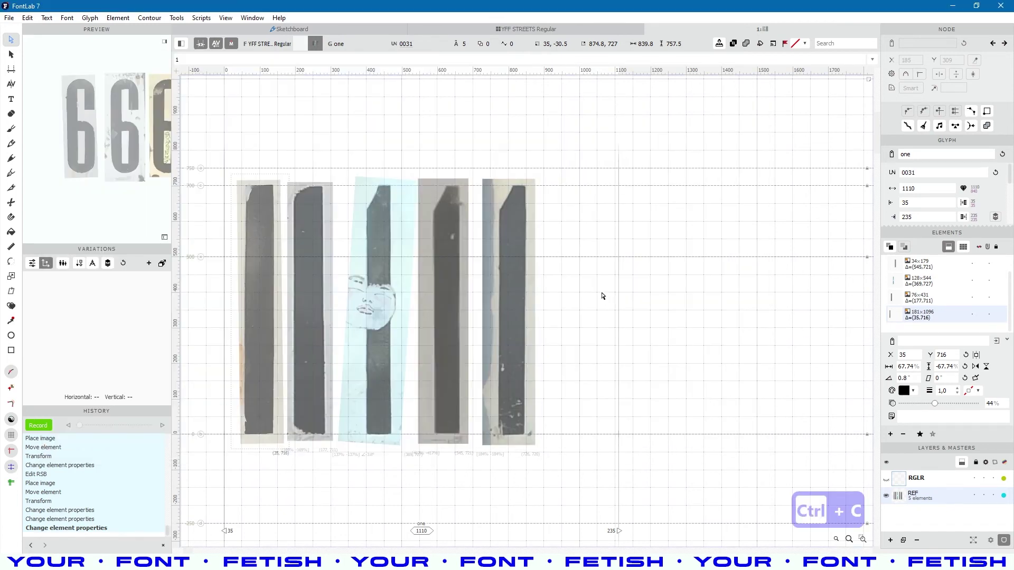
pyautogui.hotkey('ctrl', 'v')
pyautogui.moveTo(244, 373); pyautogui.dragTo(581, 386)
pyautogui.doubleClick(579, 385)
pyautogui.moveTo(579, 200); pyautogui.dragTo(585, 178)
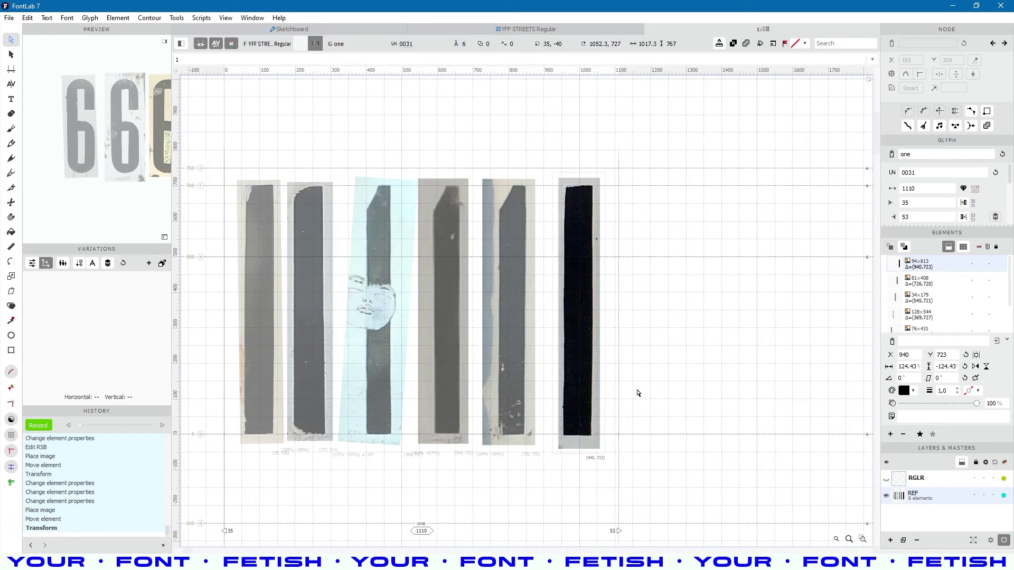
pyautogui.click(939, 403)
# Close the crop view of 165.JPG in the image viewer and close the glyph window of one.
pyautogui.hotkey('alt', 'Tab')
pyautogui.click(627, 378)
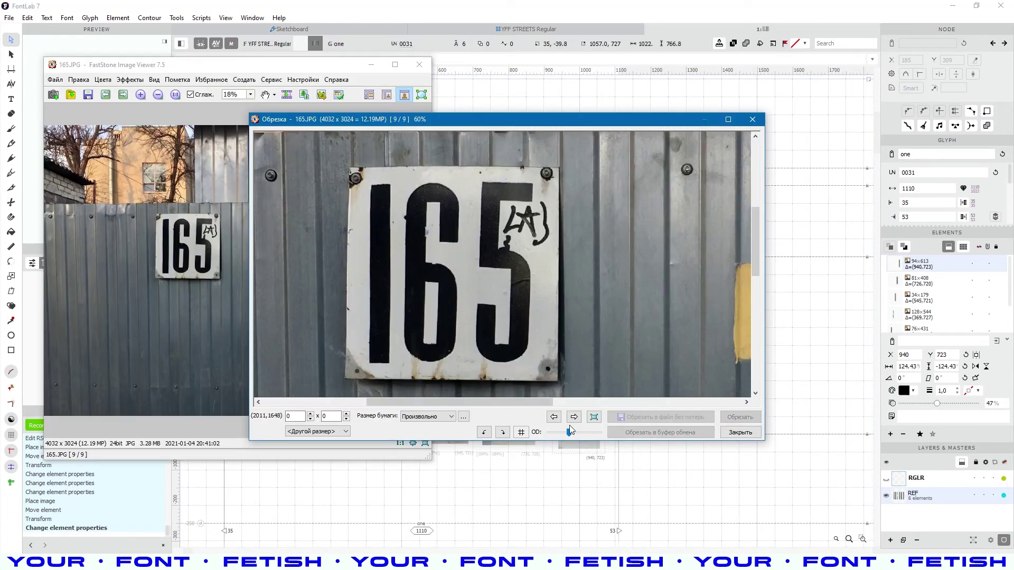
pyautogui.press('Escape')
pyautogui.hotkey('alt', 'Tab')
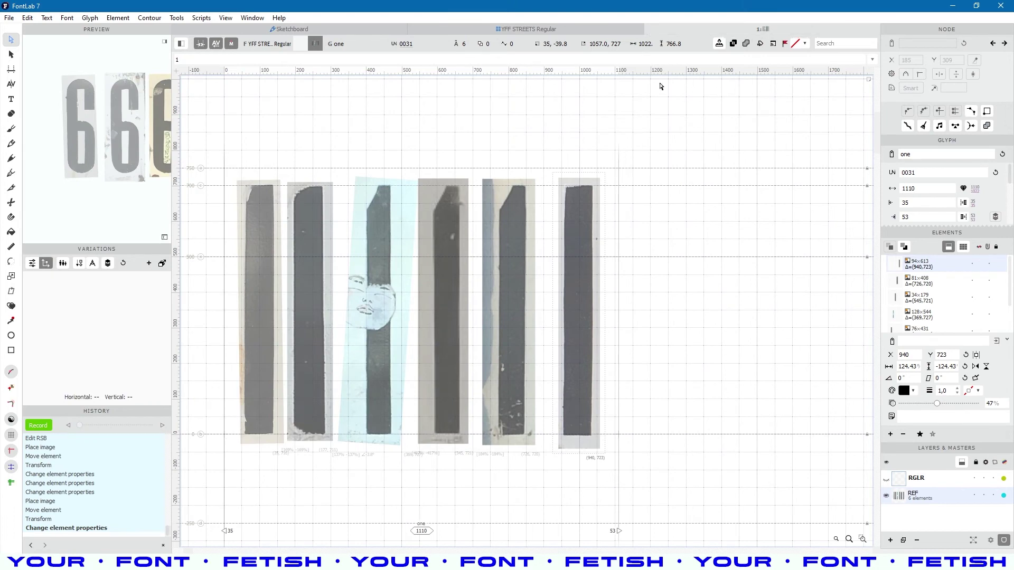
pyautogui.hotkey('ctrl', 'w')
# Open the glyph zero and add a layer named REF to it.
pyautogui.click(606, 385)
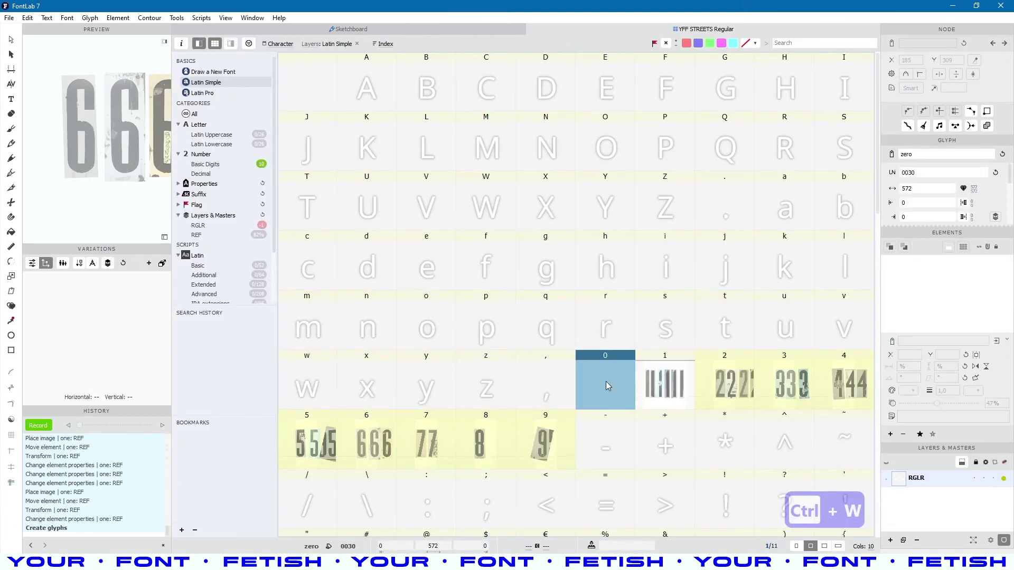
pyautogui.doubleClick(606, 385)
pyautogui.press('space')
pyautogui.press('space')
pyautogui.press('space')
pyautogui.press('space')
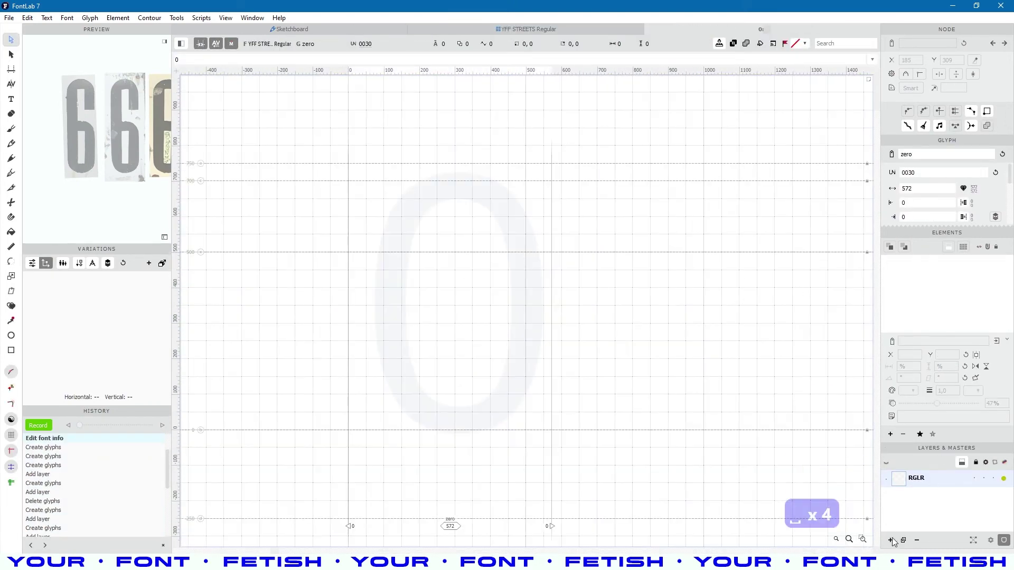
pyautogui.click(890, 540)
pyautogui.write('R')
pyautogui.click(582, 374)
pyautogui.press('space')
pyautogui.press('space')
pyautogui.moveTo(634, 336); pyautogui.dragTo(606, 346)
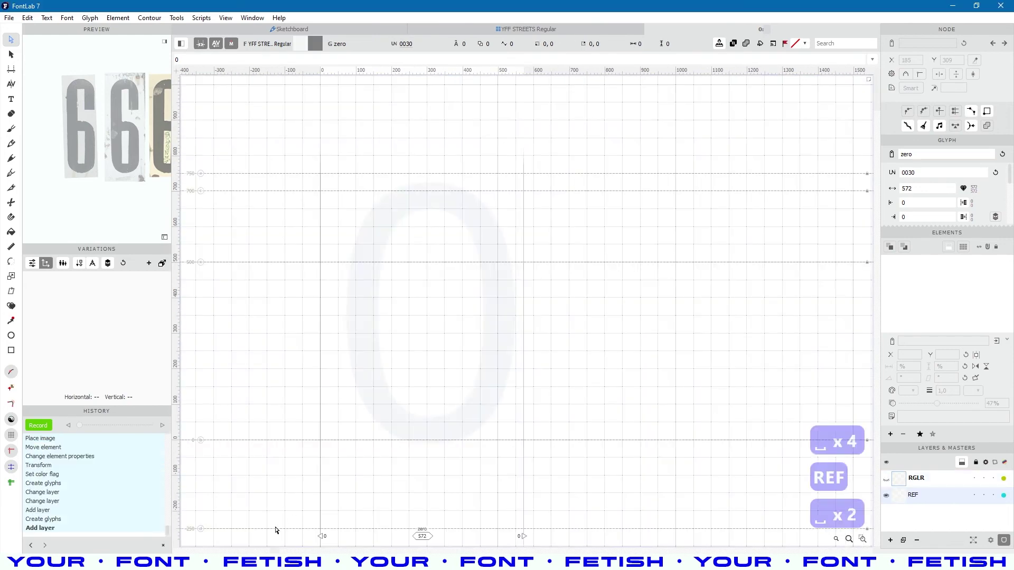
# Switch to the image viewer, go to the REF folder 0, and open the photo 108 1.JPG for cropping.
pyautogui.click(264, 560)
pyautogui.doubleClick(287, 282)
pyautogui.click(82, 108)
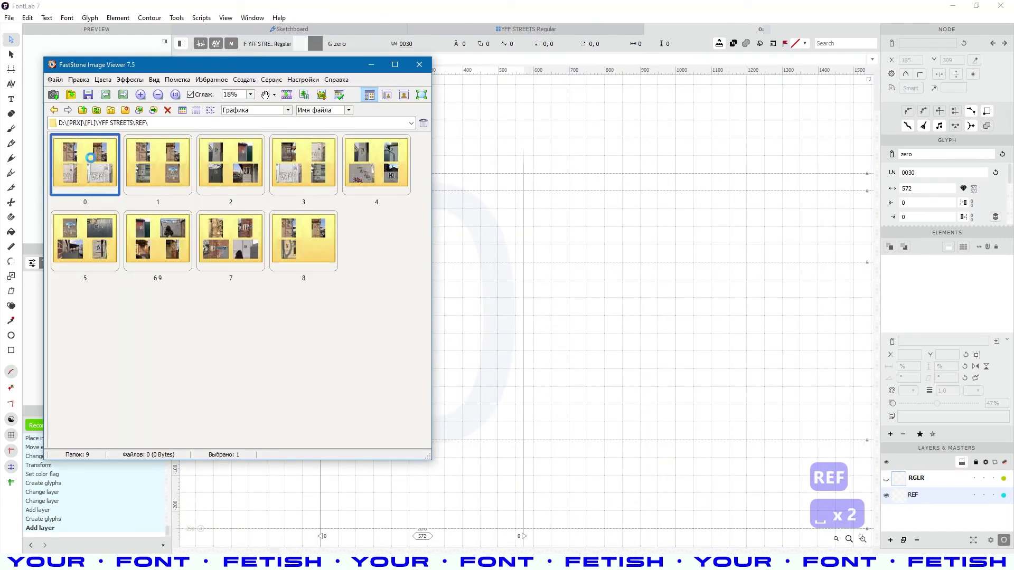
pyautogui.doubleClick(98, 158)
pyautogui.doubleClick(98, 148)
pyautogui.click(321, 94)
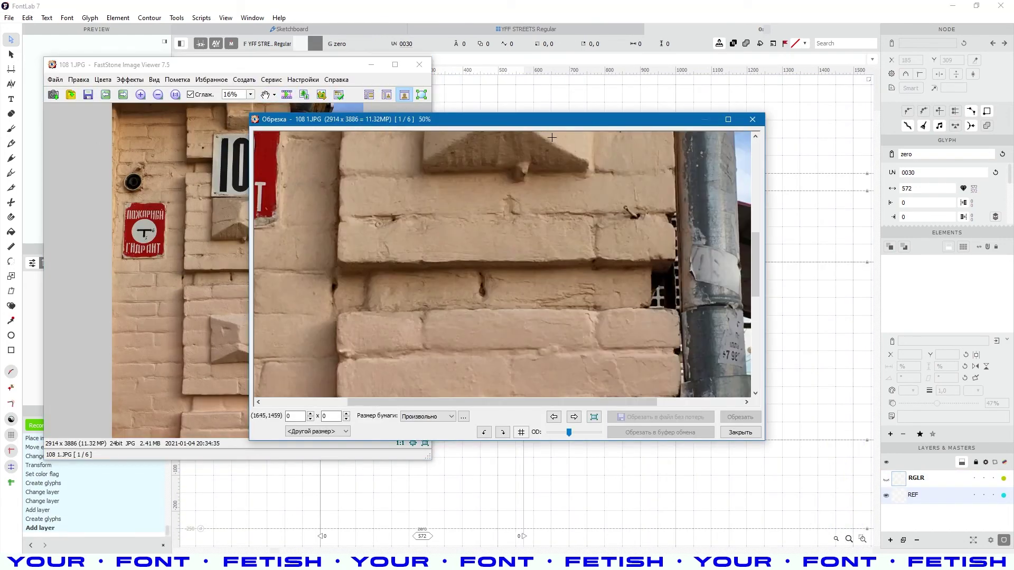
# Copy the digit 0 from 108 1.JPG with a selection of about 249 x 667 px and return to the glyph.
pyautogui.click(573, 418)
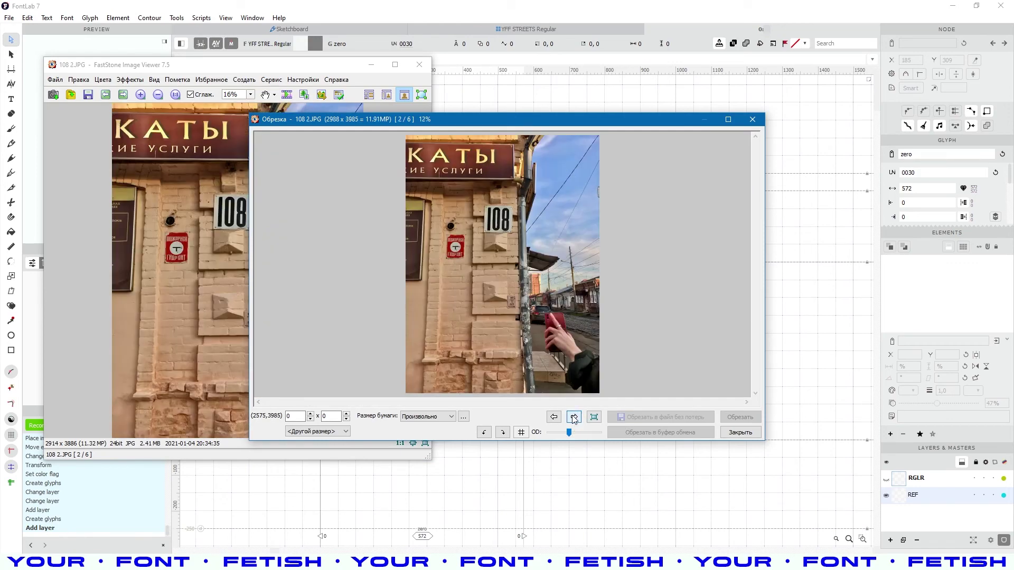
pyautogui.click(554, 417)
pyautogui.scroll(5, 560, 370)
pyautogui.moveTo(756, 264); pyautogui.dragTo(757, 188)
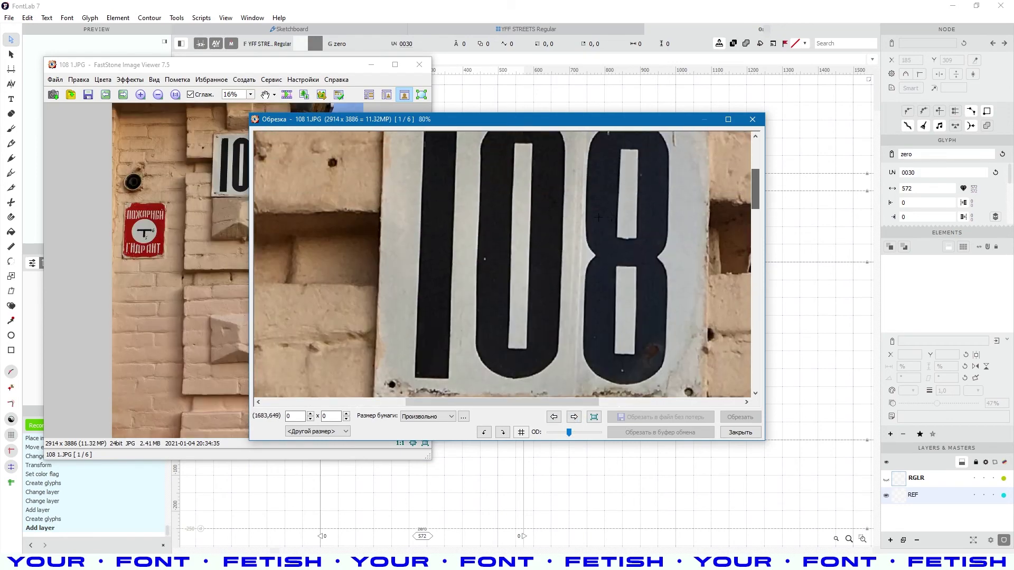
pyautogui.scroll(-1, 481, 150)
pyautogui.moveTo(558, 346); pyautogui.dragTo(556, 358)
pyautogui.hotkey('ctrl', 'c')
pyautogui.click(796, 321)
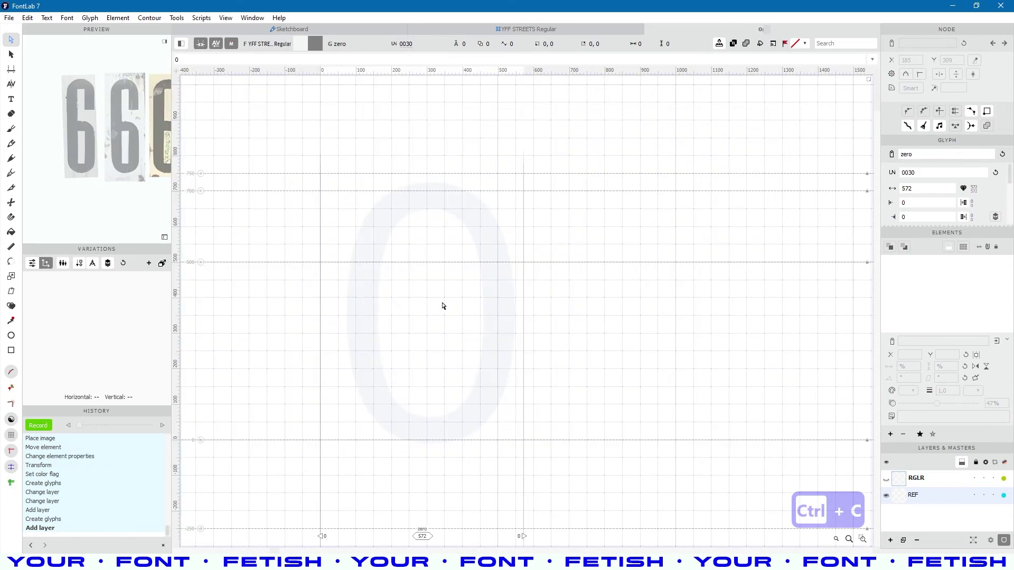
# Paste the digit as the first photo of zero at X 92, Y 719, rotated 1.98° and scaled to 113.24%.
pyautogui.hotkey('ctrl', 'v')
pyautogui.moveTo(358, 354); pyautogui.dragTo(396, 364)
pyautogui.moveTo(409, 188); pyautogui.dragTo(410, 184)
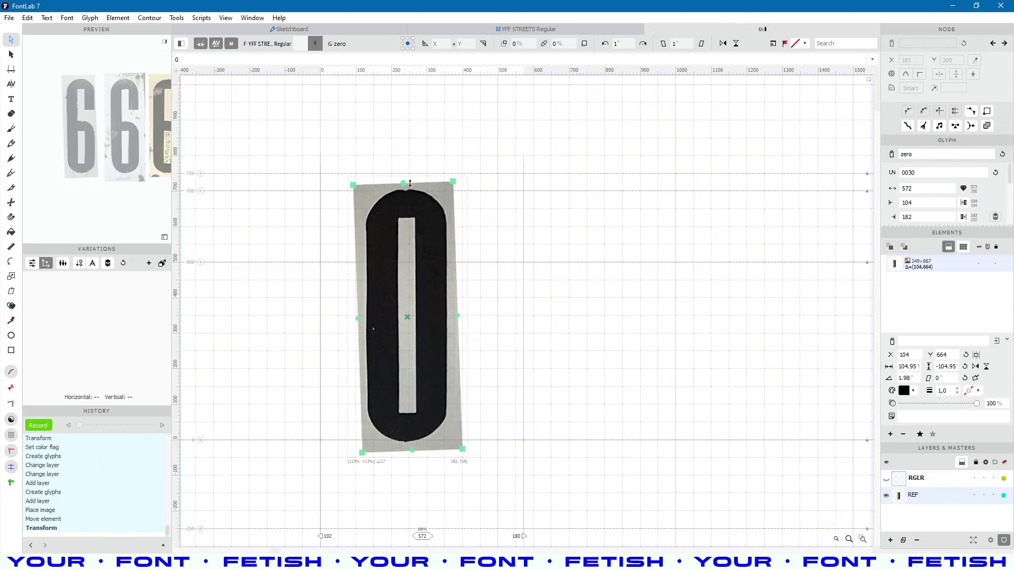
pyautogui.scroll(2, 415, 434)
# Set the first photo's opacity to 57% and widen the glyph zero to 1288 units.
pyautogui.moveTo(977, 404); pyautogui.dragTo(944, 403)
pyautogui.scroll(4, 552, 389)
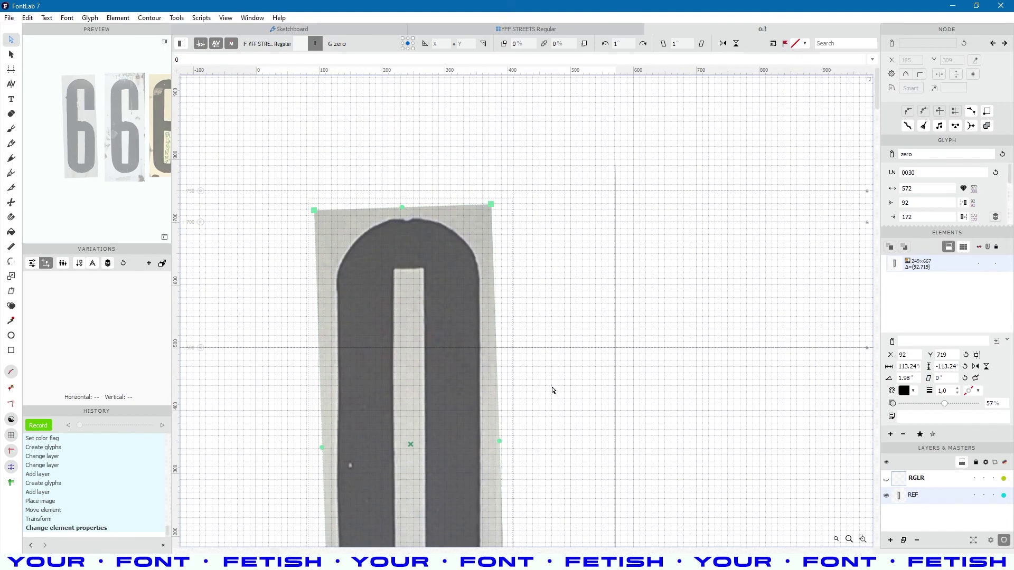
pyautogui.scroll(-4, 422, 243)
pyautogui.click(541, 351)
pyautogui.moveTo(498, 361); pyautogui.dragTo(575, 353)
# Switch to the image viewer, go to the photo 130 1.JPG, and copy its digit 0 with a selection of about 195 x 502 px.
pyautogui.hotkey('alt', 'Tab')
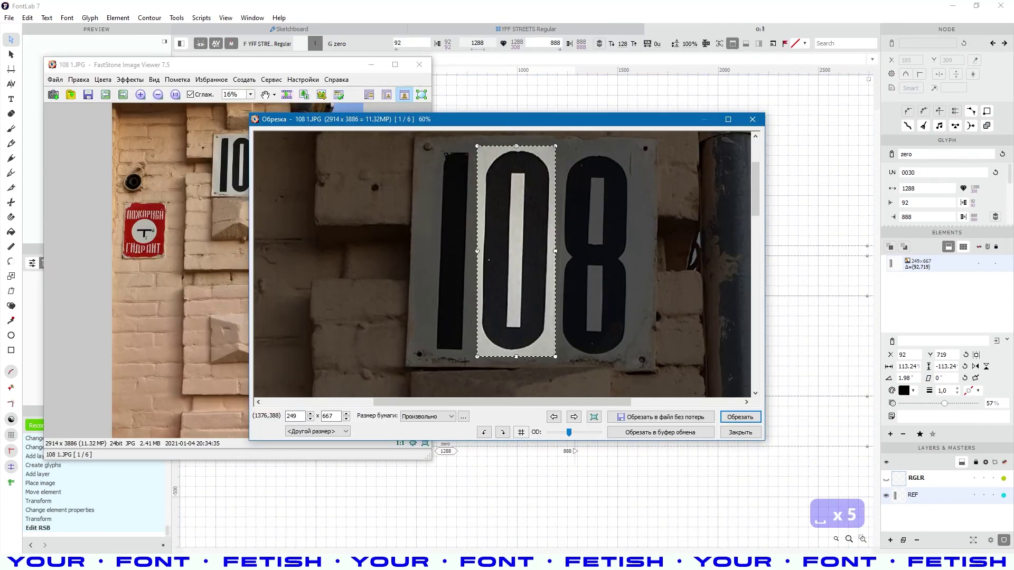
pyautogui.click(575, 418)
pyautogui.click(575, 417)
pyautogui.click(562, 296)
pyautogui.scroll(4, 562, 290)
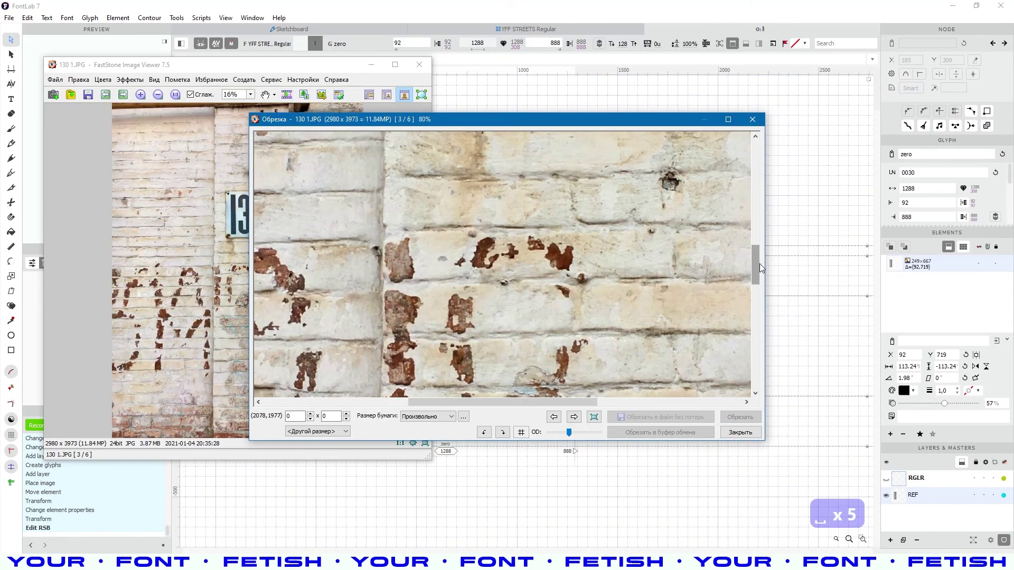
pyautogui.moveTo(758, 264); pyautogui.dragTo(761, 223)
pyautogui.moveTo(575, 148); pyautogui.dragTo(649, 353)
pyautogui.hotkey('ctrl', 'c')
pyautogui.hotkey('alt', 'Tab')
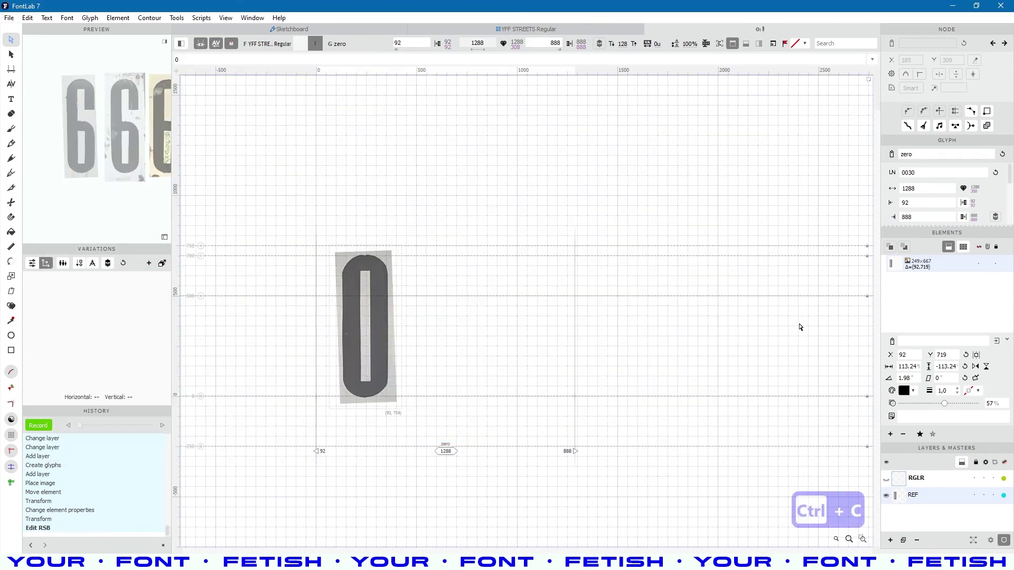
# Paste the digit from 130 1.JPG as the second photo at X 475, Y 731, scaled to 152.02%, and set its opacity to 57%.
pyautogui.hotkey('ctrl', 'v')
pyautogui.moveTo(349, 342); pyautogui.dragTo(437, 344)
pyautogui.scroll(3, 436, 344)
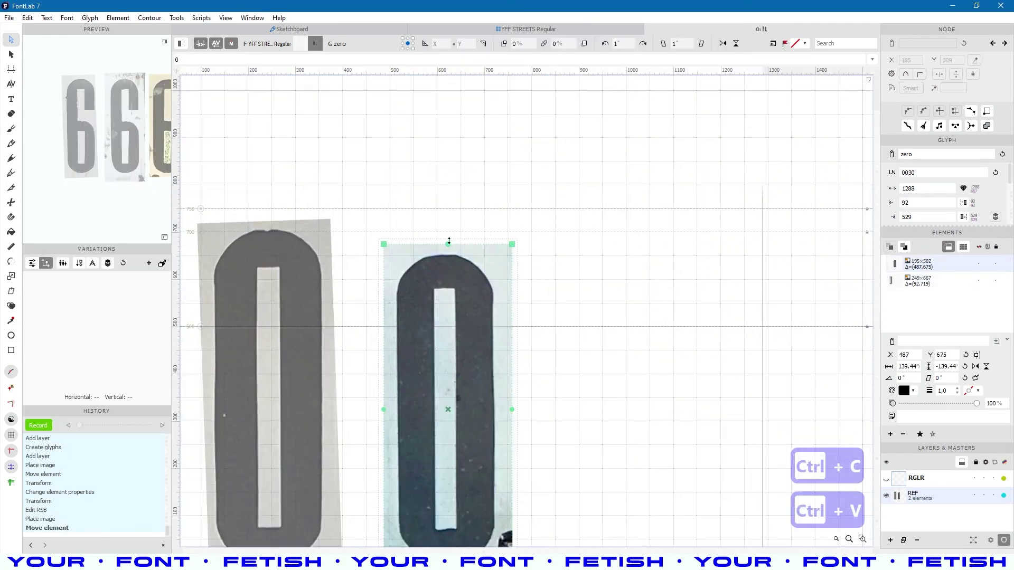
pyautogui.scroll(-2, 454, 219)
pyautogui.moveTo(447, 470); pyautogui.dragTo(448, 474)
pyautogui.click(591, 449)
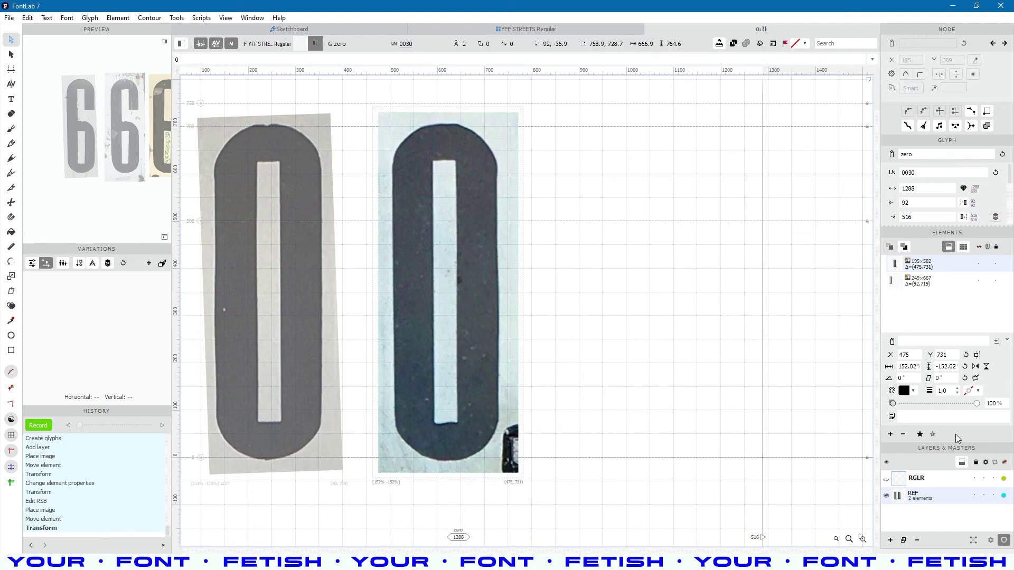
pyautogui.click(944, 404)
# Switch to the image viewer, go to the photo 130 3.JPG, and copy its digit 0 with a selection of about 151 x 439 px.
pyautogui.hotkey('alt', 'Tab')
pyautogui.click(574, 417)
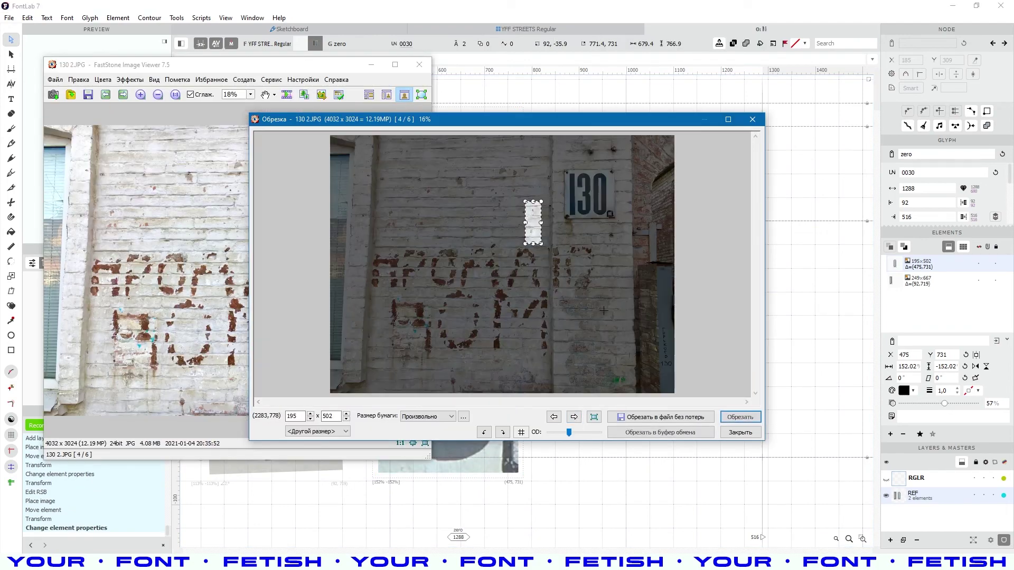
pyautogui.click(574, 417)
pyautogui.click(574, 417)
pyautogui.click(574, 417)
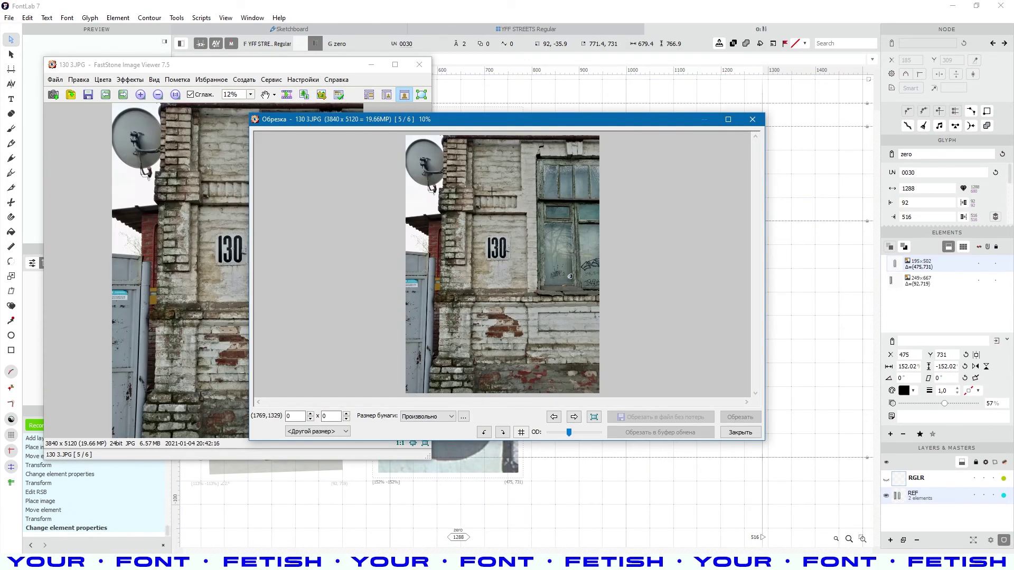
pyautogui.scroll(9, 596, 274)
pyautogui.moveTo(755, 267); pyautogui.dragTo(764, 251)
pyautogui.moveTo(463, 148); pyautogui.dragTo(543, 380)
pyautogui.hotkey('ctrl', 'c')
pyautogui.hotkey('alt', 'Tab')
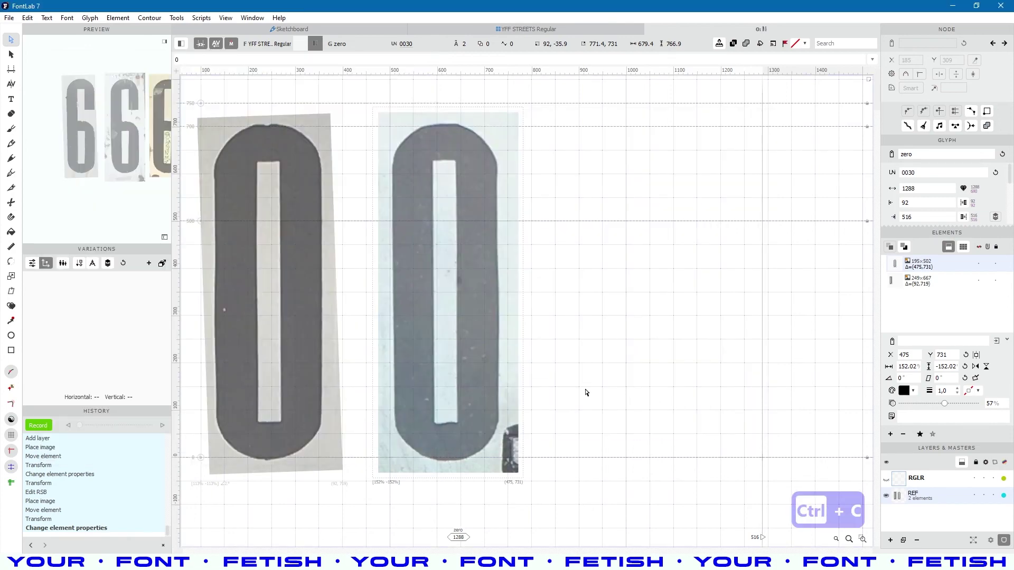
# Paste the digit from 130 3.JPG as the third photo at X 808, Y 727, scaled to 171.35%.
pyautogui.hotkey('ctrl', 'v')
pyautogui.moveTo(249, 356); pyautogui.dragTo(635, 367)
pyautogui.doubleClick(635, 367)
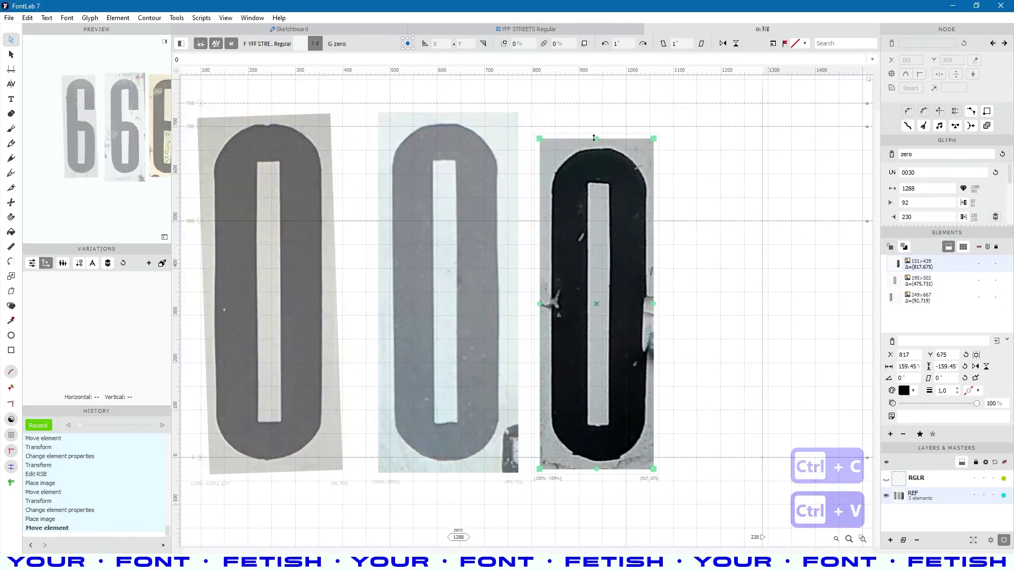
pyautogui.moveTo(594, 138); pyautogui.dragTo(607, 114)
pyautogui.click(708, 338)
pyautogui.scroll(-1, 704, 338)
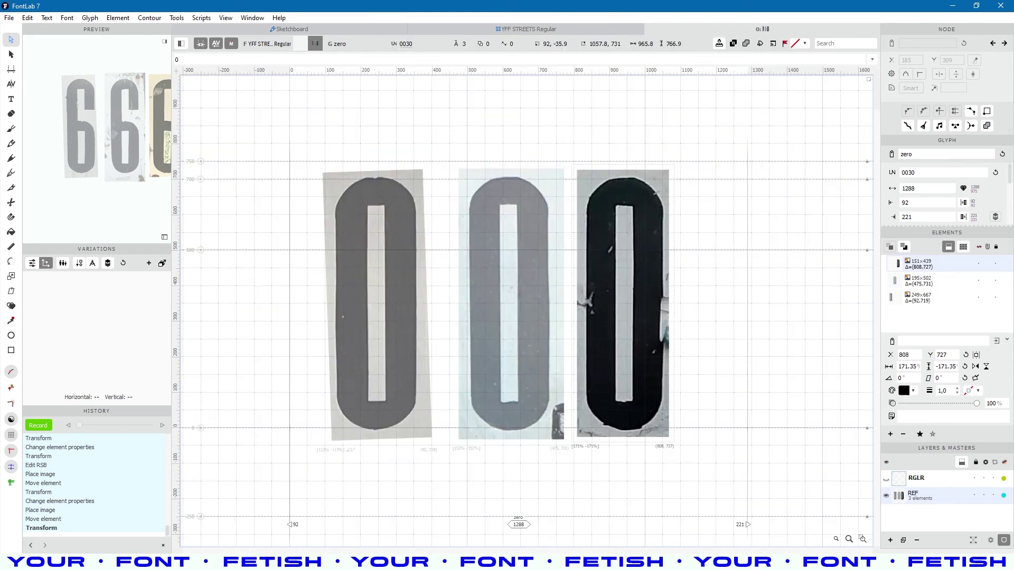
# Switch to the image viewer, go to the photo 201.JPG, and copy its digit 0 with a selection of about 391 x 1108 px.
pyautogui.hotkey('alt', 'Tab')
pyautogui.click(574, 417)
pyautogui.scroll(2, 611, 363)
pyautogui.click(611, 362)
pyautogui.scroll(-2, 596, 219)
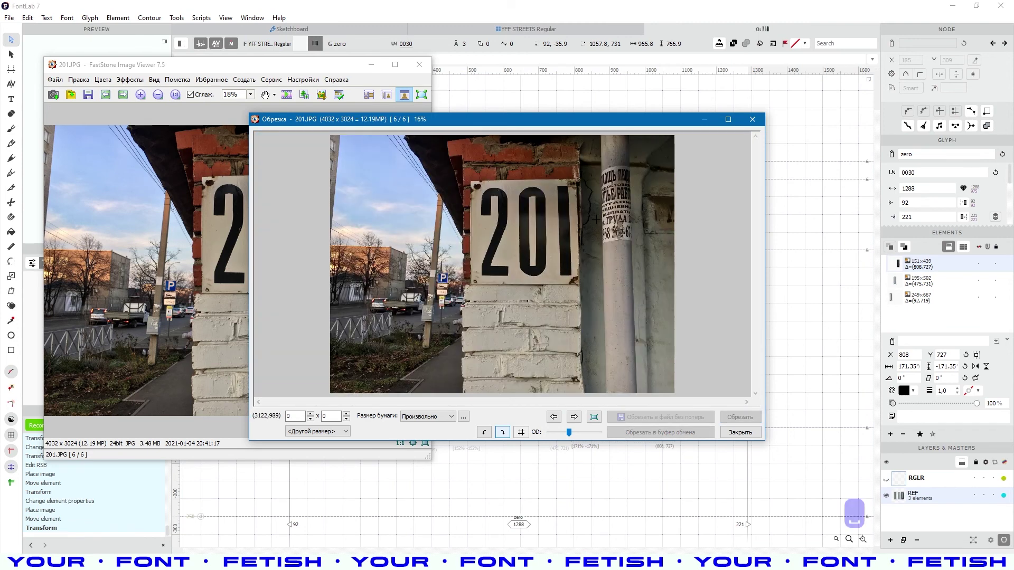
pyautogui.hotkey('ctrl', 'c')
pyautogui.hotkey('alt', 'Tab')
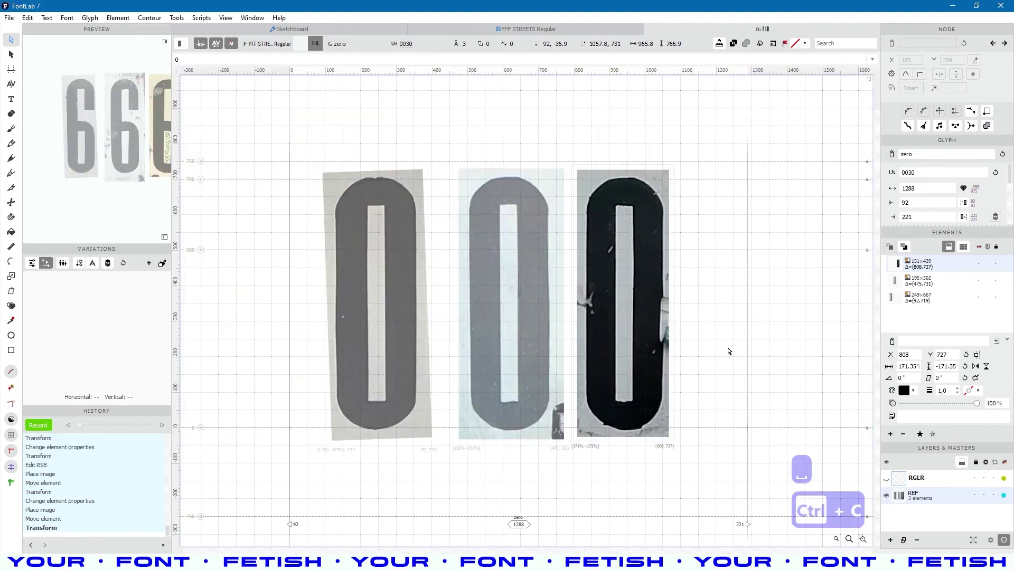
# Move the photo from 108 1.JPG 60 units to the right, to X 152.
pyautogui.click(372, 350)
pyautogui.hotkey('shift', 'Right')
pyautogui.hotkey('shift', 'Right')
pyautogui.hotkey('shift', 'Right')
pyautogui.hotkey('shift', 'Right')
pyautogui.hotkey('shift', 'Right')
pyautogui.hotkey('shift', 'Right')
# Paste the digit from 201.JPG before the other photos, scaled to 67.73%, and extend the left sidebearing to 33 for a 1475-unit glyph width.
pyautogui.hotkey('ctrl', 'v')
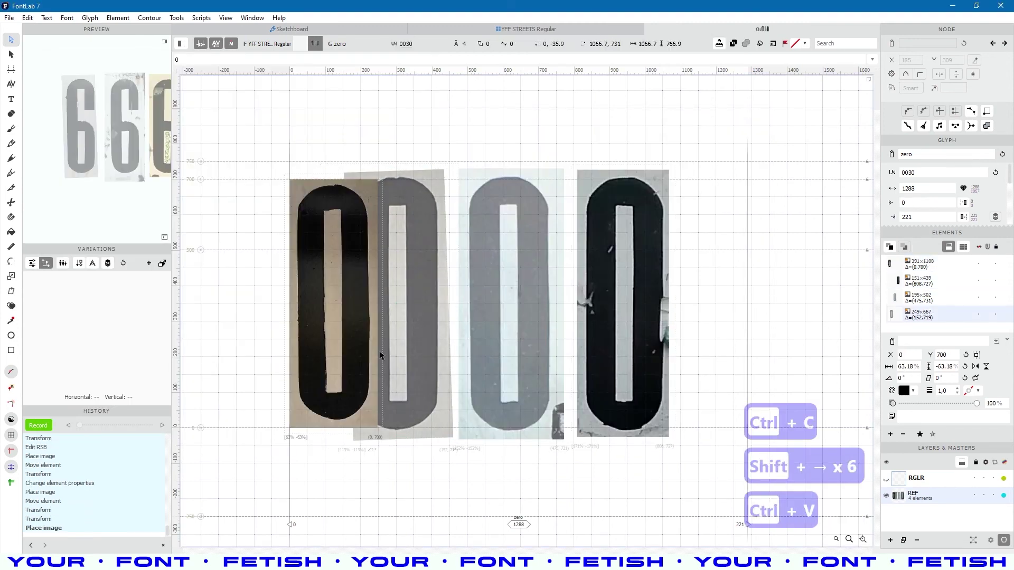
pyautogui.moveTo(351, 351); pyautogui.dragTo(300, 351)
pyautogui.moveTo(283, 174); pyautogui.dragTo(283, 170)
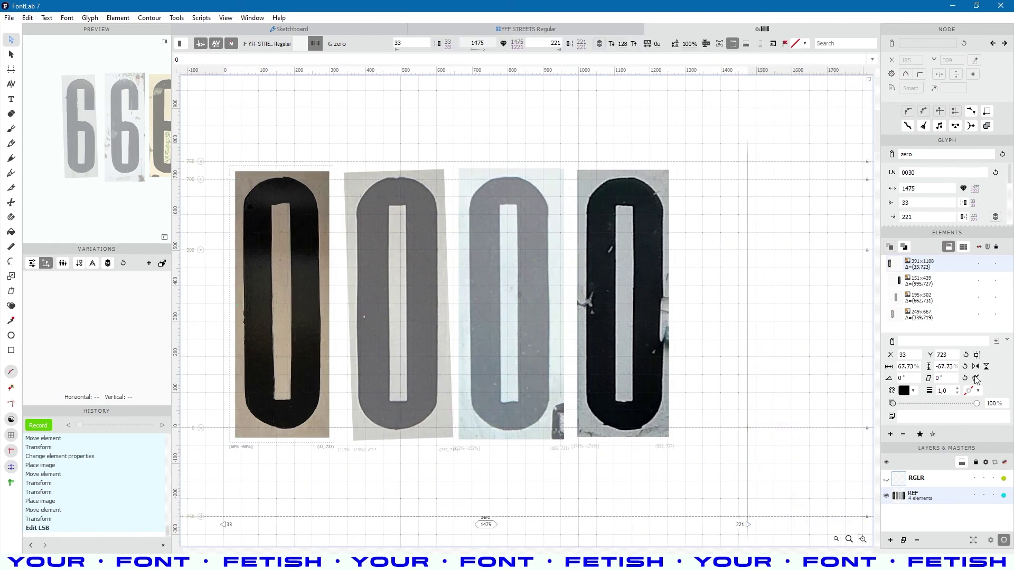
# Make the photo from 201.JPG semi-transparent and set the opacity of the photo from 130 3.JPG to 49%.
pyautogui.click(943, 403)
pyautogui.click(646, 345)
pyautogui.click(939, 403)
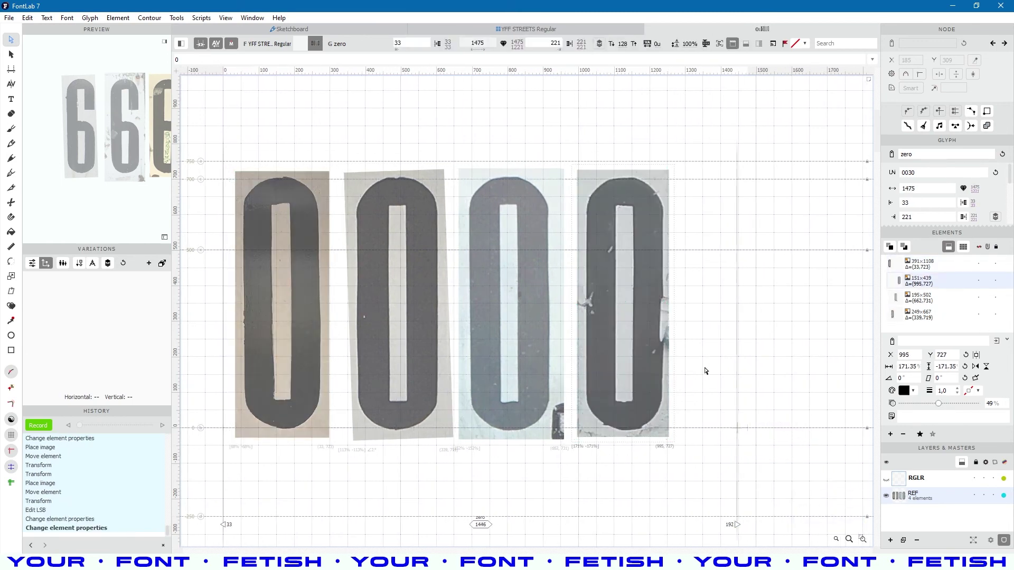
# Narrow the glyph zero to 1290 units with a right sidebearing of 36 and return to the font overview.
pyautogui.moveTo(705, 371); pyautogui.dragTo(682, 344)
pyautogui.scroll(-2, 704, 275)
pyautogui.click(649, 30)
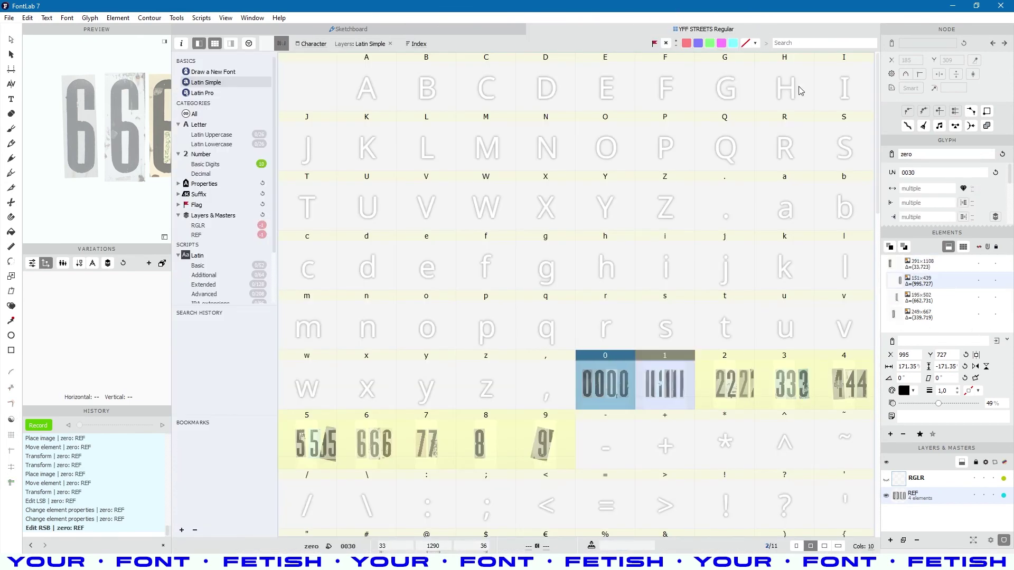
# Mark the glyphs zero and one with the yellow colour flag and save the font.
pyautogui.click(756, 45)
pyautogui.click(757, 56)
pyautogui.click(722, 379)
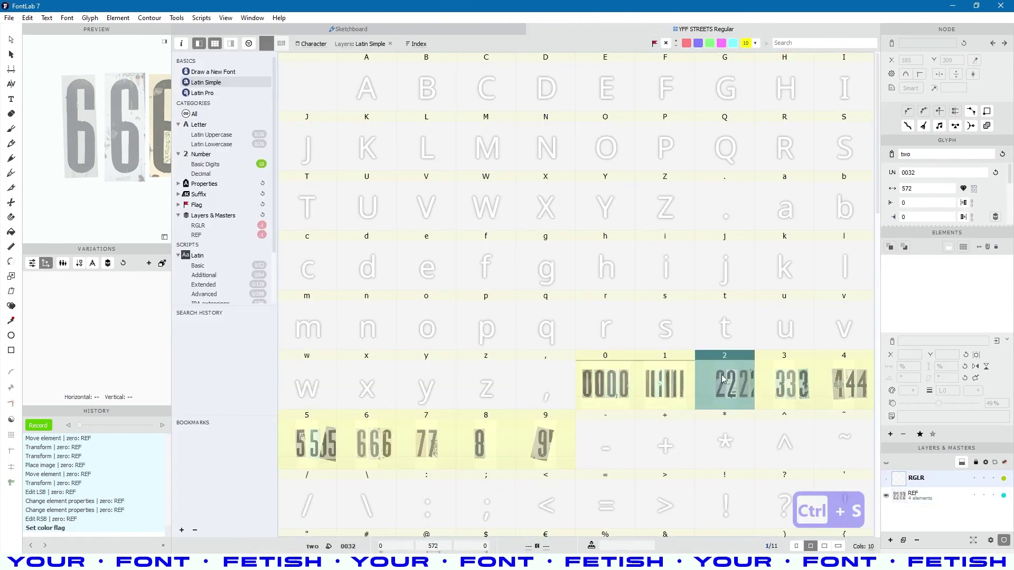
pyautogui.hotkey('ctrl', 's')
# Open the glyph two, extend its right sidebearing to fit all four photos, and return to the font overview.
pyautogui.click(817, 389)
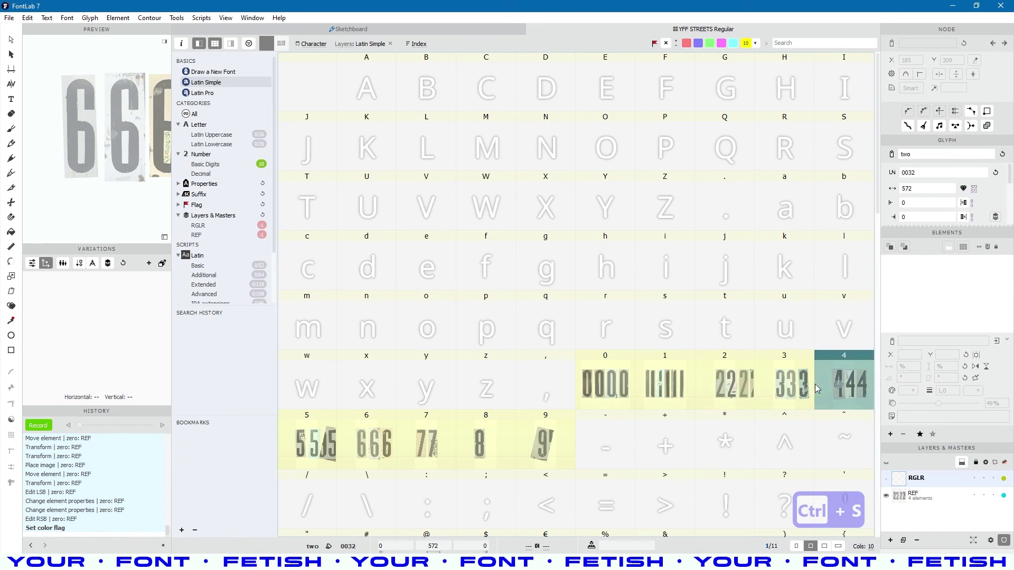
pyautogui.doubleClick(744, 387)
pyautogui.moveTo(513, 487); pyautogui.dragTo(838, 475)
pyautogui.scroll(-4, 622, 330)
pyautogui.click(547, 28)
# Select the glyphs zero to nine and open them together as one line of text in a glyph window.
pyautogui.moveTo(597, 390); pyautogui.dragTo(540, 458)
pyautogui.press('Return')
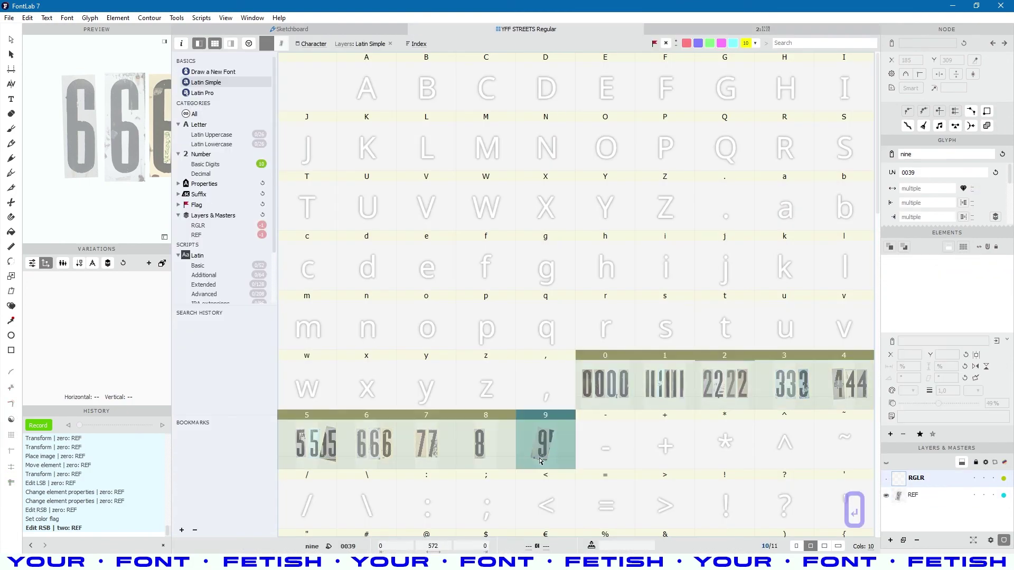
pyautogui.scroll(-5, 496, 253)
pyautogui.press('space')
pyautogui.moveTo(676, 306); pyautogui.dragTo(540, 295)
pyautogui.scroll(4, 541, 295)
# Extend the right sidebearings of the glyphs three and four so their photos clear the following digits.
pyautogui.click(526, 423)
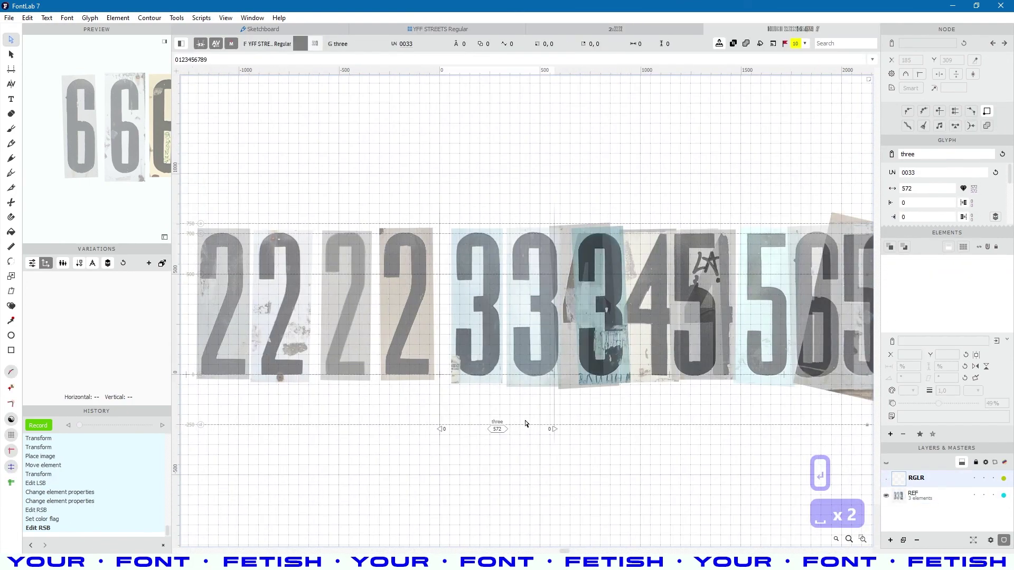
pyautogui.moveTo(554, 419); pyautogui.dragTo(636, 410)
pyautogui.doubleClick(731, 405)
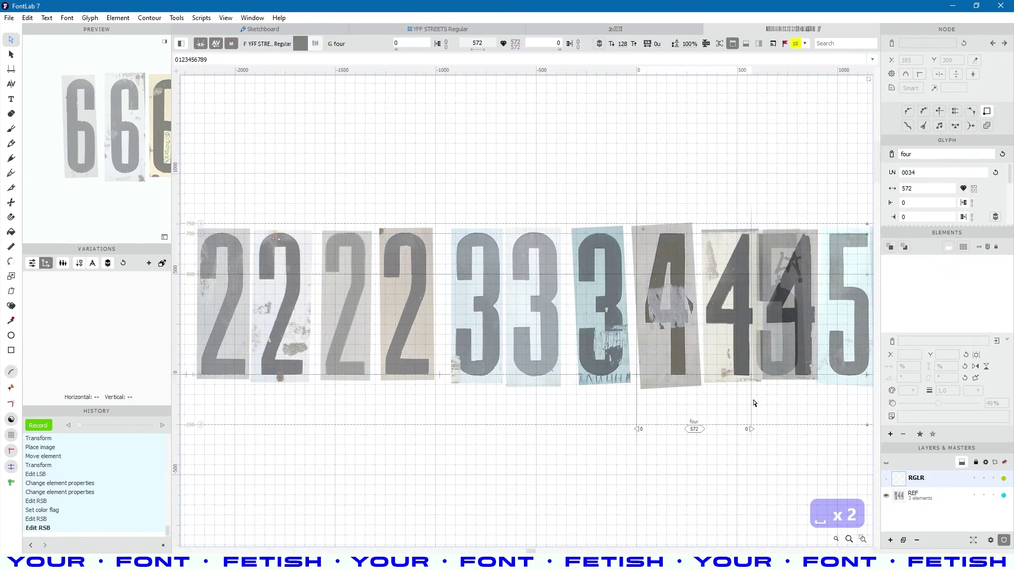
pyautogui.moveTo(751, 402); pyautogui.dragTo(832, 396)
# Extend the right sidebearing of the glyph five so its photos clear the digit 6.
pyautogui.press('space')
pyautogui.moveTo(813, 442); pyautogui.dragTo(434, 450)
pyautogui.doubleClick(556, 422)
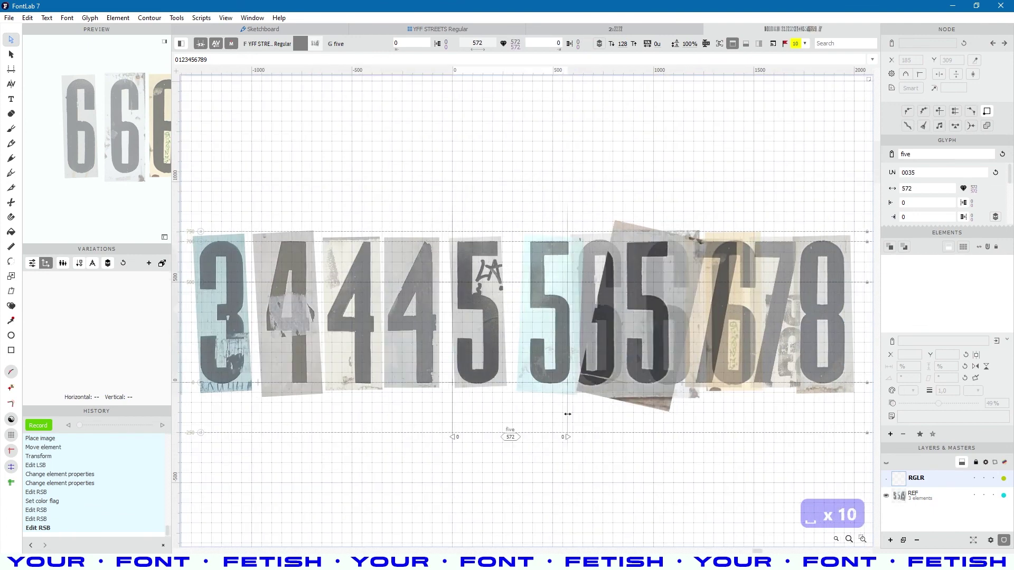
pyautogui.moveTo(567, 413); pyautogui.dragTo(704, 417)
# Extend the right sidebearings of the glyphs six and seven to fit their photos, and narrow the glyph eight to 328 units.
pyautogui.press('space')
pyautogui.moveTo(793, 402); pyautogui.dragTo(632, 432)
pyautogui.doubleClick(520, 427)
pyautogui.doubleClick(721, 437)
pyautogui.moveTo(747, 435); pyautogui.dragTo(762, 436)
pyautogui.doubleClick(823, 443)
pyautogui.moveTo(847, 439); pyautogui.dragTo(805, 442)
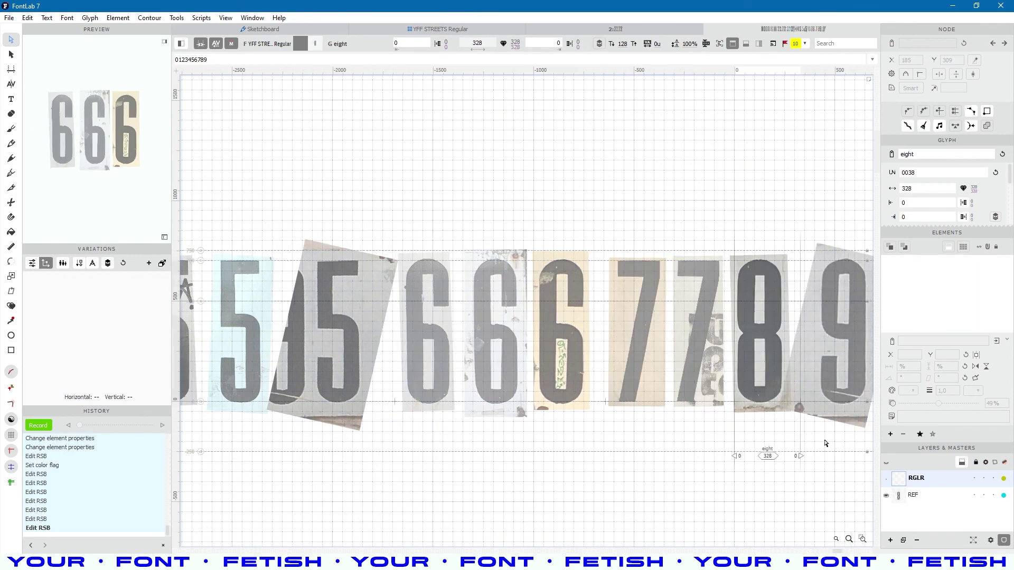
# Adjust the left sidebearing of the glyph nine and move its REF photo right to X 212.
pyautogui.doubleClick(824, 442)
pyautogui.moveTo(732, 440); pyautogui.dragTo(701, 441)
pyautogui.click(755, 338)
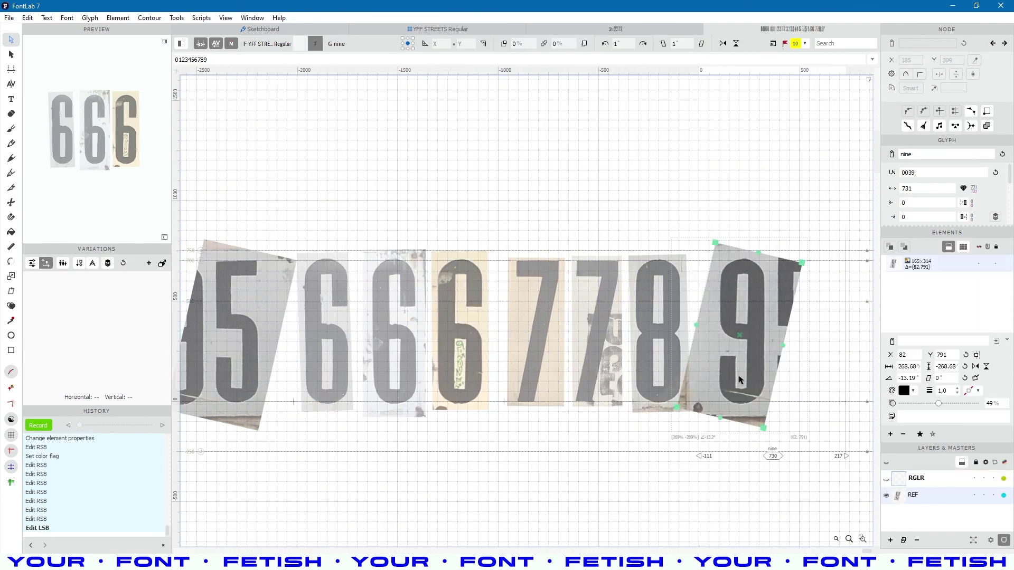
pyautogui.hotkey('shift', 'Right')
pyautogui.hotkey('shift', 'Right')
pyautogui.hotkey('shift', 'Right')
pyautogui.hotkey('shift', 'Right')
pyautogui.hotkey('shift', 'Right')
pyautogui.hotkey('shift', 'Right')
pyautogui.hotkey('shift', 'Right')
pyautogui.hotkey('shift', 'Right')
pyautogui.hotkey('shift', 'Right')
pyautogui.hotkey('shift', 'Right')
pyautogui.hotkey('shift', 'Right')
pyautogui.hotkey('shift', 'Right')
pyautogui.hotkey('shift', 'Right')
pyautogui.hotkey('shift', 'Right')
# Reduce the right sidebearing of the glyph nine so its width is 662 units, and save the font.
pyautogui.click(619, 469)
pyautogui.moveTo(847, 380); pyautogui.dragTo(833, 381)
pyautogui.scroll(-6, 418, 227)
pyautogui.press('space')
pyautogui.moveTo(296, 328); pyautogui.dragTo(469, 402)
pyautogui.hotkey('ctrl', 's')
# Preview the photo digits as the sample strings 7518, 111 and 123456789.
pyautogui.hotkey('ctrl', 'a')
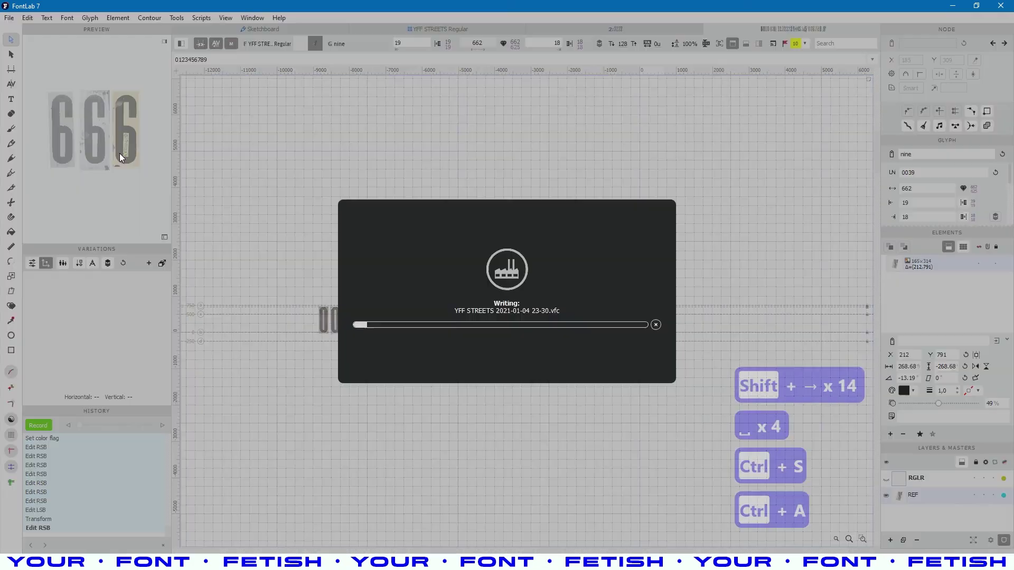
pyautogui.hotkey('ctrl', 'a')
pyautogui.write('7518')
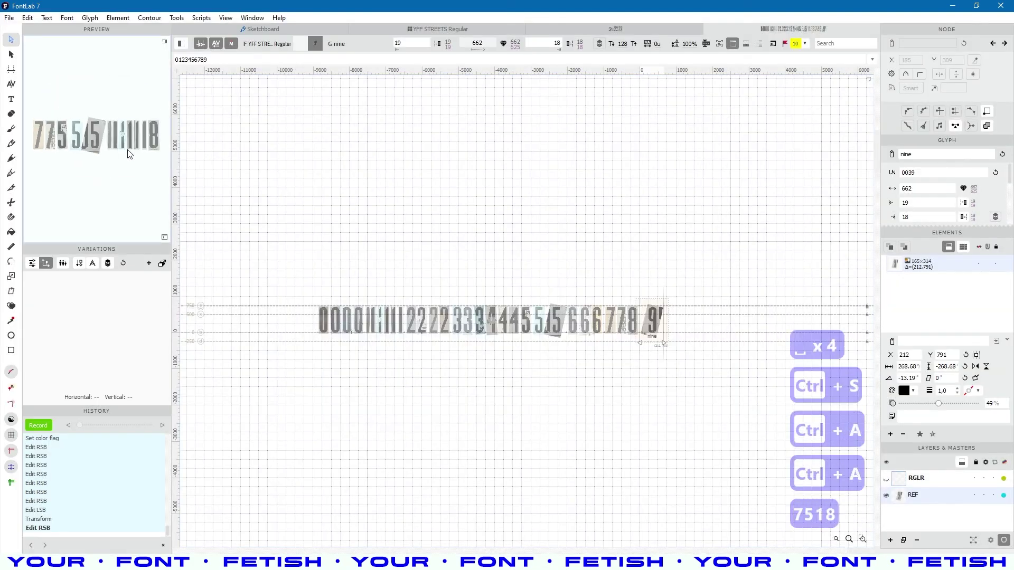
pyautogui.hotkey('ctrl', 'a')
pyautogui.write('111')
pyautogui.hotkey('ctrl', 'a')
pyautogui.write('123456789')
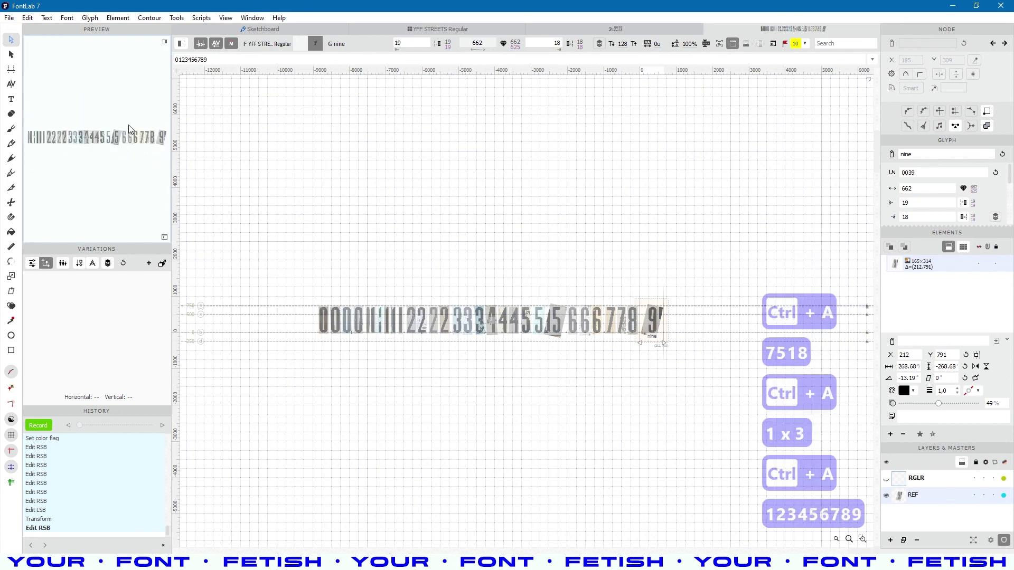
# Switch the preview from fitted text to wrapped multi-line text and look through the digit rows.
pyautogui.click(165, 42)
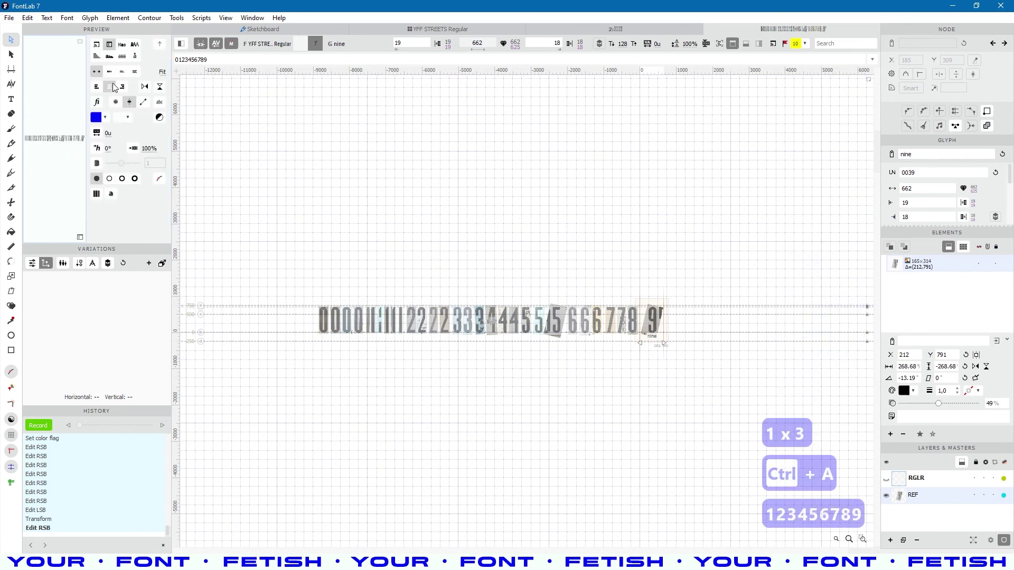
pyautogui.click(160, 74)
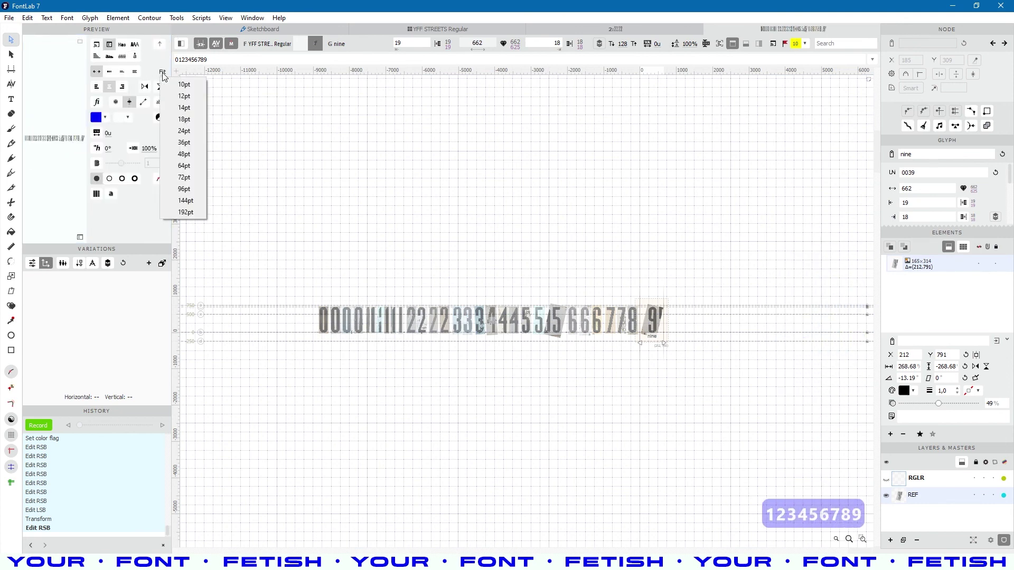
pyautogui.click(122, 73)
pyautogui.click(74, 41)
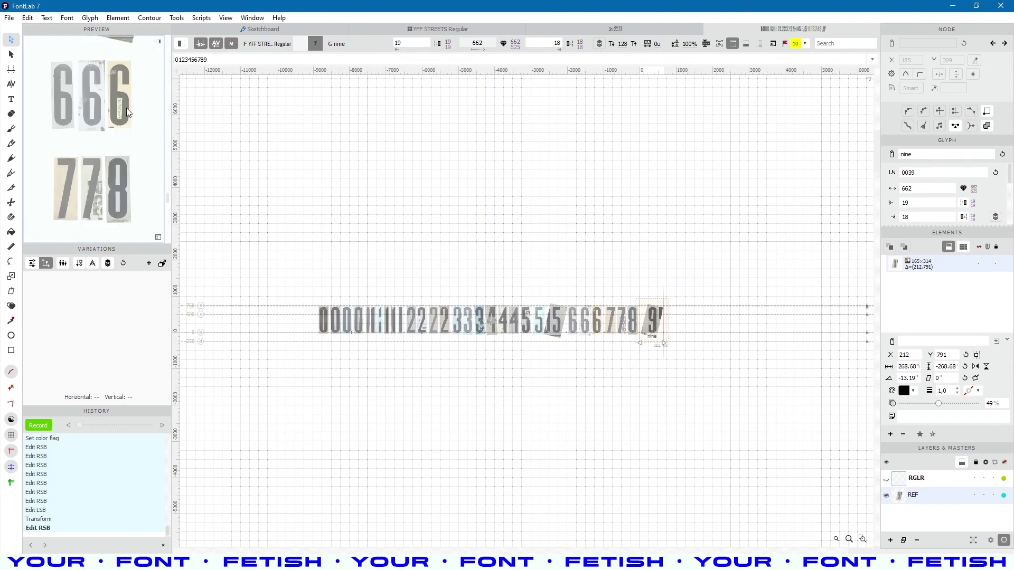
pyautogui.scroll(5, 126, 165)
# Undock the Variations panel and close it to give the preview more height.
pyautogui.moveTo(118, 248); pyautogui.dragTo(421, 217)
pyautogui.click(327, 216)
# Preview the digits 1 and 2 on separate lines, scaled to fit the preview area.
pyautogui.click(130, 239)
pyautogui.hotkey('ctrl', 'a')
pyautogui.write('1')
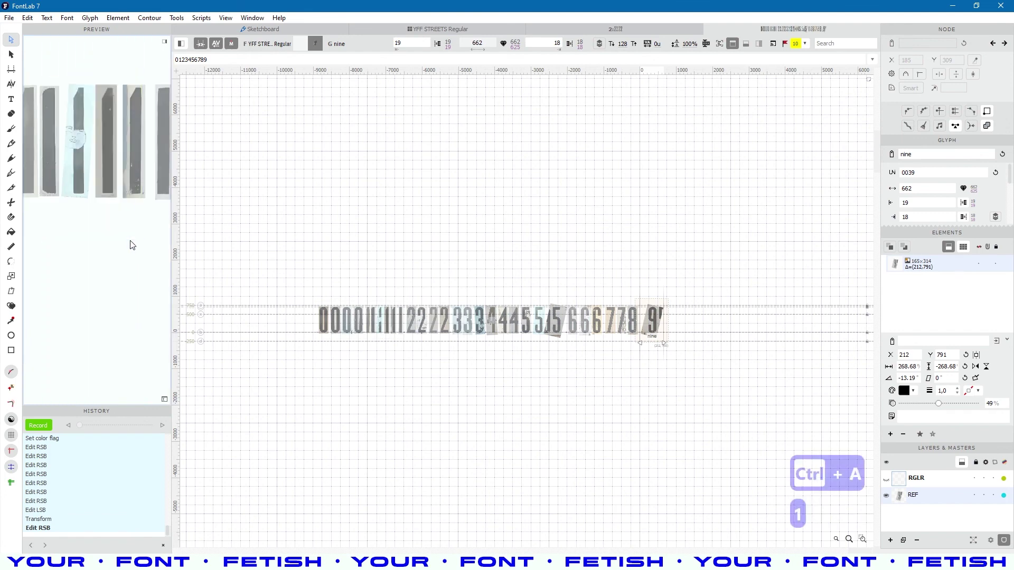
pyautogui.press('Return')
pyautogui.write('2')
pyautogui.click(157, 41)
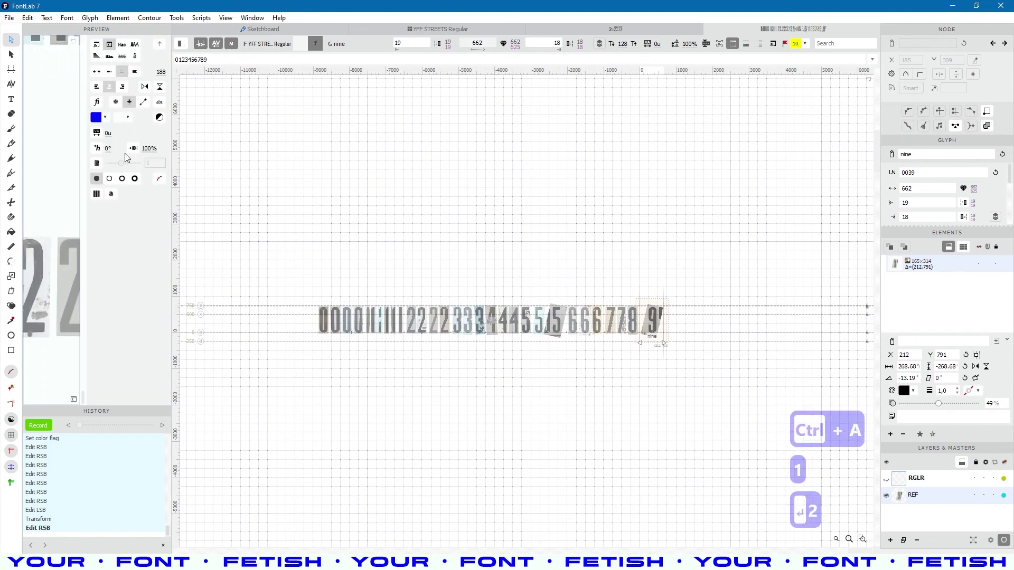
pyautogui.click(96, 71)
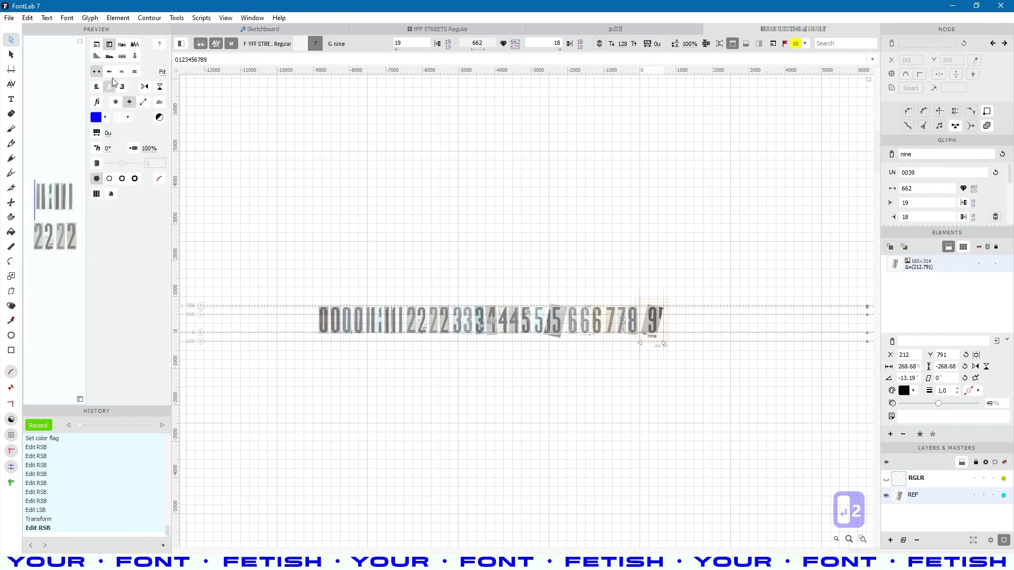
pyautogui.click(73, 41)
# Preview the photo digits 6, 0 and 1 on three separate lines.
pyautogui.press('Return')
pyautogui.hotkey('ctrl', 'a')
pyautogui.write('6')
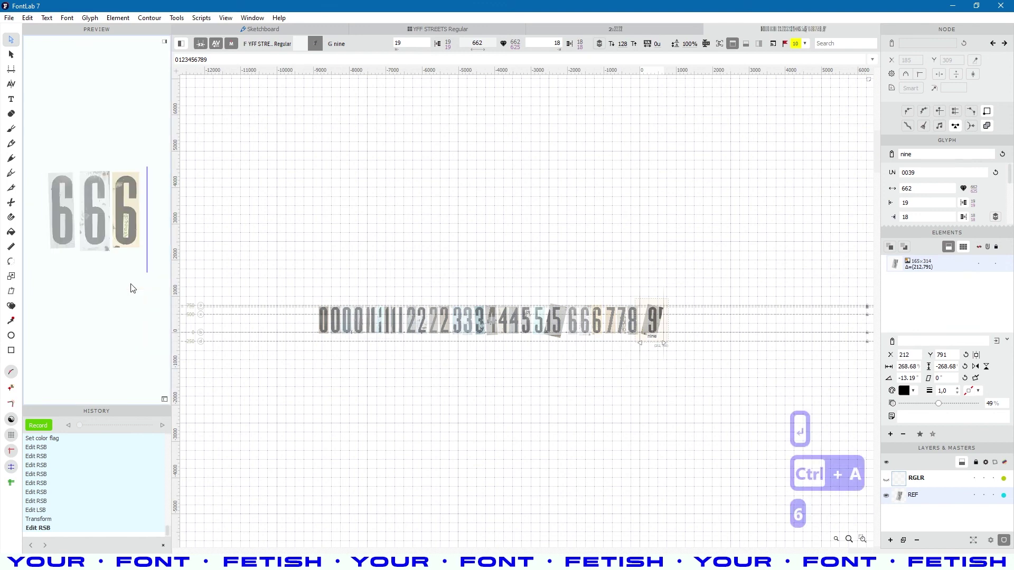
pyautogui.press('Return')
pyautogui.write('2')
pyautogui.press('BackSpace')
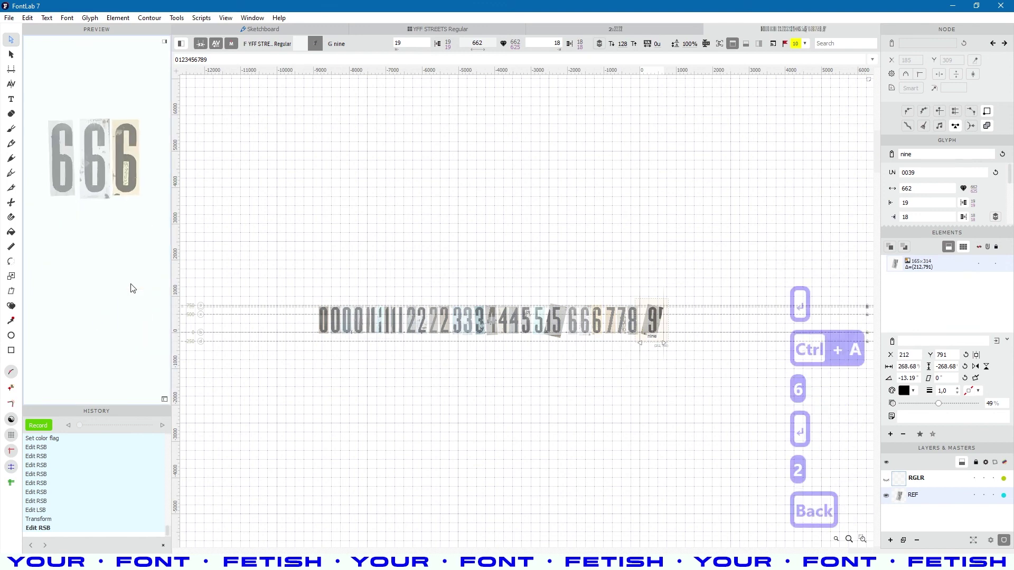
pyautogui.write('0000')
pyautogui.press('Return')
pyautogui.write('11111')
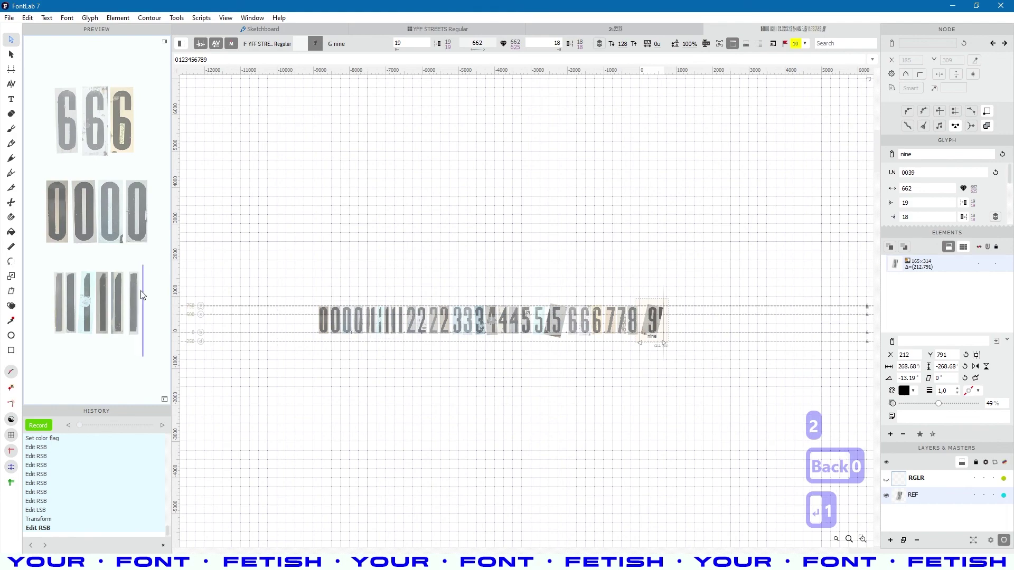
# Close both open glyph windows and select the glyph zero in the font window.
pyautogui.hotkey('ctrl', 'w')
pyautogui.hotkey('ctrl', 'w')
pyautogui.click(613, 274)
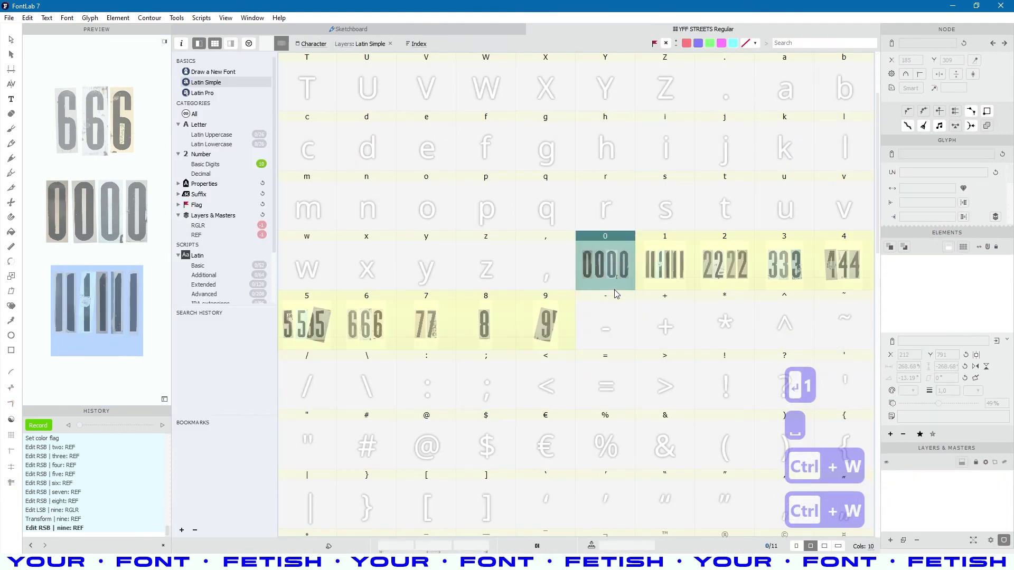
pyautogui.click(11, 19)
pyautogui.click(45, 122)
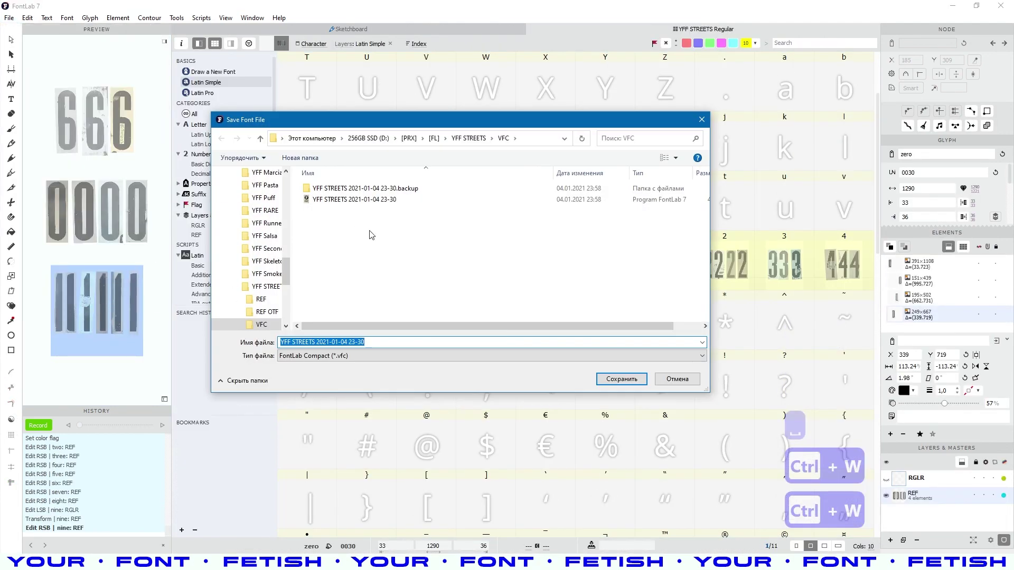
pyautogui.moveTo(377, 342); pyautogui.dragTo(358, 342)
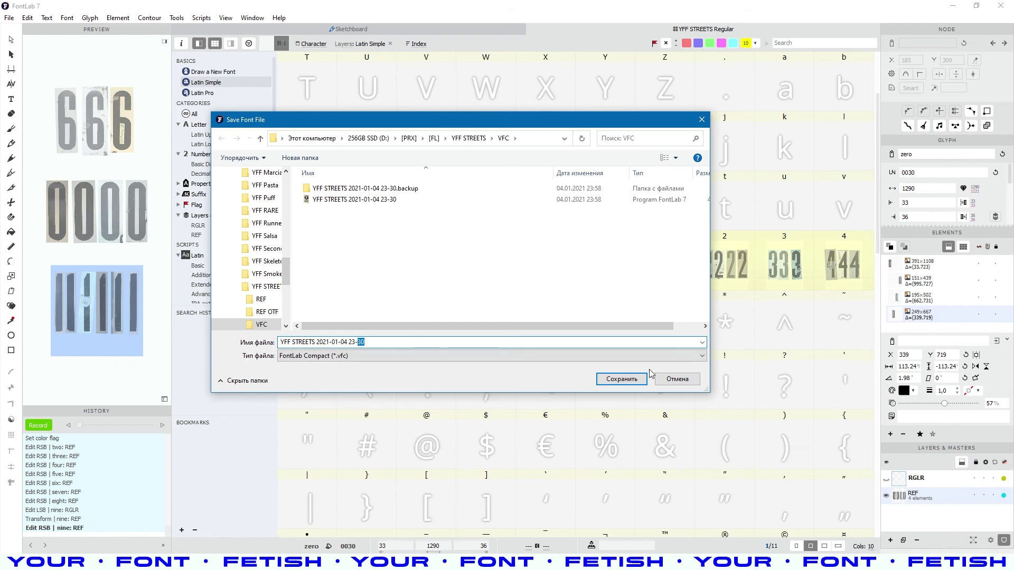
pyautogui.press('BackSpace')
pyautogui.write('50 ')
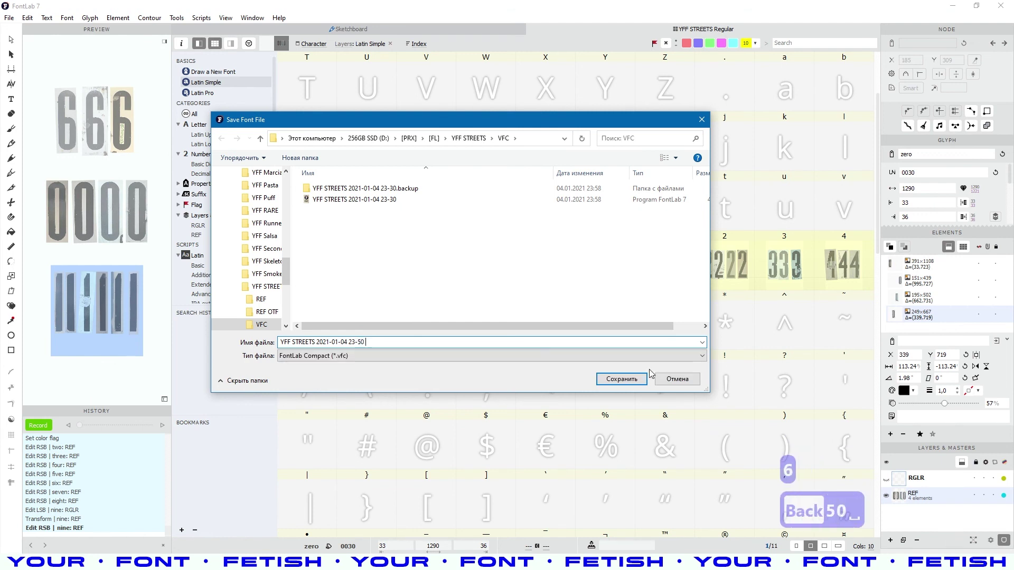
pyautogui.write('REFs')
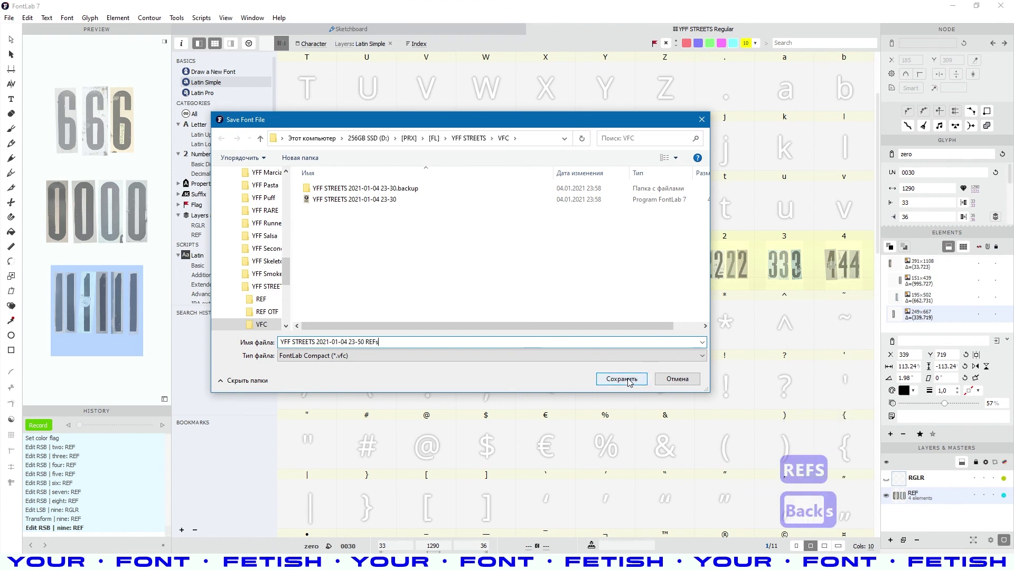